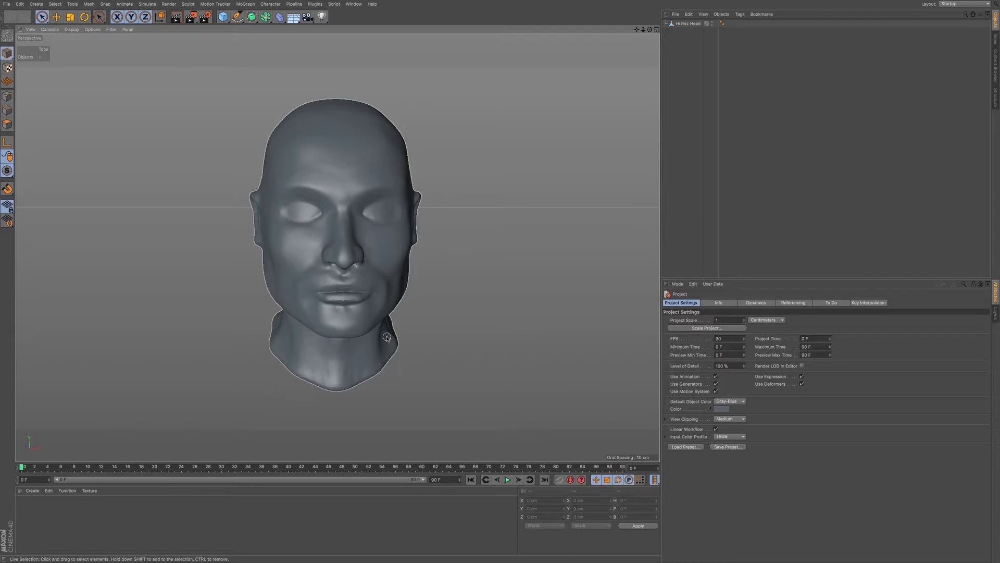
Display the head with Gouraud Shading (Lines) and examine its polygon density around the nose, cheeks and mouth
key(n)
key(b)
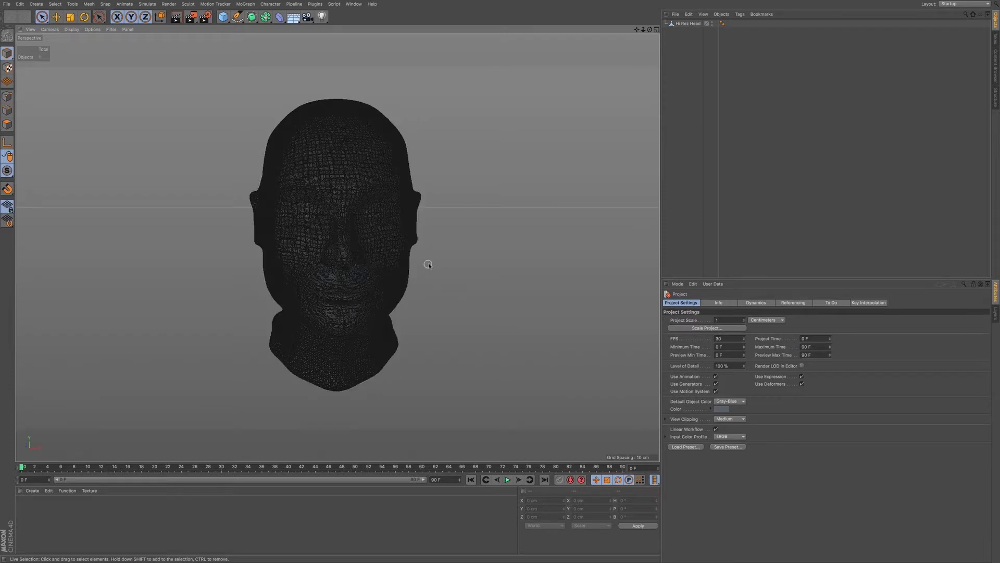
scroll(369, 270, up, 5)
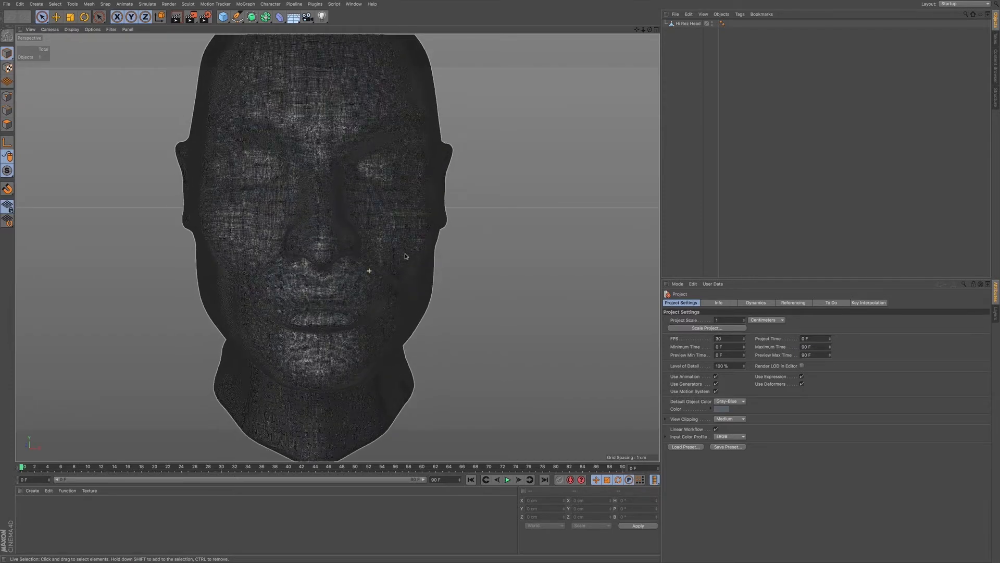
scroll(405, 256, up, 3)
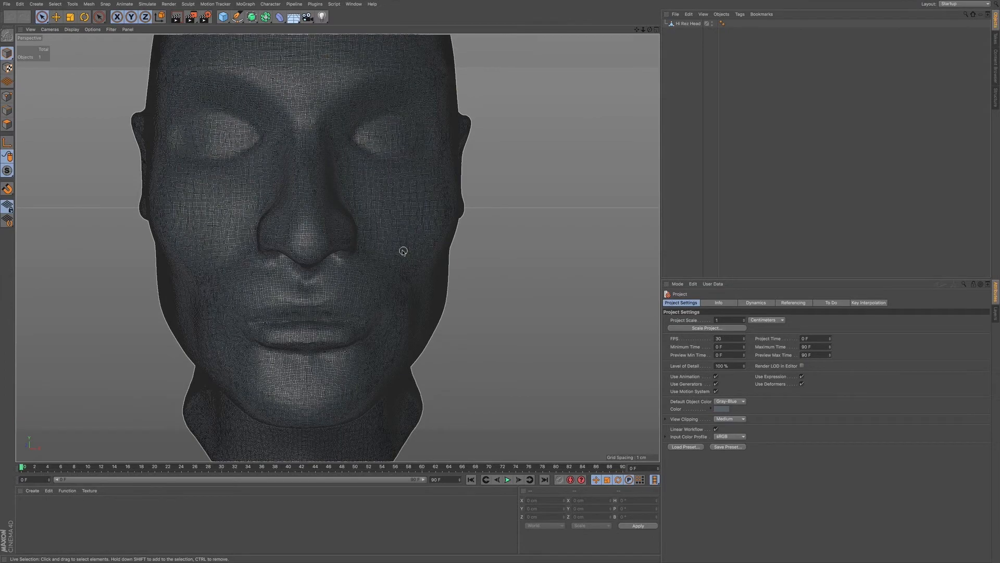
alt+middle_drag(404, 253, 423, 272)
alt+right_drag(409, 266, 416, 267)
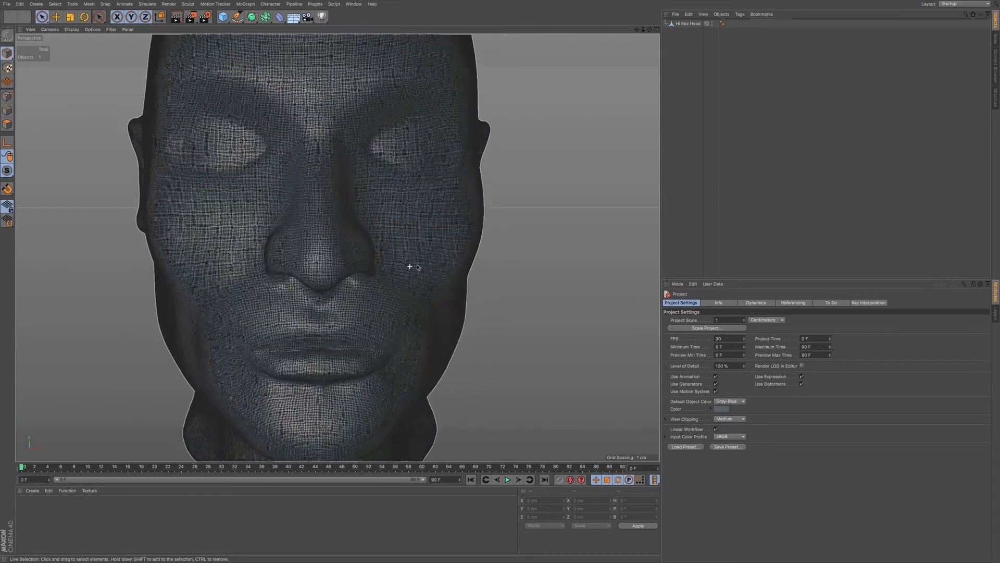
scroll(416, 267, up, 4)
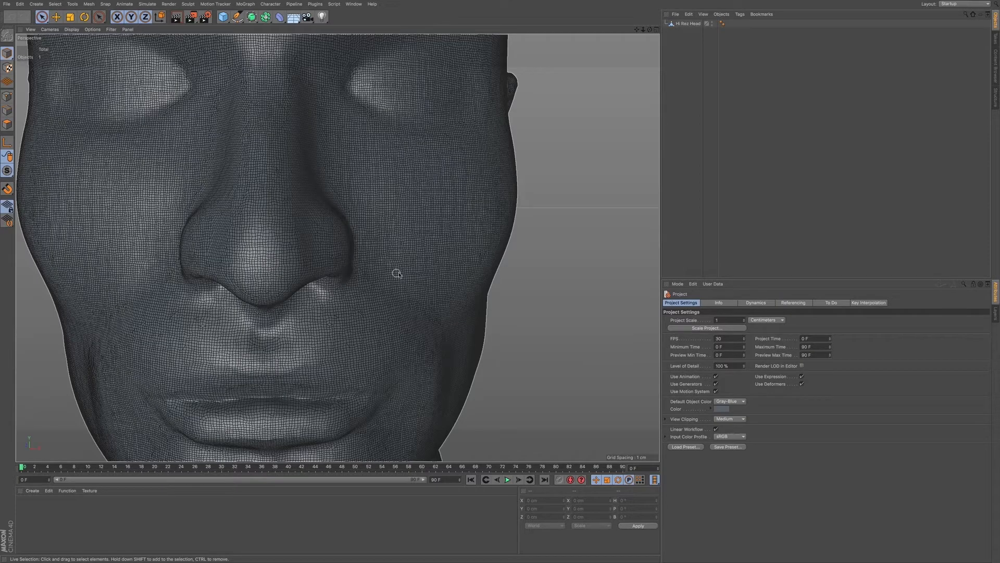
scroll(401, 277, up, 4)
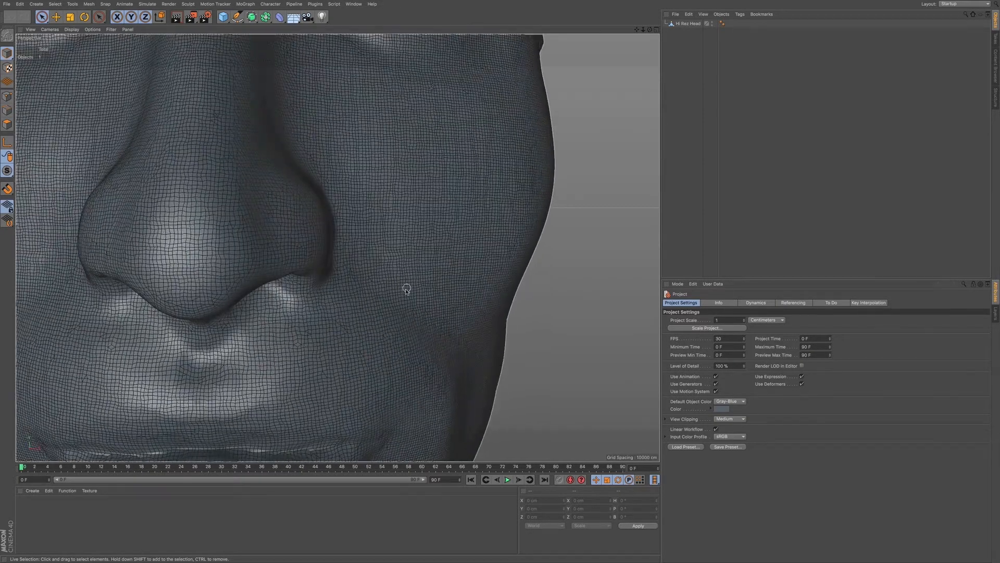
scroll(407, 289, down, 8)
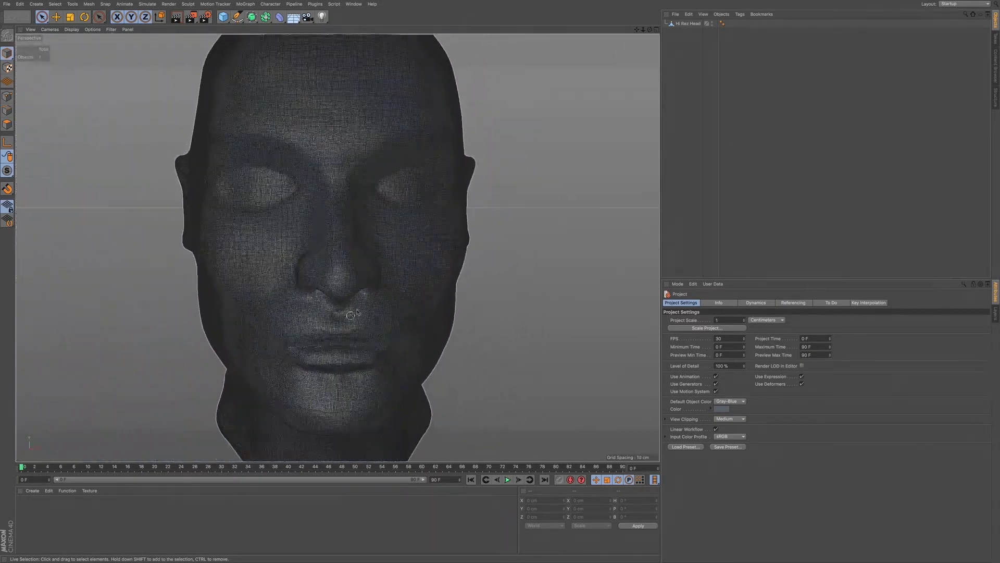
scroll(376, 298, down, 6)
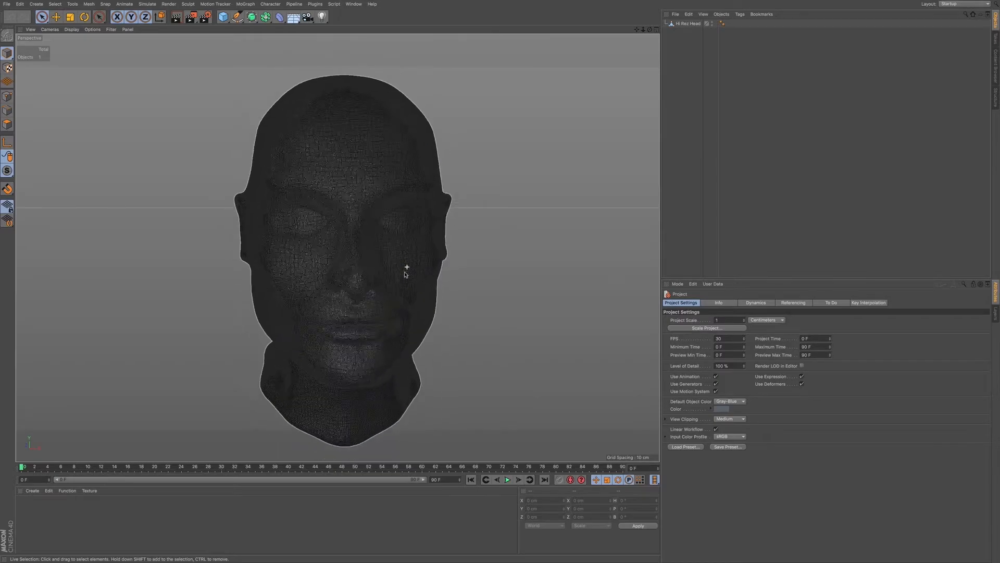
scroll(409, 268, up, 5)
scroll(428, 262, up, 8)
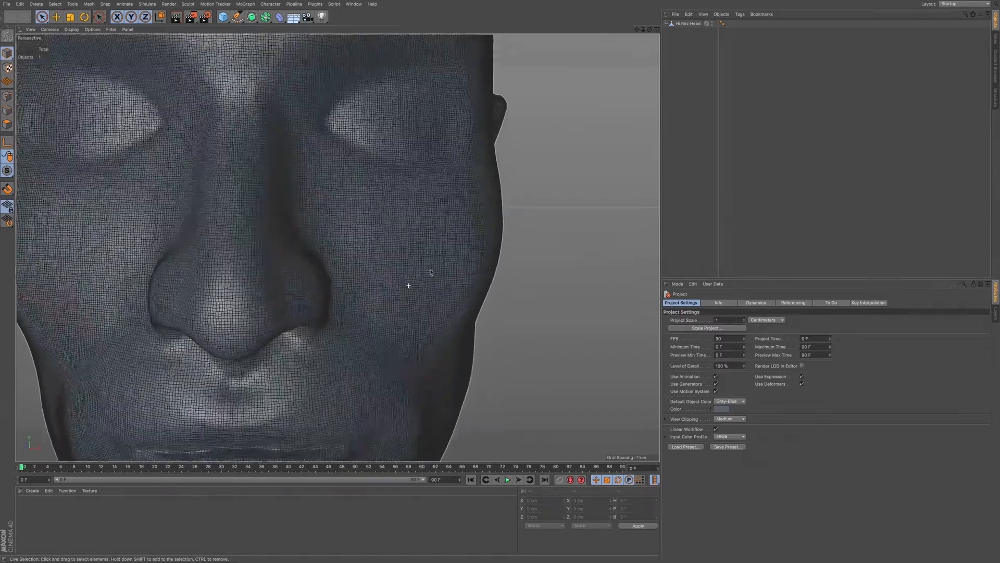
scroll(423, 276, down, 4)
scroll(424, 279, up, 4)
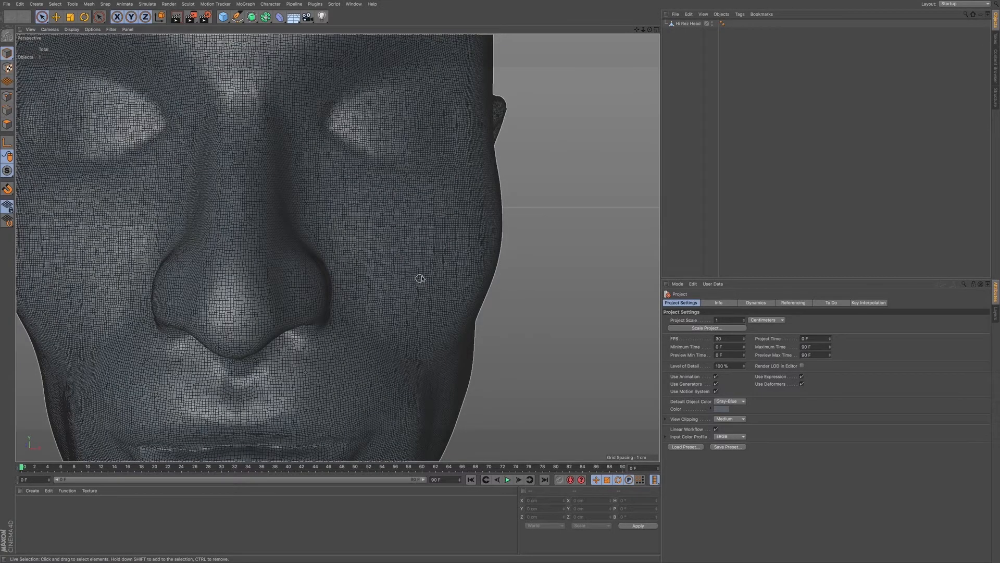
scroll(419, 279, down, 6)
mouse_move(412, 280)
alt+mouse_down()
mouse_move(404, 288)
mouse_move(423, 271)
alt+mouse_up()
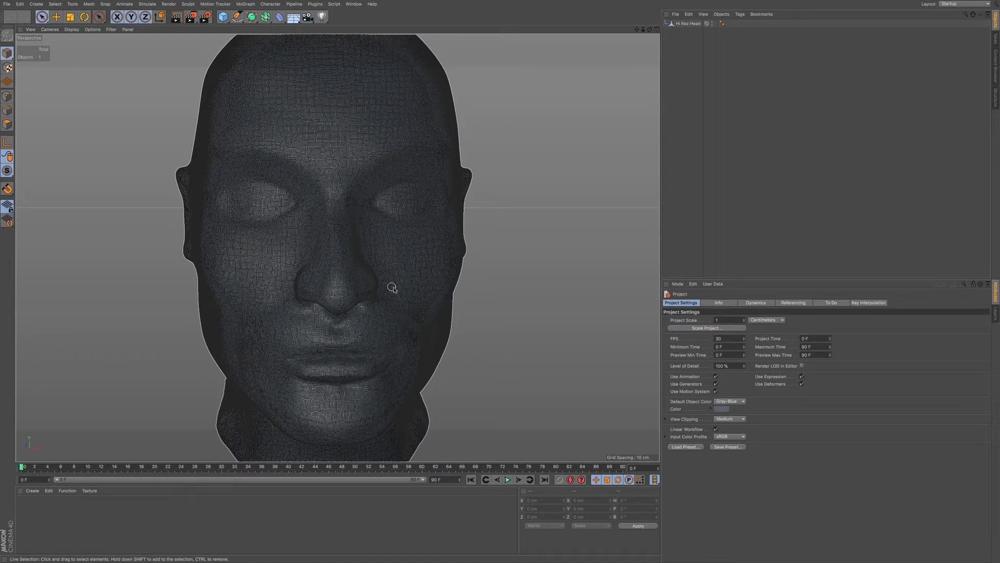
Create a new material, view its Displacement channel settings and close the Material Editor
click(32, 490)
double_click(38, 511)
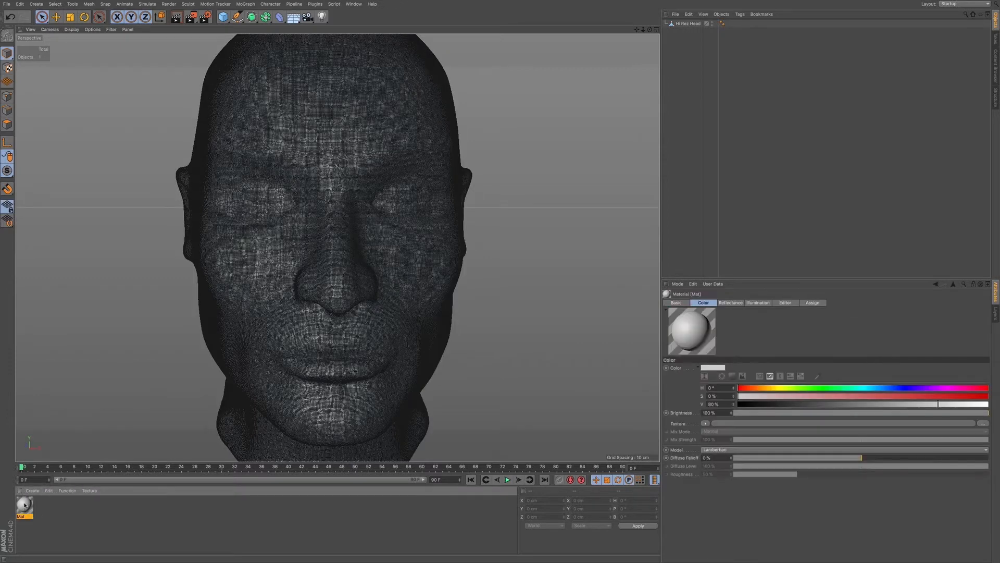
double_click(26, 504)
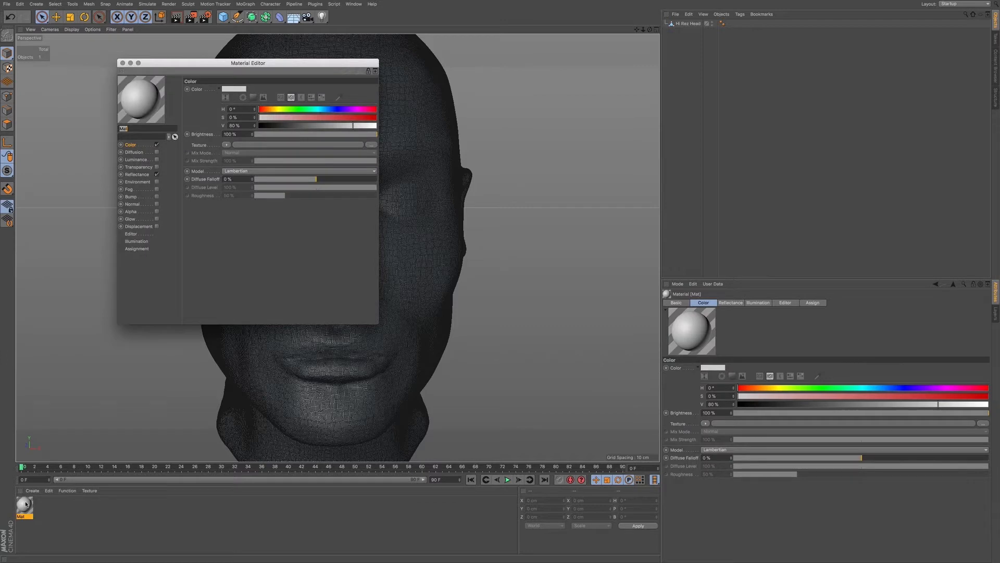
click(136, 227)
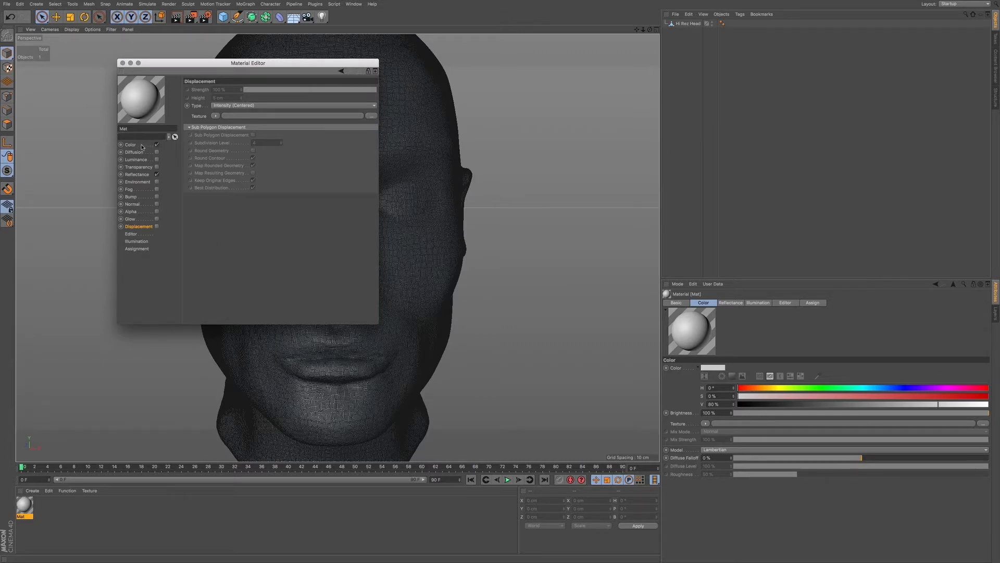
click(123, 63)
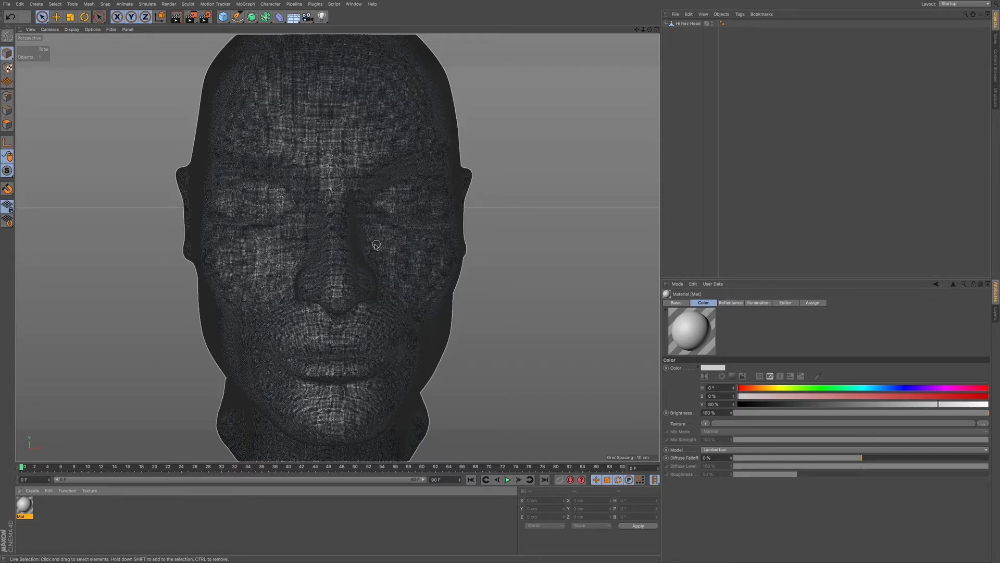
Deselect the head and switch the viewport display back to Gouraud Shading without lines
mouse_move(379, 261)
alt+mouse_down()
mouse_move(383, 252)
mouse_move(368, 257)
alt+mouse_up()
click(375, 264)
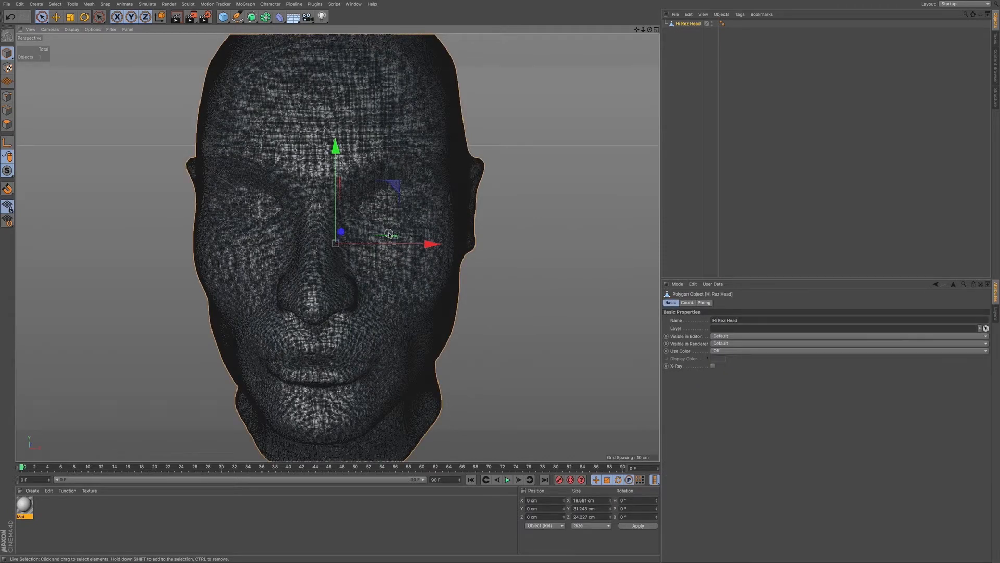
click(488, 273)
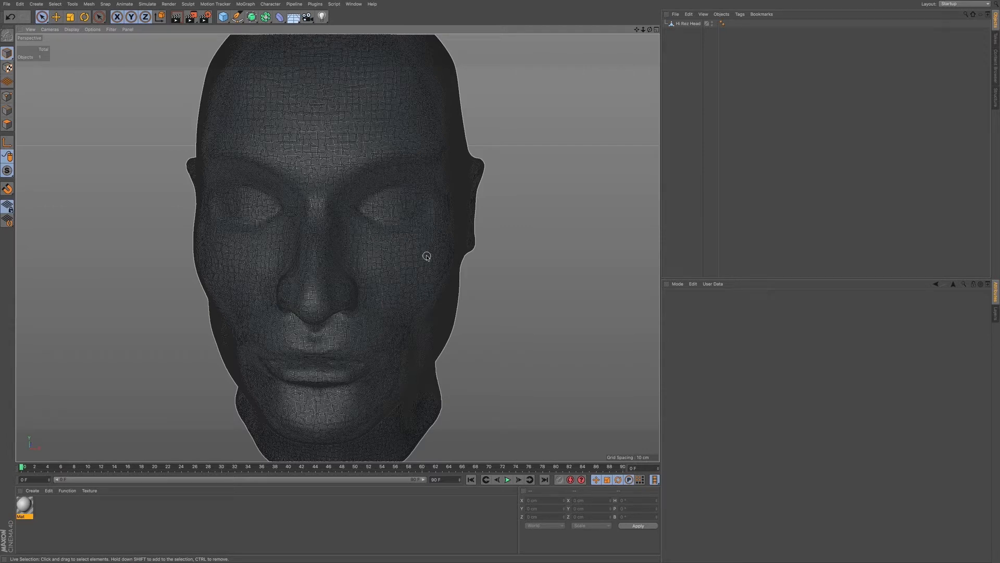
key(n)
key(a)
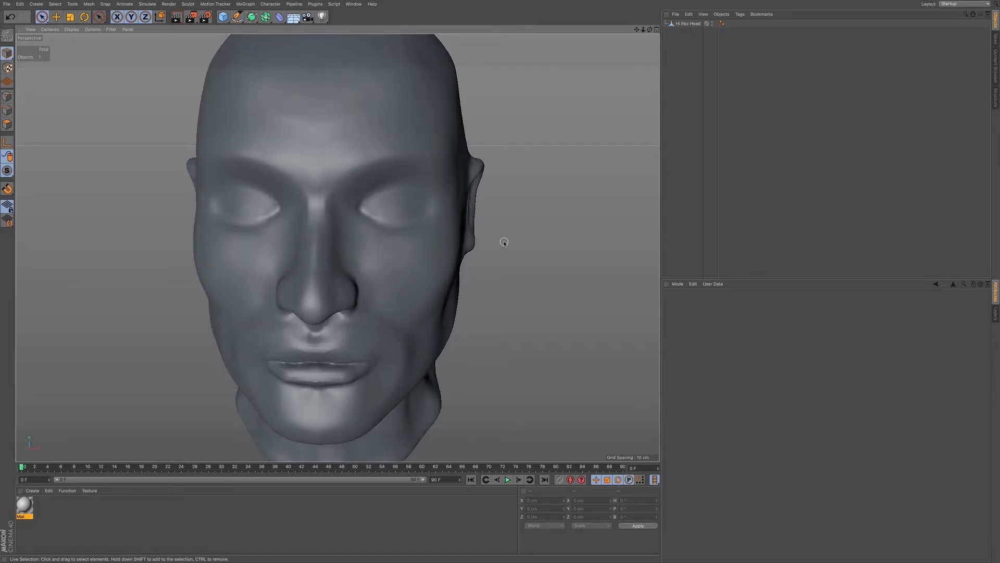
mouse_move(507, 246)
alt+mouse_down()
mouse_move(503, 253)
mouse_move(511, 251)
alt+mouse_up()
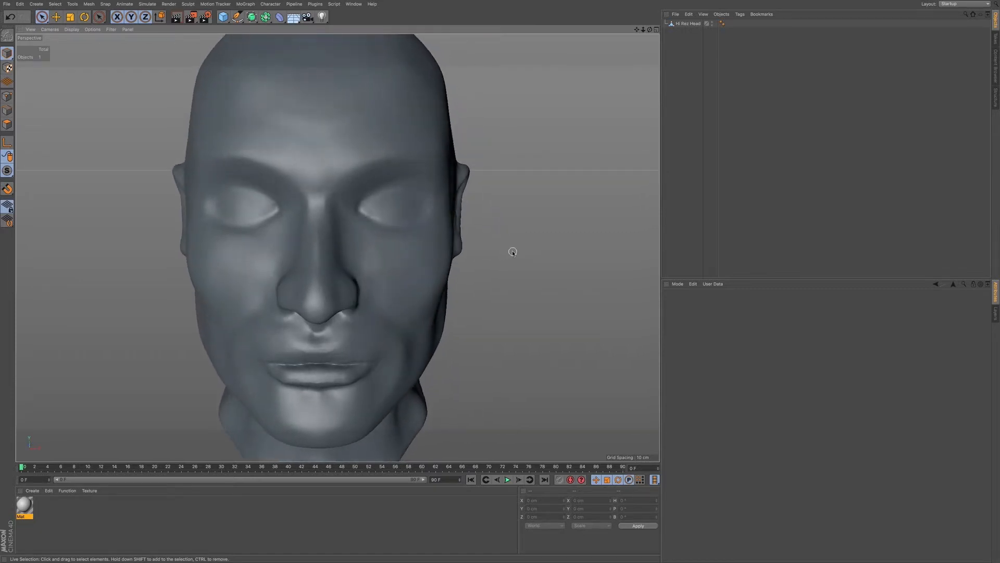
Load the reference image Front.jpg from the Reference folder into the Picture Viewer
click(354, 5)
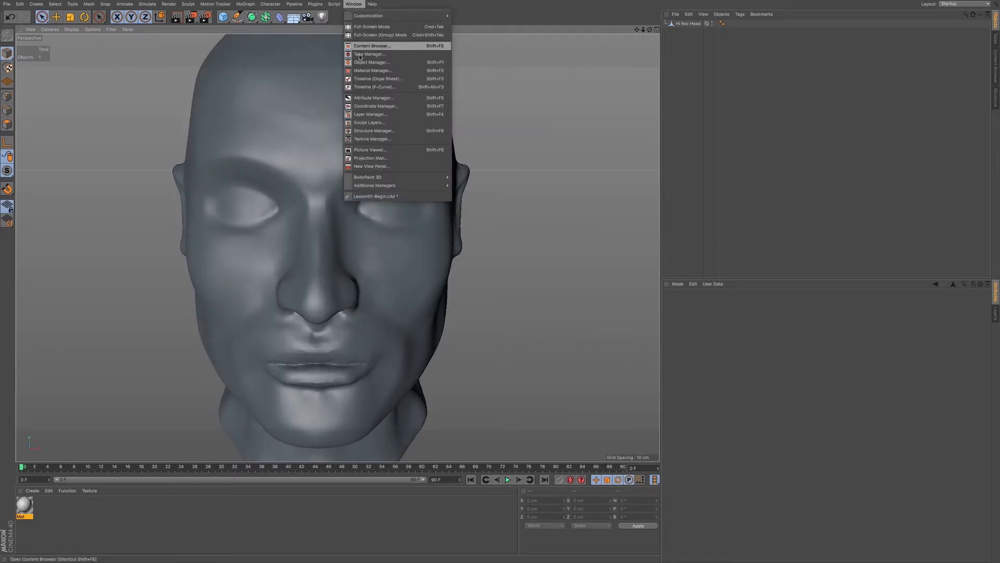
click(374, 150)
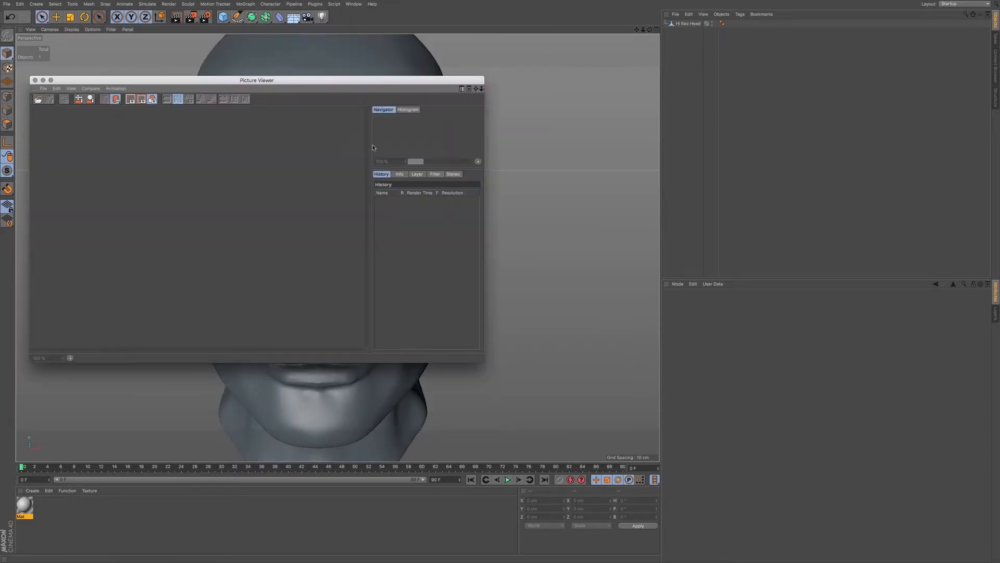
drag(369, 84, 536, 163)
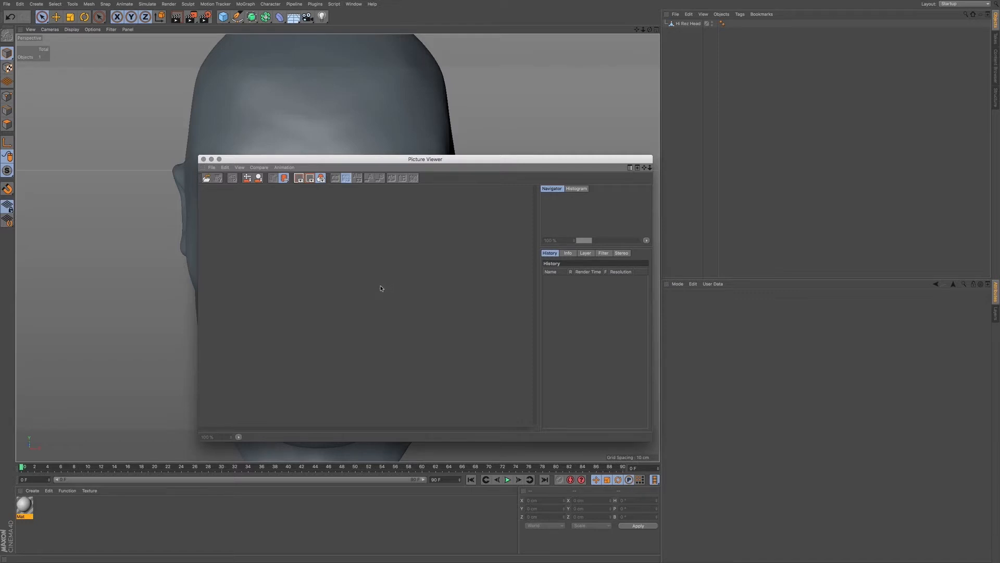
key(super+o)
click(492, 46)
click(482, 52)
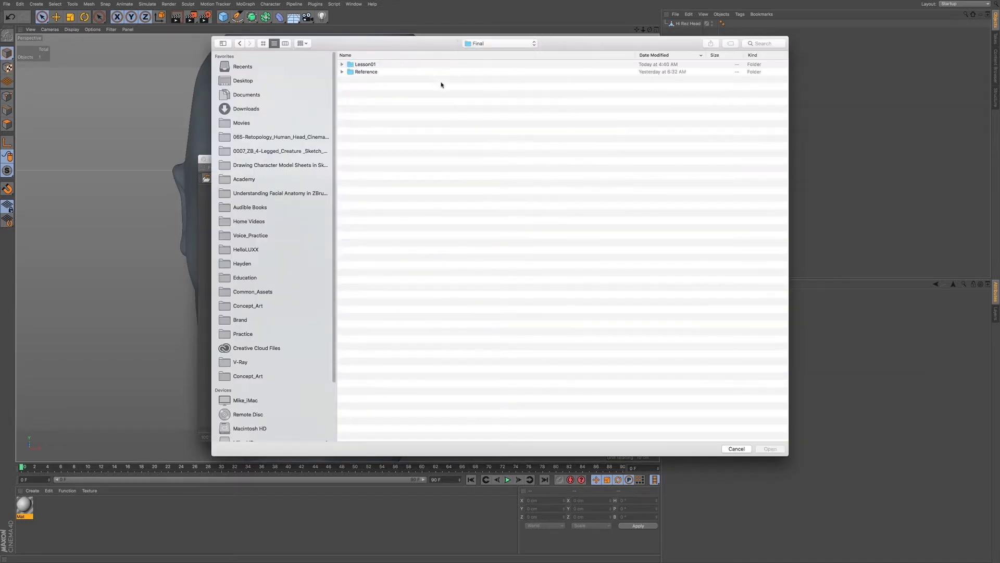
double_click(384, 72)
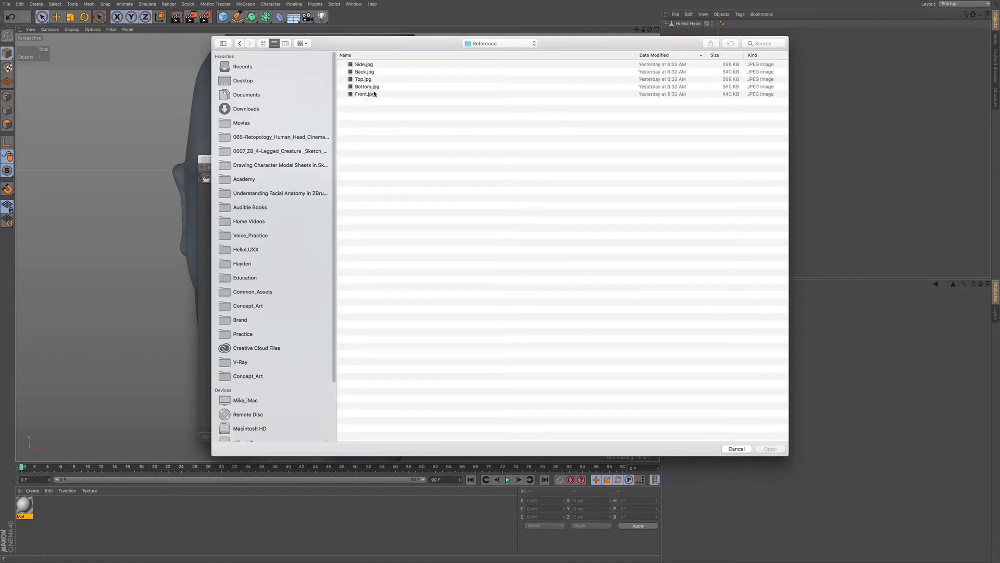
double_click(382, 95)
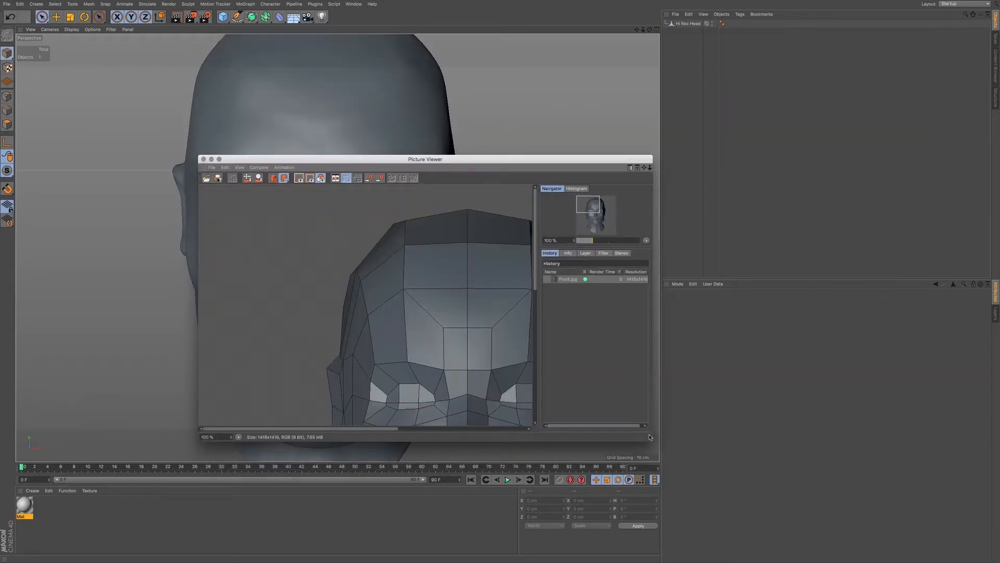
Dock the Picture Viewer between the Object Manager and the Attribute Manager and enlarge its area
drag(650, 437, 683, 469)
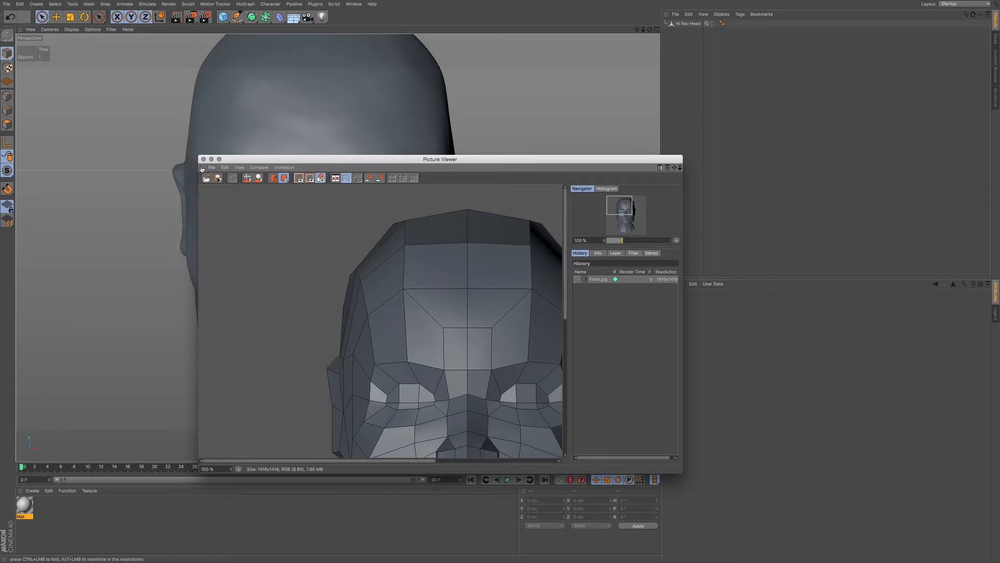
drag(202, 167, 706, 280)
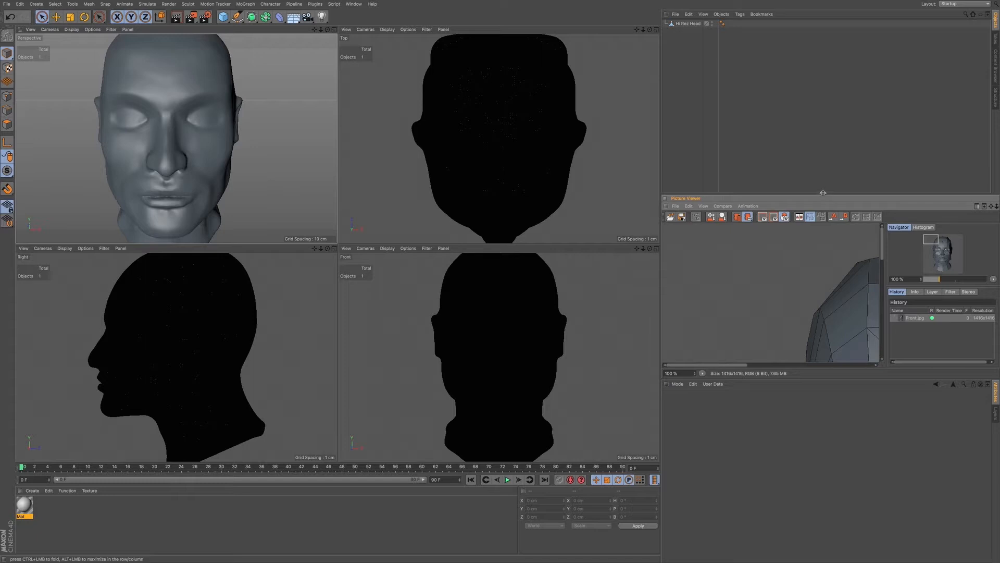
drag(814, 192, 813, 134)
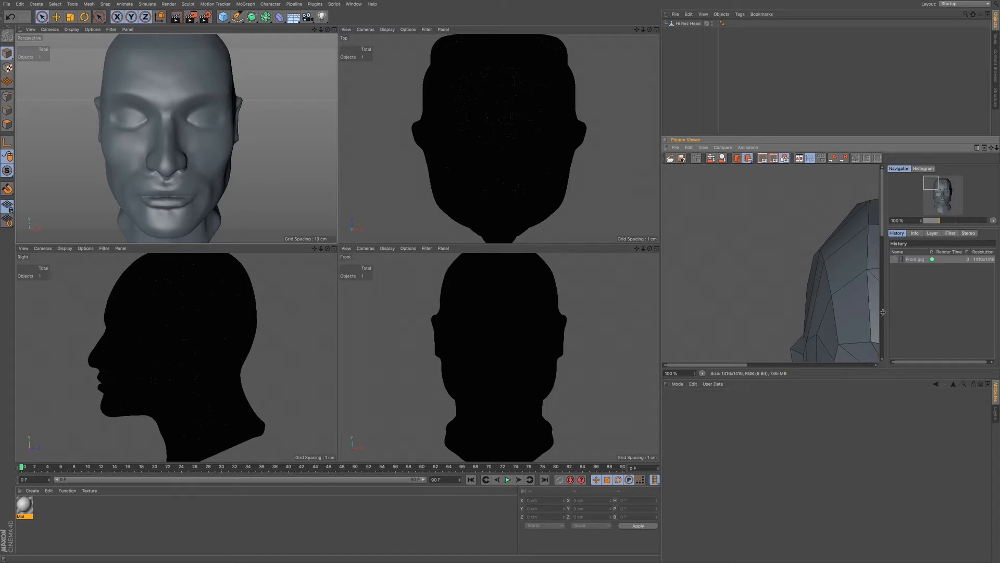
Zoom the Front.jpg reference to 113 % and frame the polygon flow around its eyes and nose
drag(844, 303, 744, 259)
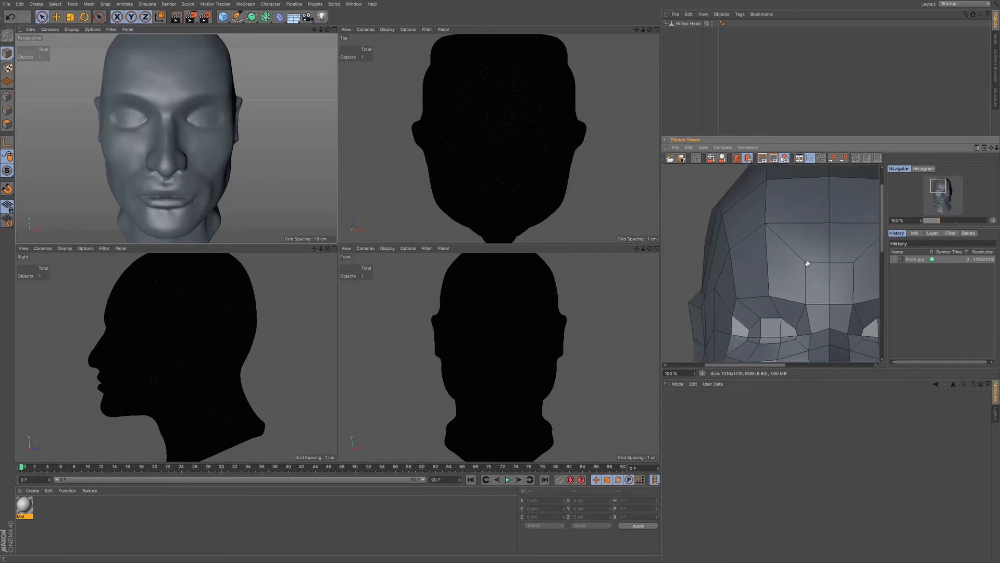
drag(808, 264, 768, 273)
drag(695, 375, 696, 390)
drag(788, 305, 778, 286)
drag(695, 377, 695, 382)
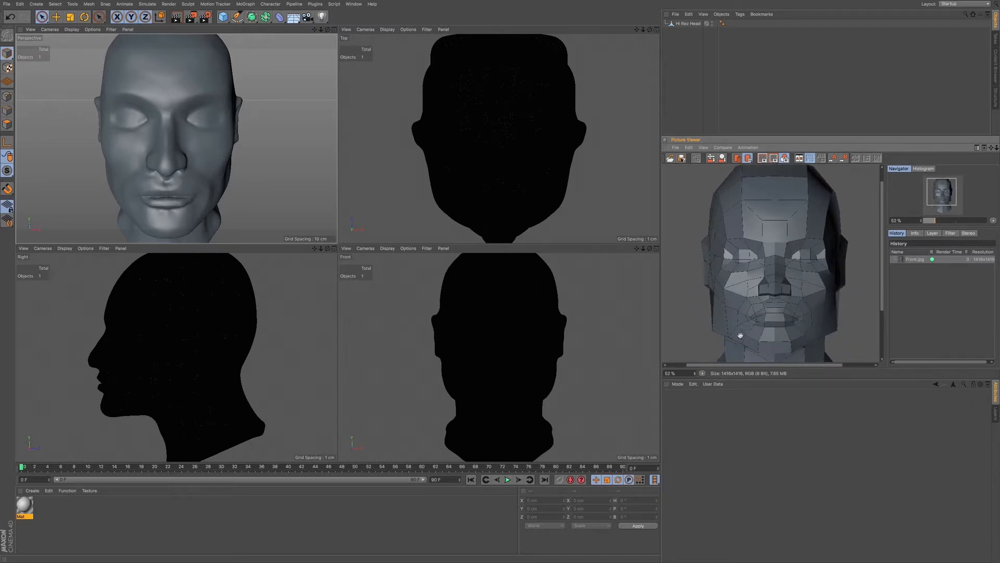
drag(696, 373, 719, 331)
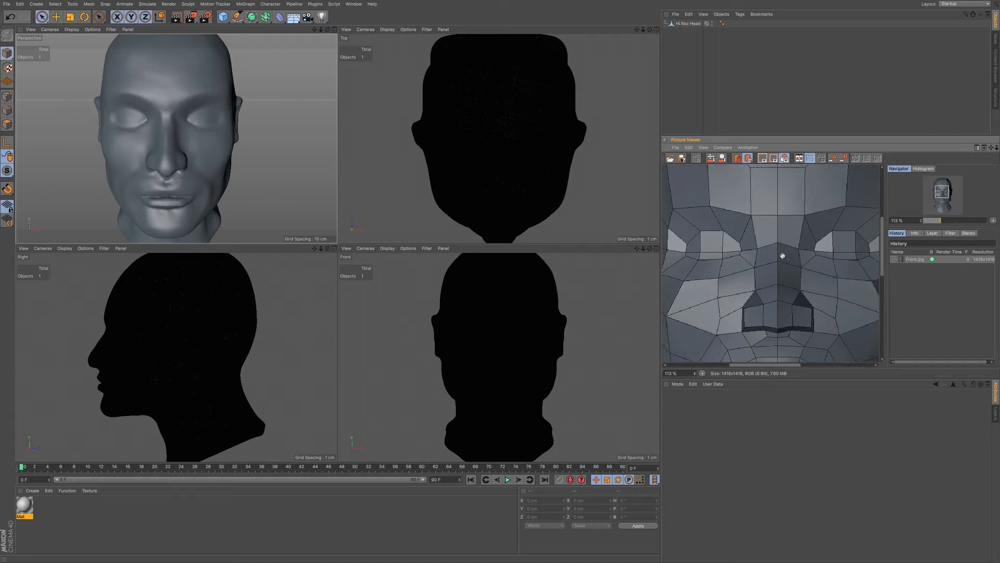
drag(788, 277, 744, 293)
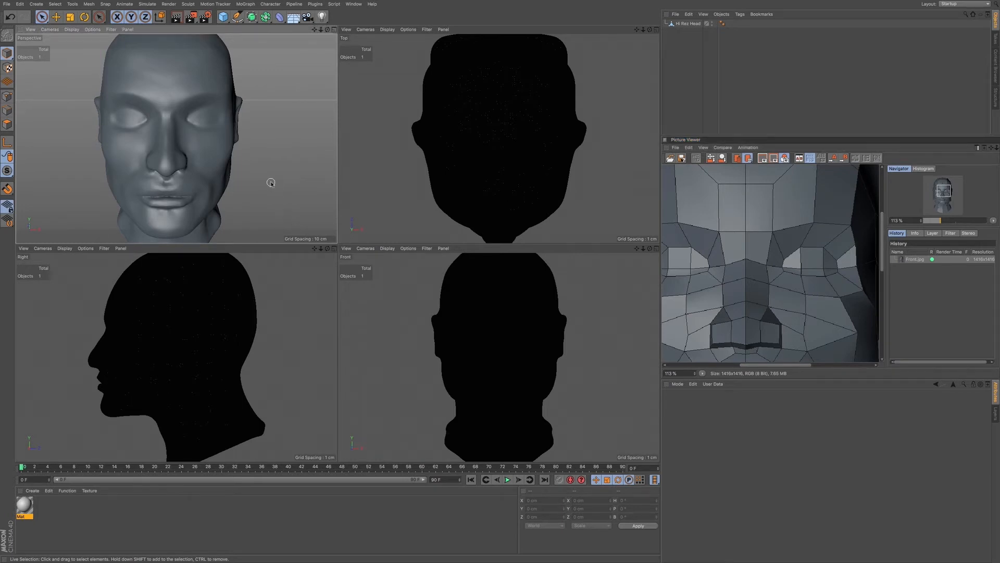
Maximize the Perspective view and frame the head's face from the front
middle_click(291, 193)
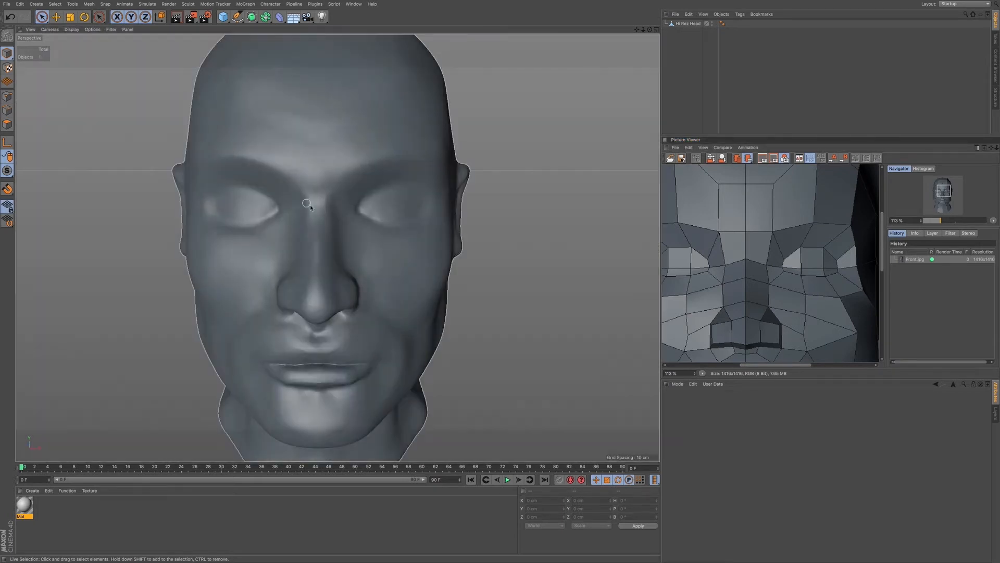
alt+drag(345, 202, 483, 220)
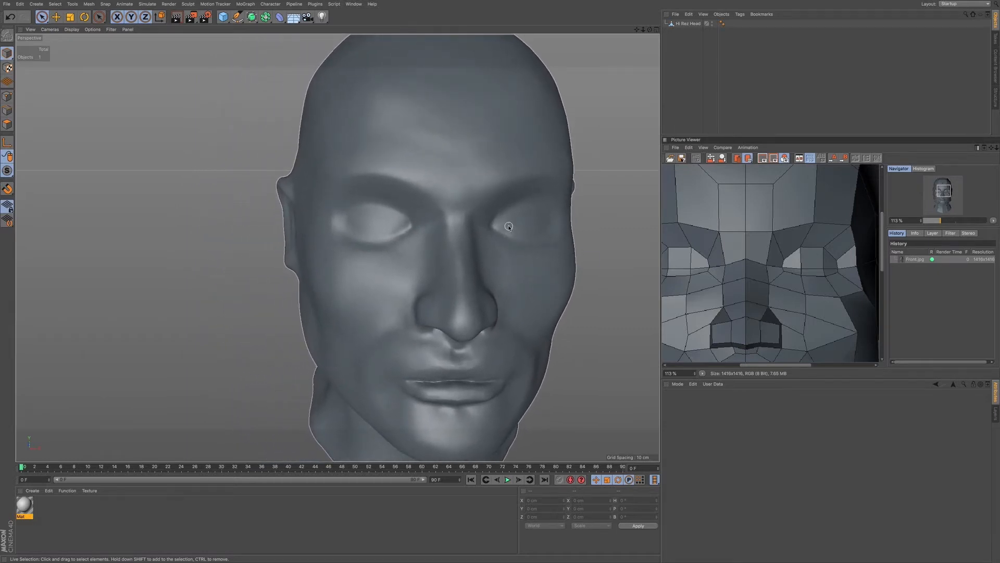
alt+drag(520, 219, 511, 219)
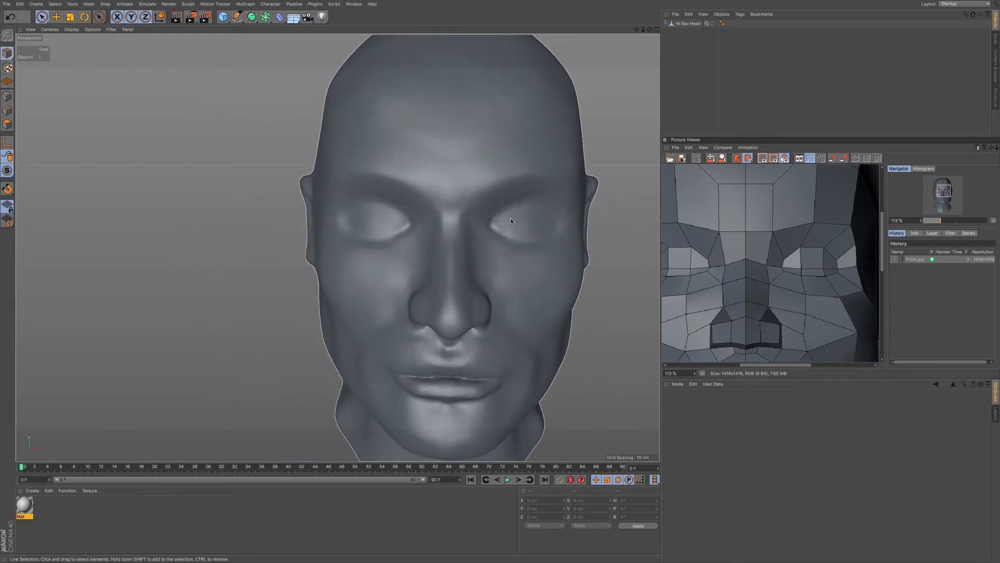
Enlarge the Picture Viewer's image area, narrow its side column, and center the reference face from brow to mouth
click(875, 368)
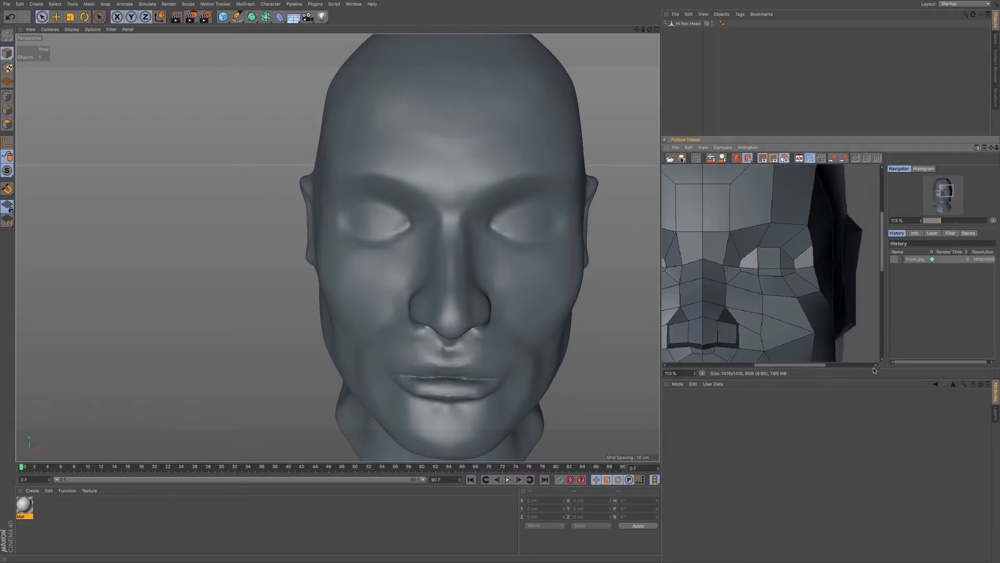
drag(871, 379, 860, 480)
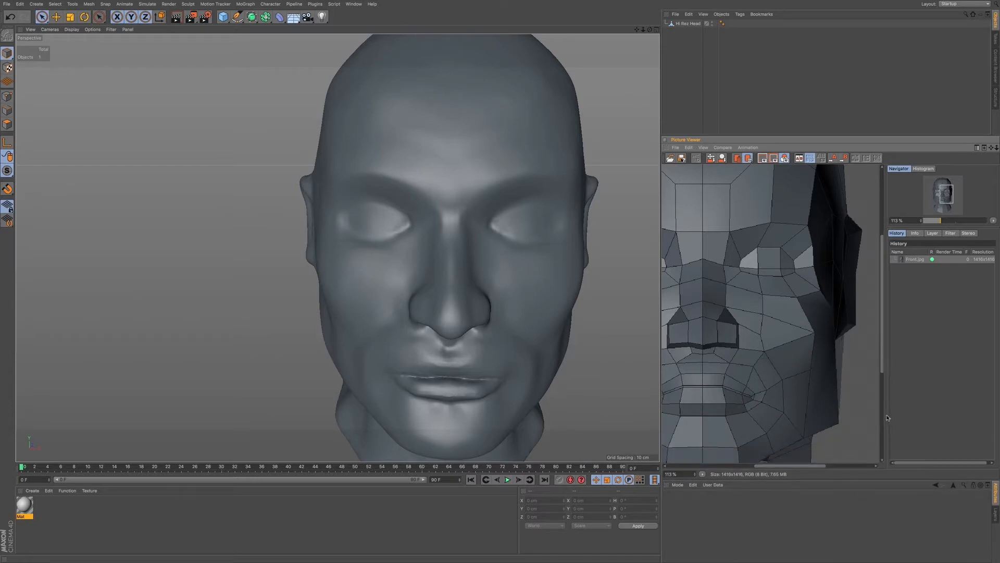
drag(885, 416, 951, 417)
drag(779, 314, 864, 335)
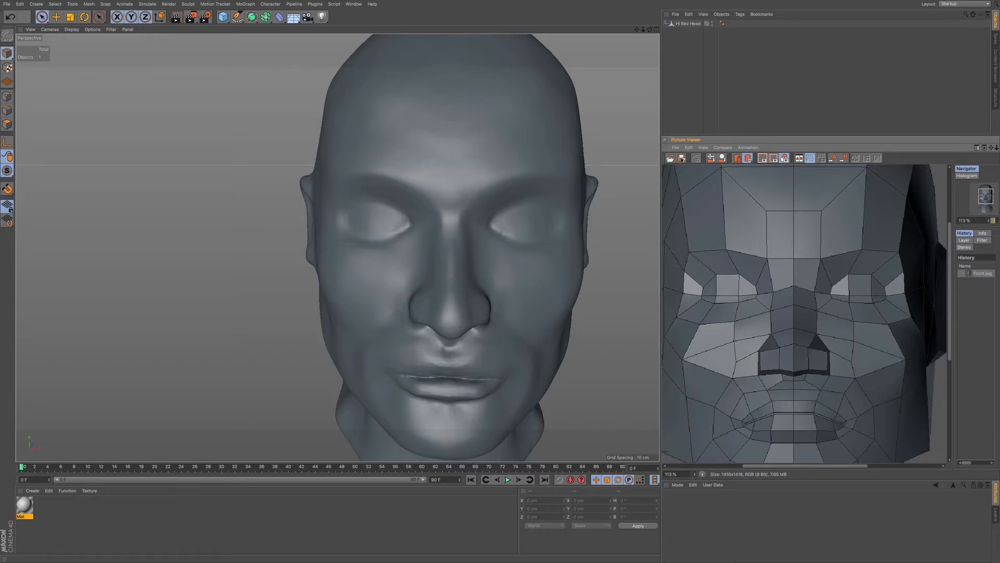
Zoom the Front.jpg reference to 204 % and examine the polygon flow around the mouth, nose and nose bridge
drag(694, 476, 756, 317)
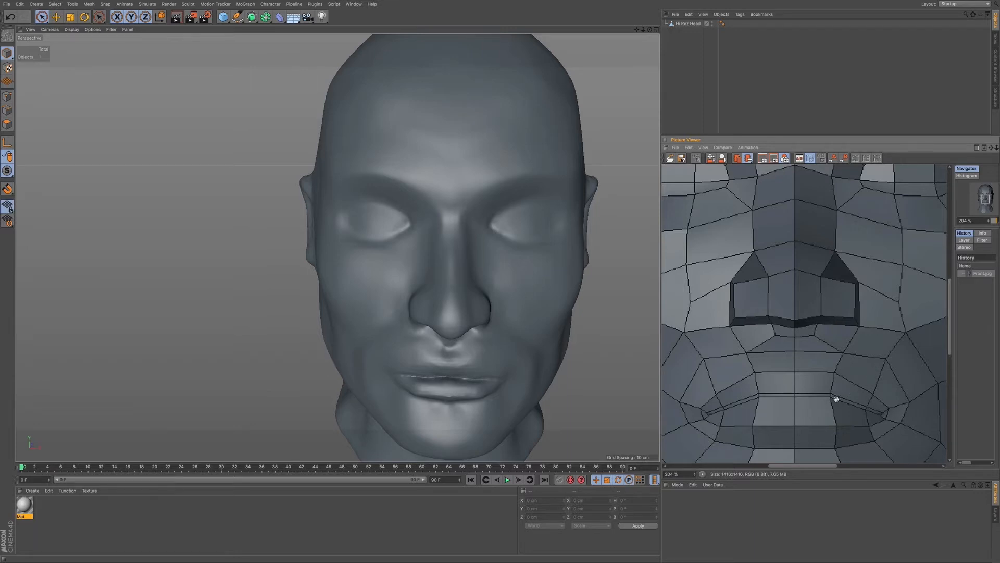
drag(738, 400, 724, 384)
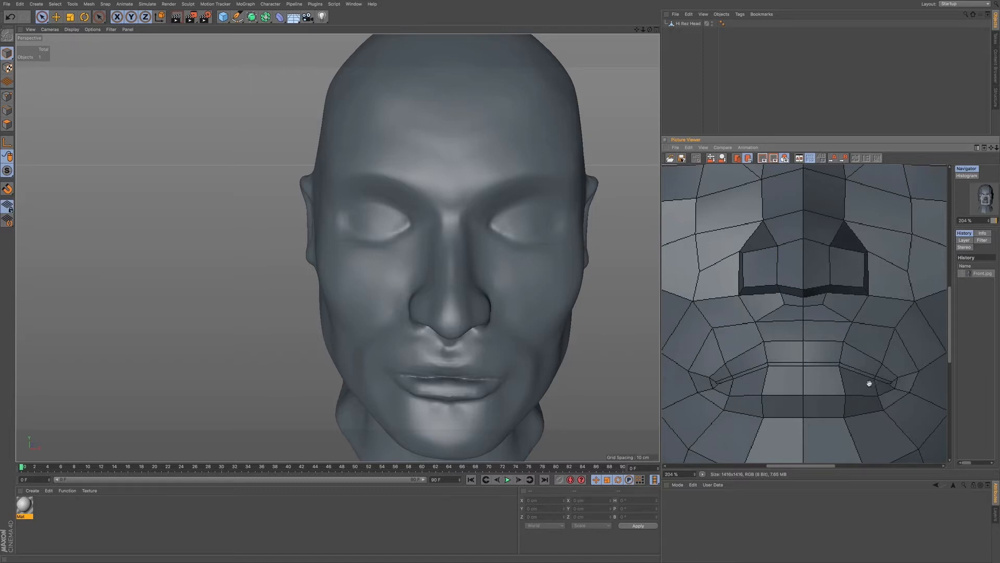
mouse_move(773, 320)
mouse_down()
mouse_move(774, 391)
mouse_move(790, 357)
mouse_move(793, 384)
mouse_move(802, 361)
mouse_up()
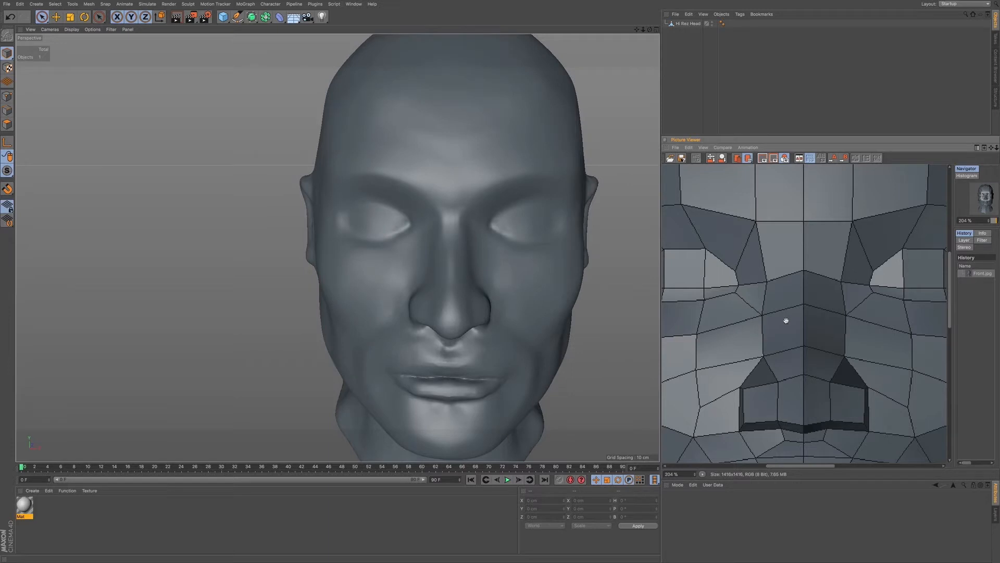
scroll(771, 331, right, 4)
scroll(771, 331, up, 2)
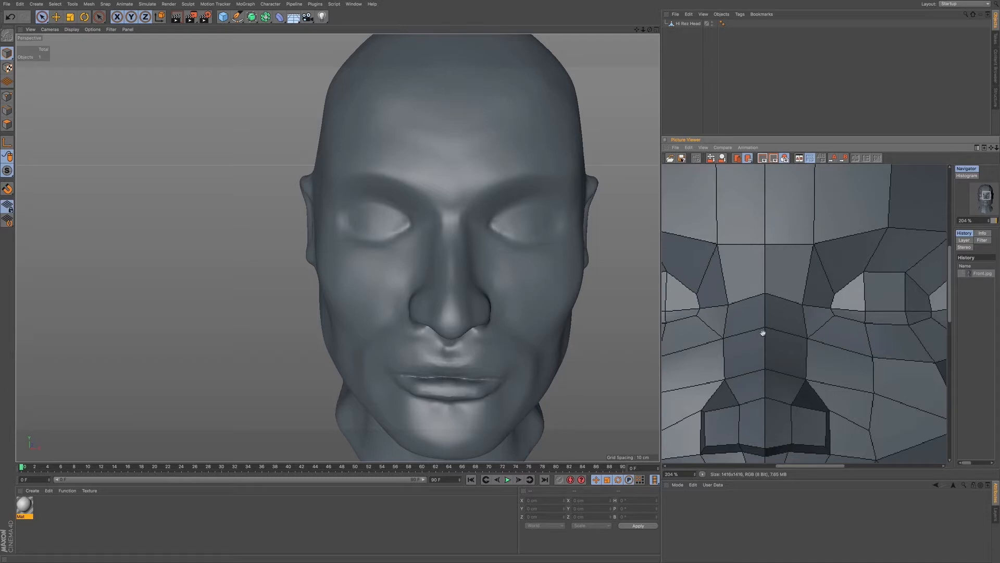
scroll(773, 340, down, 3)
scroll(773, 339, right, 2)
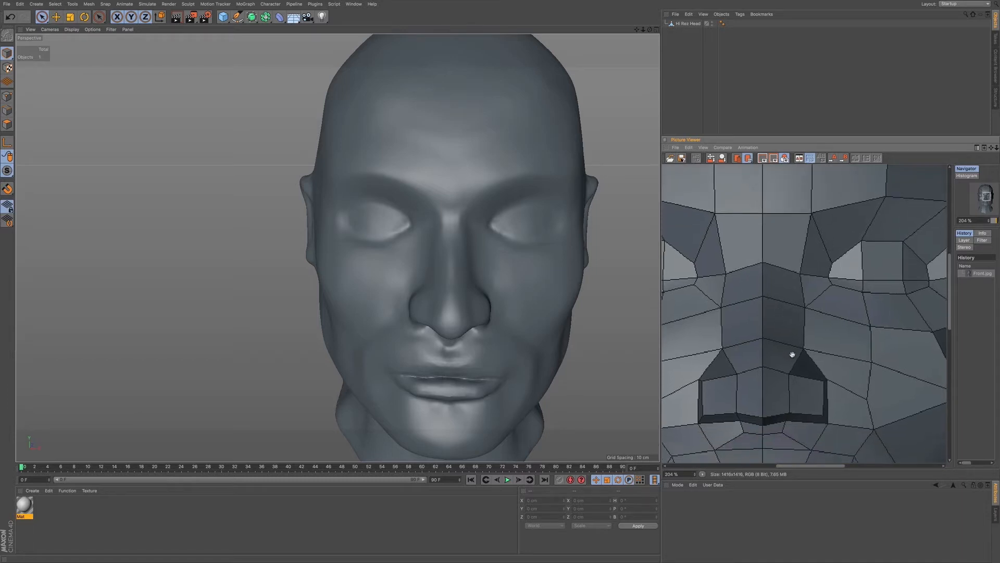
Zoom the reference out to 100 % and examine the polygon loops around the mouth, cheeks and jaw
scroll(778, 344, down, 5)
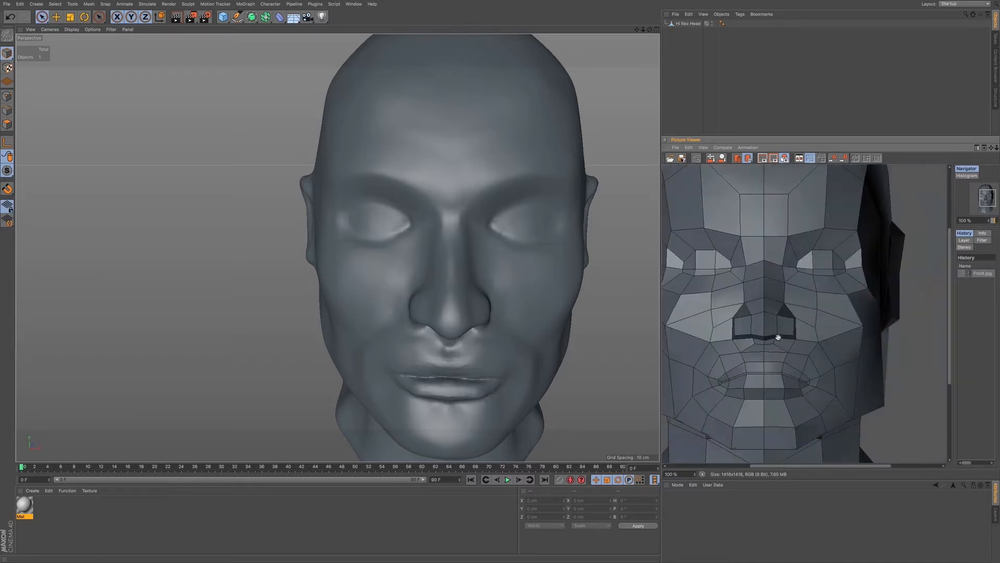
scroll(784, 347, down, 2)
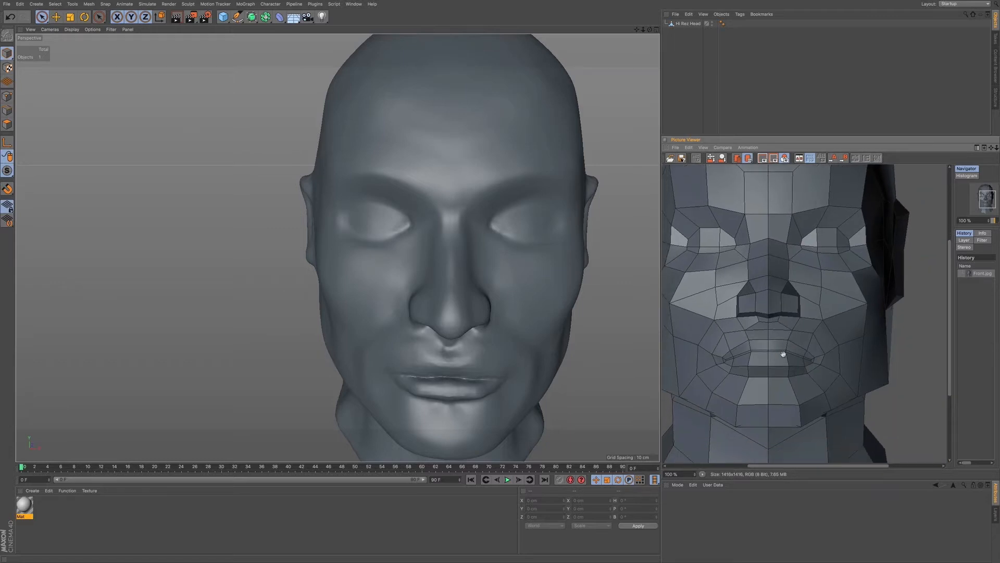
scroll(788, 344, left, 2)
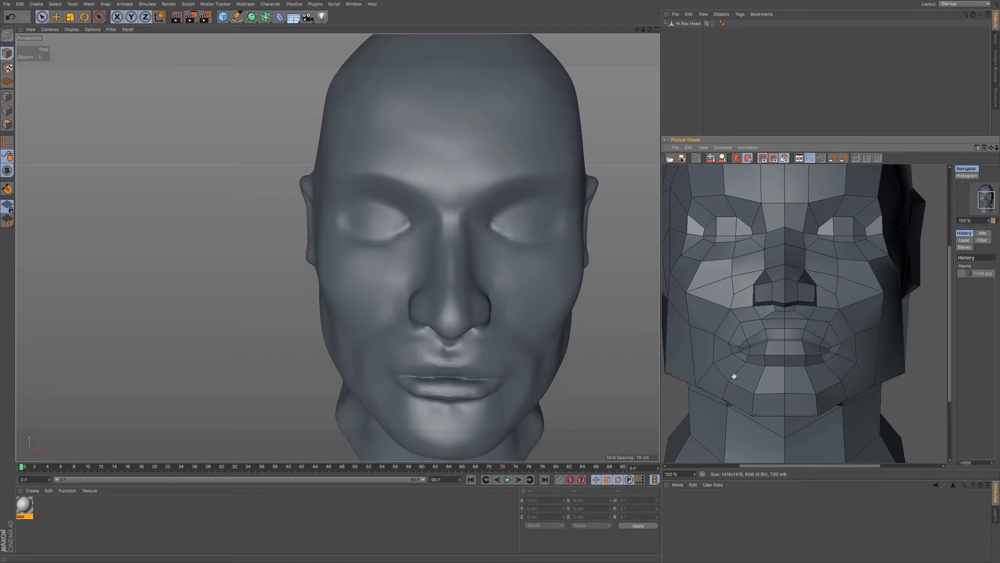
drag(739, 382, 753, 384)
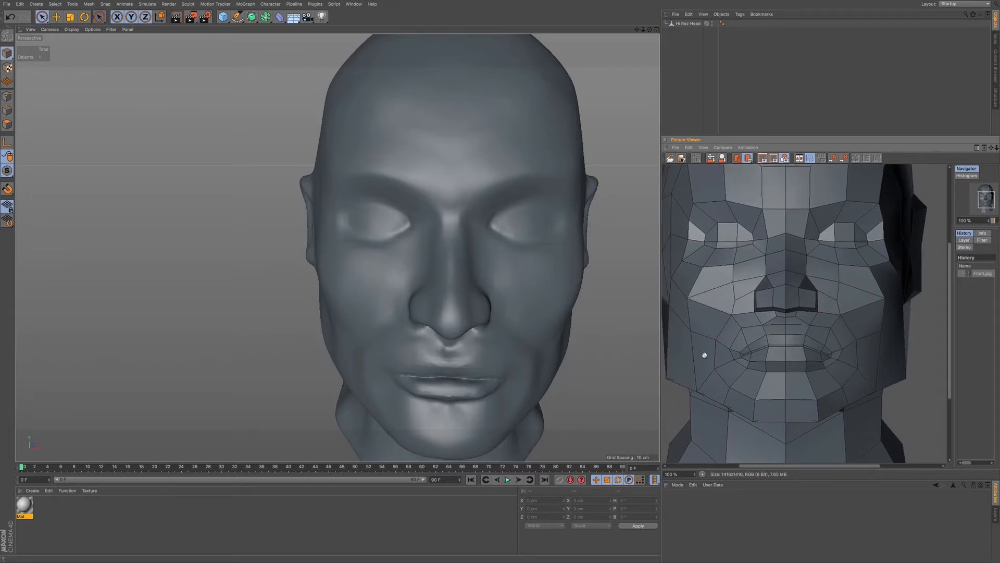
drag(704, 355, 706, 364)
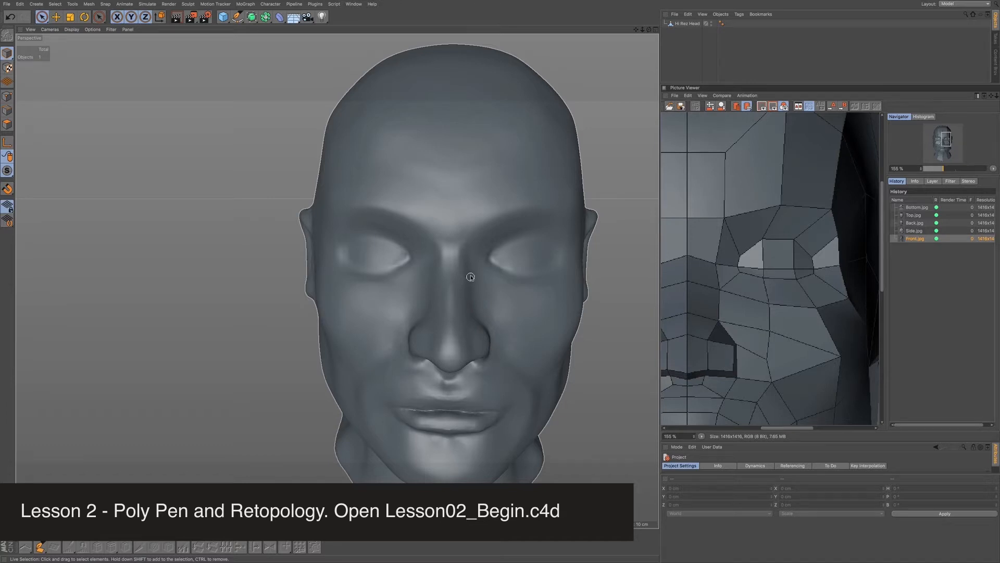
click(962, 6)
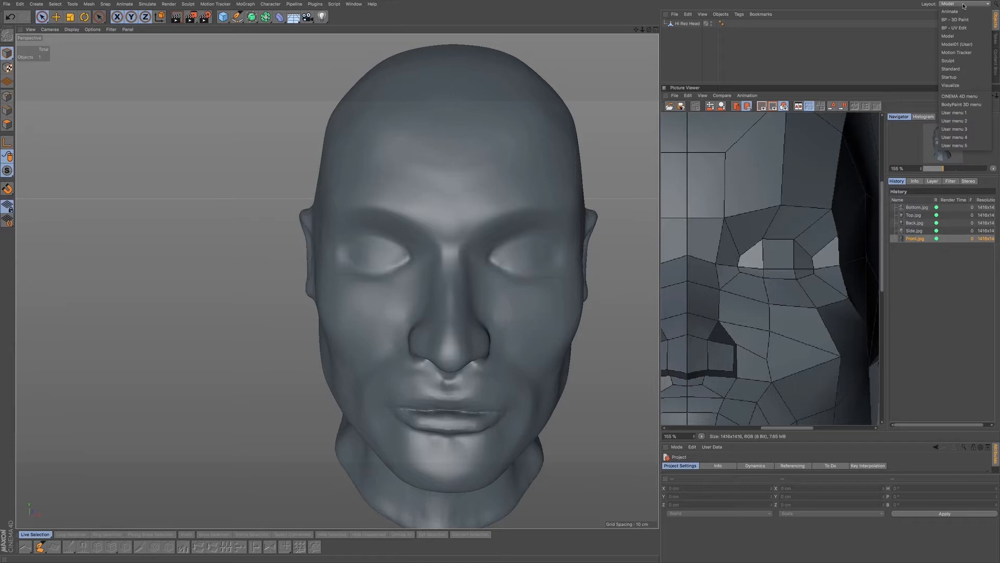
click(891, 7)
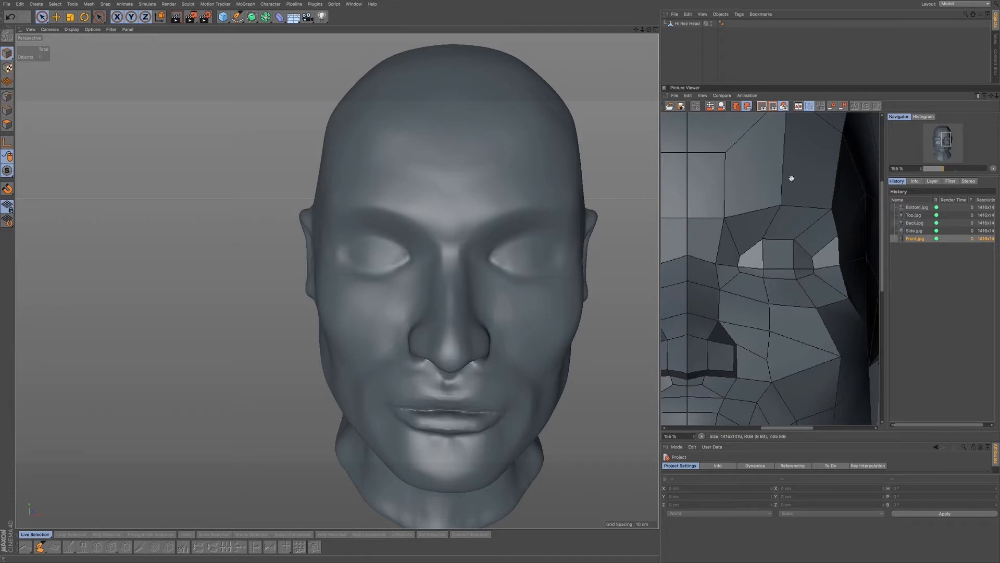
click(675, 96)
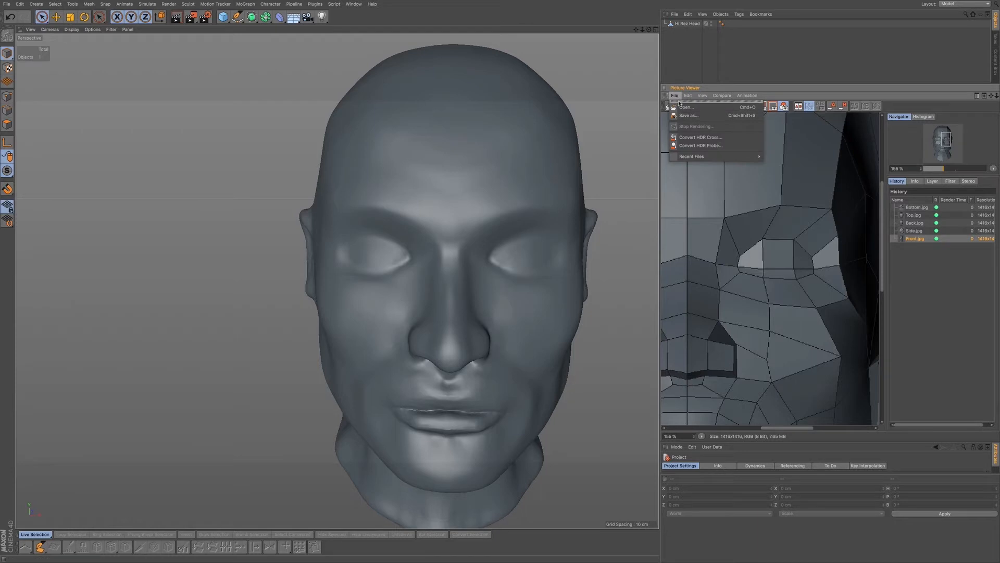
click(688, 96)
click(711, 88)
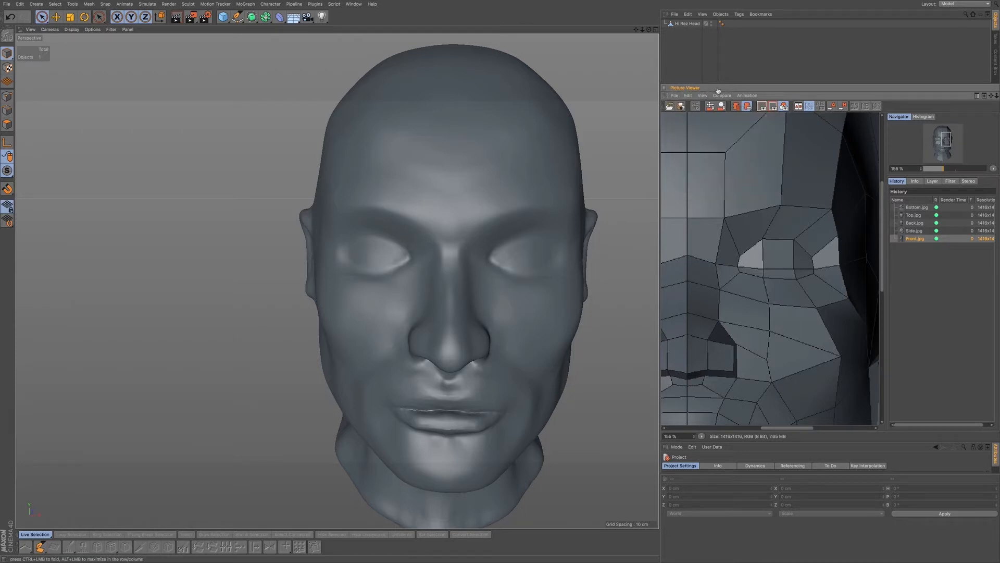
View the Side, Back, Top and Bottom reference images, and return to Front.jpg framed on the eye and nose
click(915, 231)
click(916, 223)
click(916, 215)
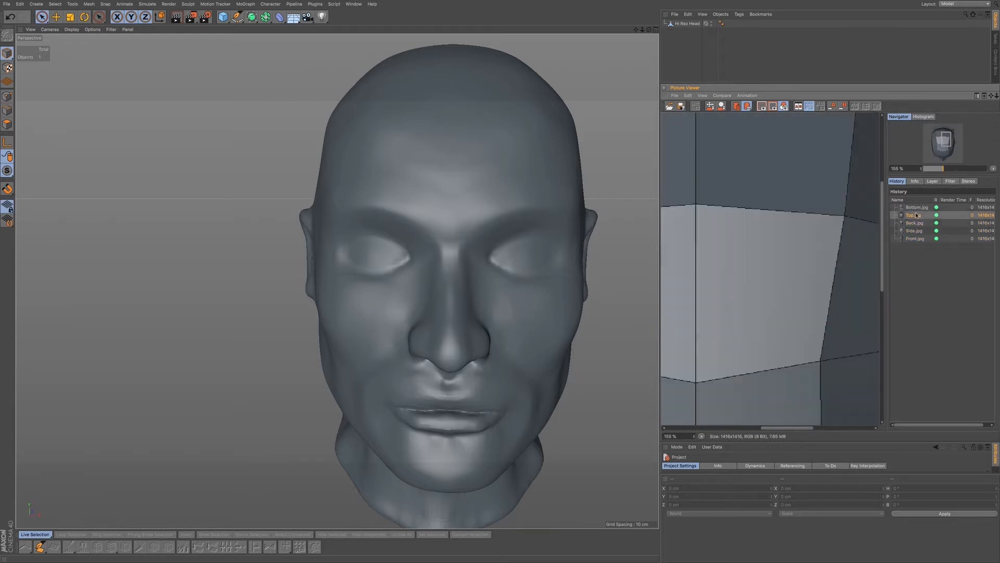
click(917, 208)
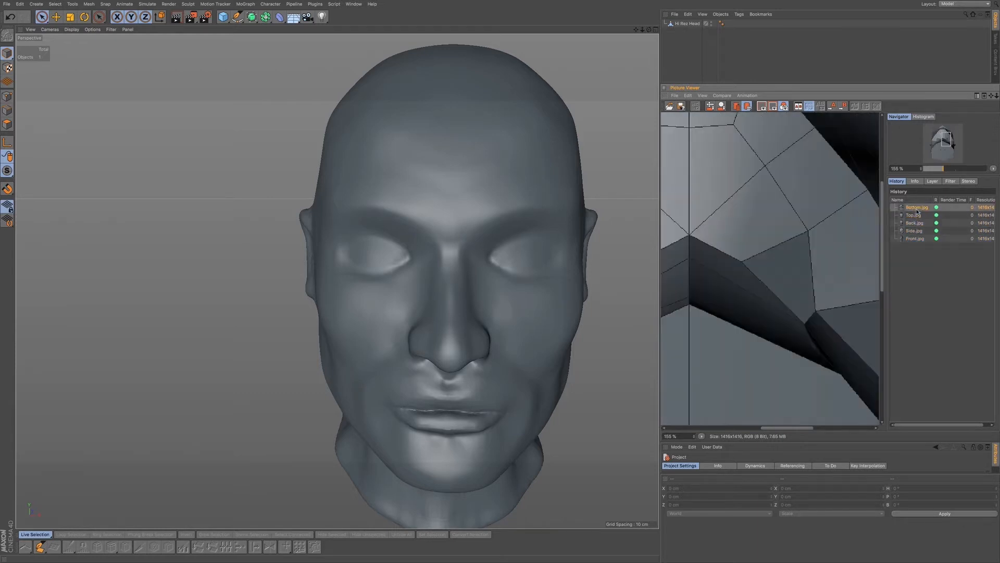
click(912, 239)
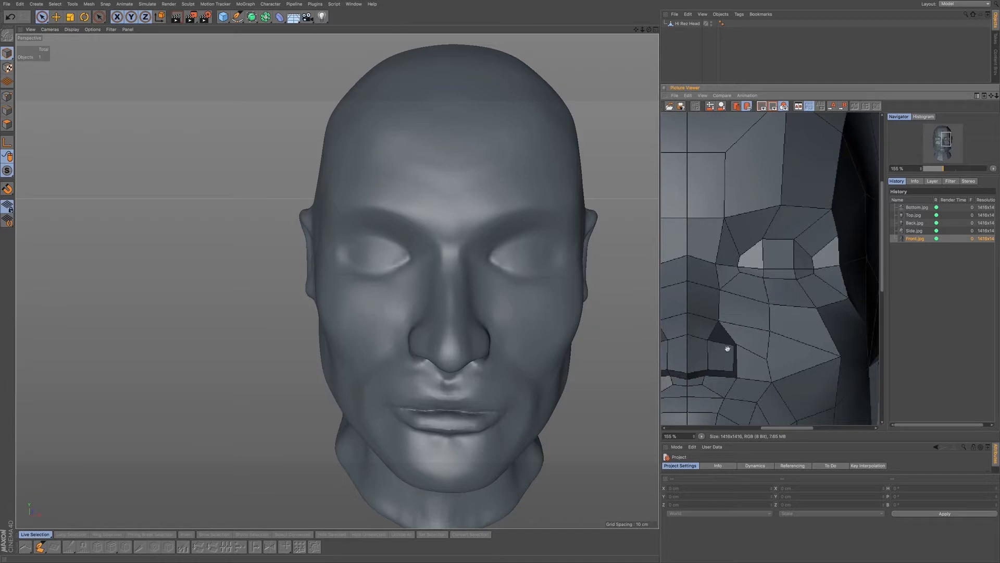
drag(759, 295, 751, 309)
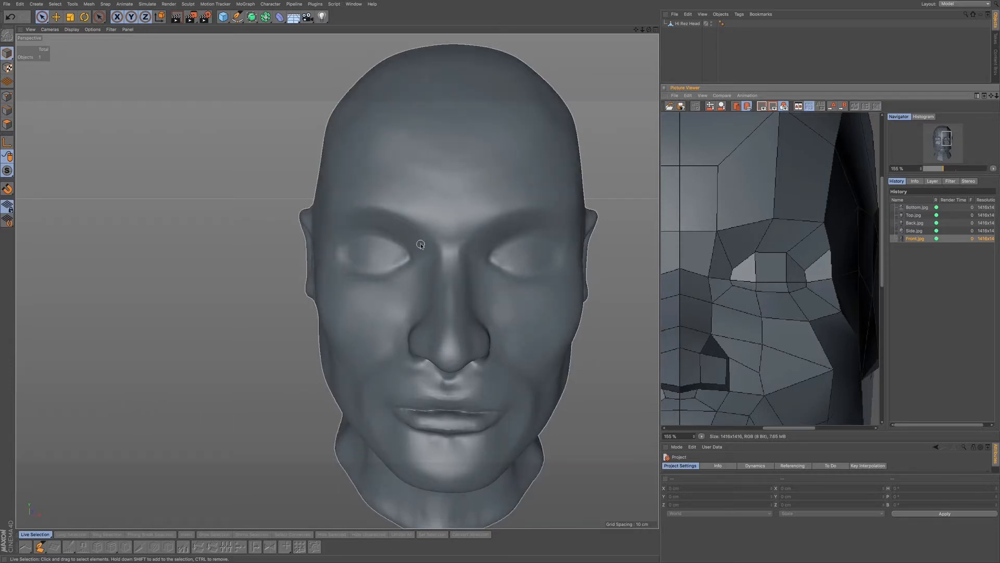
Activate the Polygon Pen, enlarge the Attribute Manager to expose its options, and enable Reproject Result
alt+drag(449, 230, 418, 227)
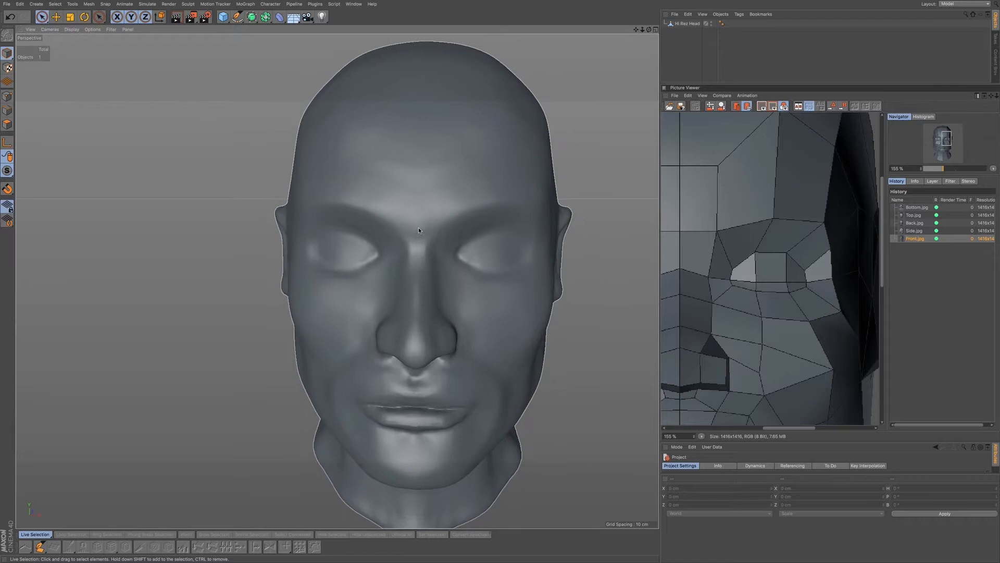
click(40, 546)
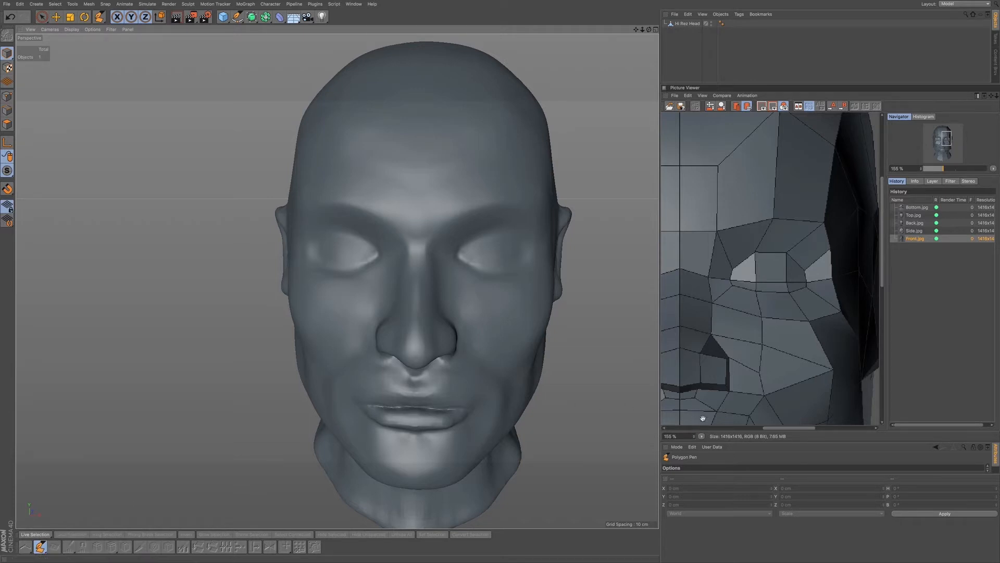
drag(739, 441, 739, 435)
drag(721, 472, 722, 516)
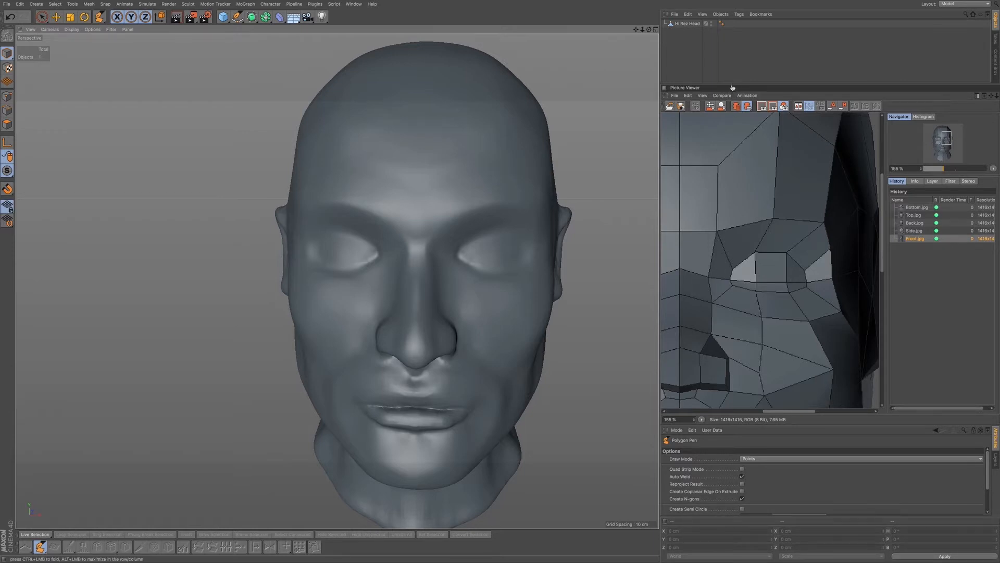
drag(731, 81, 733, 49)
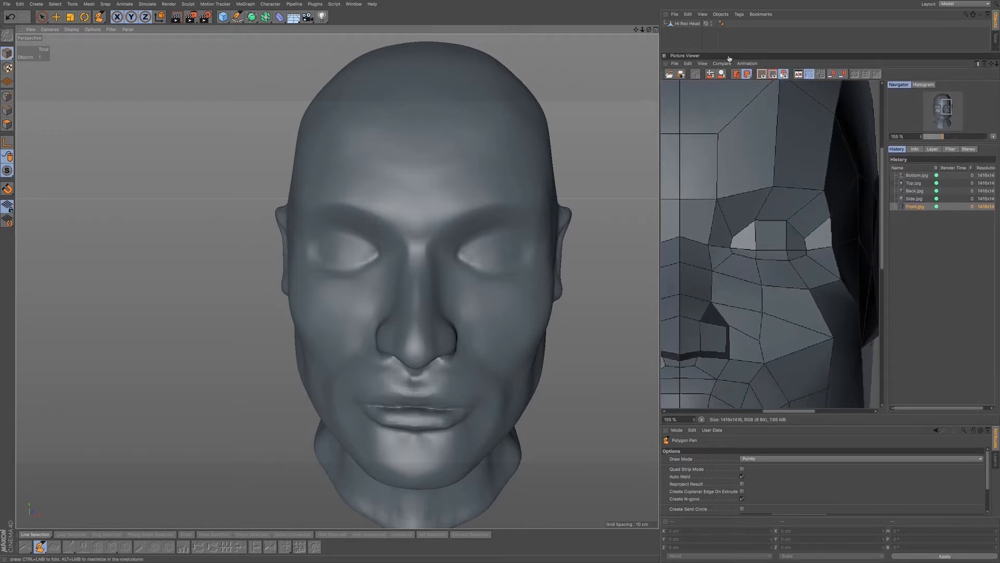
click(760, 420)
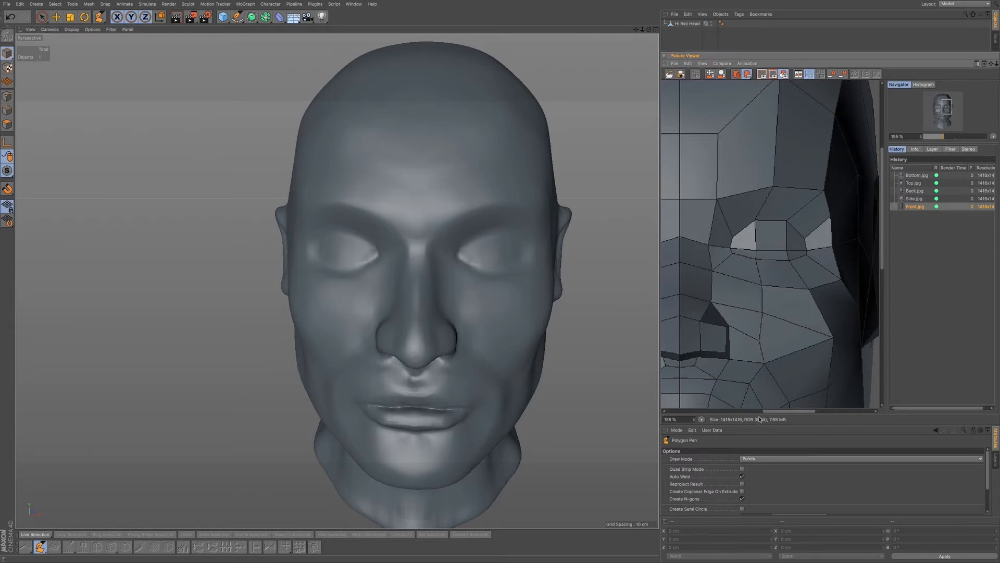
drag(757, 423, 730, 391)
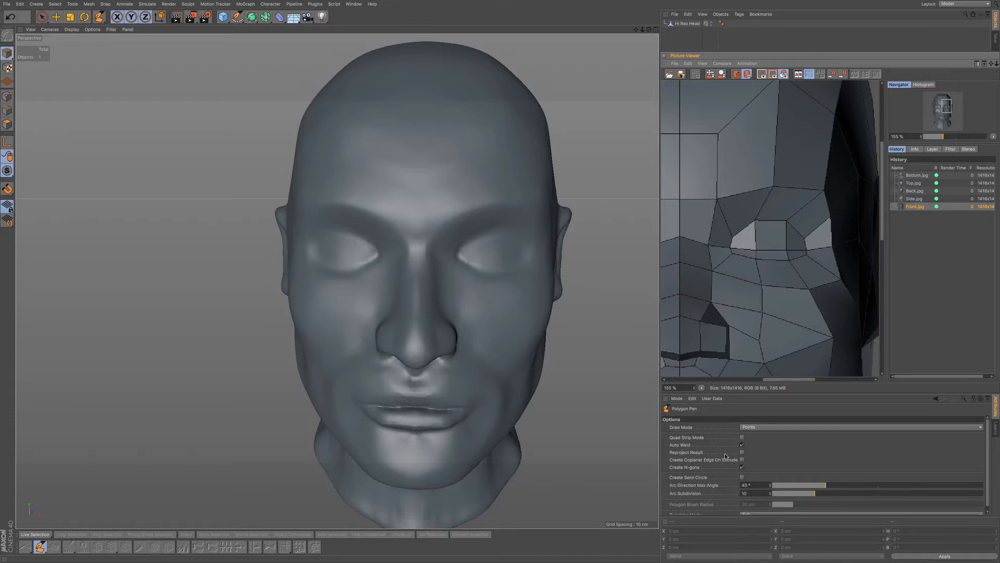
click(742, 452)
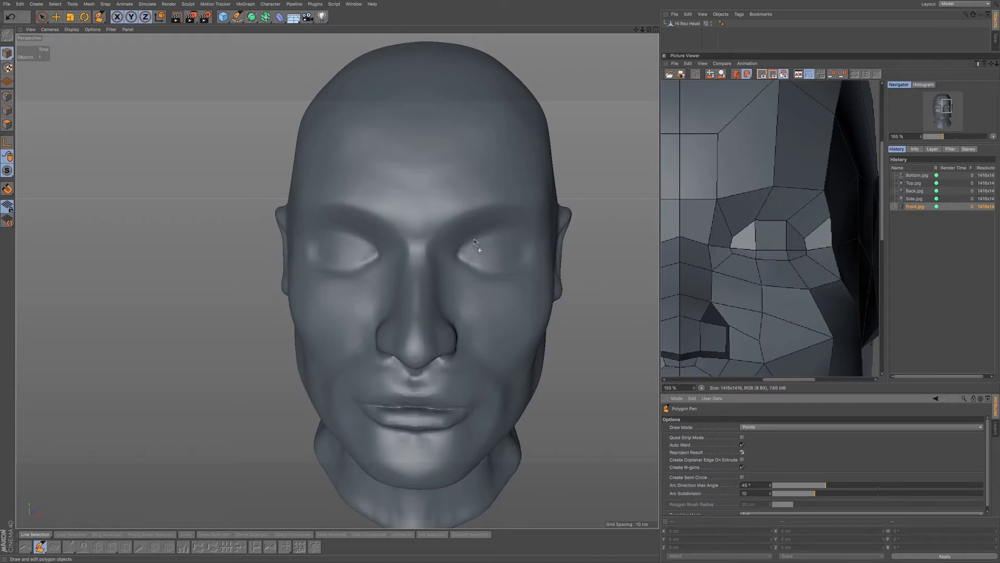
Draw a four-sided polygon with the Polygon Pen on the head's surface between the eyebrows, starting at the face's centerline
click(266, 17)
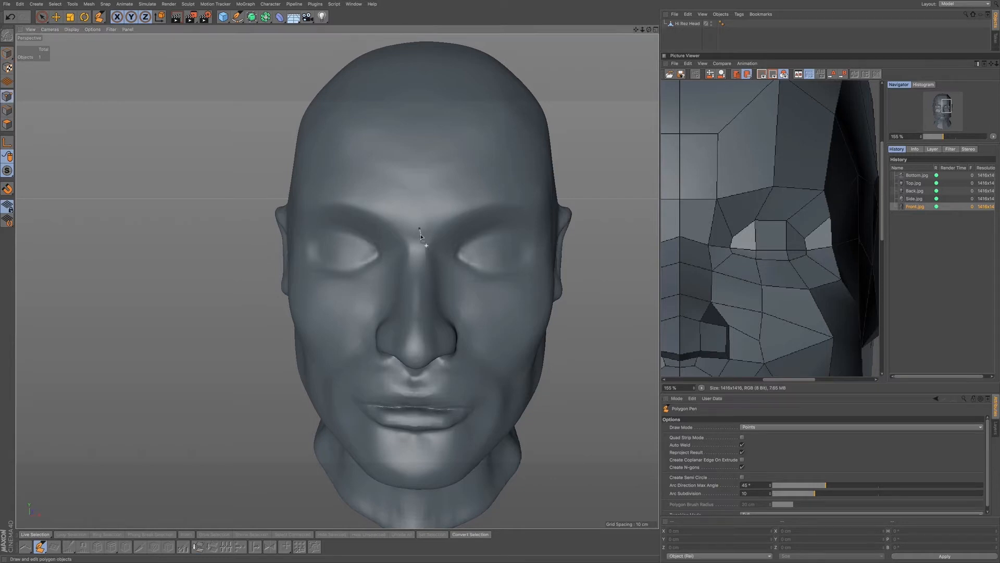
click(419, 254)
click(420, 229)
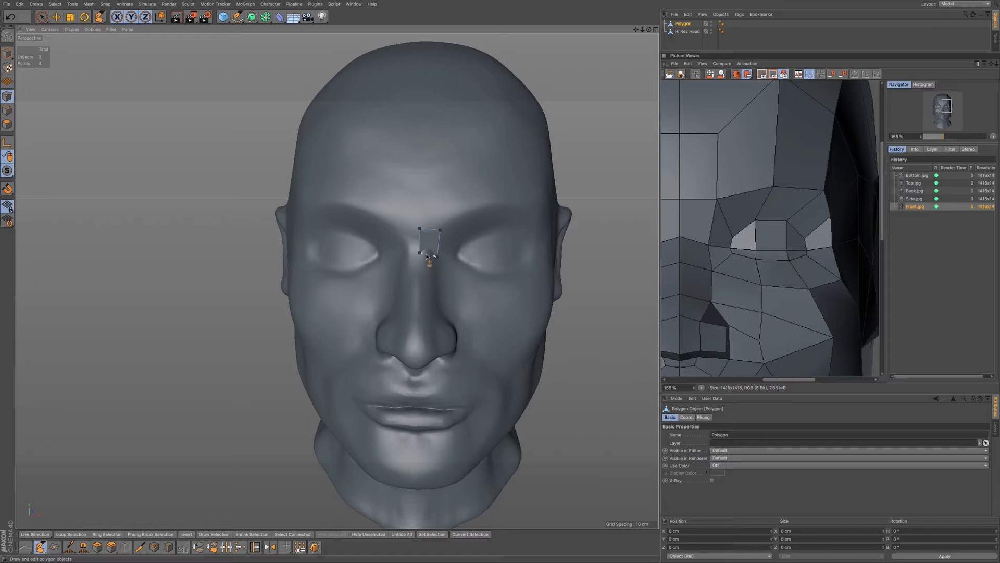
Extrude the polygon's edges up onto the forehead and down the nose bridge, adjusting the edge positions to follow the reference
drag(428, 269, 427, 282)
ctrl+drag(426, 223, 426, 183)
drag(437, 256, 439, 254)
ctrl+drag(424, 283, 424, 324)
drag(425, 279, 426, 260)
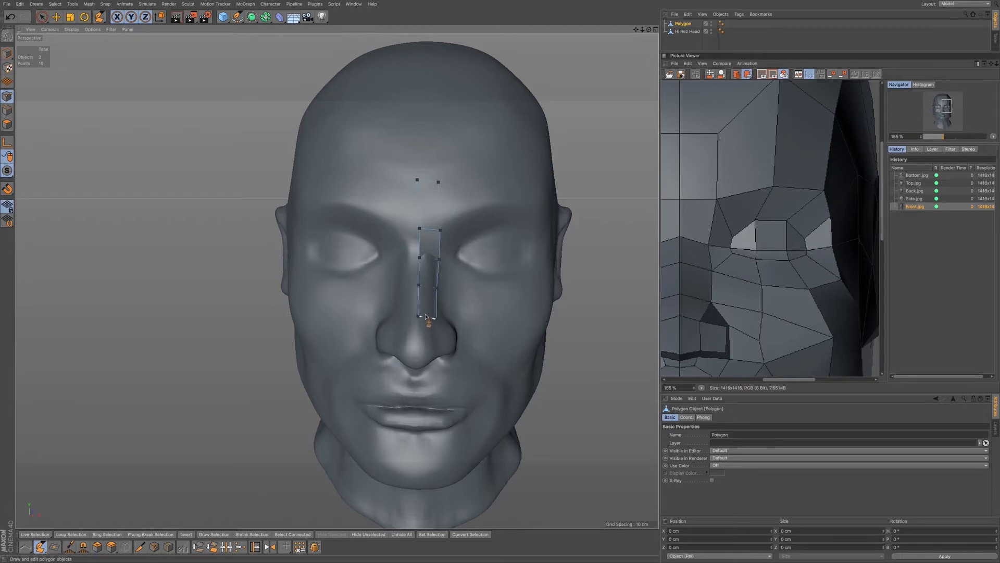
Extend the polygon strip down to the nose tip and adjust its lower points and edges to fit the nose
ctrl+drag(427, 319, 426, 366)
drag(434, 359, 437, 354)
drag(426, 309, 426, 314)
ctrl+drag(430, 228, 427, 219)
Select the strip's centerline points with Live Selection and set their X value to 0 cm in World coordinates using Set Point Value
click(42, 17)
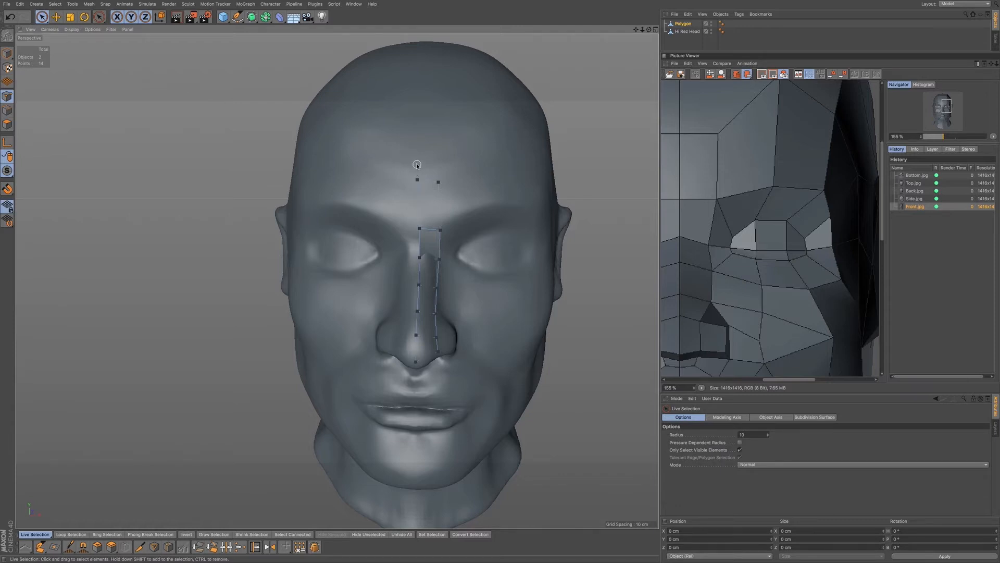
click(416, 177)
mouse_move(419, 238)
mouse_down()
mouse_move(415, 381)
mouse_move(415, 364)
mouse_up()
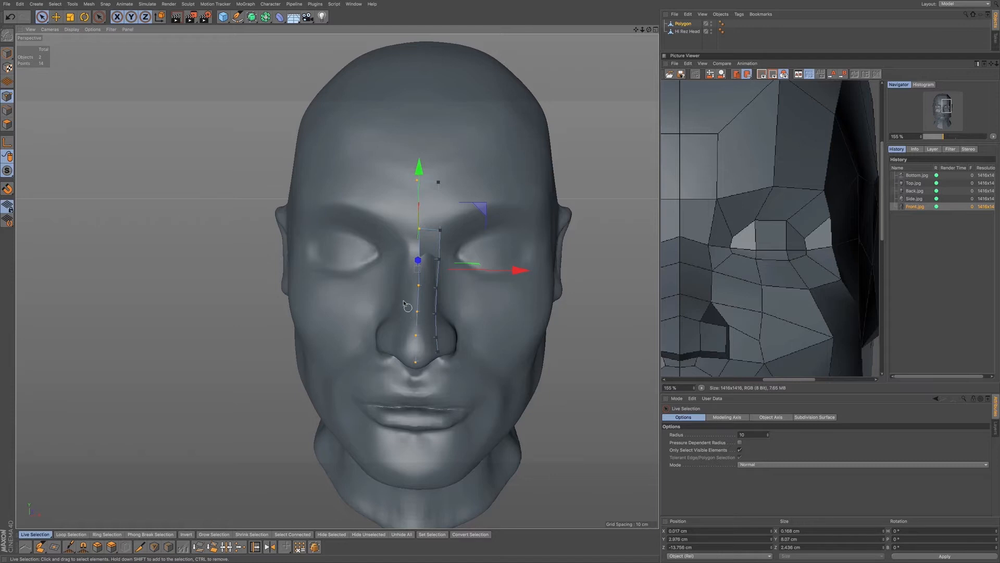
right_click(469, 303)
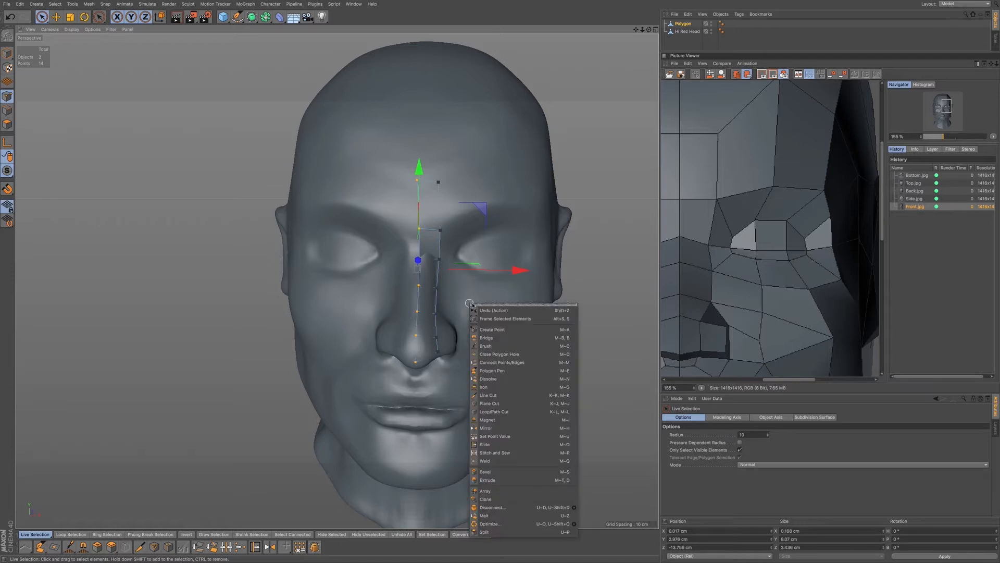
click(484, 436)
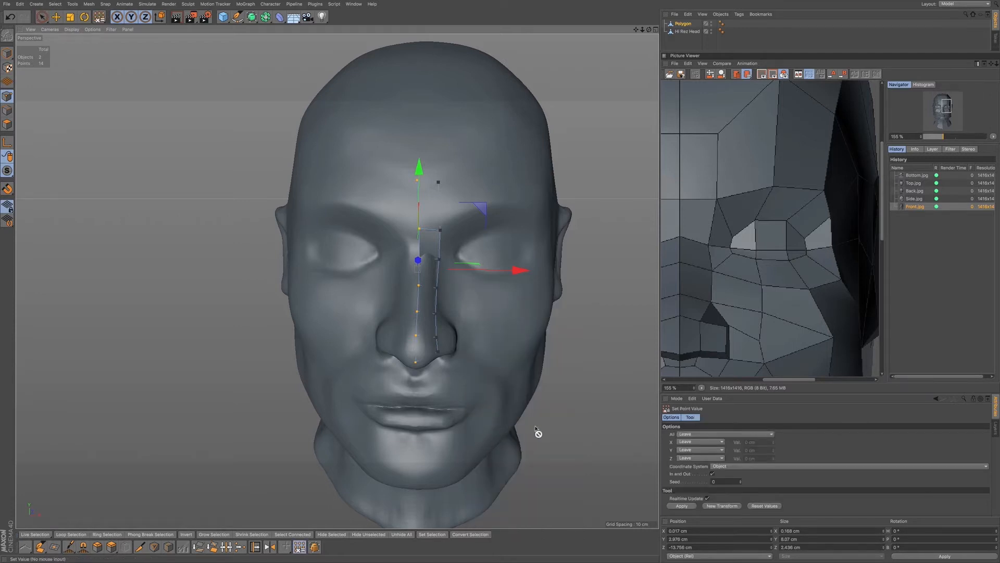
click(690, 442)
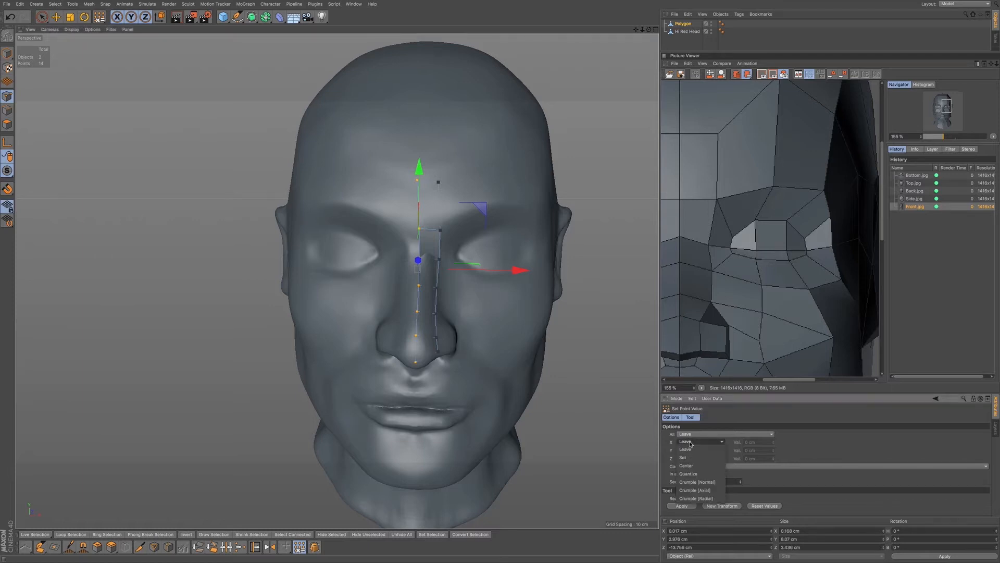
click(689, 458)
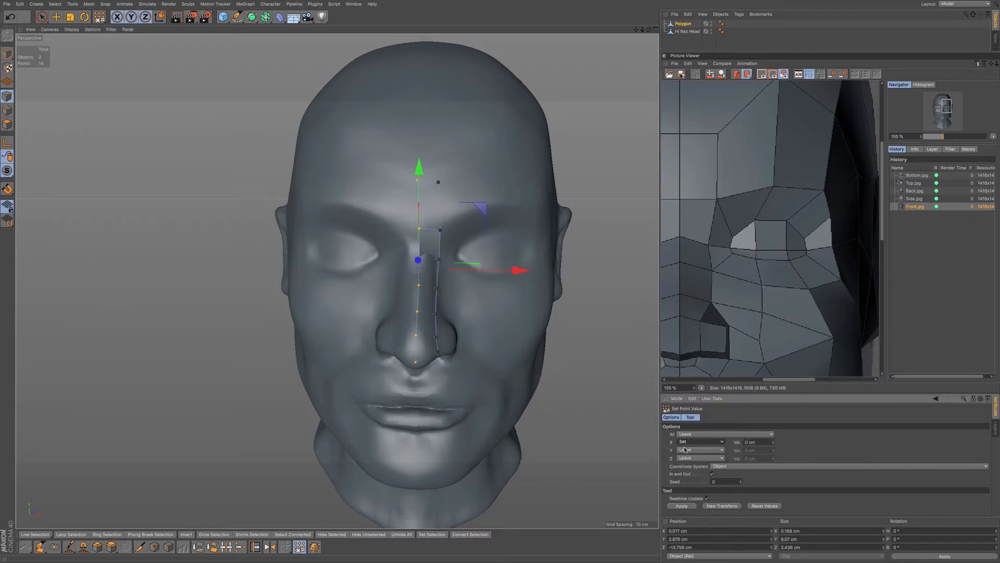
click(720, 466)
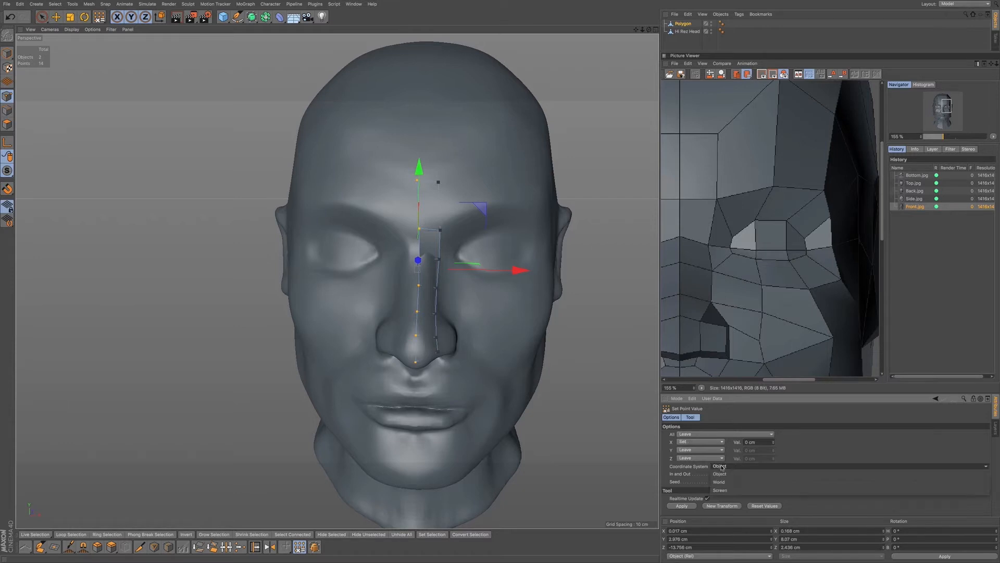
click(722, 481)
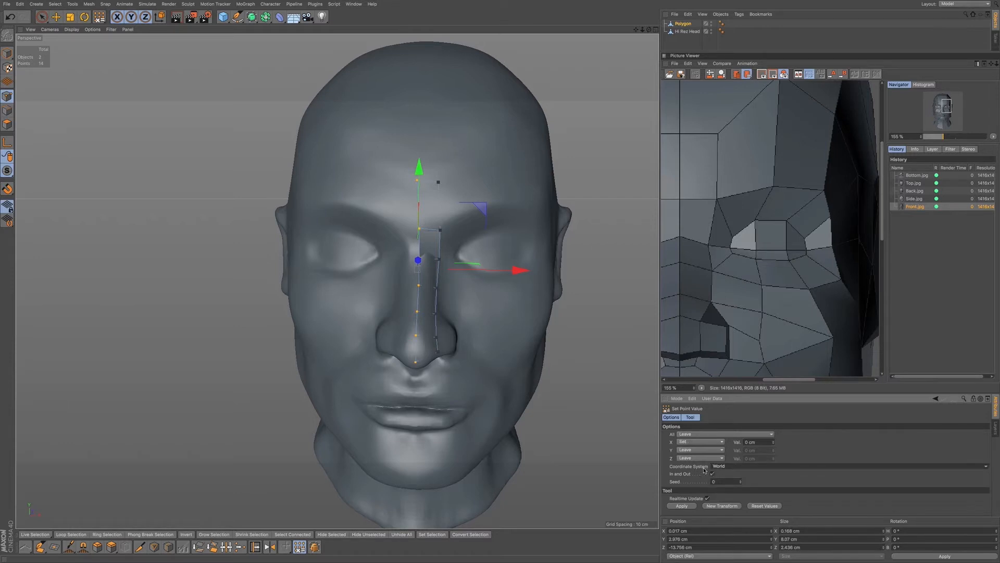
click(688, 506)
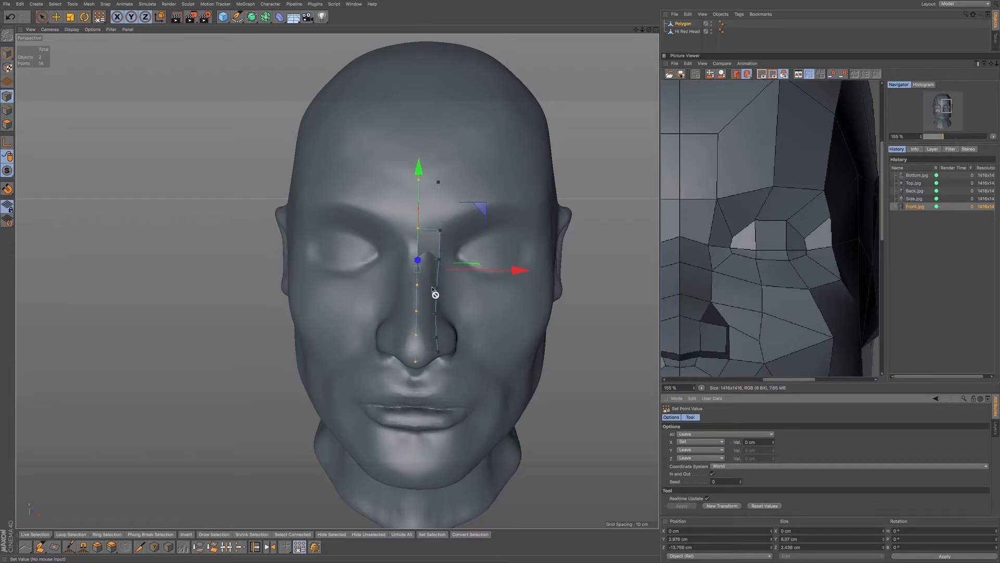
Extrude polygons with the Polygon Pen from the side of the nose bridge around the inner eye corner and along the lower eyelid
click(40, 546)
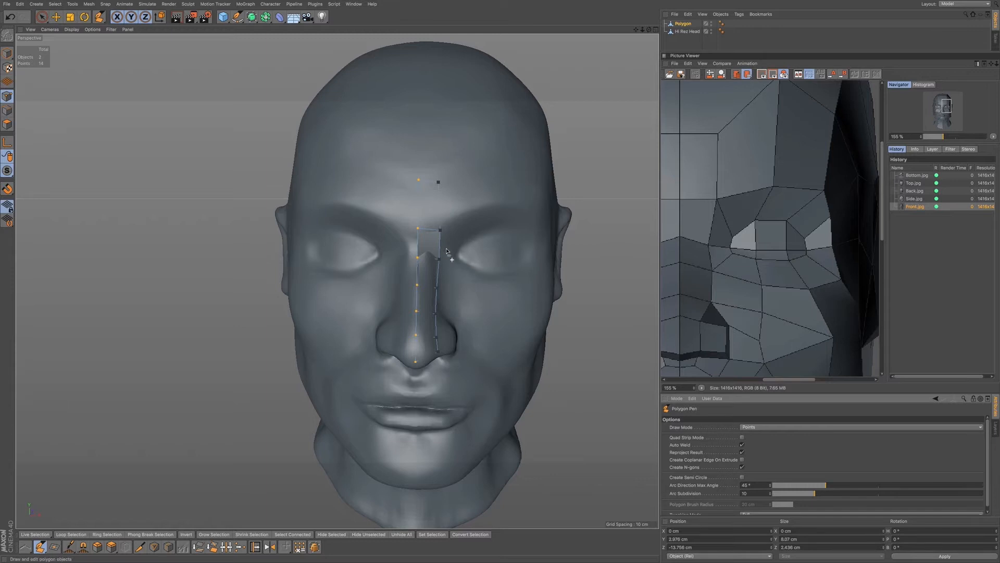
ctrl+drag(441, 243, 454, 242)
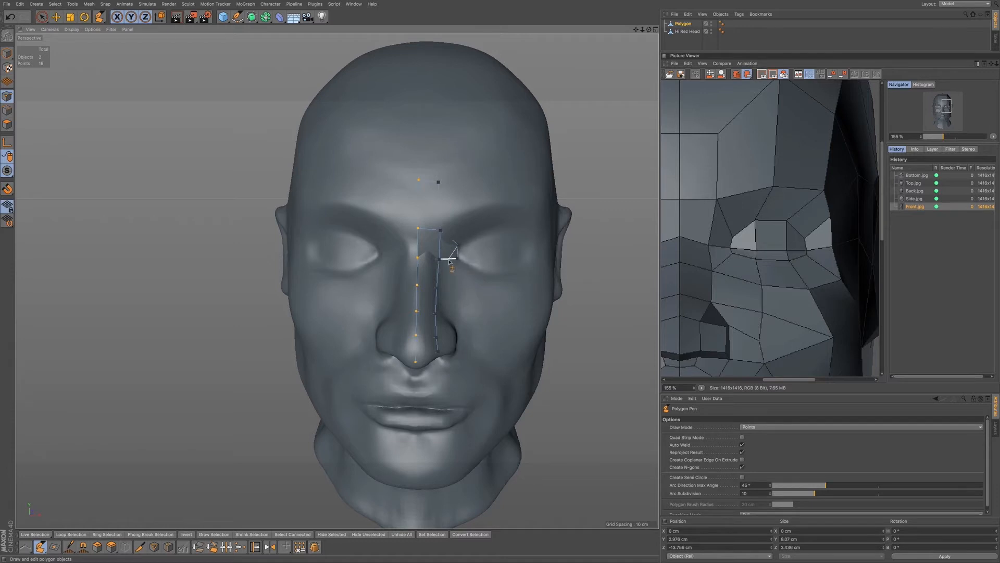
ctrl+drag(449, 259, 448, 286)
scroll(990, 459, down, 1)
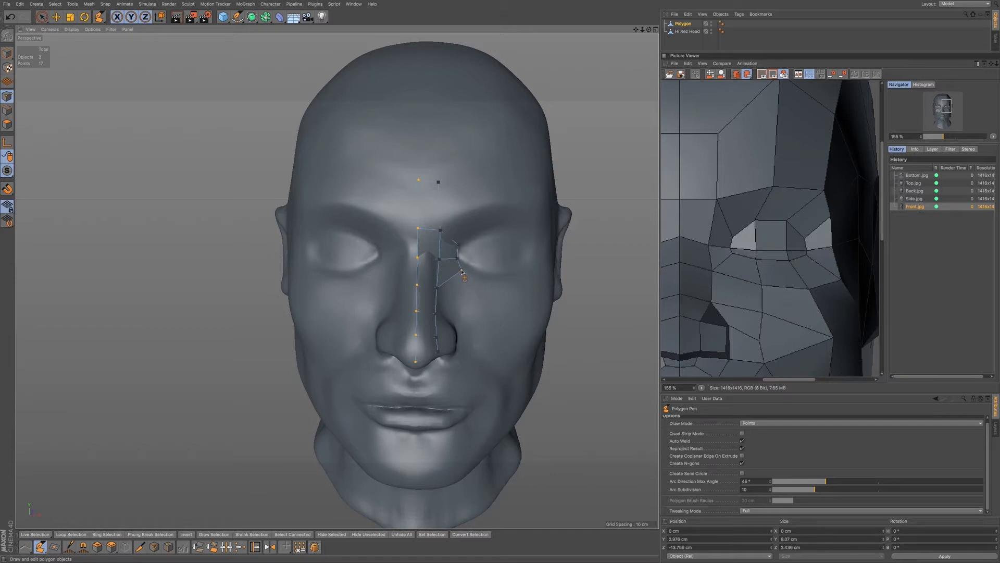
ctrl+drag(453, 279, 532, 277)
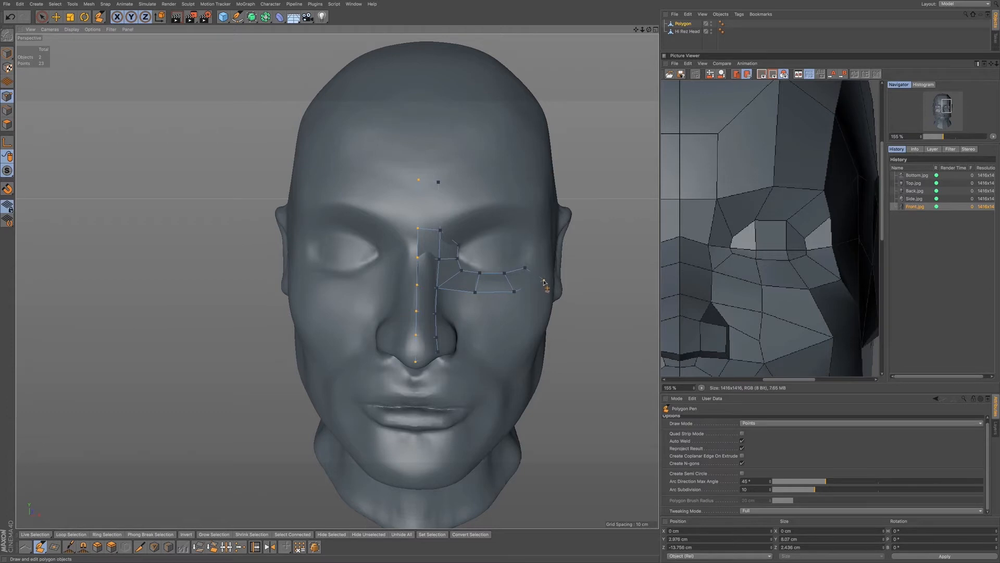
Continue the polygon strip around the outer eye corner and along the brow back to the nose bridge, adjusting the brow points
ctrl+drag(538, 274, 544, 257)
ctrl+drag(537, 250, 538, 235)
ctrl+drag(535, 234, 523, 223)
ctrl+drag(522, 221, 498, 208)
ctrl+drag(493, 223, 441, 228)
drag(497, 208, 492, 233)
drag(484, 210, 488, 208)
Fill the eye opening with polygons extruded from the lower lid, weld them to the upper lid, and adjust the outer corner points
mouse_move(544, 225)
mouse_down()
mouse_move(543, 246)
mouse_move(528, 257)
mouse_move(461, 256)
mouse_move(528, 255)
mouse_move(469, 272)
mouse_up()
ctrl+drag(470, 272, 479, 261)
drag(514, 271, 524, 258)
key(ctrl+z)
mouse_move(477, 257)
ctrl+mouse_down()
mouse_move(489, 249)
mouse_move(481, 238)
mouse_move(503, 240)
ctrl+mouse_up()
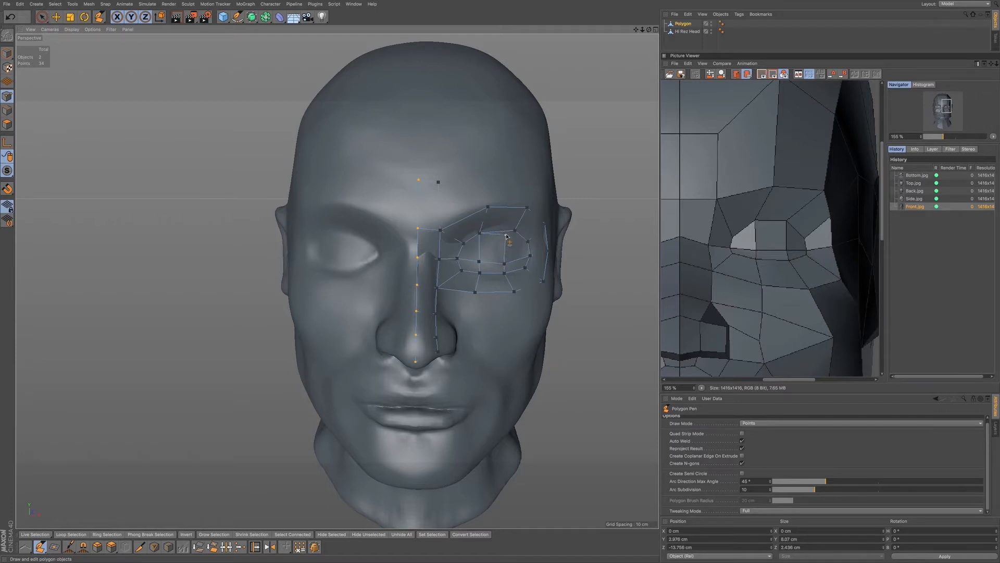
drag(513, 231, 506, 262)
drag(524, 247, 533, 242)
drag(536, 256, 506, 254)
Switch to polygon mode and use Loop Selection to select the ring of polygons surrounding the eye
click(8, 124)
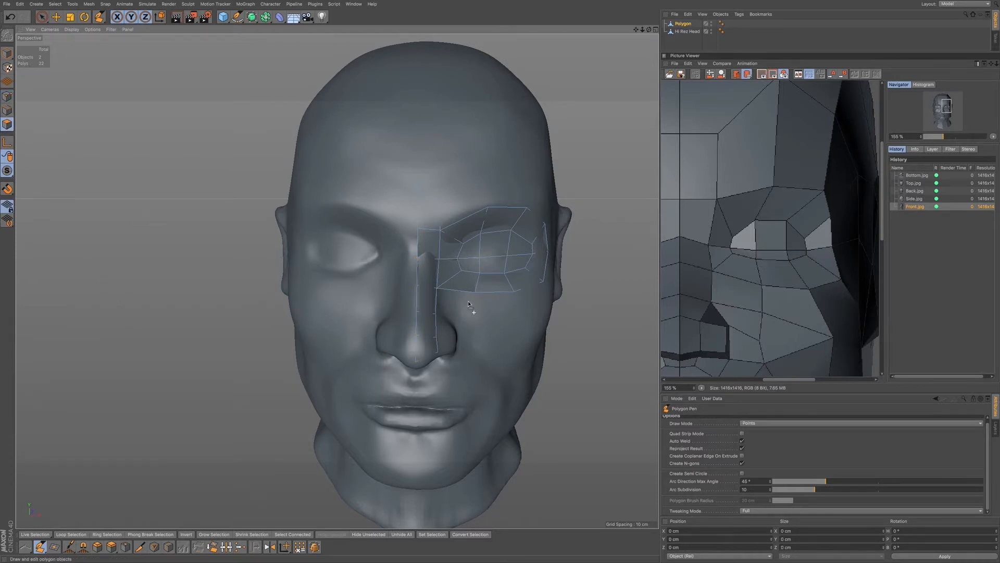
key(u)
key(l)
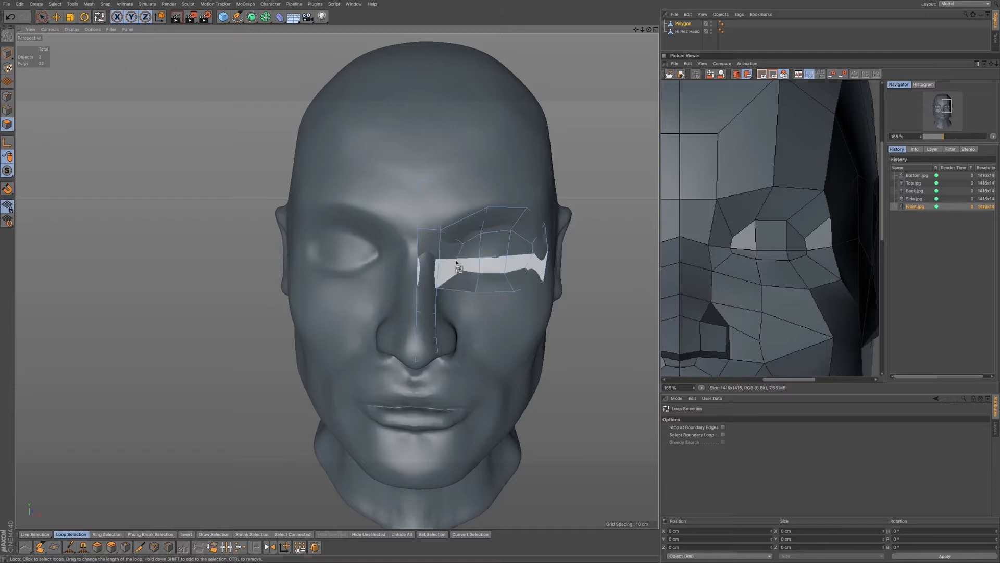
scroll(461, 258, up, 2)
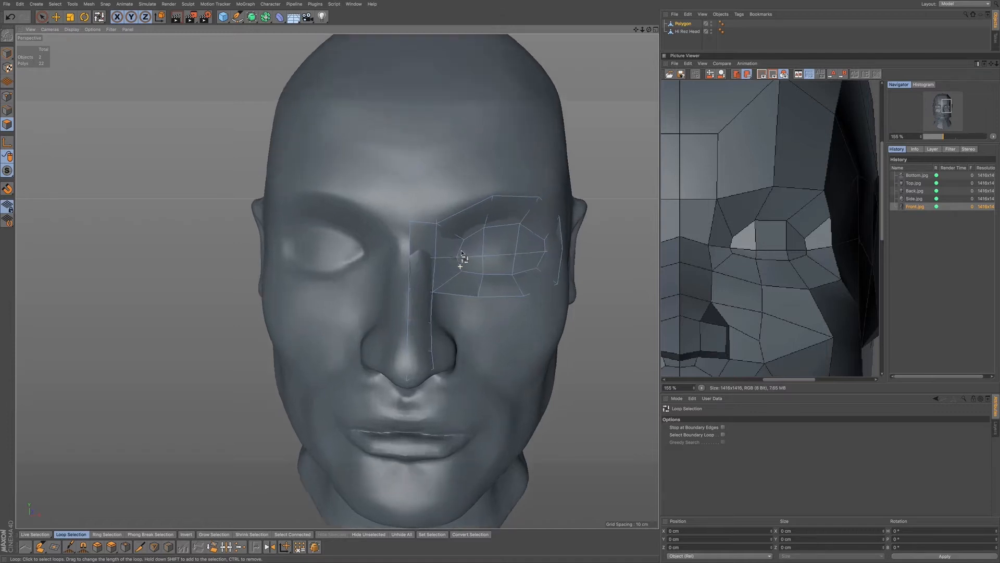
scroll(462, 254, up, 5)
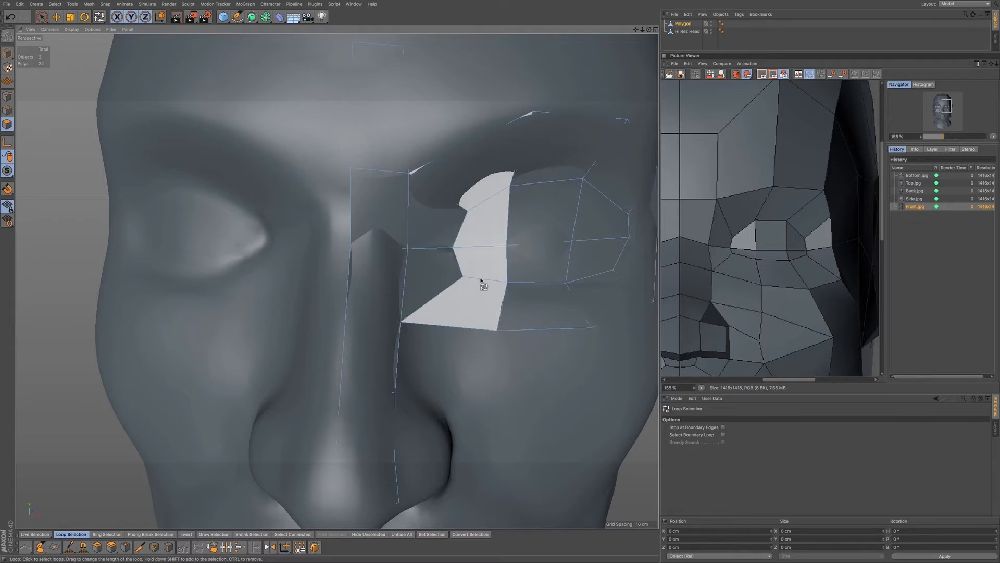
scroll(488, 276, up, 1)
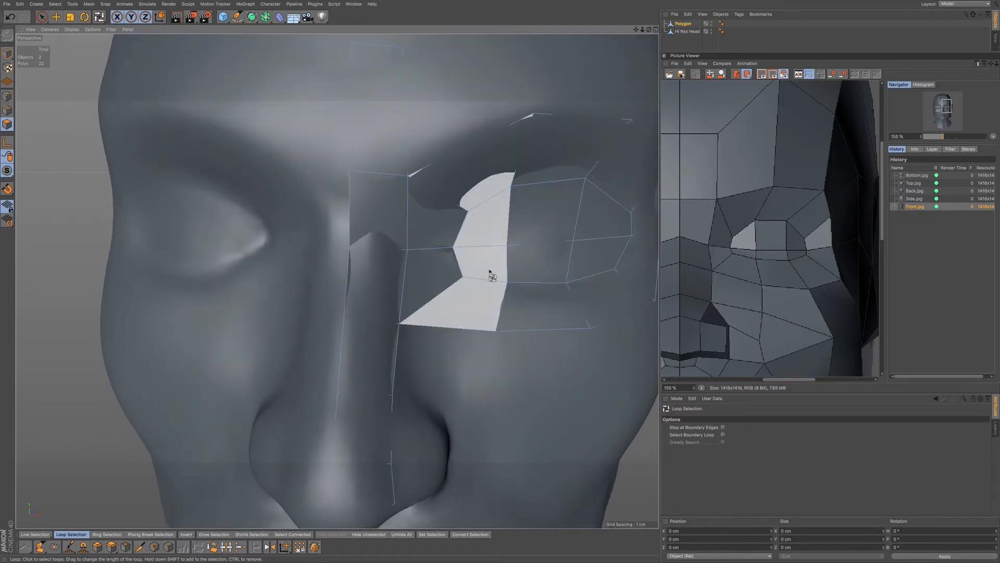
click(490, 273)
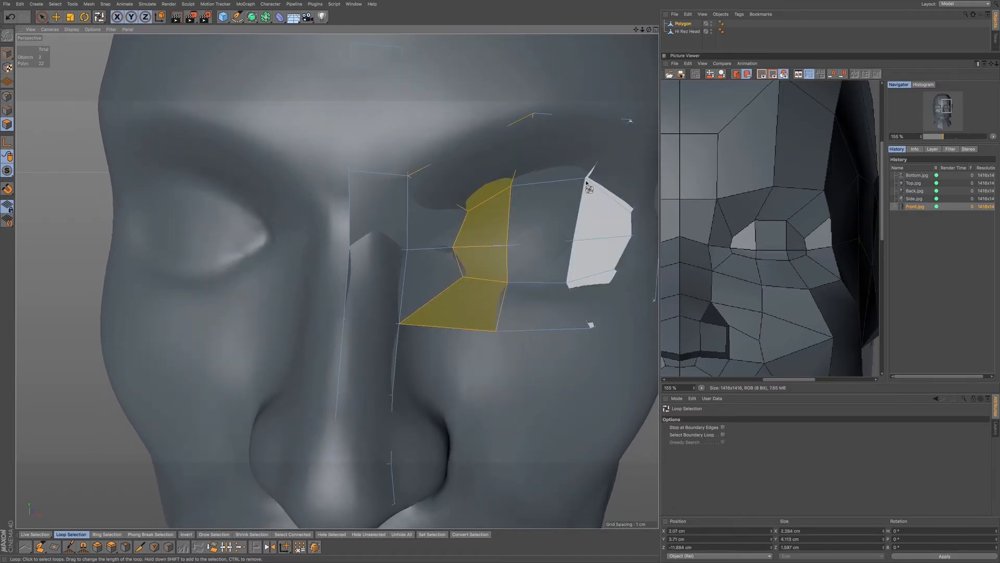
key(ctrl+z)
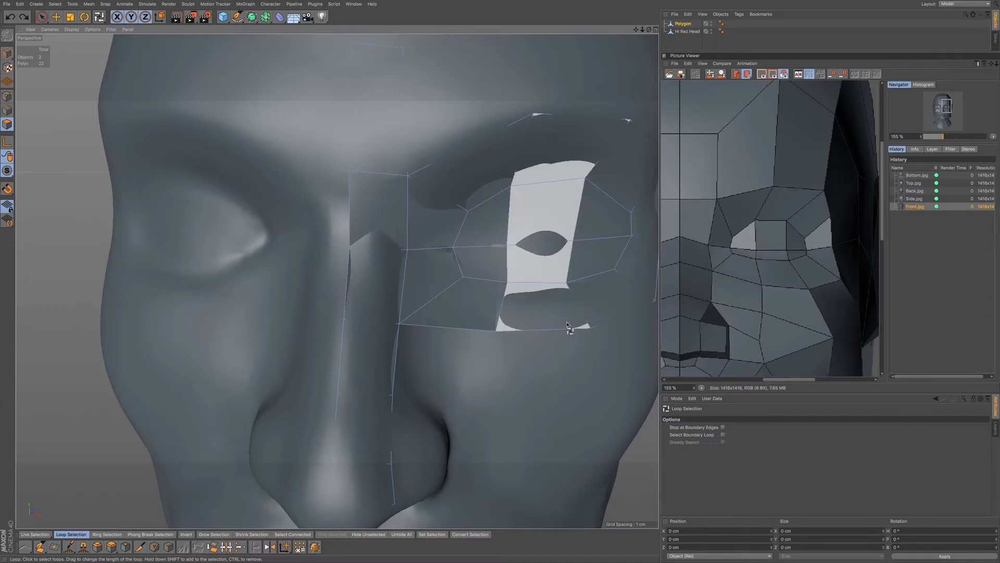
alt+drag(493, 309, 499, 313)
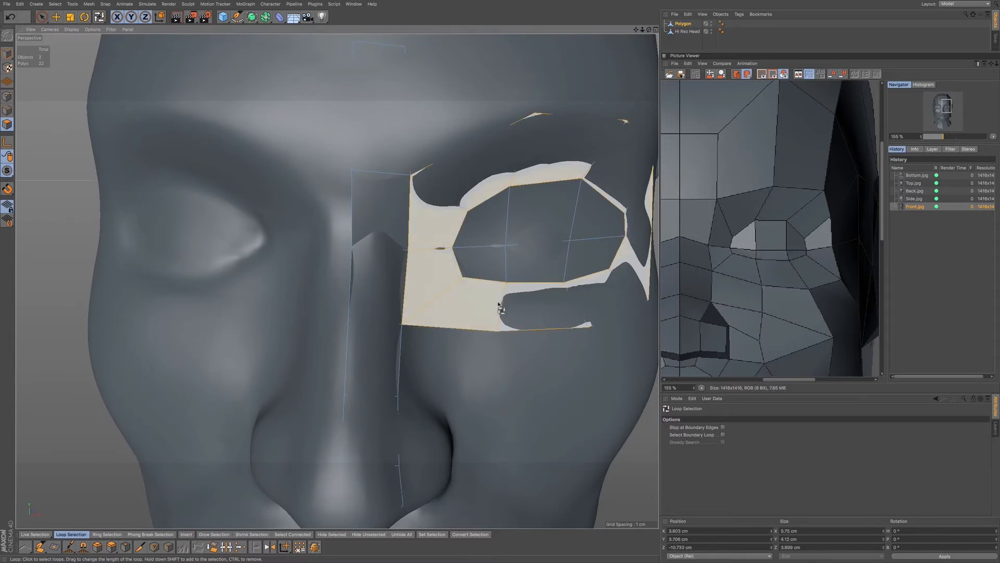
click(497, 312)
alt+drag(498, 315, 500, 311)
scroll(500, 311, down, 5)
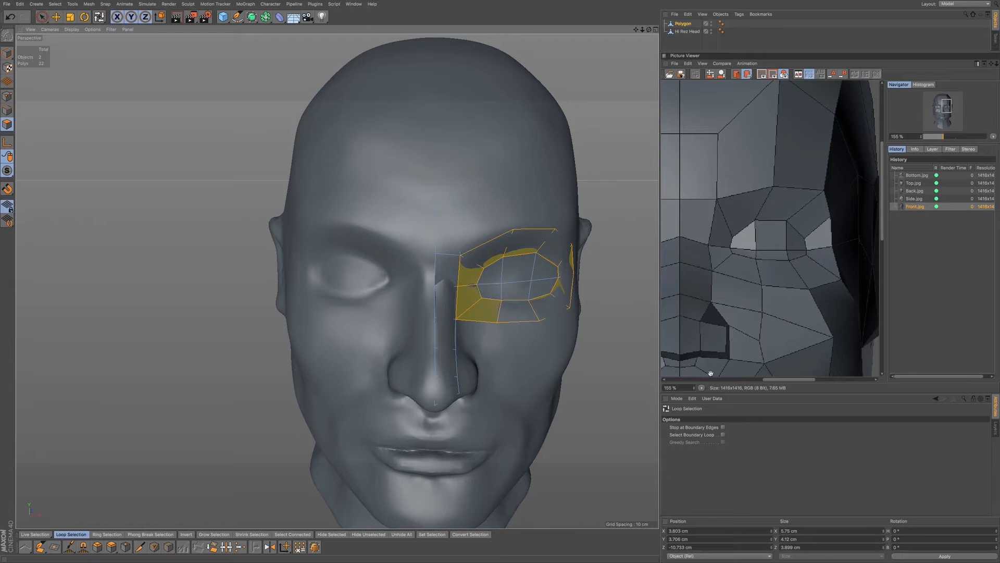
Set the front reference image's zoom to 100% and examine the polygon loops around the eyes, nose and mouth
drag(694, 390, 689, 421)
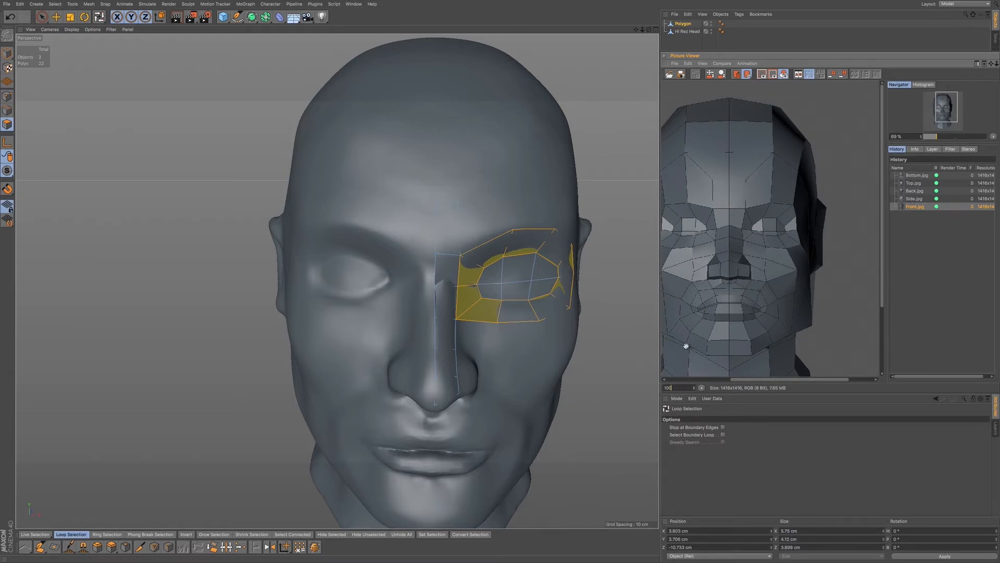
text(100)
key(Return)
drag(752, 220, 794, 195)
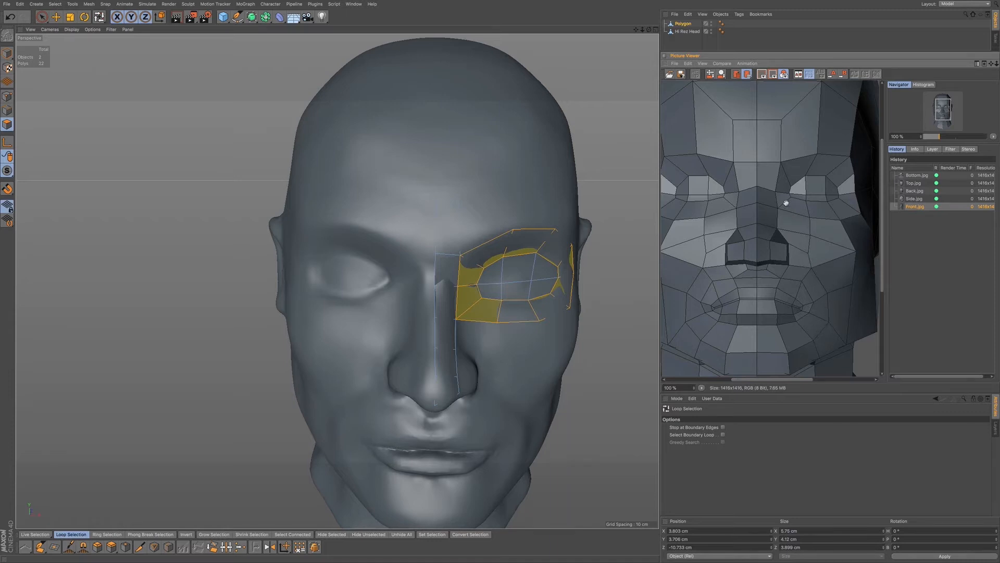
mouse_move(810, 239)
mouse_down()
mouse_move(792, 308)
mouse_move(809, 246)
mouse_up()
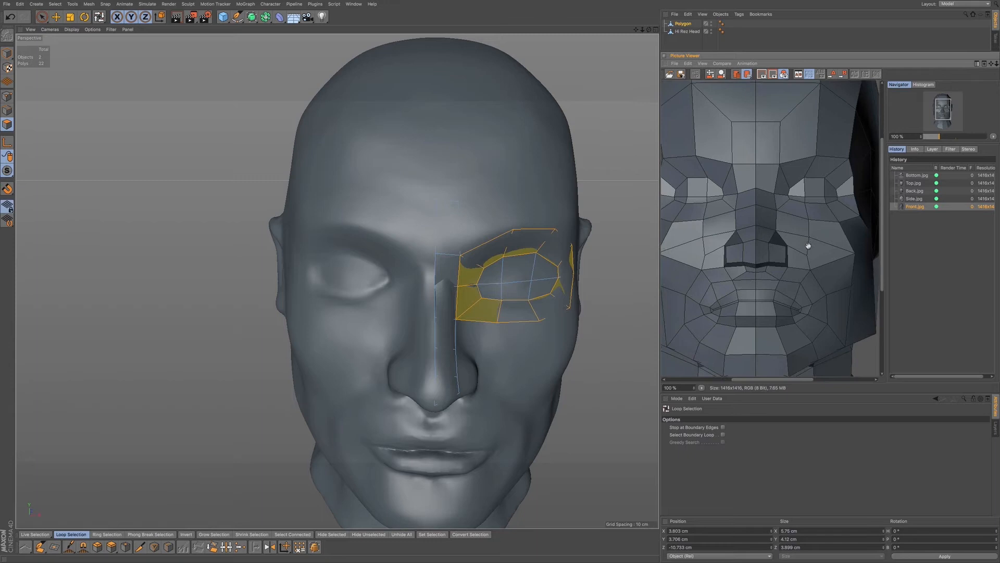
drag(811, 284, 815, 272)
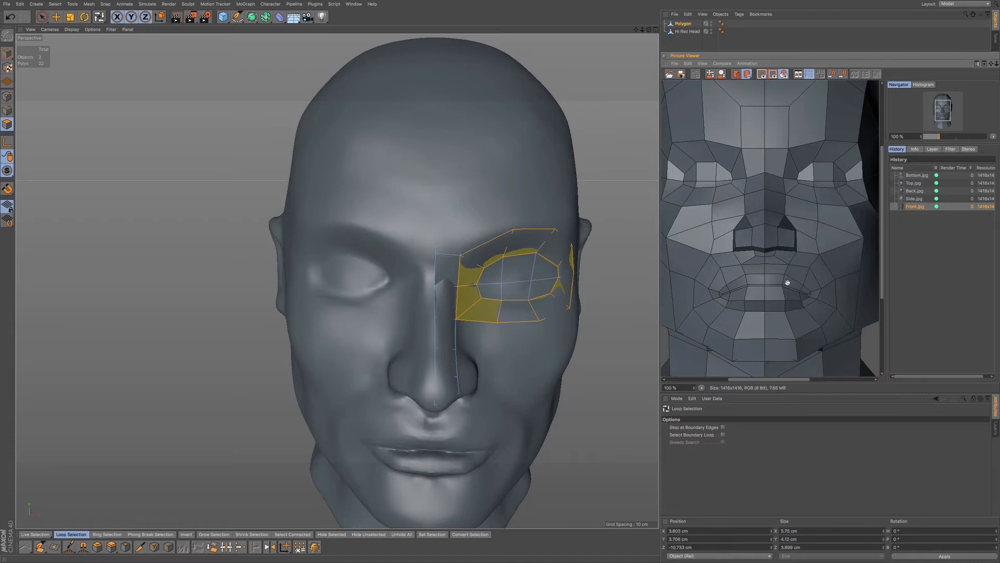
Add a Sphere primitive with 24 segments and reduce its radius to 12 cm
click(221, 19)
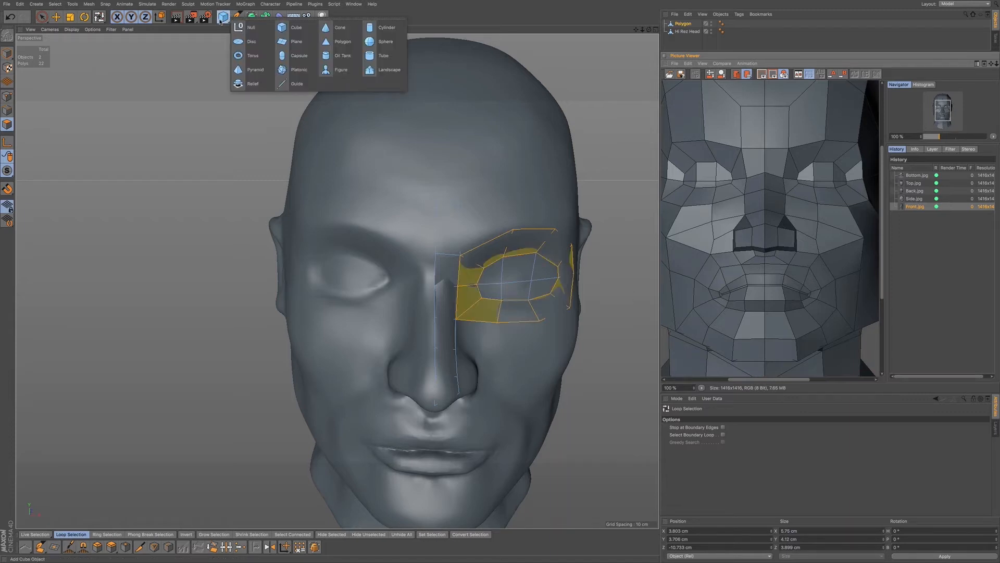
click(377, 42)
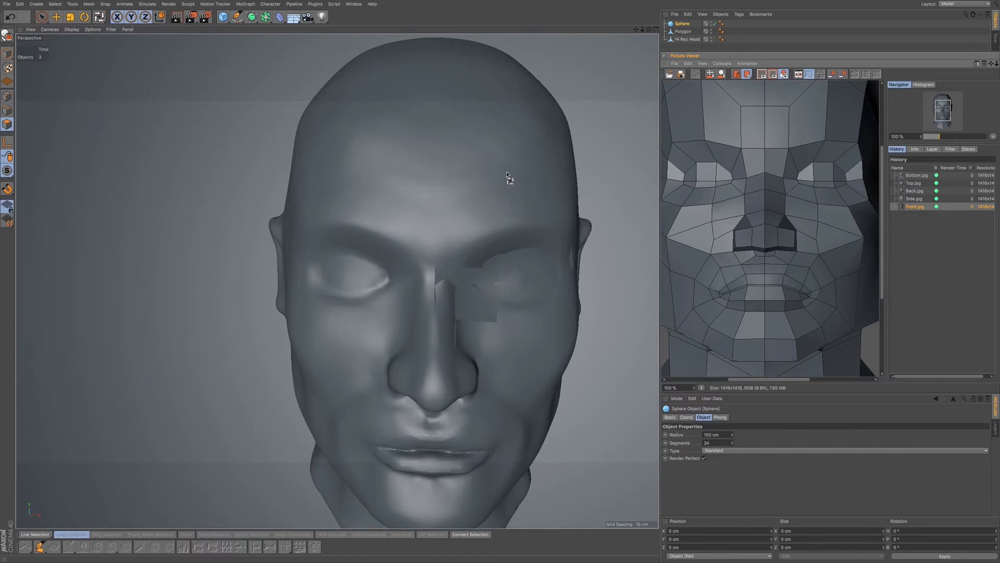
click(686, 24)
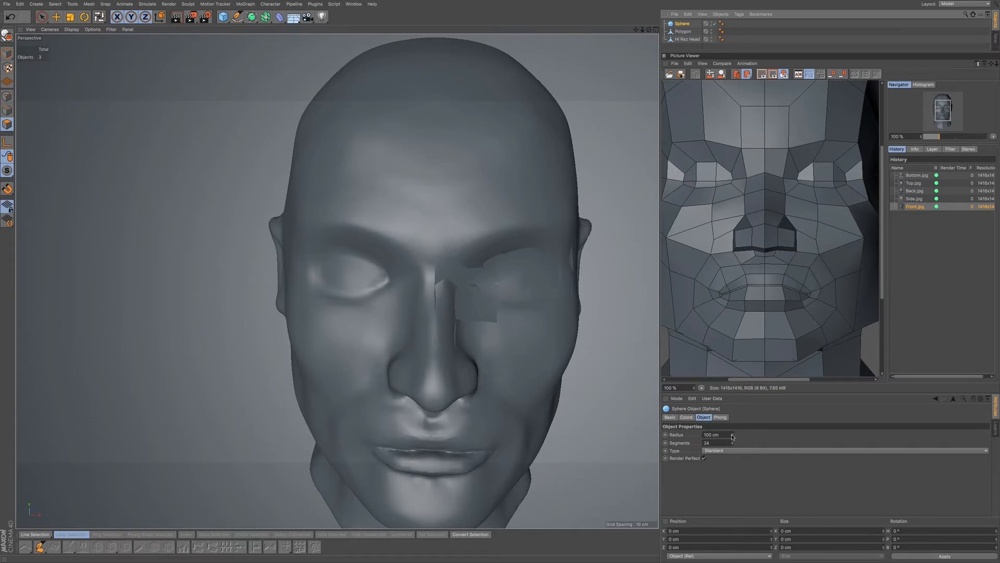
drag(732, 442, 734, 448)
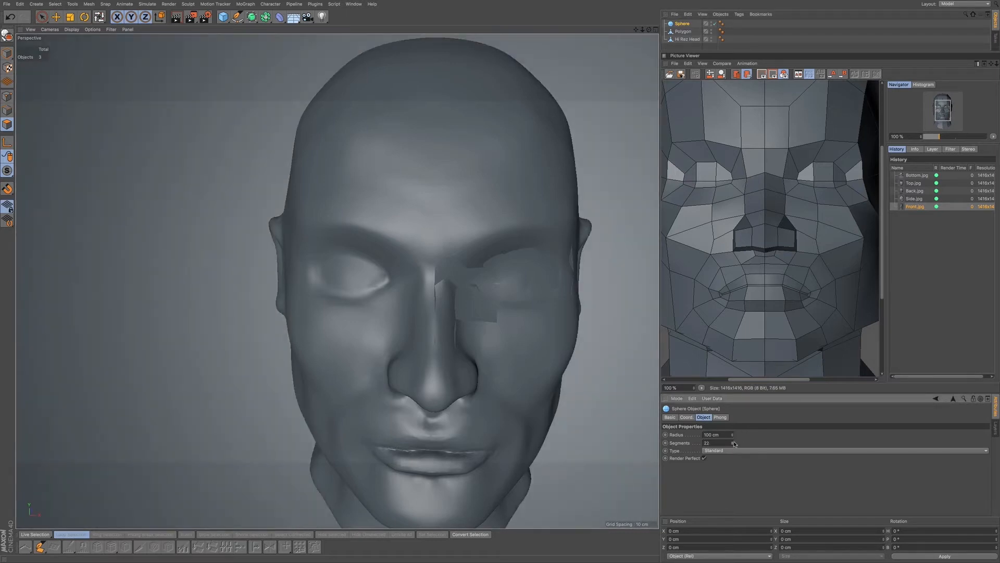
drag(733, 435, 727, 472)
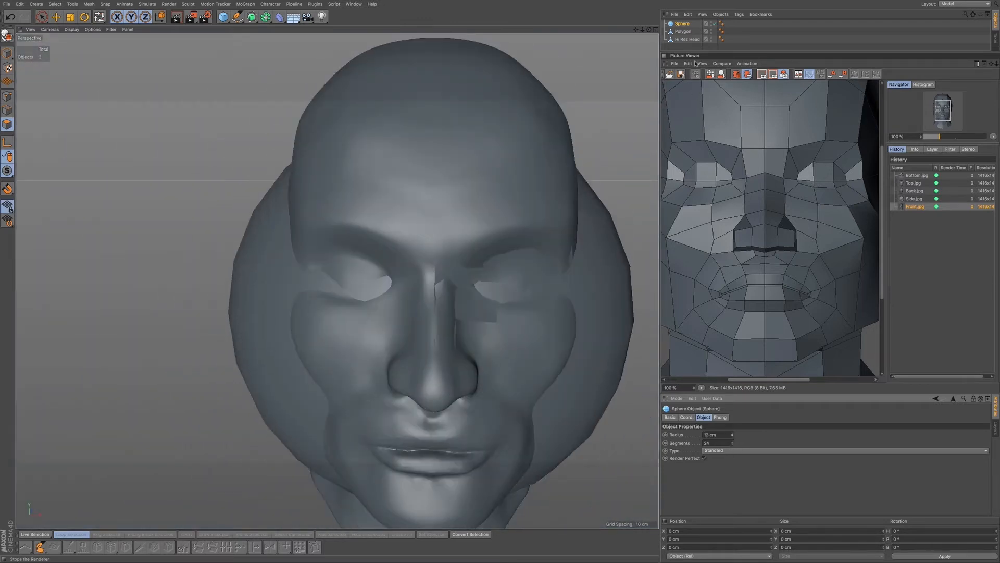
Move the sphere along X to about -15.9 cm, beside the head, and display the viewport with Gouraud Shading (Lines)
click(7, 53)
click(36, 64)
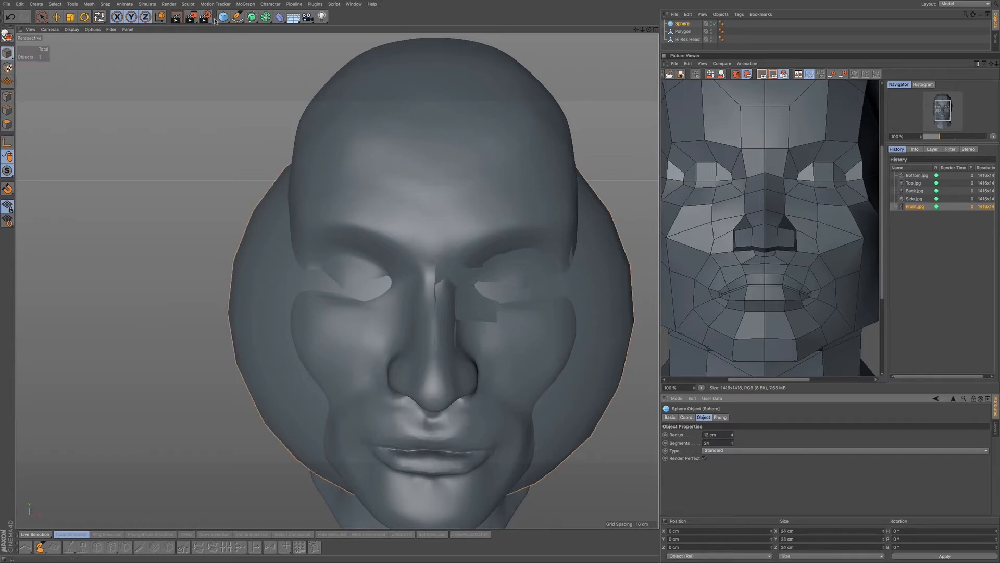
click(55, 17)
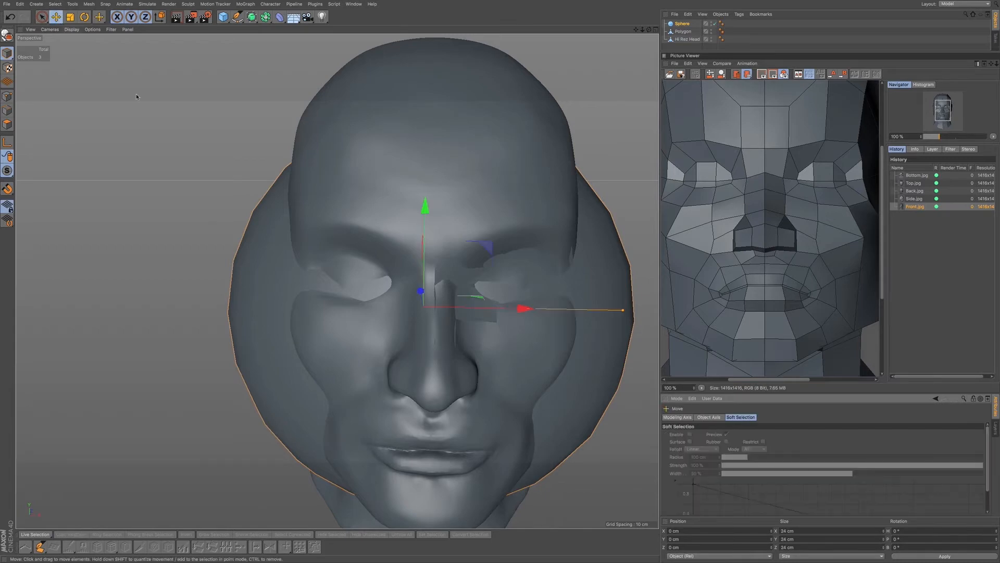
drag(523, 310, 281, 295)
key(n)
key(b)
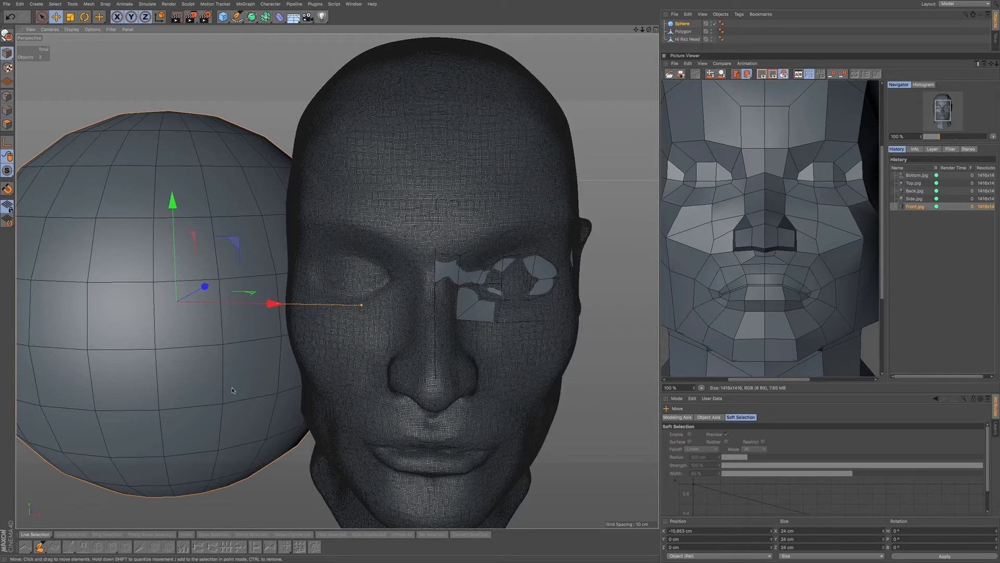
Delete the sphere and display the viewport with plain Gouraud Shading, without wireframe lines
key(Delete)
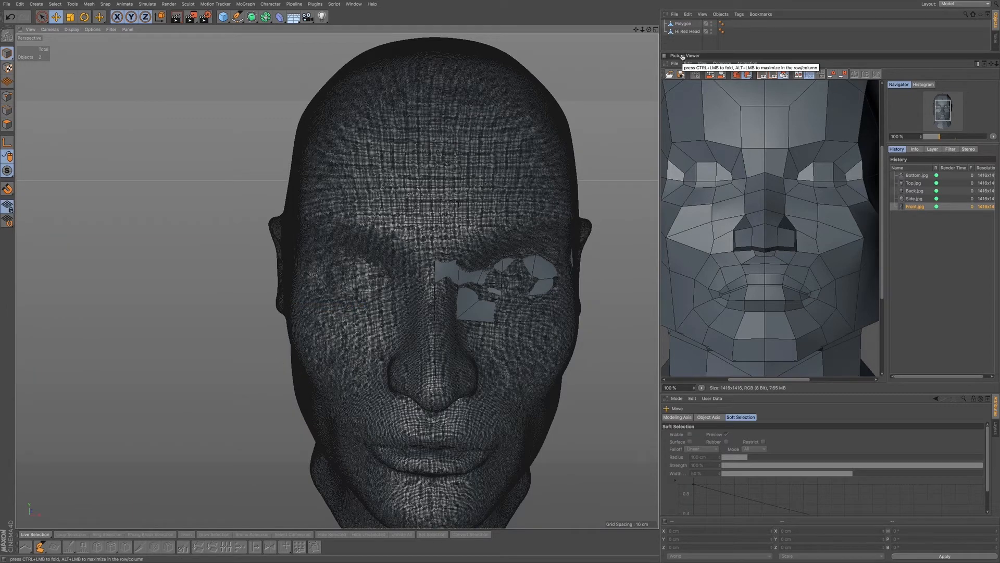
key(n)
key(a)
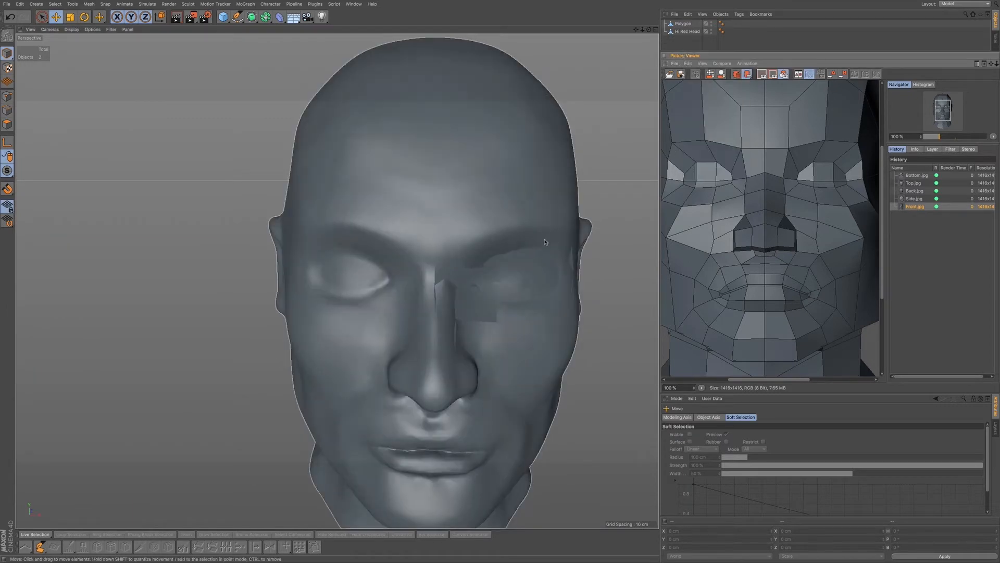
Select the Polygon retopology object and switch to point mode
click(683, 24)
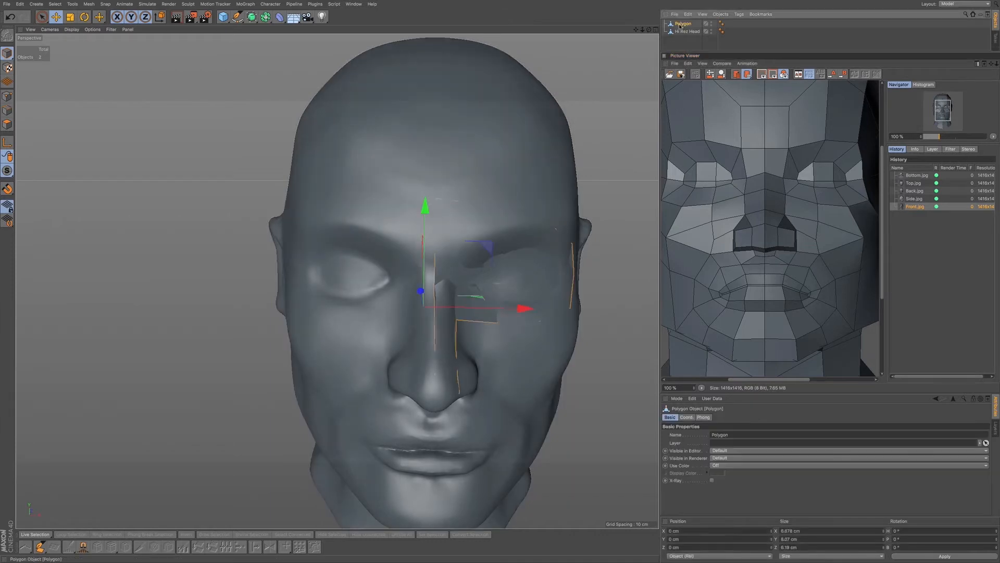
click(7, 96)
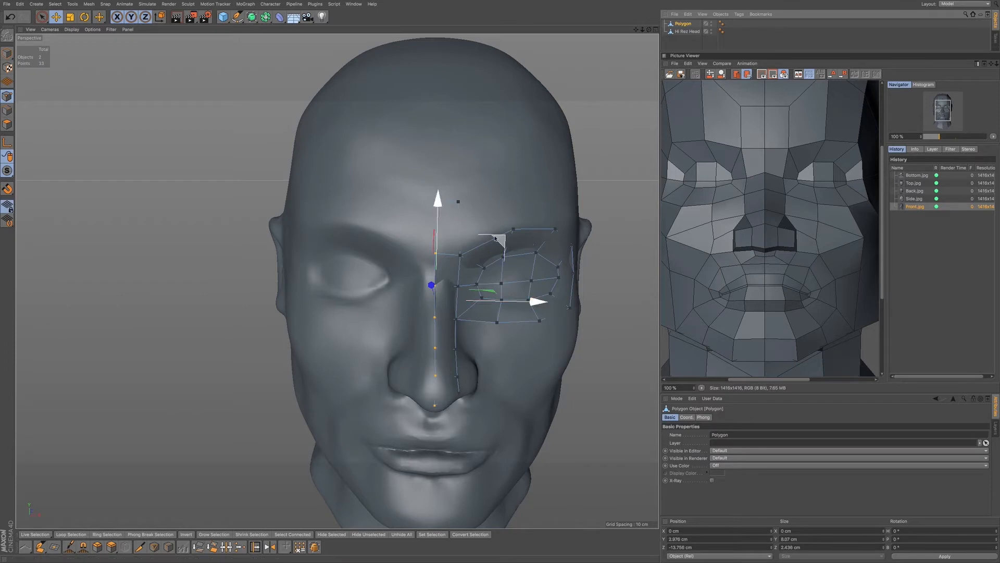
alt+drag(514, 337, 449, 317)
click(517, 342)
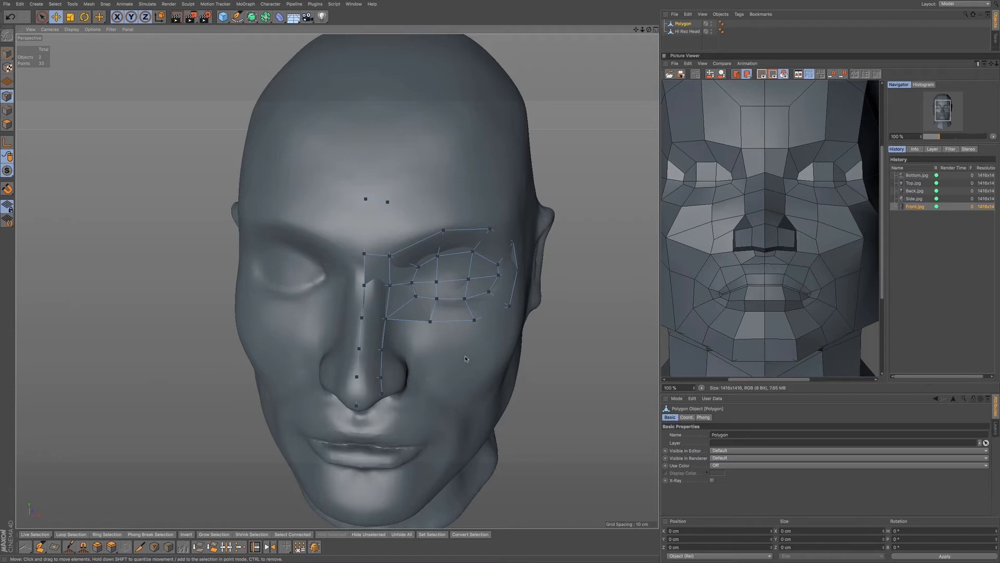
alt+drag(470, 362, 536, 321)
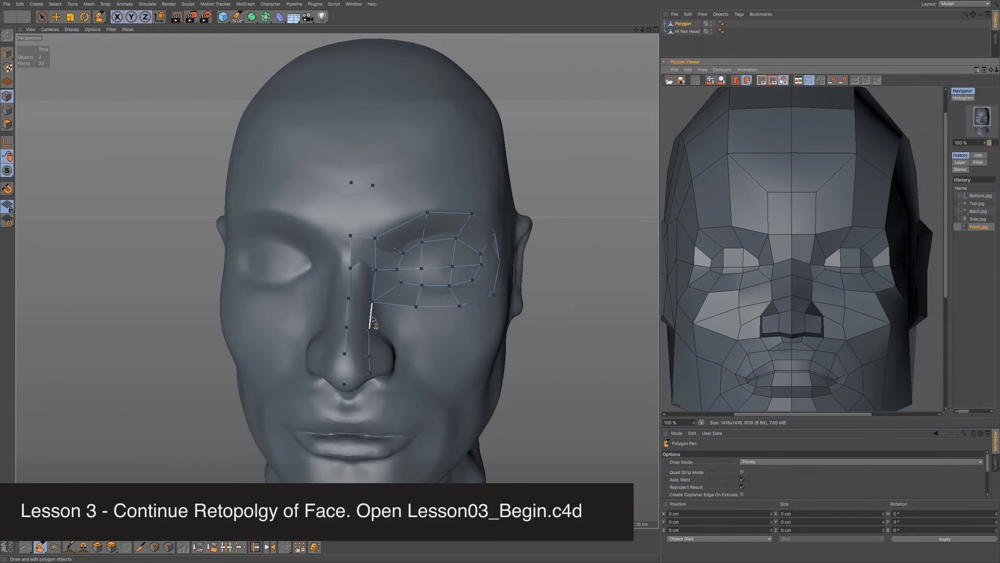
Extrude a second row of polygons beneath the under-eye strip and a polygon outward from the loop at the outer eye corner
ctrl+drag(370, 316, 502, 313)
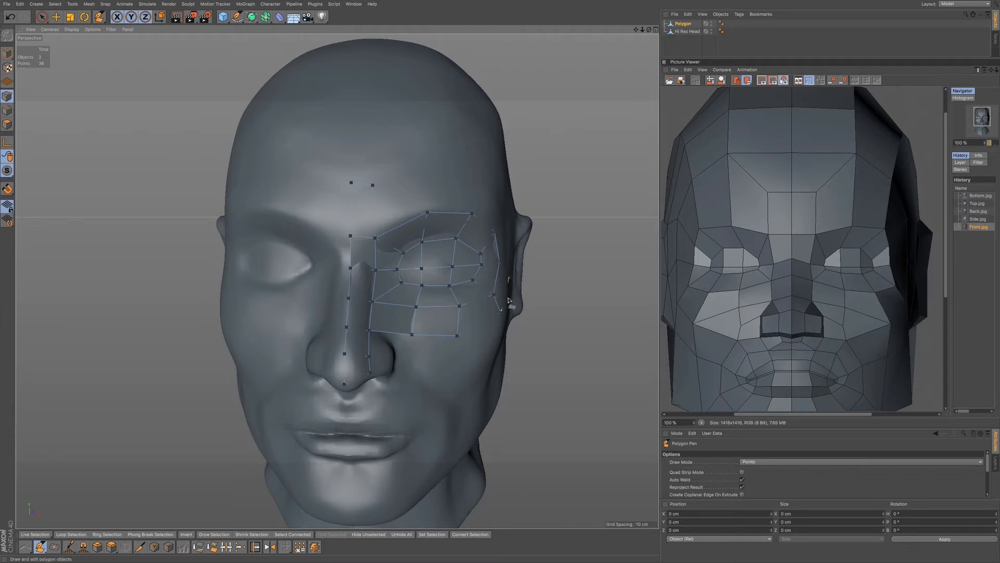
click(511, 264)
alt+drag(539, 255, 554, 273)
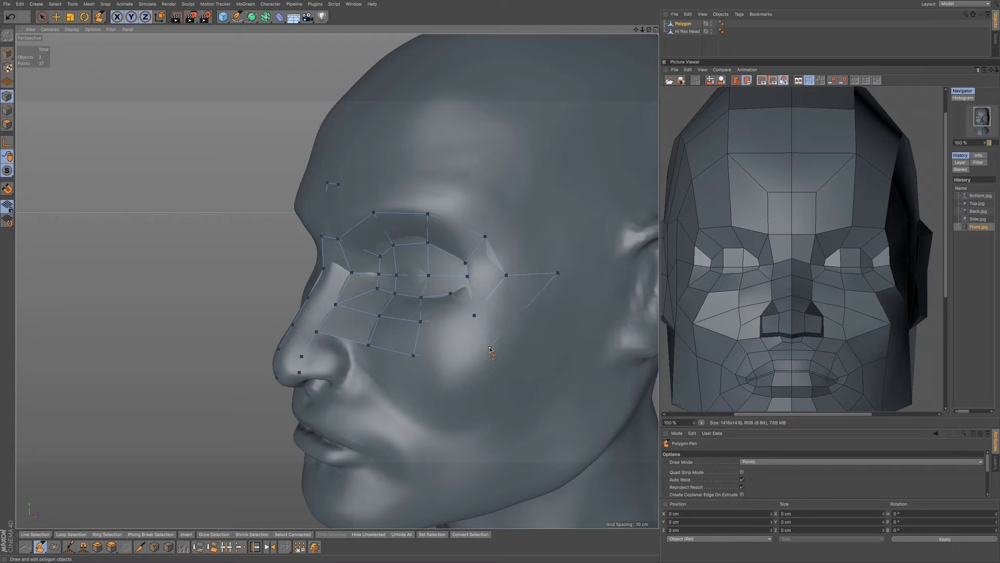
alt+drag(195, 384, 246, 376)
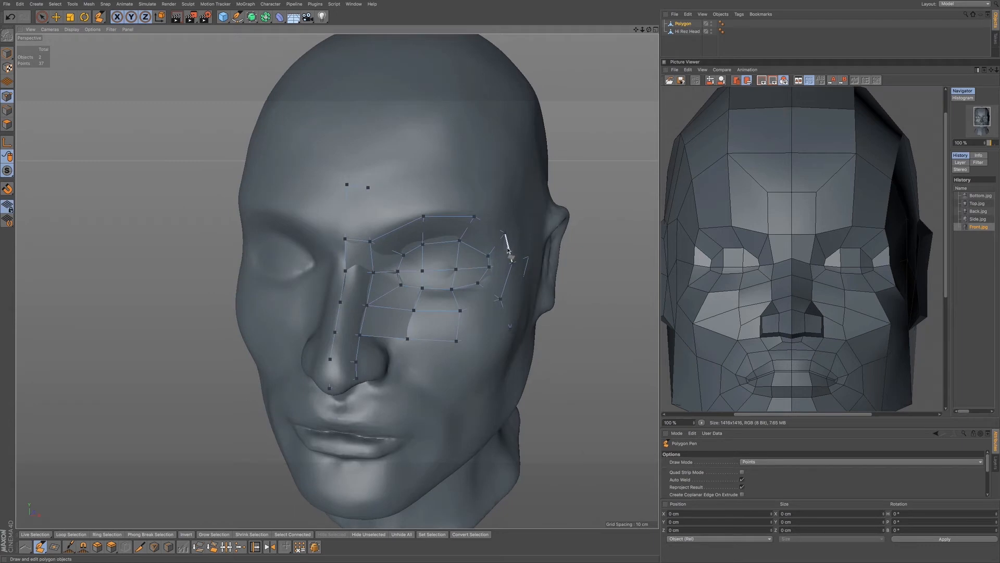
Extrude the temple and brow edges upward onto the forehead with the Polygon Pen, connecting them to the existing forehead points
click(526, 224)
click(495, 229)
click(492, 197)
ctrl+click(492, 197)
ctrl+drag(454, 216, 463, 155)
ctrl+click(463, 154)
ctrl+drag(400, 225, 397, 171)
ctrl+click(409, 165)
drag(441, 155, 425, 157)
Reposition the two central forehead points above the nose bridge so they sit level with each other
alt+drag(570, 142, 562, 167)
scroll(559, 142, up, 3)
drag(339, 202, 341, 193)
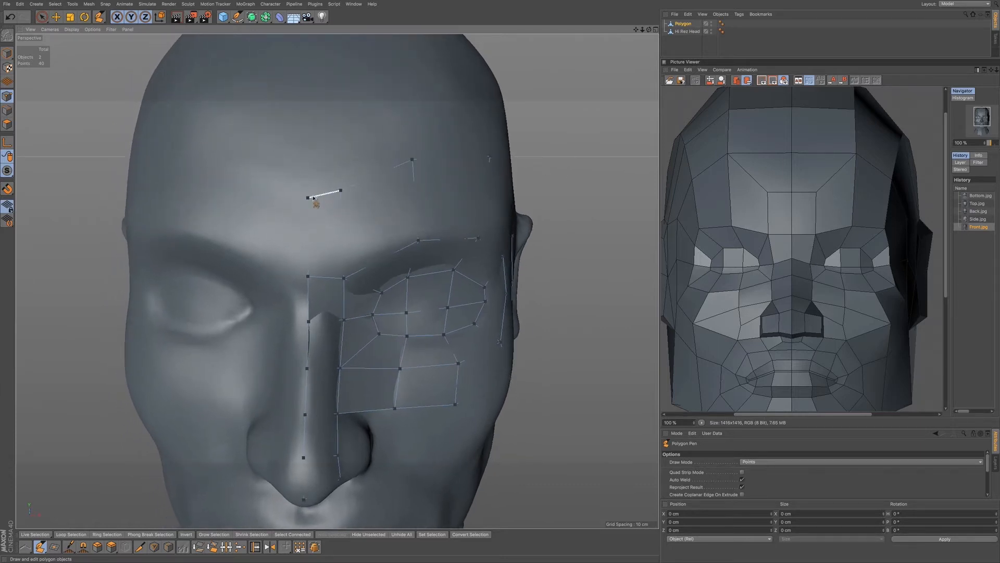
drag(308, 198, 342, 182)
click(309, 198)
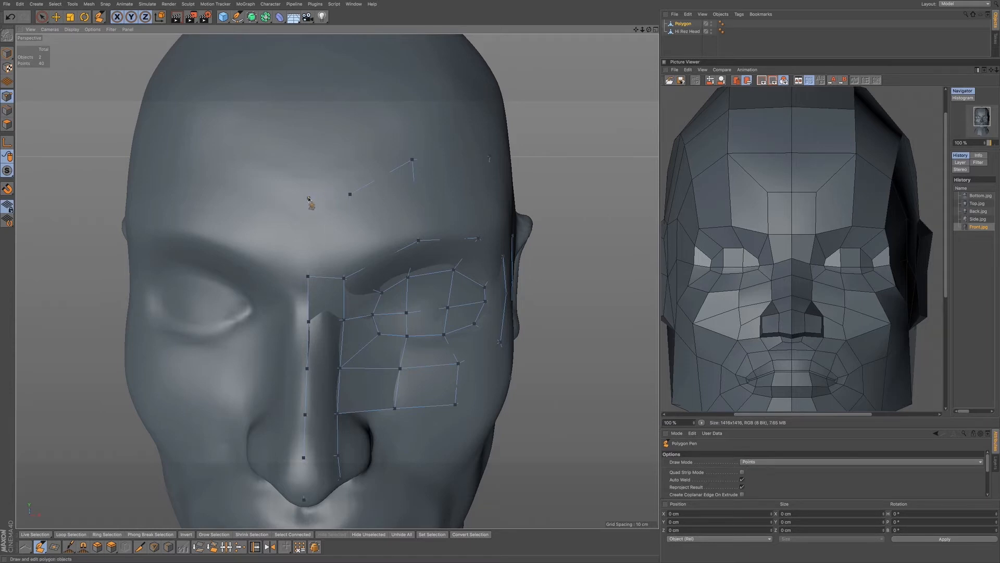
click(348, 201)
Extrude the central forehead edge upward and adjust the new polygon's upper corner points
ctrl+drag(329, 198, 338, 139)
click(397, 147)
drag(397, 148, 400, 121)
drag(315, 141, 316, 119)
drag(315, 120, 317, 121)
Extrude another forehead polygon upward and extend the upper row sideways and down over the temple
ctrl+drag(377, 123, 378, 63)
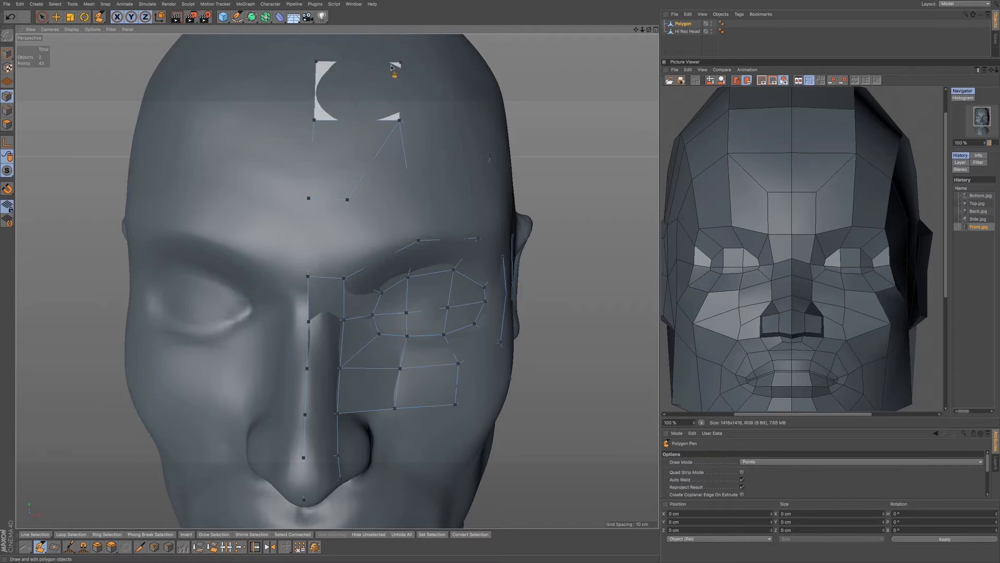
ctrl+drag(448, 93, 491, 118)
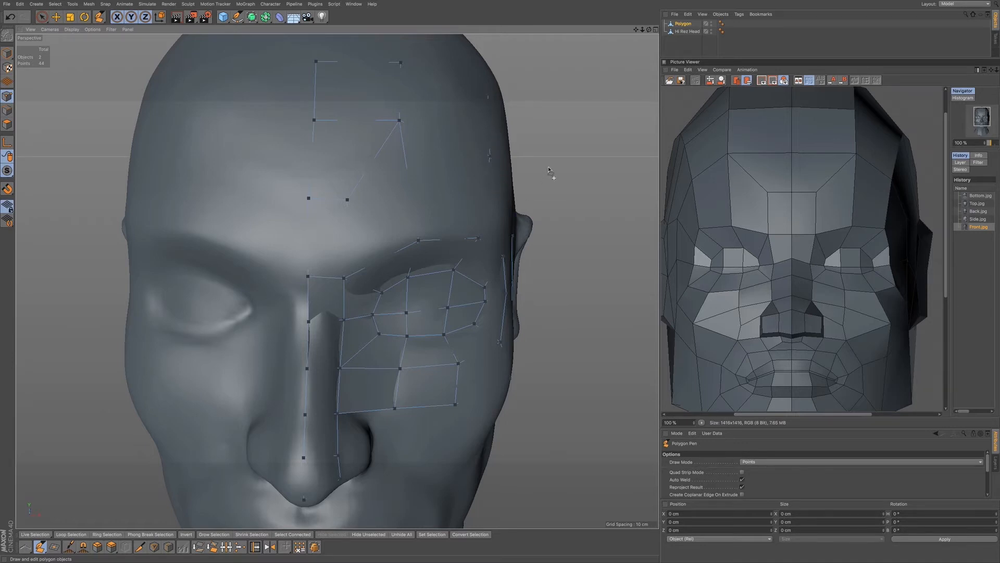
alt+drag(554, 164, 518, 167)
mouse_move(368, 151)
mouse_down()
mouse_move(389, 152)
mouse_move(440, 190)
mouse_move(444, 233)
mouse_move(450, 189)
mouse_up()
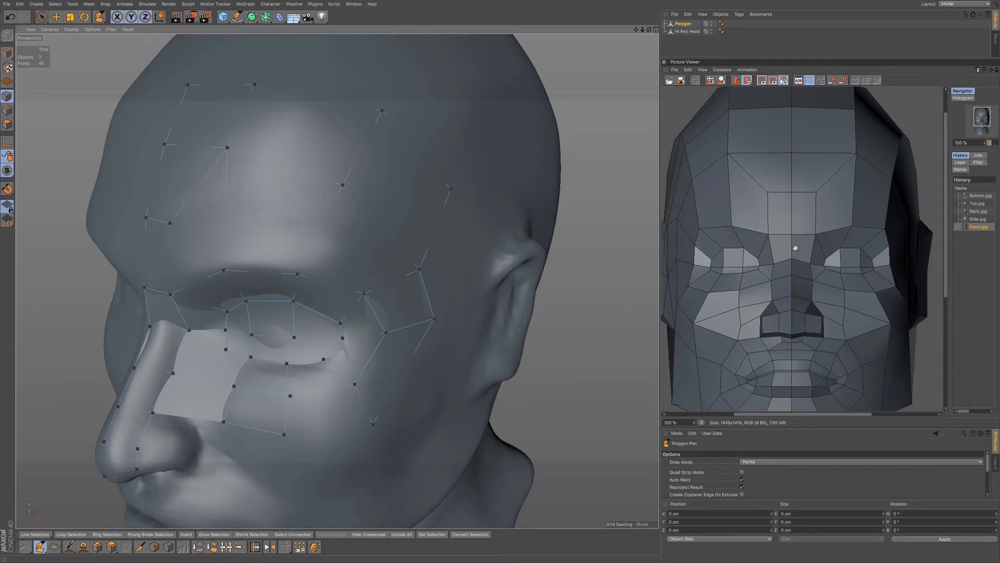
Display the Side.jpg reference and extrude a polygon from the temple down toward the cheek in front of the ear, placing its corner points
click(976, 220)
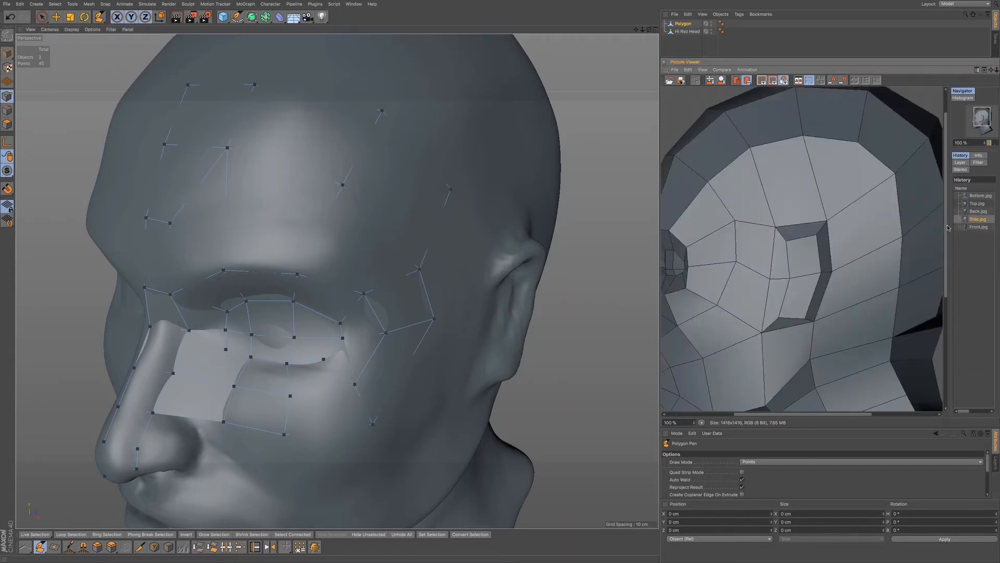
drag(757, 271, 825, 243)
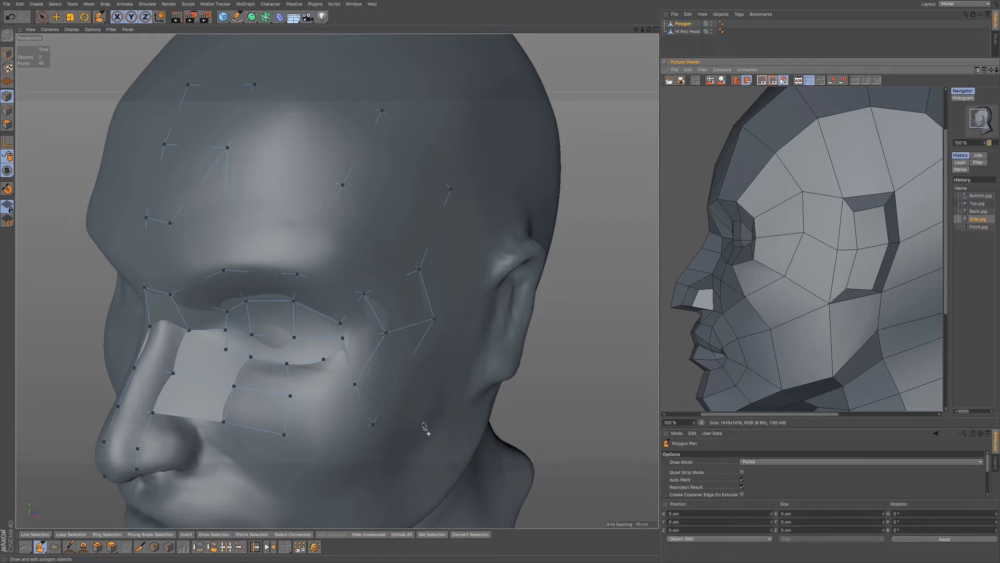
ctrl+drag(407, 378, 439, 394)
drag(404, 438, 464, 394)
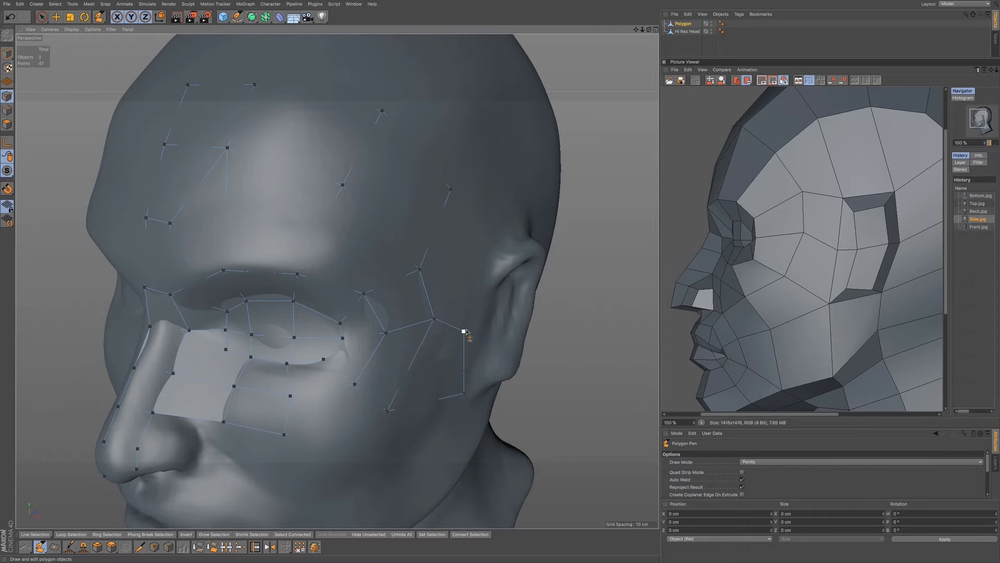
drag(465, 331, 467, 330)
Extrude a polygon upward in front of the ear and fit the strip's corner points along the ear's front edge
ctrl+drag(452, 325, 462, 254)
drag(462, 255, 485, 265)
drag(467, 329, 476, 328)
drag(464, 394, 465, 397)
alt+drag(543, 379, 515, 342)
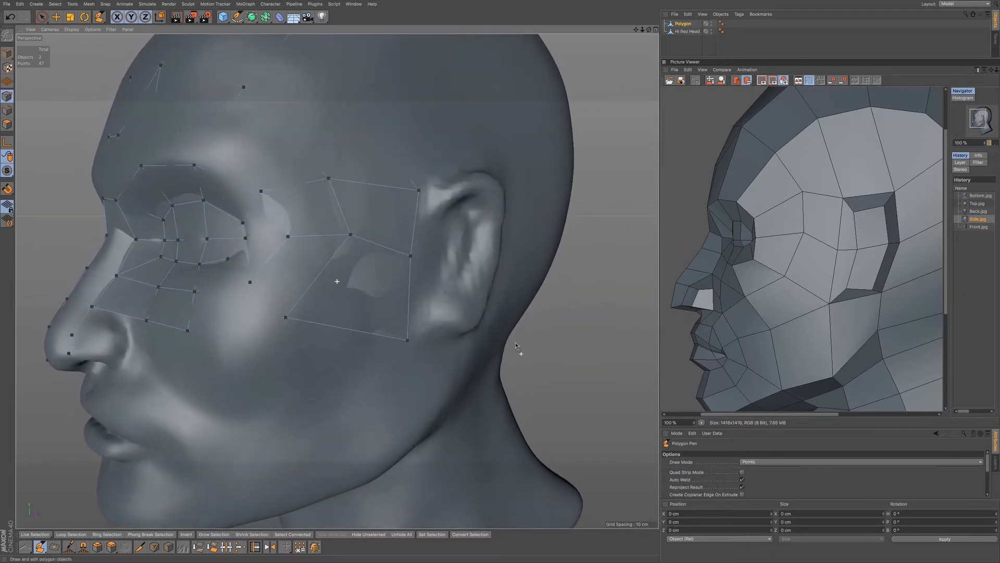
drag(285, 317, 307, 323)
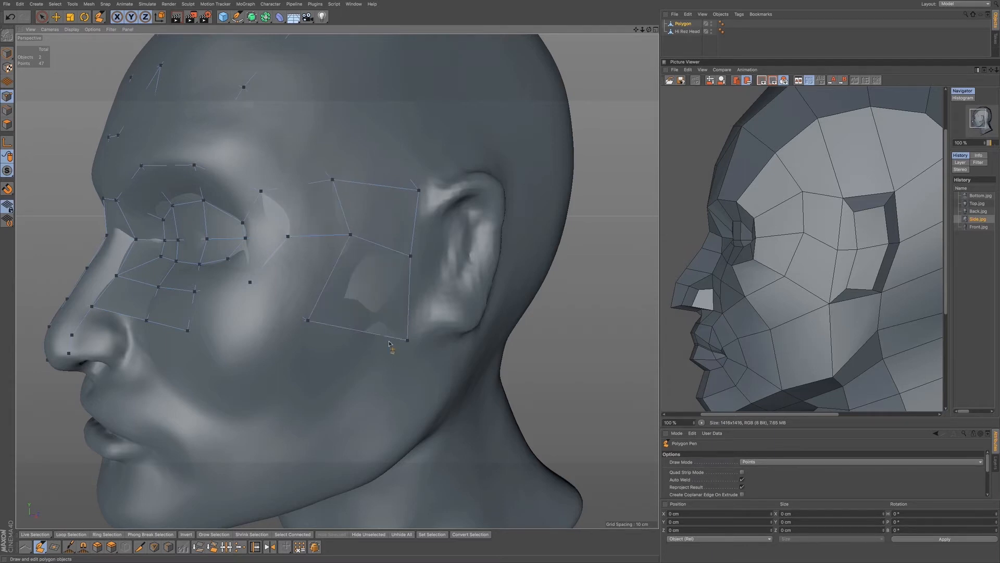
drag(409, 342, 409, 340)
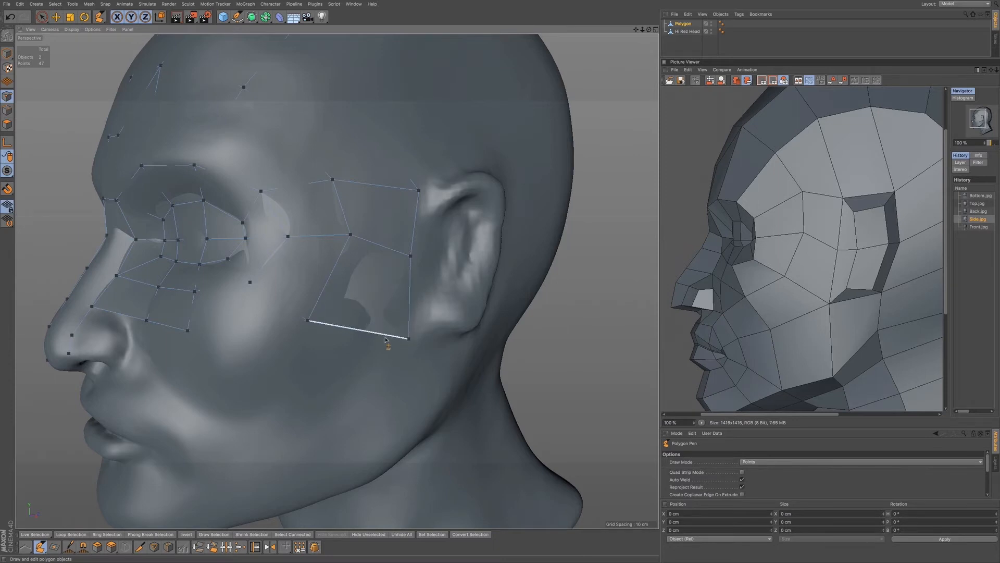
Extrude polygons from the ear-side strip down onto the jaw and back beneath the earlobe, moving the earlobe corner point backward
alt+drag(374, 336, 362, 382)
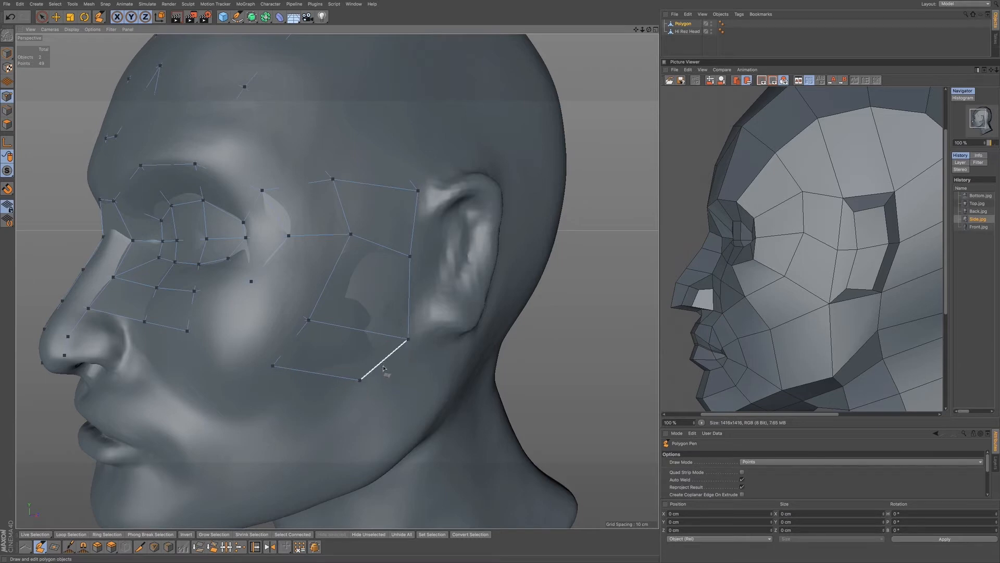
ctrl+drag(385, 366, 398, 430)
ctrl+drag(412, 362, 448, 361)
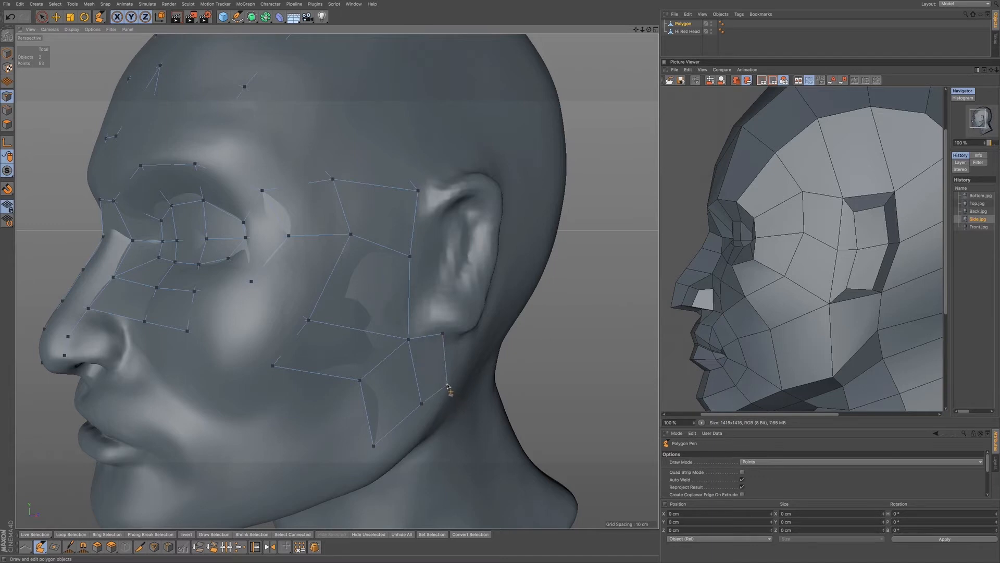
drag(443, 332, 463, 342)
key(ctrl+z)
key(ctrl+y)
Extrude a polygon forward along the jaw and reposition the surrounding corner points to follow the jawline
ctrl+drag(363, 411, 289, 400)
drag(276, 367, 280, 389)
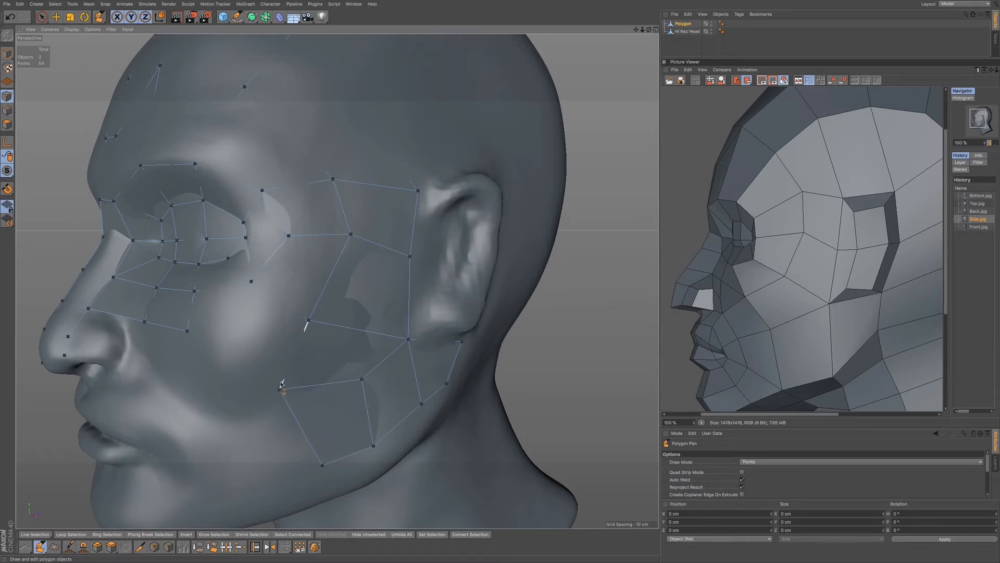
drag(361, 380, 356, 374)
drag(375, 444, 396, 446)
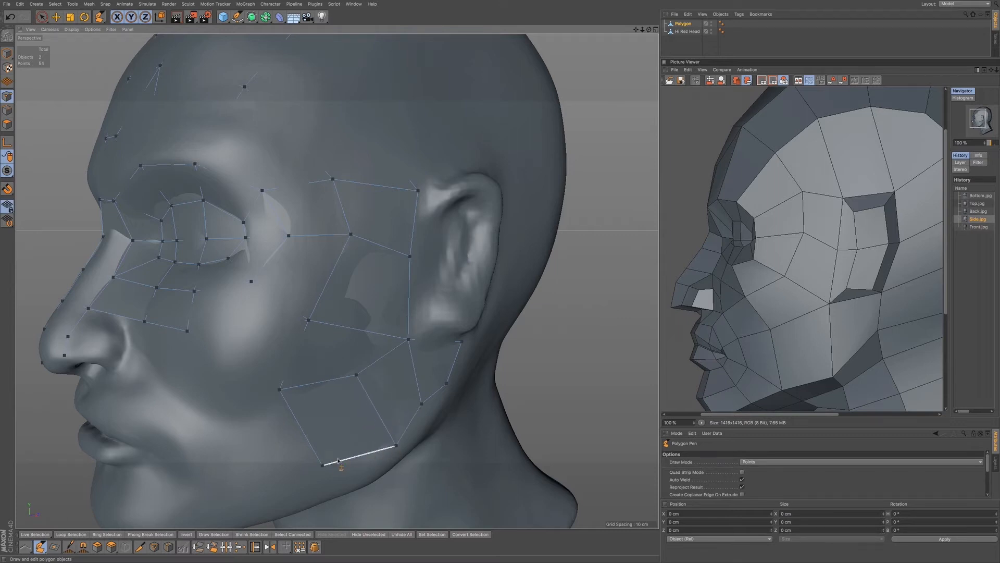
drag(323, 464, 328, 482)
Try to move the lowest point of the loop beside the outer eye corner down onto the cheek
alt+drag(523, 270, 508, 279)
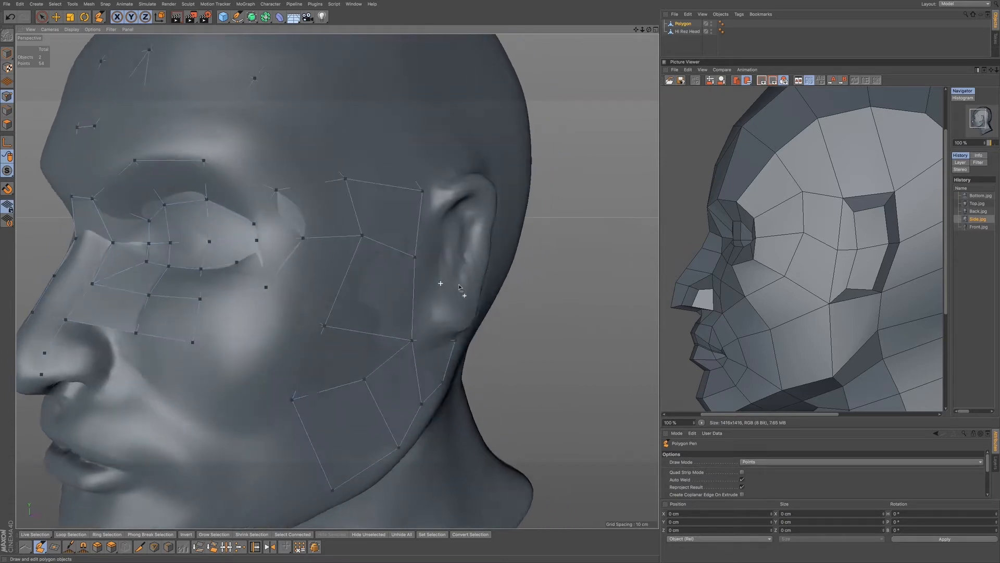
scroll(495, 287, up, 5)
alt+middle_drag(383, 351, 446, 293)
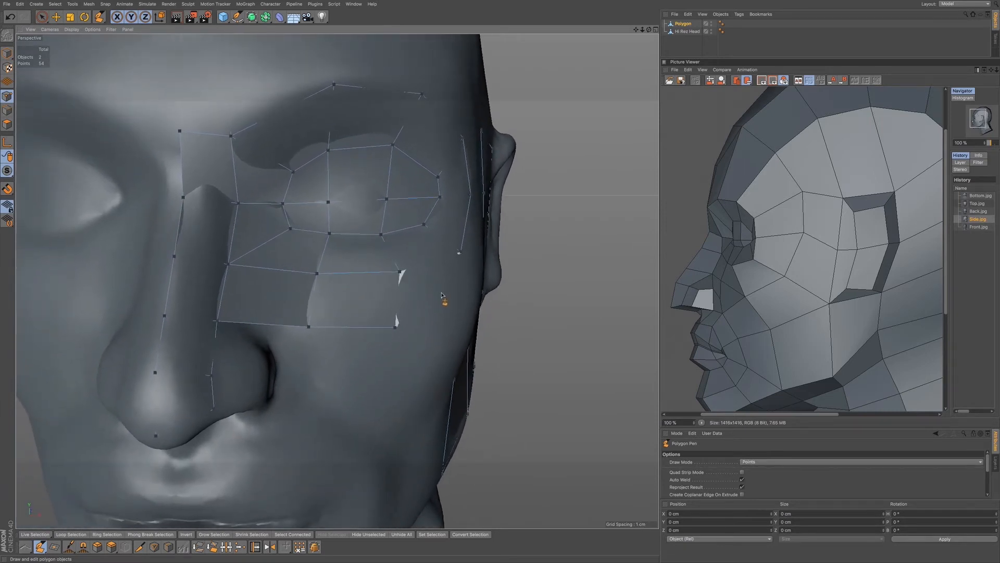
scroll(442, 295, down, 6)
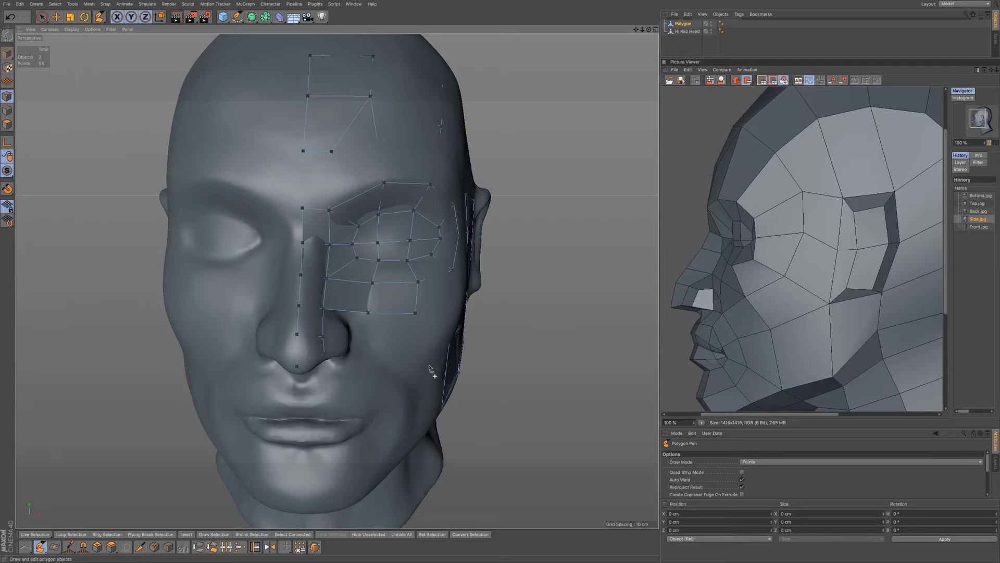
alt+middle_drag(420, 332, 409, 348)
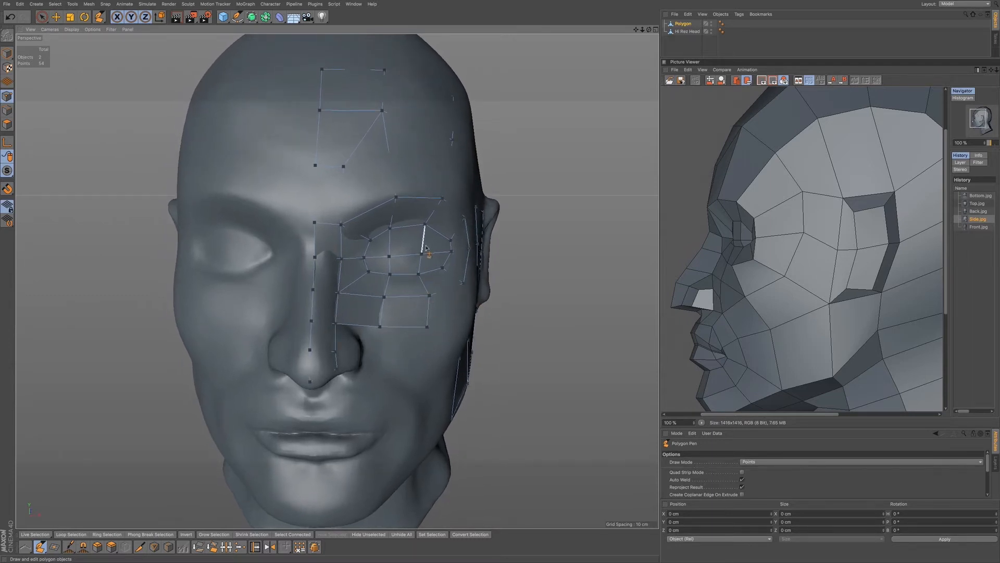
alt+drag(426, 313, 437, 315)
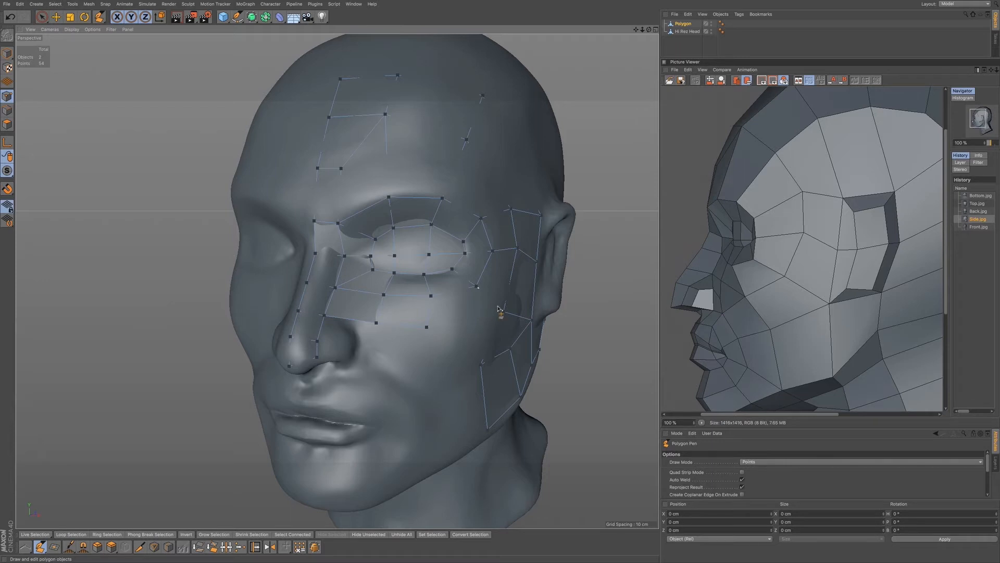
drag(477, 286, 476, 324)
key(ctrl+z)
Move the outer lower corner point of the under-eye strip outward on the cheek
drag(516, 248, 511, 304)
scroll(484, 308, up, 5)
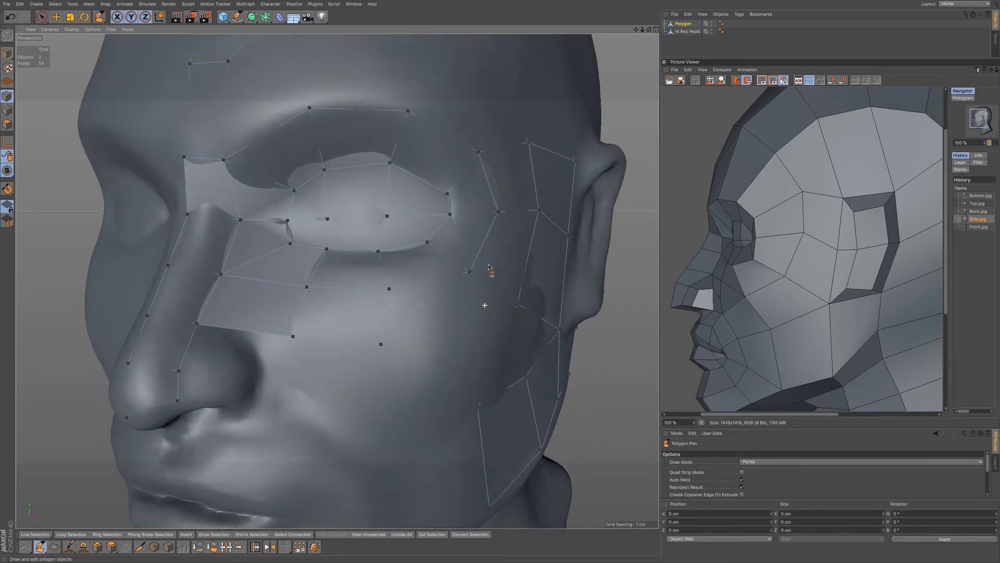
scroll(479, 311, up, 2)
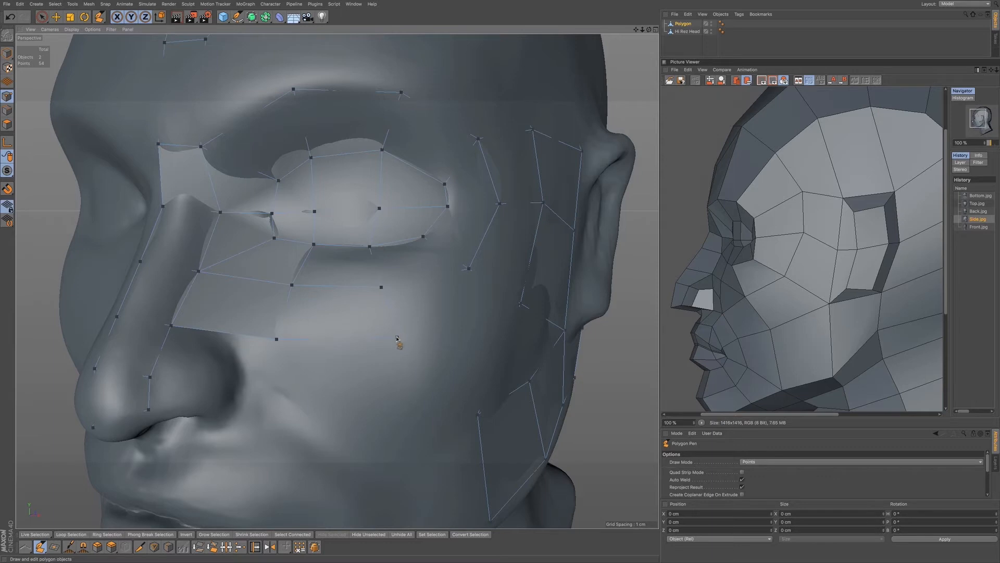
click(391, 337)
alt+middle_drag(418, 326, 409, 334)
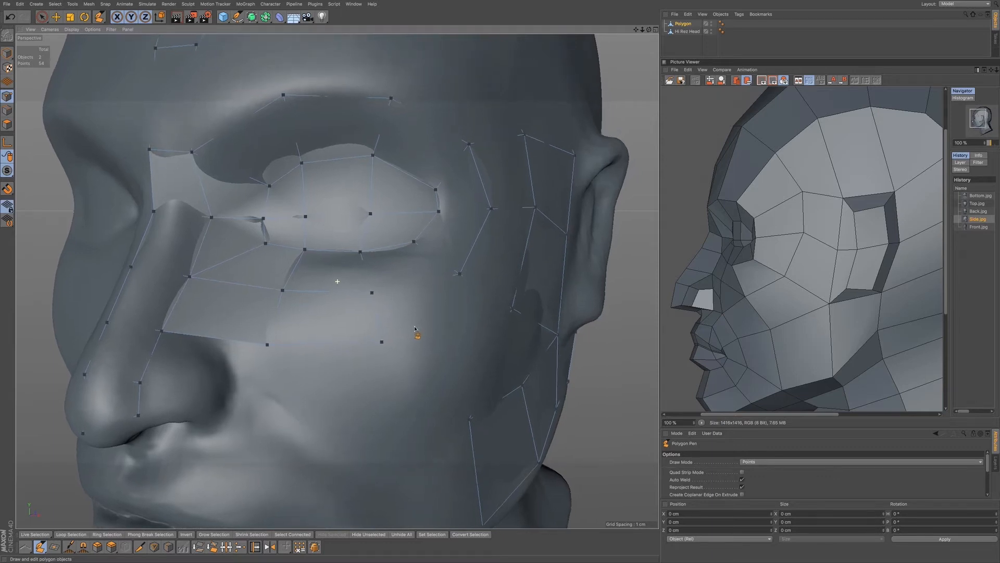
mouse_move(426, 325)
alt+mouse_down()
mouse_move(439, 308)
mouse_move(428, 341)
alt+mouse_up()
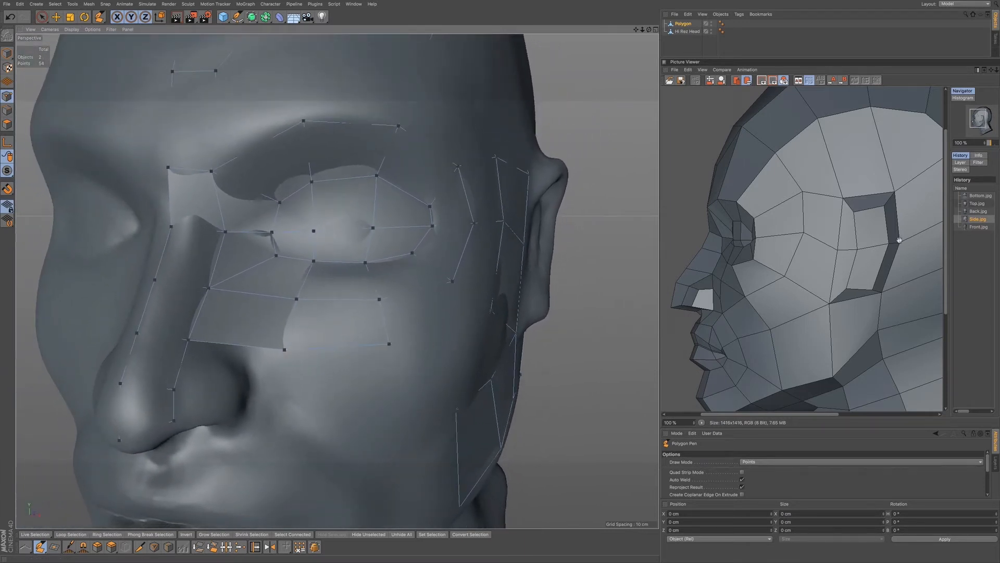
Display the Front.jpg reference, zoom it to 147% and examine the polygon flow around the cheek, nose and mouth
click(978, 227)
drag(780, 265, 690, 244)
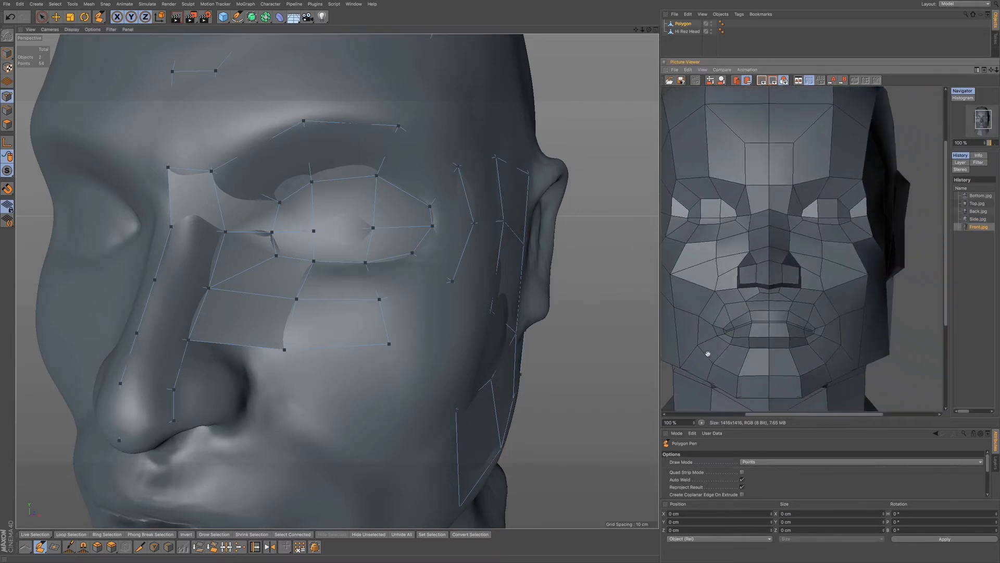
drag(694, 424, 699, 404)
drag(766, 358, 743, 327)
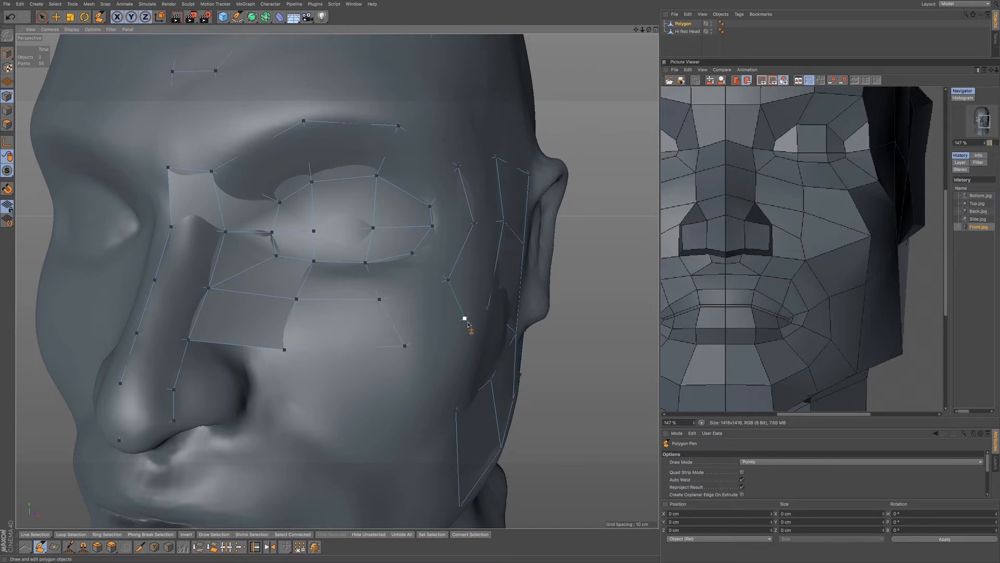
Undo the last edit, move the point beside the nostril slightly, and extrude the side-of-nose edge outward over the nostril wing
key(ctrl+z)
alt+drag(330, 360, 444, 342)
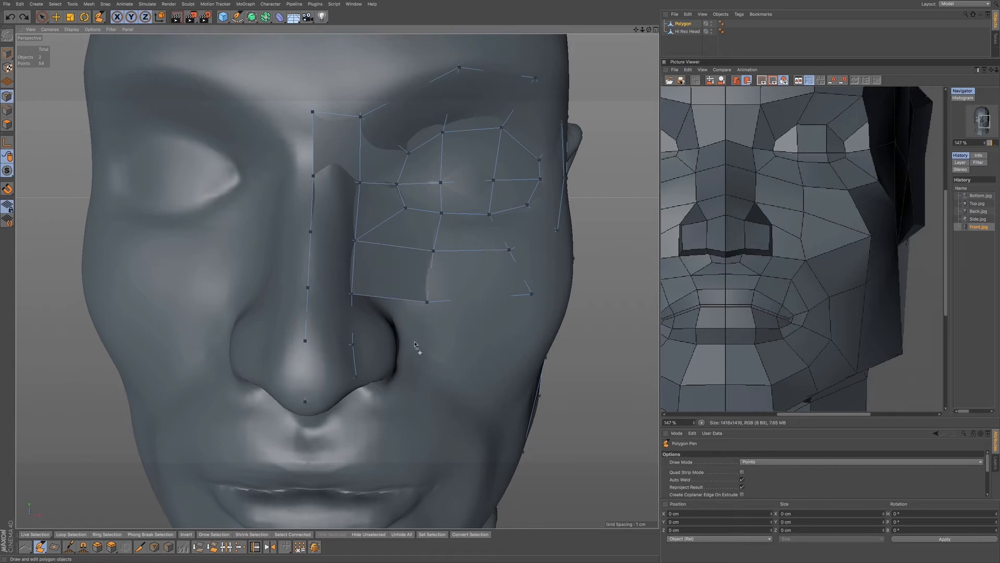
alt+middle_drag(417, 360, 427, 285)
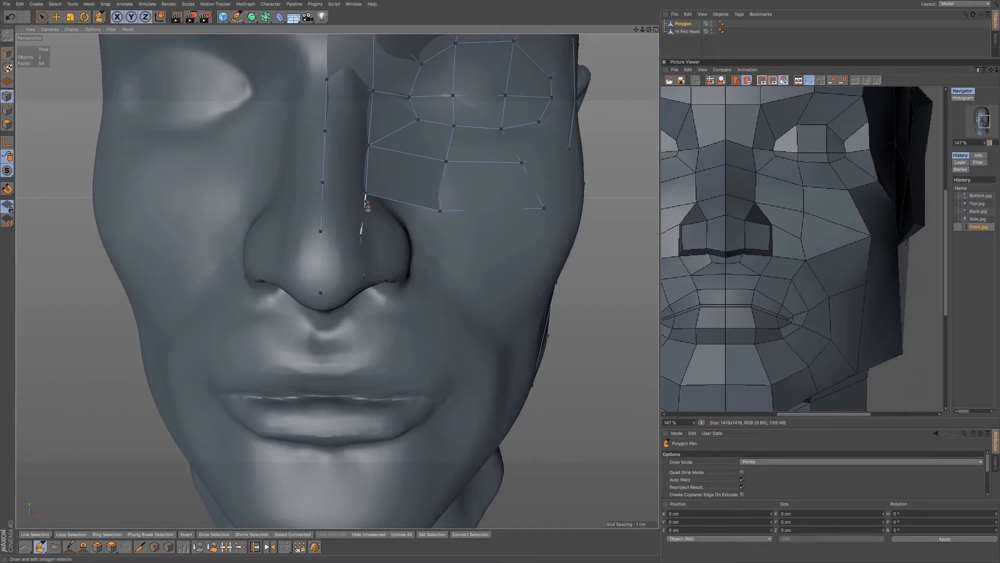
drag(365, 193, 373, 200)
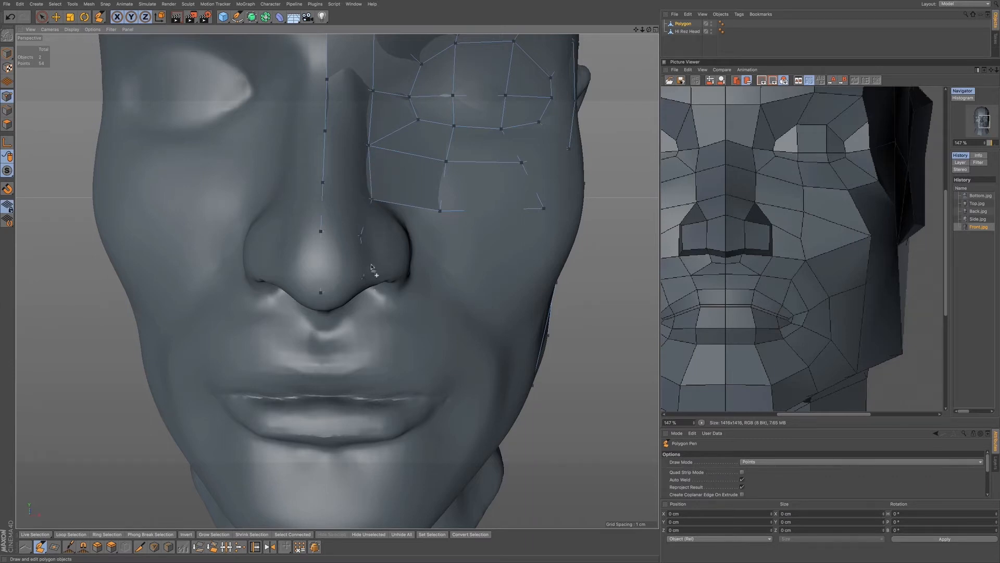
ctrl+drag(373, 261, 401, 256)
Create a polygon at the centre of the upper lip and extrude it up to the base of the nose, widening its outer side
click(320, 372)
click(321, 390)
click(346, 390)
click(346, 372)
ctrl+drag(328, 371, 327, 341)
ctrl+drag(327, 324, 327, 311)
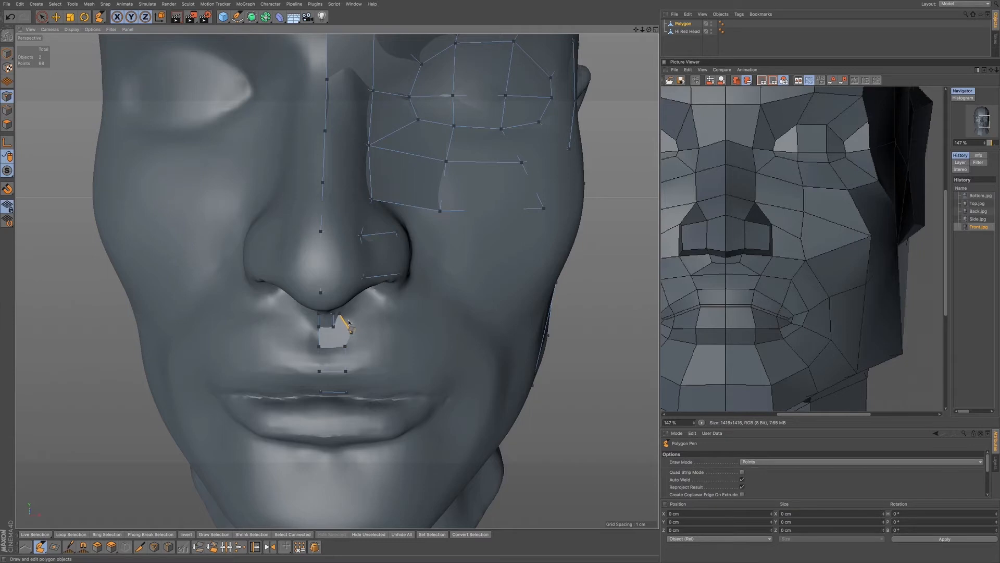
drag(349, 339, 354, 317)
Extend the upper-lip polygon outward with two more polygons reaching the mouth corner
ctrl+drag(348, 382, 383, 383)
key(ctrl+z)
click(383, 375)
click(420, 385)
key(ctrl+z)
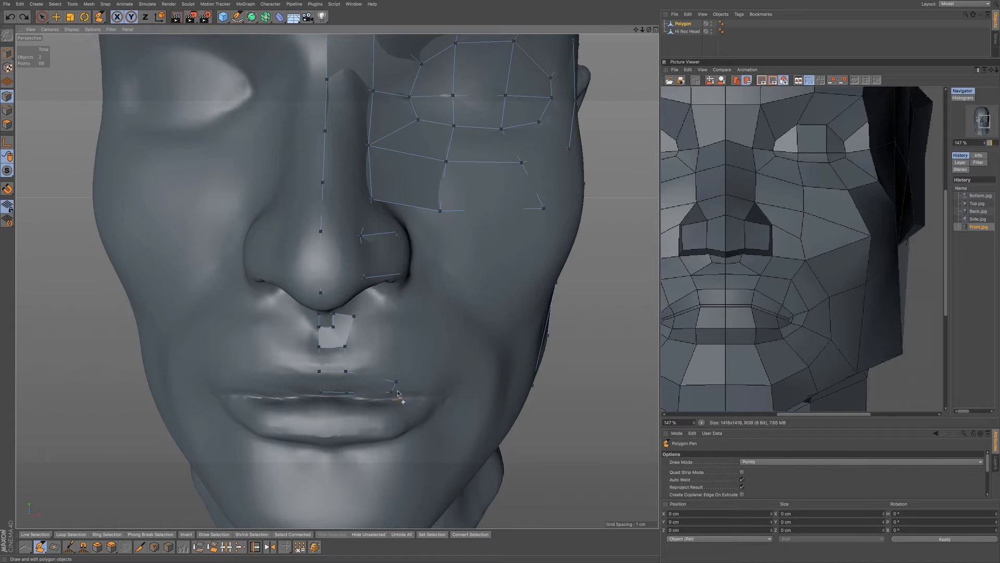
ctrl+drag(395, 387, 432, 391)
Reposition the upper-lip strip's points outward to follow the lip contour up to the mouth corner
drag(395, 381, 400, 375)
ctrl+click(354, 370)
click(358, 391)
drag(429, 387, 435, 386)
Add polygons around the mouth corner and bridge the row above the upper lip back to the centre polygon
ctrl+drag(339, 347, 342, 360)
key(ctrl+z)
drag(450, 404, 452, 382)
key(ctrl+z)
drag(451, 385, 408, 360)
ctrl+drag(407, 360, 357, 344)
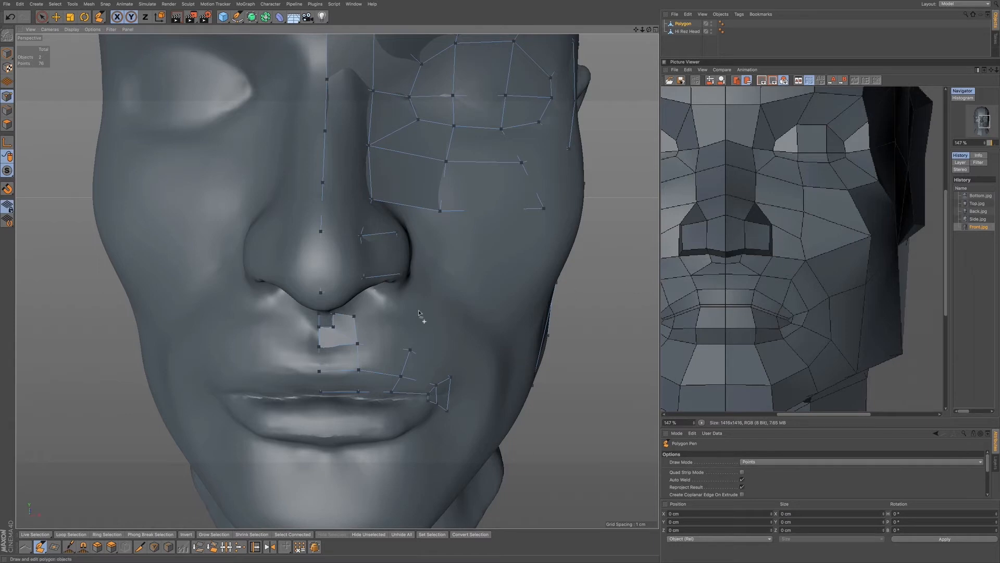
Extrude an outer row above the upper lip towards the cheek and widen the points beneath the nostril
ctrl+drag(375, 328, 410, 335)
ctrl+drag(408, 331, 464, 357)
drag(408, 322, 434, 318)
drag(354, 315, 392, 307)
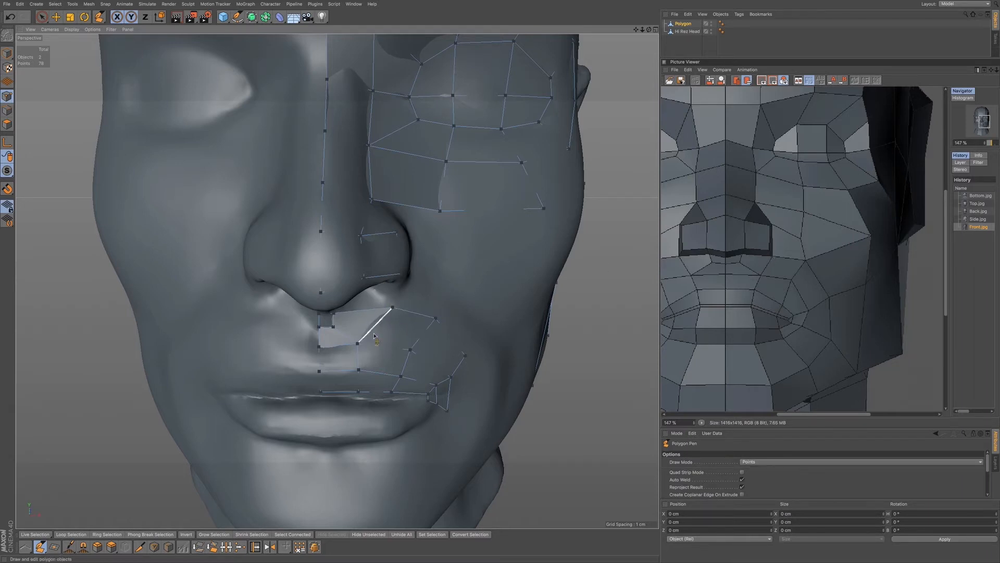
drag(356, 343, 362, 342)
drag(334, 314, 341, 313)
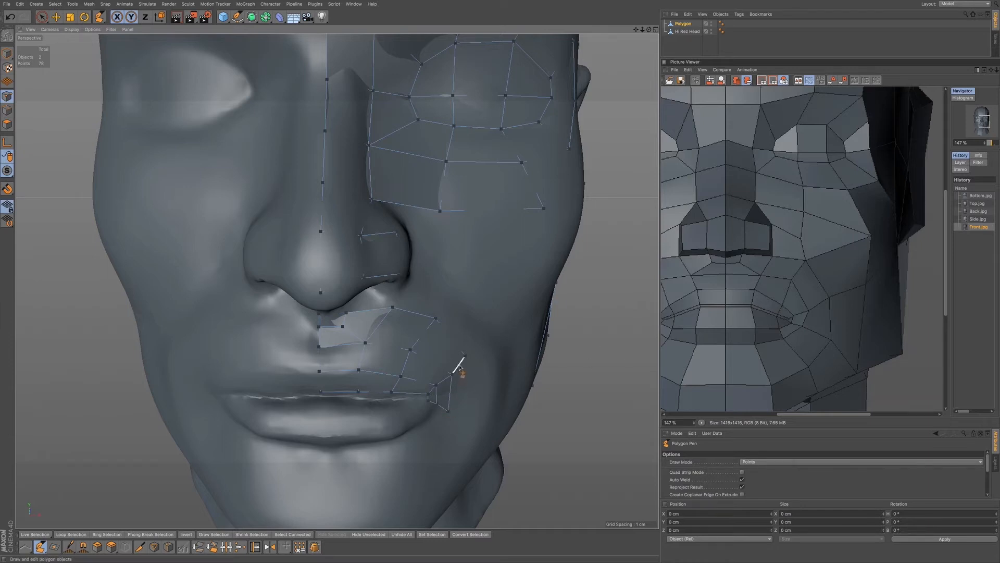
Extrude the outer mouth loop down past the mouth corner and move its upper corner point outward on the cheek
ctrl+drag(459, 366, 474, 413)
mouse_move(466, 357)
mouse_down()
mouse_move(474, 351)
mouse_move(452, 367)
mouse_move(474, 347)
mouse_up()
drag(435, 318, 436, 315)
key(ctrl+z)
Extrude a narrow strip of polygons between the lips from the mouth corner back to the centre line
scroll(436, 399, up, 5)
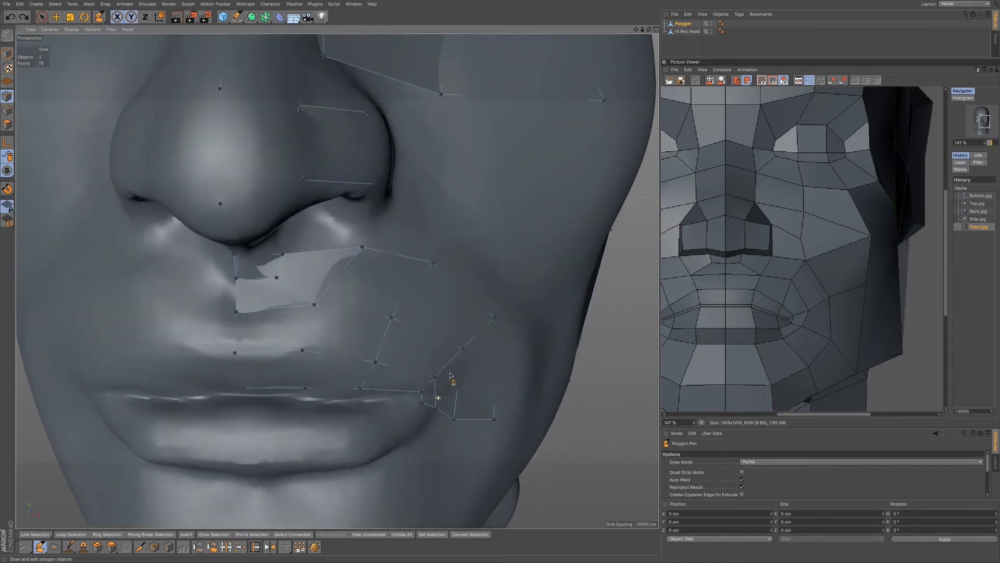
ctrl+drag(429, 397, 422, 396)
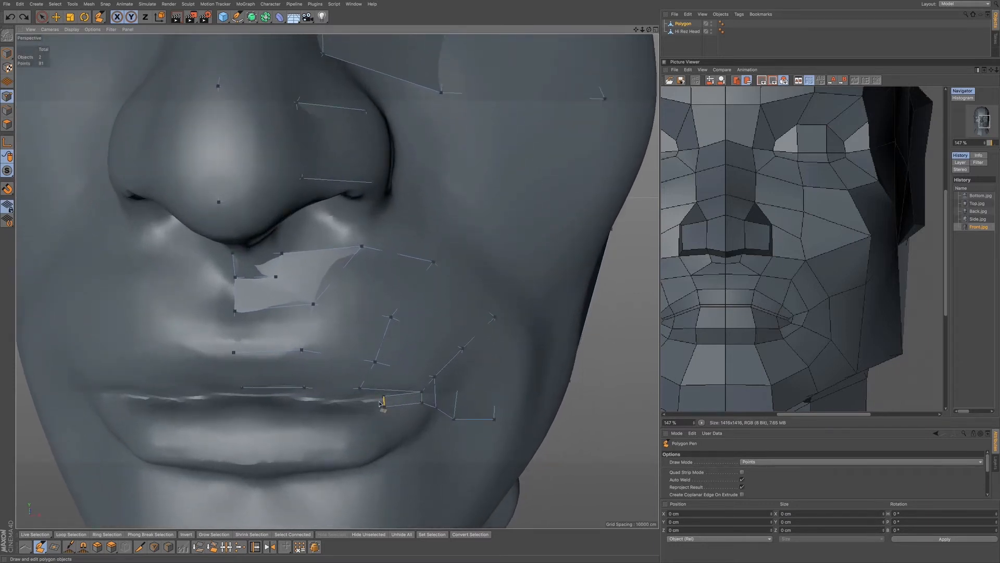
drag(367, 398, 362, 400)
ctrl+drag(360, 396, 243, 404)
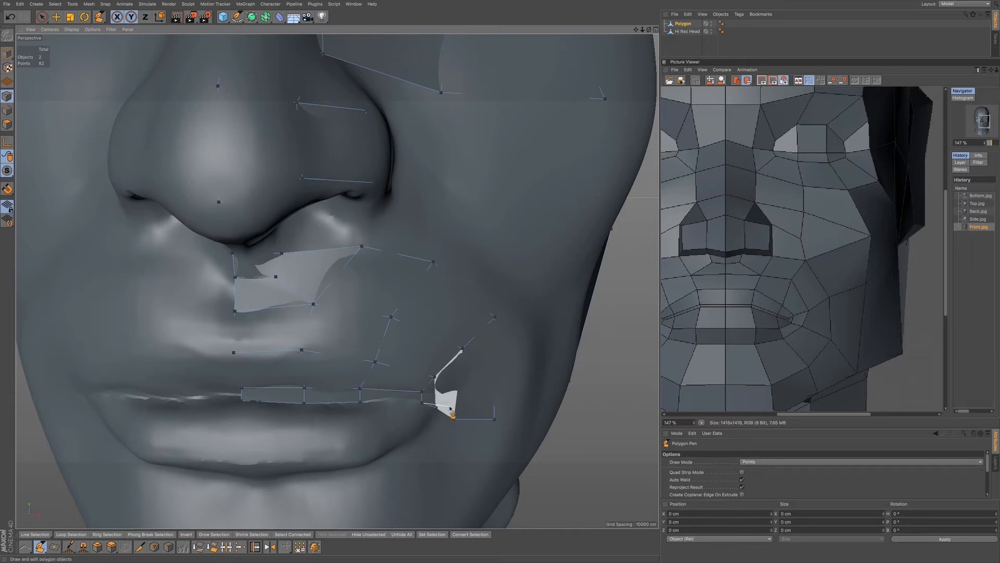
Extrude the lip strip down over the lower lip near the centre line and shape its points along the lip's lower edge
scroll(463, 368, up, 3)
scroll(462, 368, down, 5)
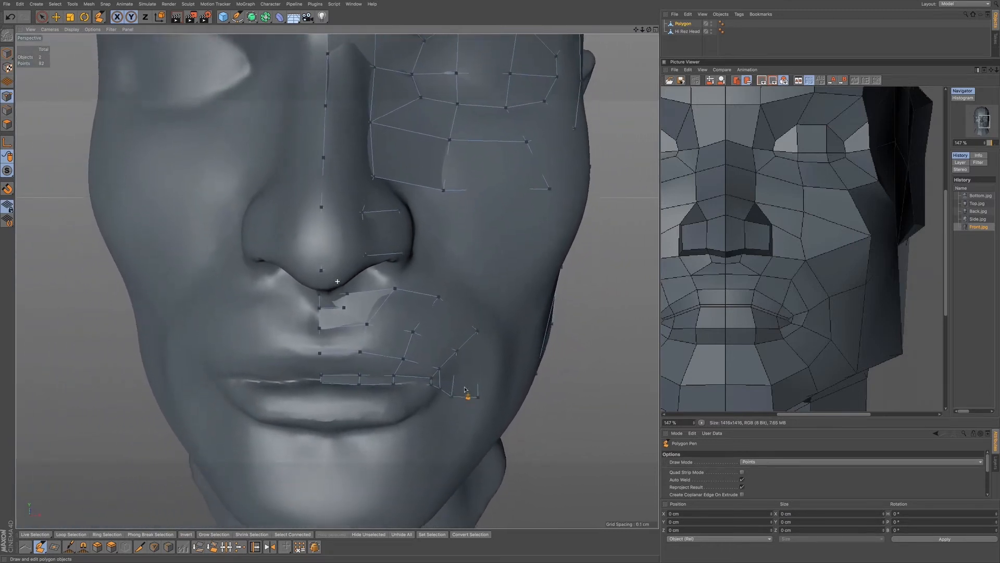
alt+middle_drag(466, 394, 468, 367)
scroll(472, 367, down, 1)
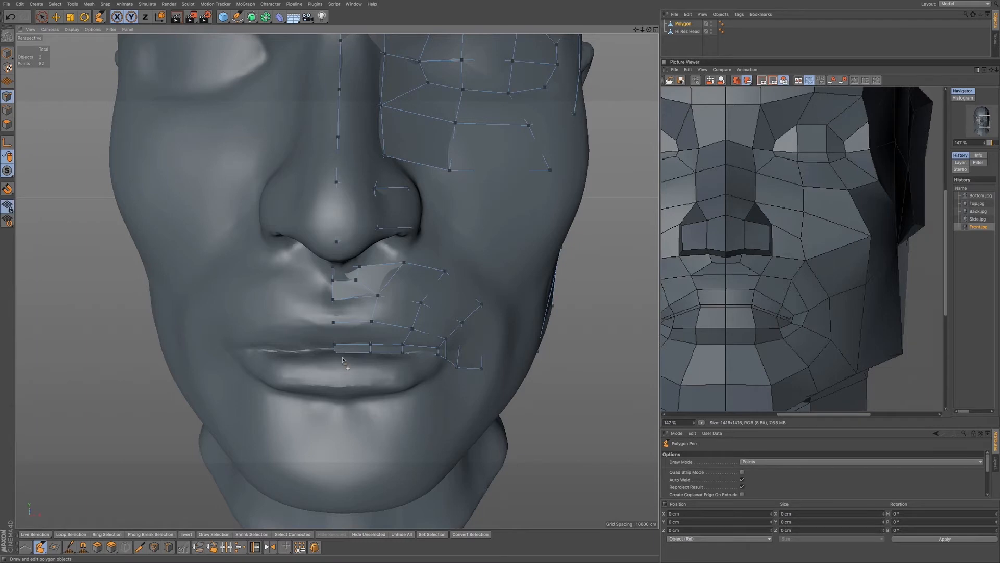
ctrl+drag(347, 355, 373, 389)
drag(444, 360, 407, 383)
drag(334, 389, 336, 398)
mouse_move(351, 398)
ctrl+mouse_down()
mouse_move(342, 401)
mouse_move(337, 384)
ctrl+mouse_up()
Extend the polygons beneath the lower lip out to the mouth corner and align their points with the surrounding loop
click(410, 372)
drag(336, 405, 373, 394)
drag(410, 372, 410, 380)
ctrl+drag(411, 378, 442, 376)
drag(456, 367, 457, 368)
click(465, 369)
Add a polygon row below the lower lip to the centre line, extend it down under the chin, and adjust its points
drag(453, 397, 432, 418)
ctrl+drag(421, 408, 336, 438)
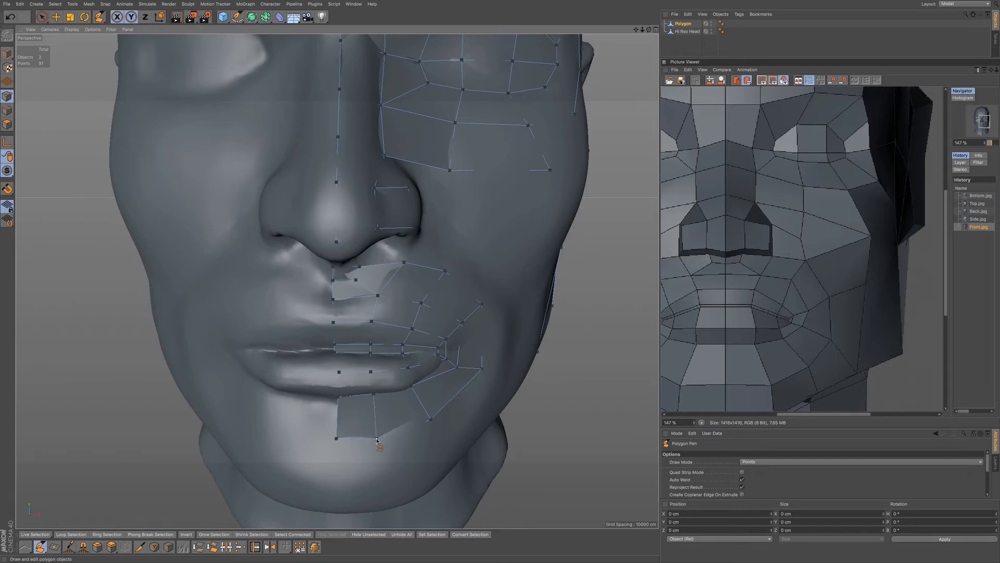
alt+middle_drag(323, 447, 350, 363)
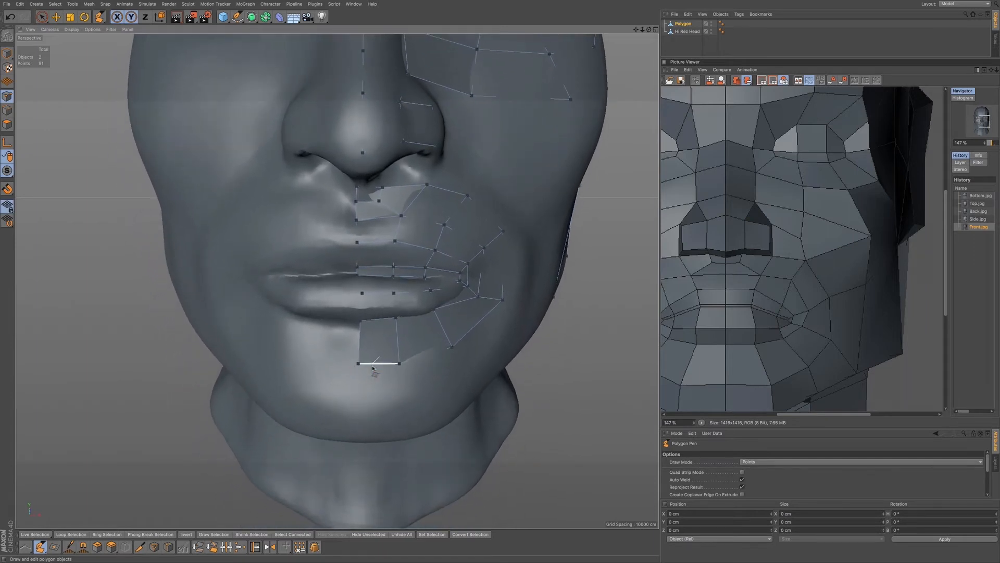
ctrl+drag(374, 368, 380, 437)
drag(358, 363, 399, 376)
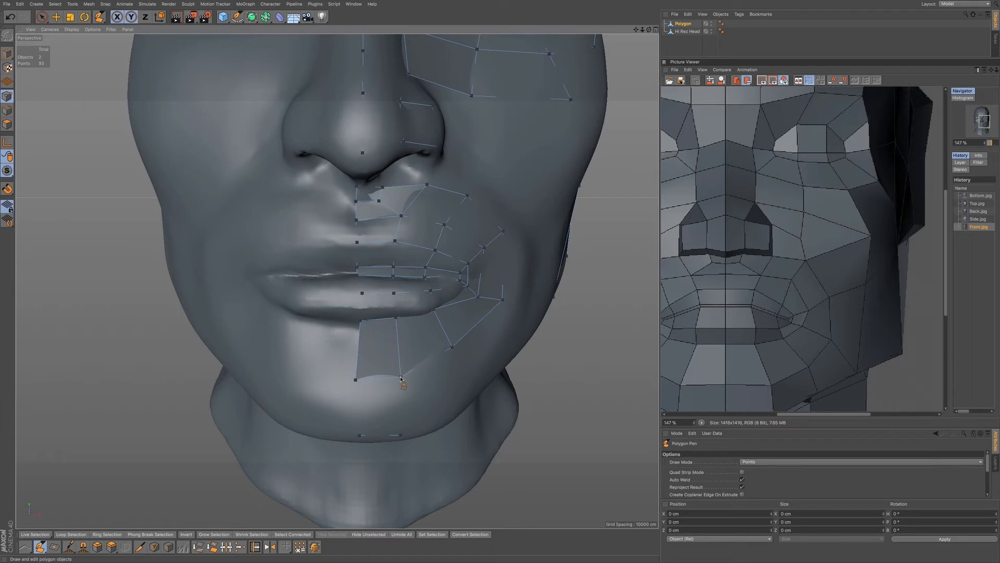
drag(453, 346, 454, 360)
Extend the chin polygons outward along the jawline to join the outer edge of the mouth loop
click(447, 370)
click(447, 426)
key(ctrl+z)
click(504, 303)
click(515, 342)
Hide the Hi Rez Head to examine the mouth and chin polygons from the side, and show it again
alt+middle_drag(516, 264, 471, 330)
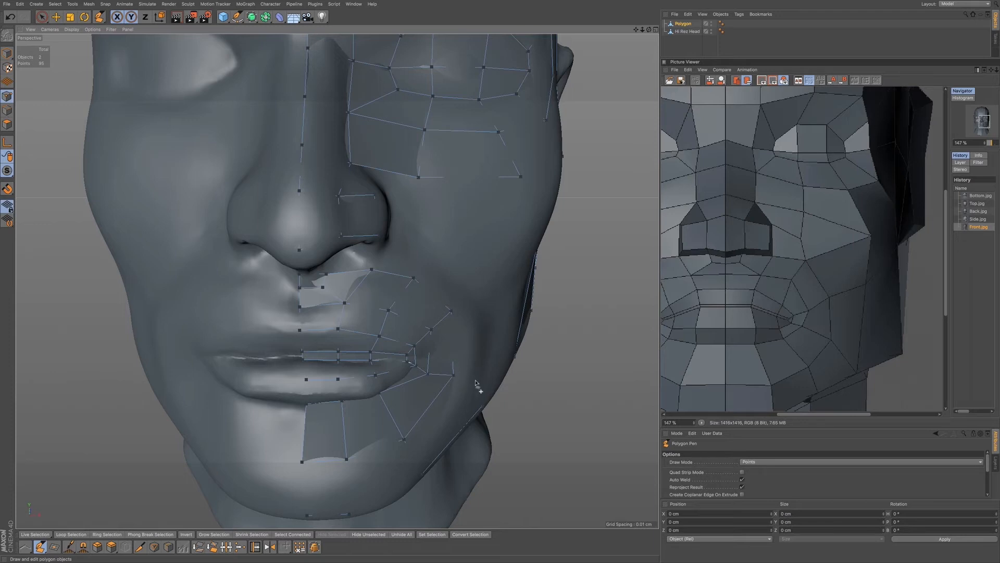
alt+drag(474, 323, 426, 317)
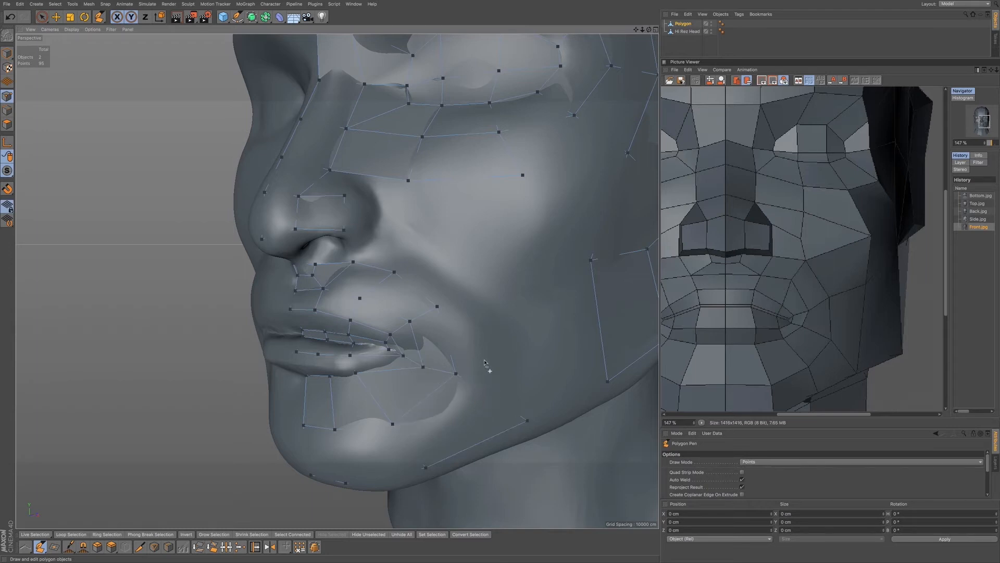
alt+middle_drag(486, 367, 480, 371)
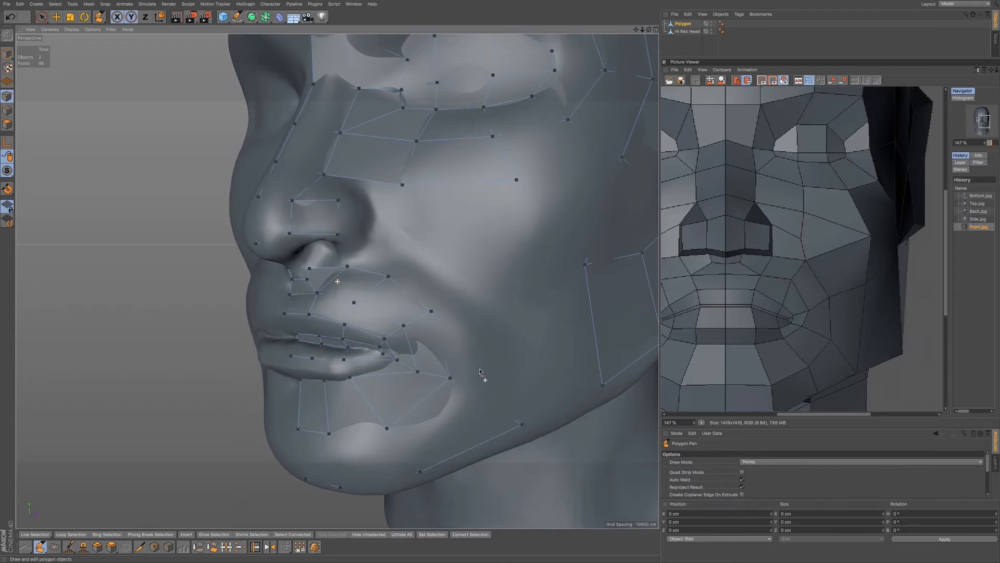
click(712, 32)
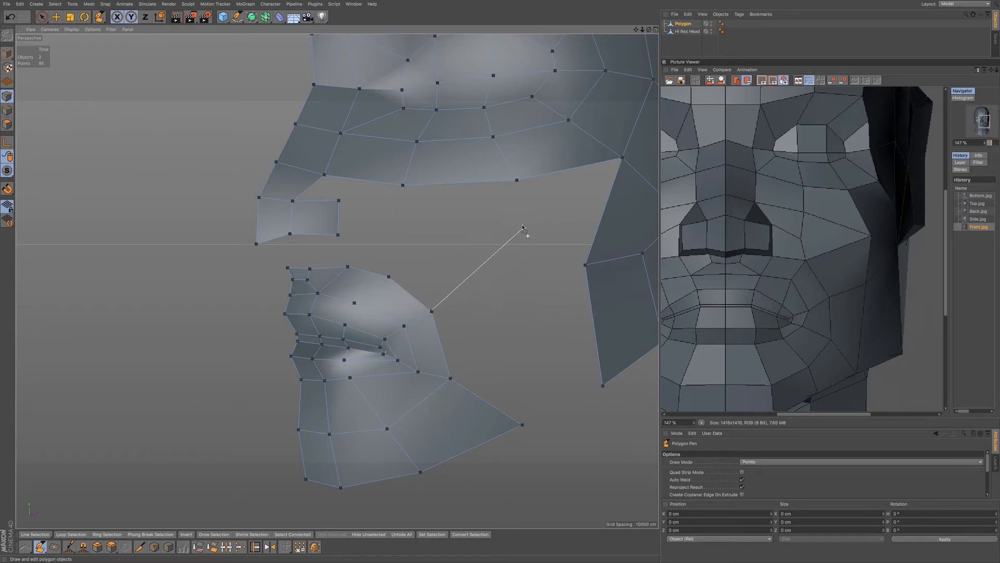
click(398, 359)
alt+middle_drag(551, 141, 490, 160)
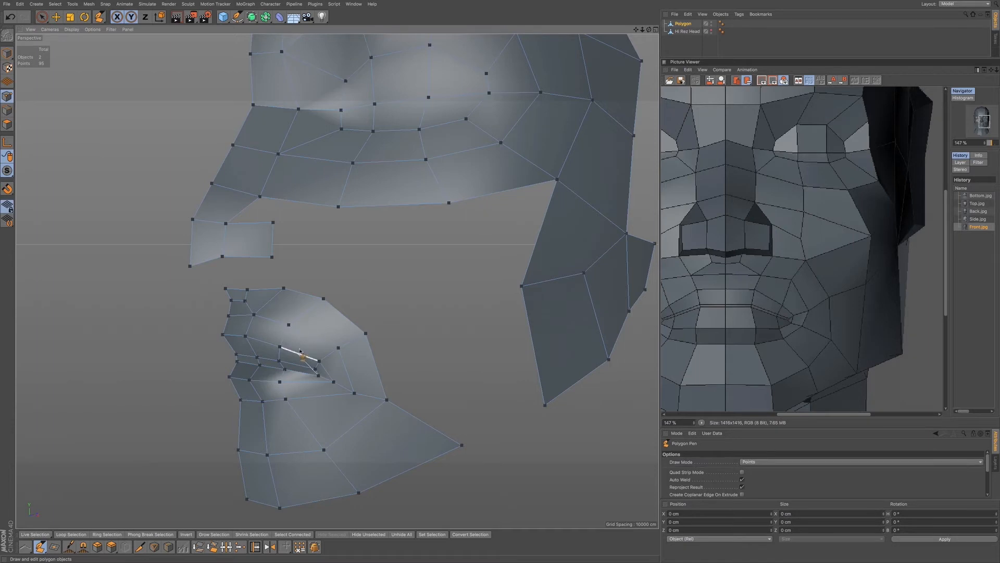
mouse_move(299, 355)
alt+mouse_down()
mouse_move(325, 357)
mouse_move(317, 359)
alt+mouse_up()
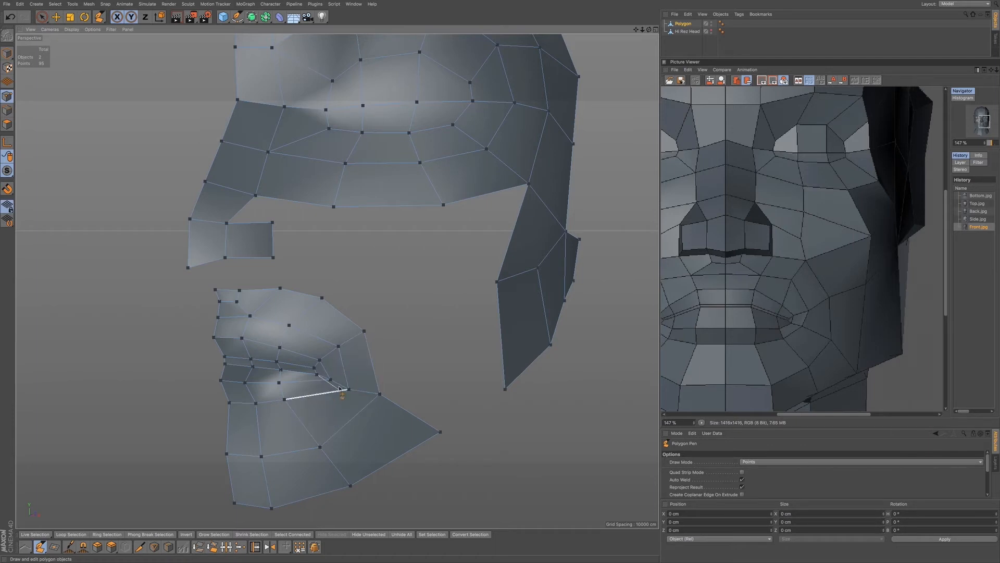
click(712, 29)
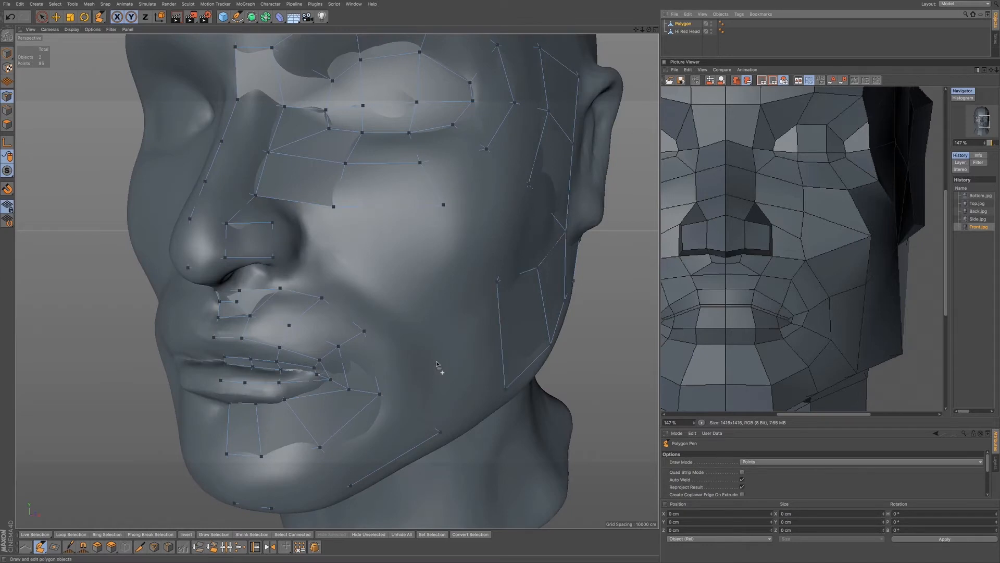
Extrude the edge between the mouth loop and the jawline upward to form a polygon on the lower cheek
alt+middle_drag(430, 357, 417, 346)
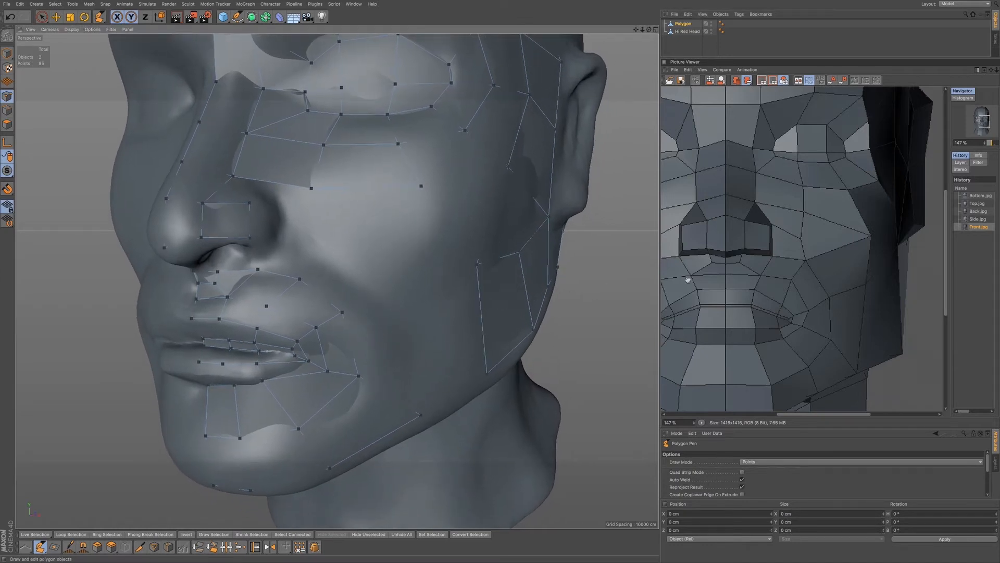
drag(770, 284, 779, 263)
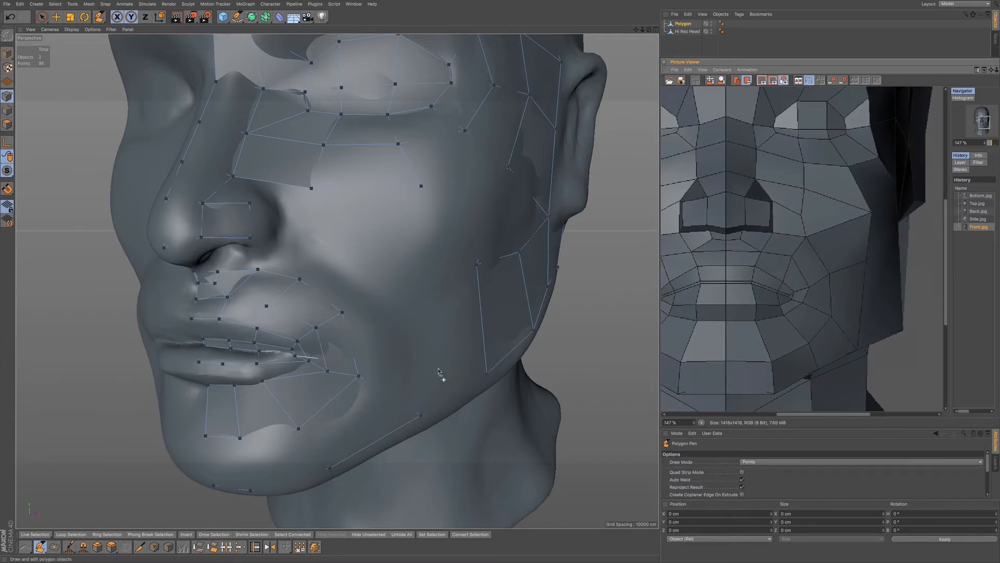
ctrl+drag(388, 396, 374, 335)
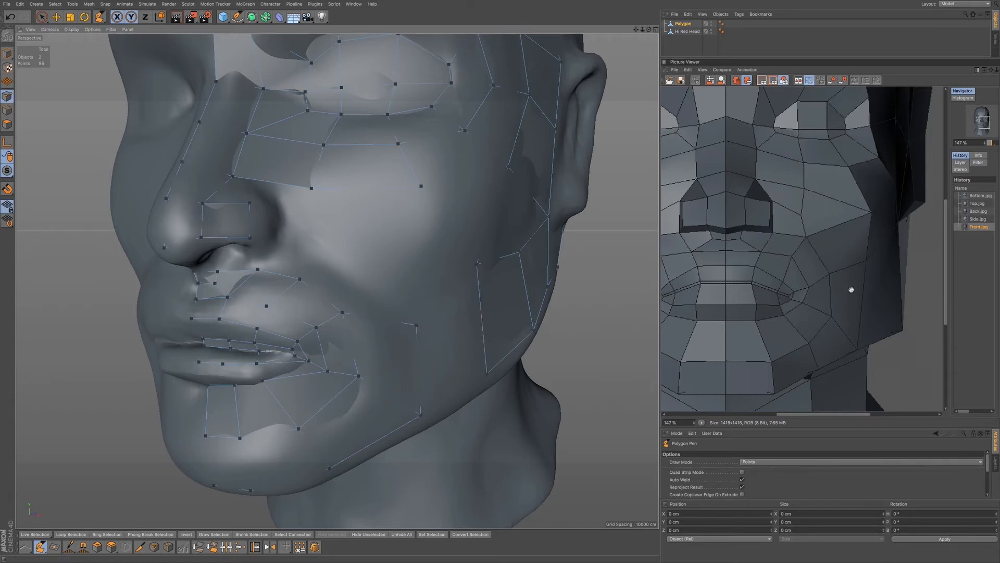
Display the Side.jpg reference, reframe it on the cheek and jaw, and add points extending the cheek mesh towards the jaw
click(977, 220)
drag(755, 255, 866, 274)
drag(771, 297, 827, 272)
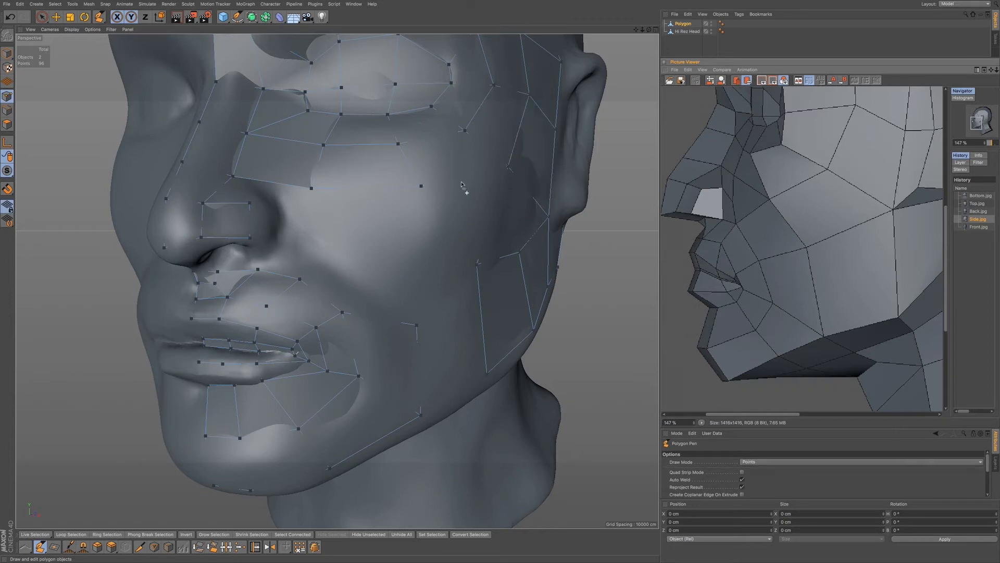
click(444, 207)
click(484, 207)
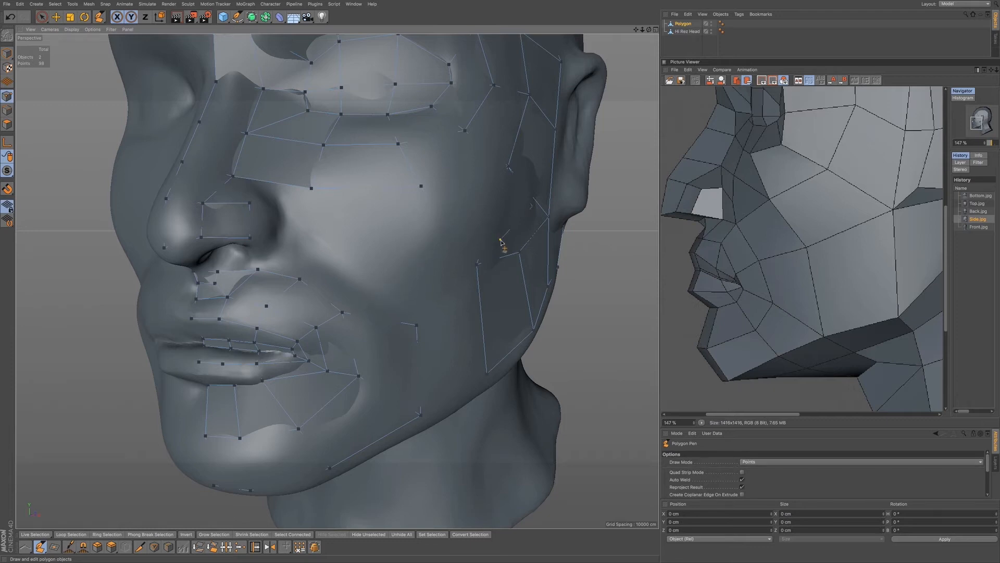
Try to merge the loose point in front of the ear and shift the neighbouring cheek and jaw points, hiding the Hi Rez Head
drag(532, 208, 549, 216)
drag(477, 265, 460, 274)
drag(415, 214, 416, 204)
click(712, 29)
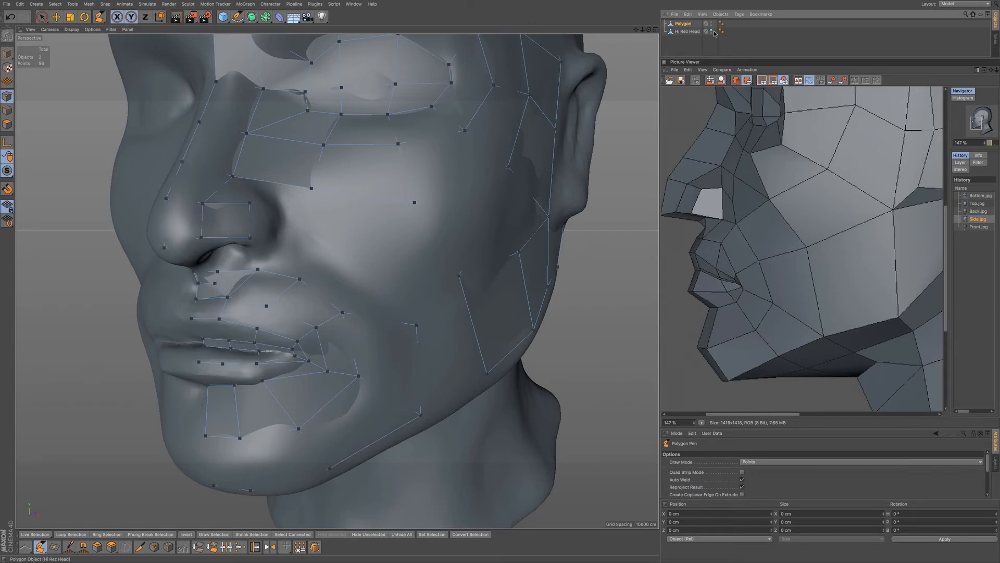
click(711, 30)
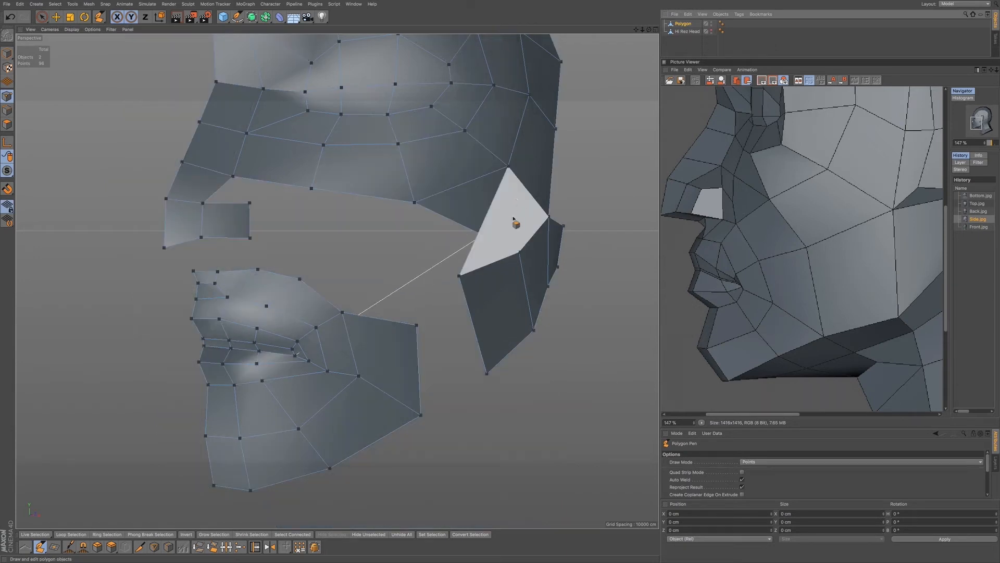
Undo the last cheek and jaw point changes, toggling the Hi Rez Head's visibility to check the mesh
key(ctrl+z)
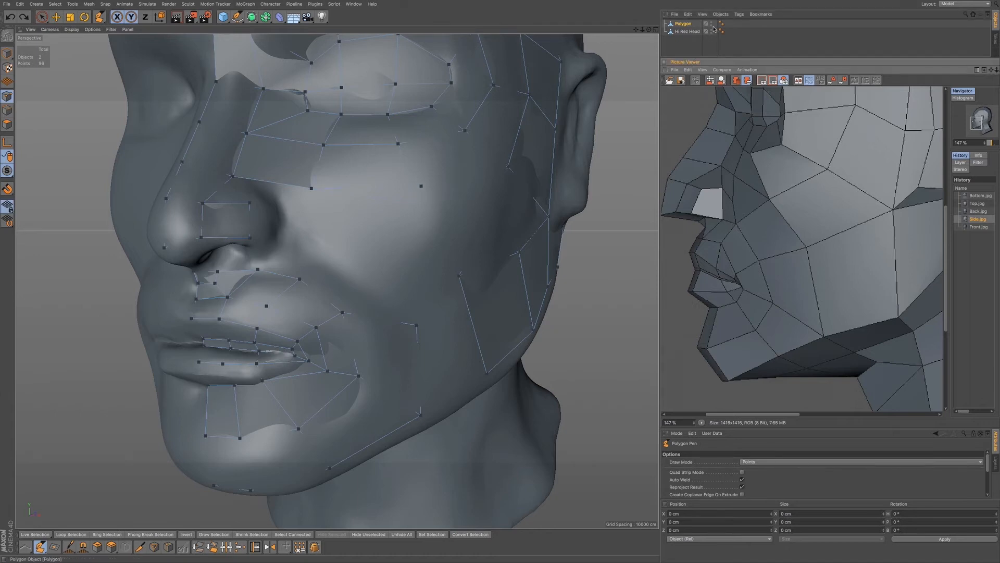
click(711, 30)
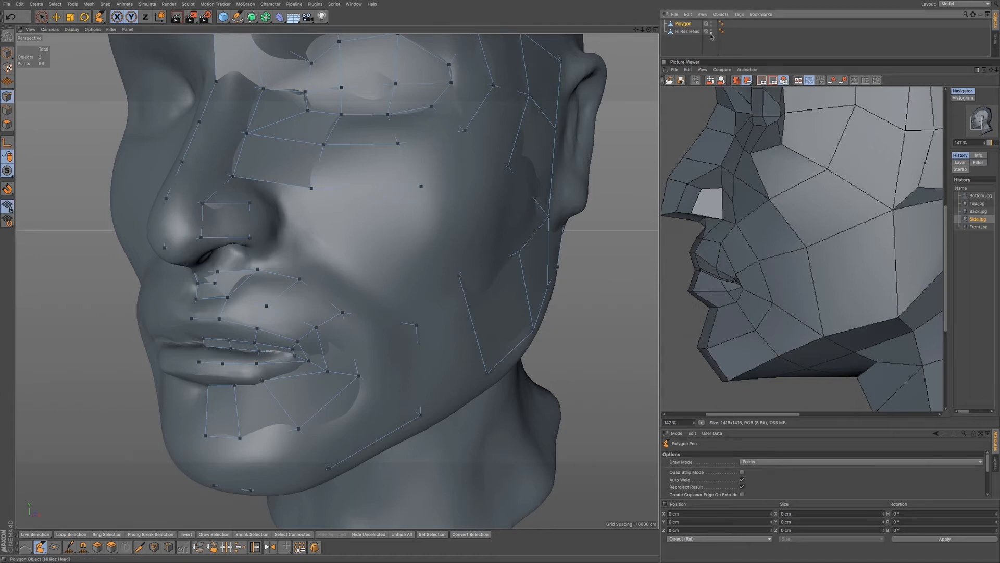
click(712, 31)
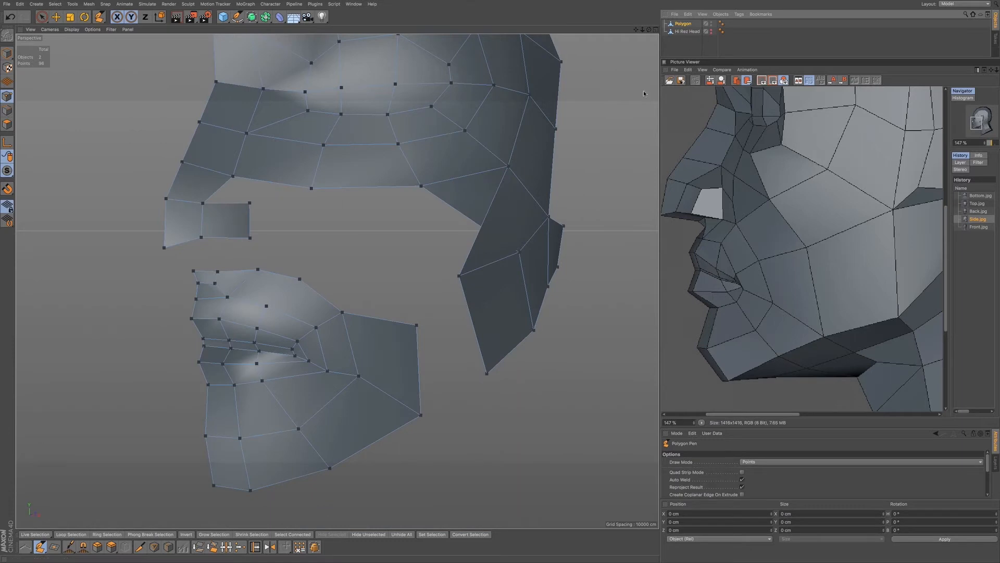
key(ctrl+z)
click(489, 257)
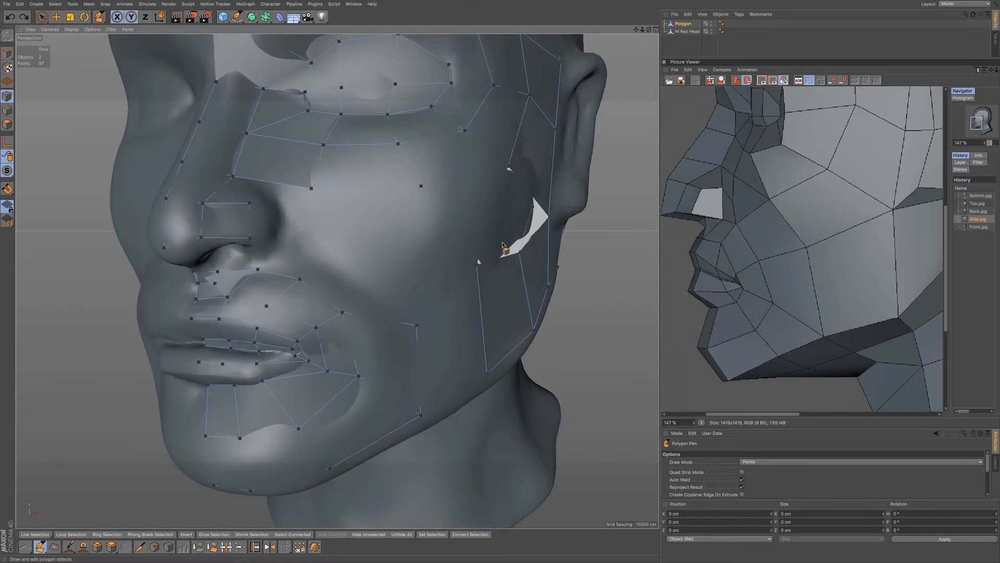
key(ctrl+z)
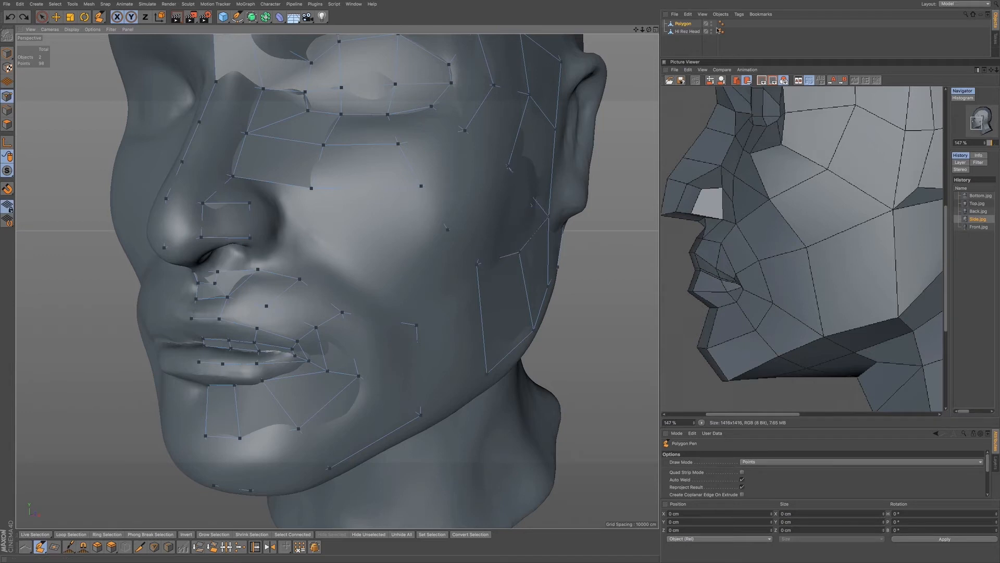
Hide the Hi Rez Head and remove the loose polygons on the lower cheek, below the cheekbone and in front of the ear
click(713, 32)
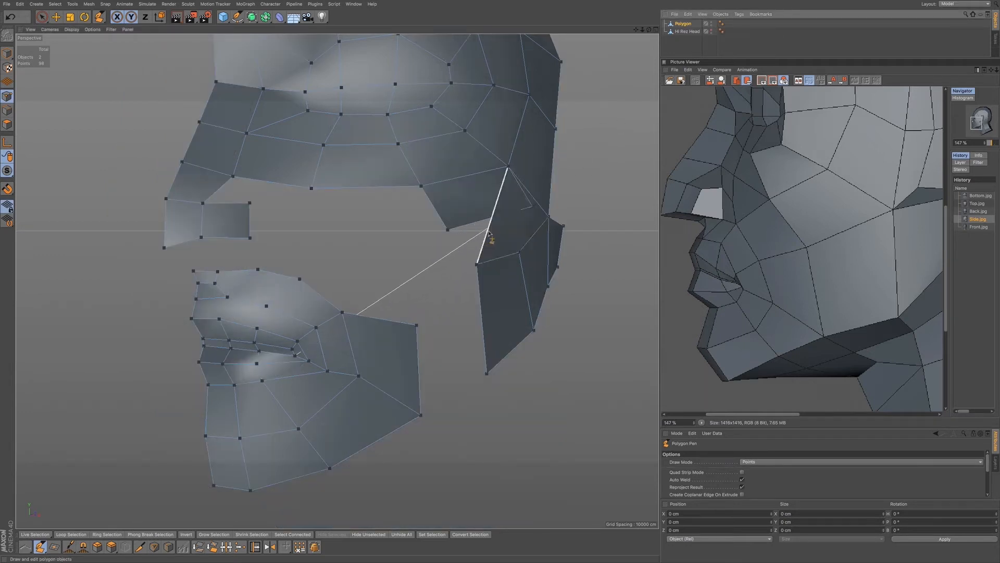
key(ctrl+z)
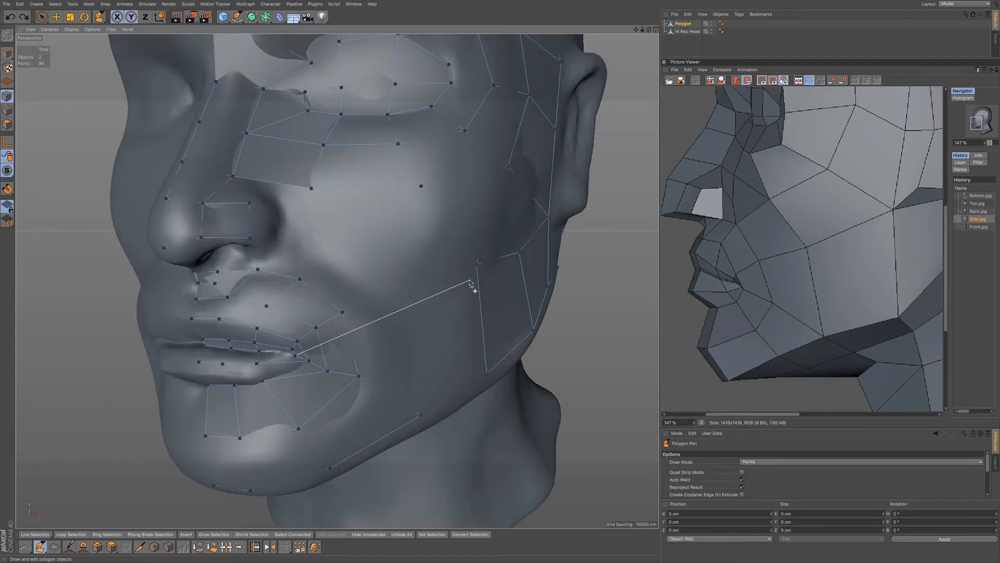
key(ctrl+y)
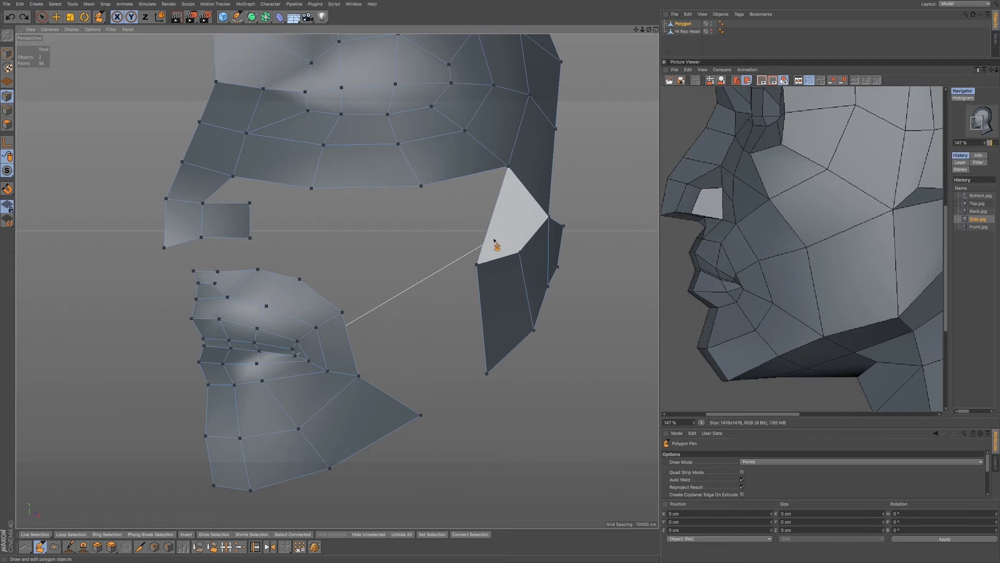
ctrl+shift+click(498, 206)
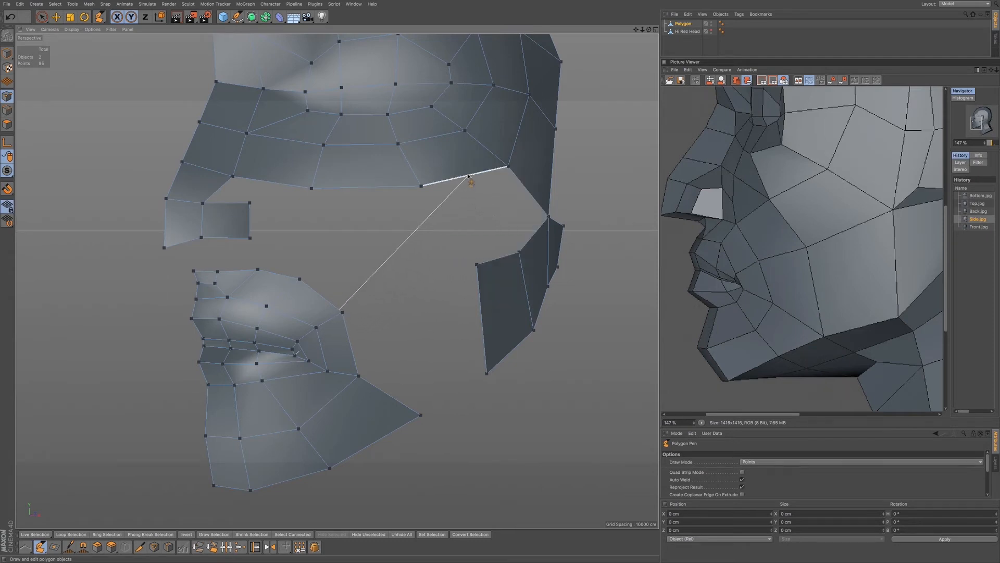
Extrude the lower cheek edge to join the jaw polygons at the ear, reposition the jaw polygon's front corner, and show the Hi Rez Head
ctrl+drag(469, 175, 548, 216)
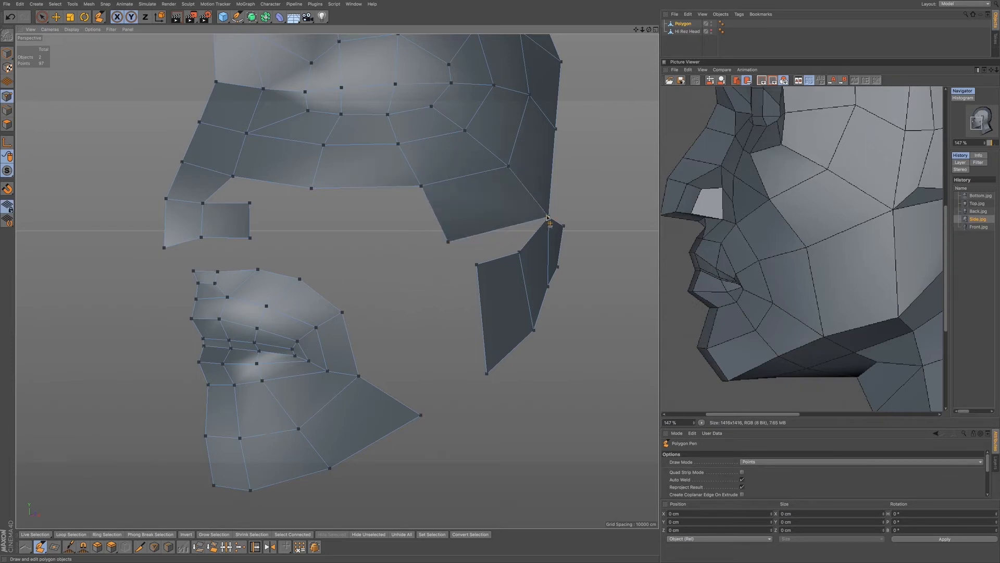
drag(448, 242, 449, 281)
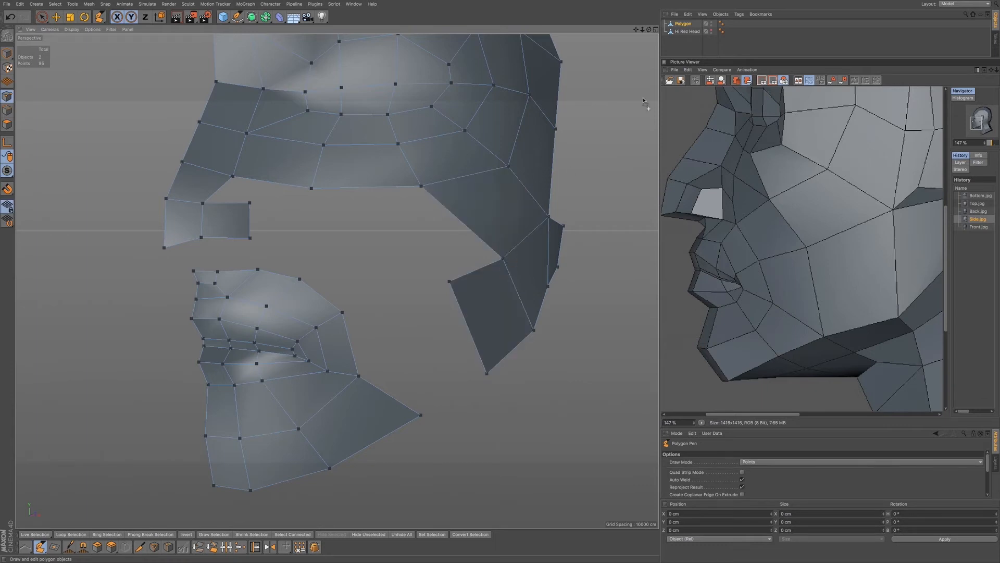
click(714, 31)
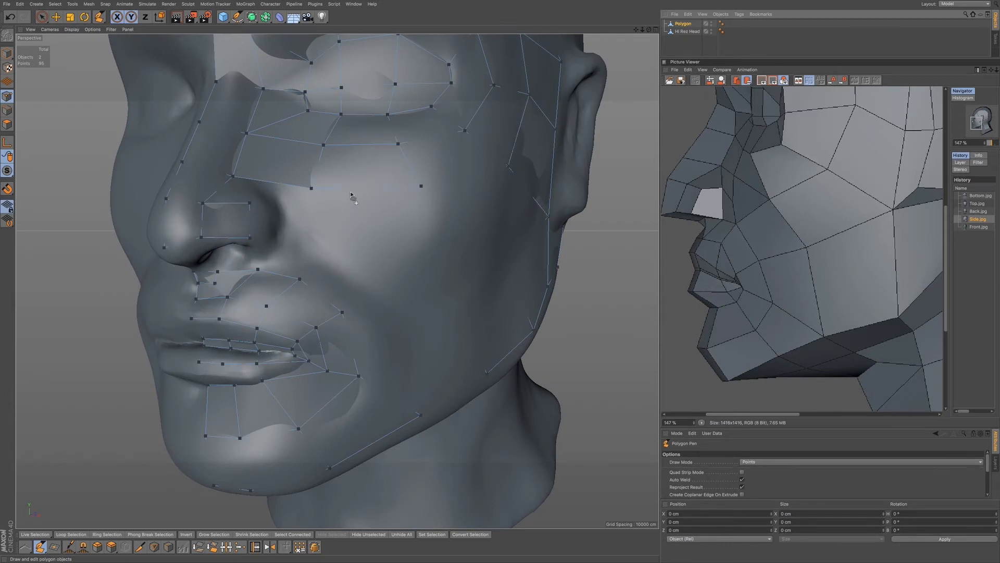
Display the Front.jpg reference and extrude the cheek edge beside the nose down towards the upper lip
click(977, 227)
drag(908, 225, 719, 243)
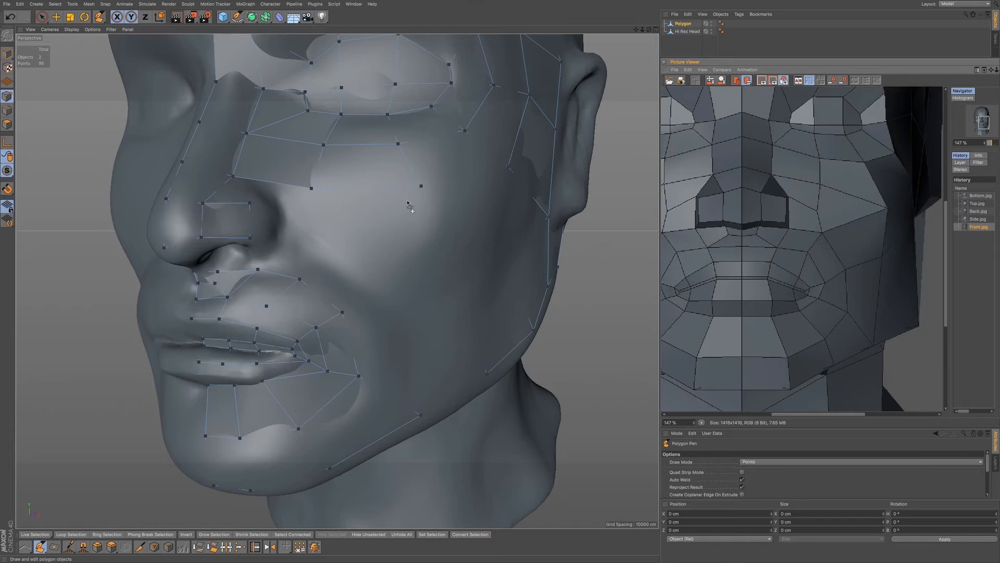
alt+drag(392, 193, 423, 206)
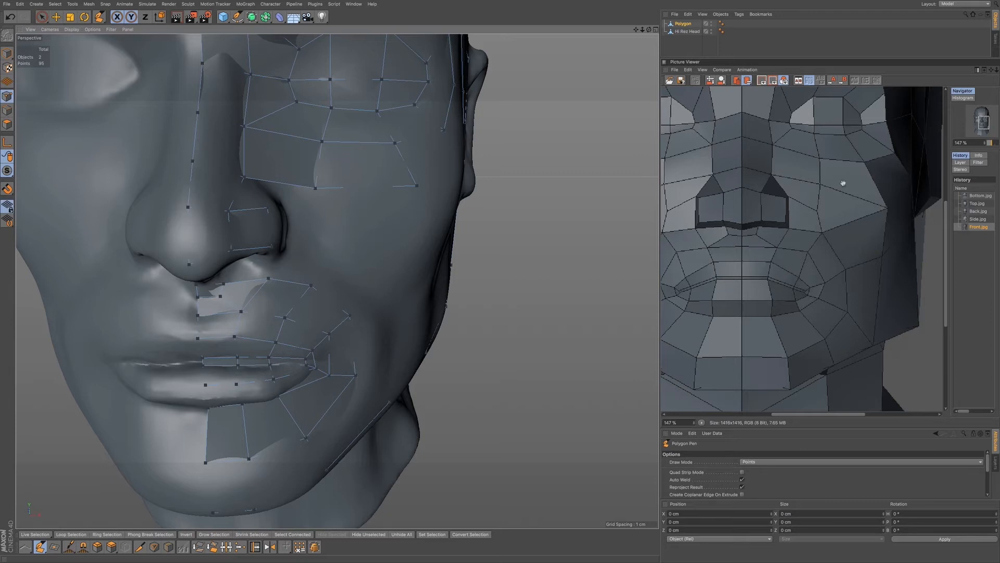
drag(415, 193, 417, 204)
ctrl+drag(376, 200, 320, 255)
drag(309, 284, 315, 267)
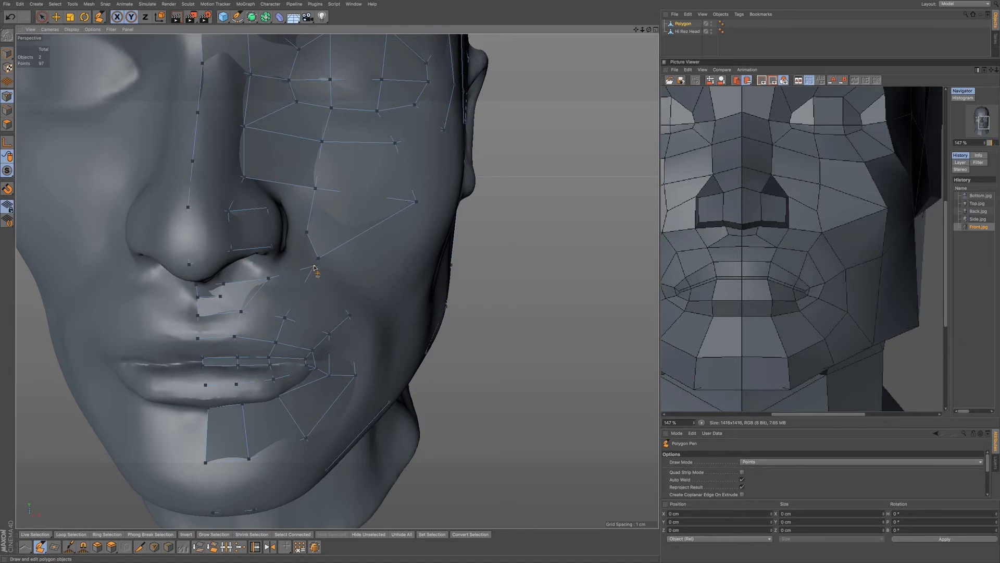
Weld the upper mouth loop point to the new cheek polygon and adjust the neighbouring points beside the nostril
drag(313, 269, 318, 258)
drag(269, 279, 269, 267)
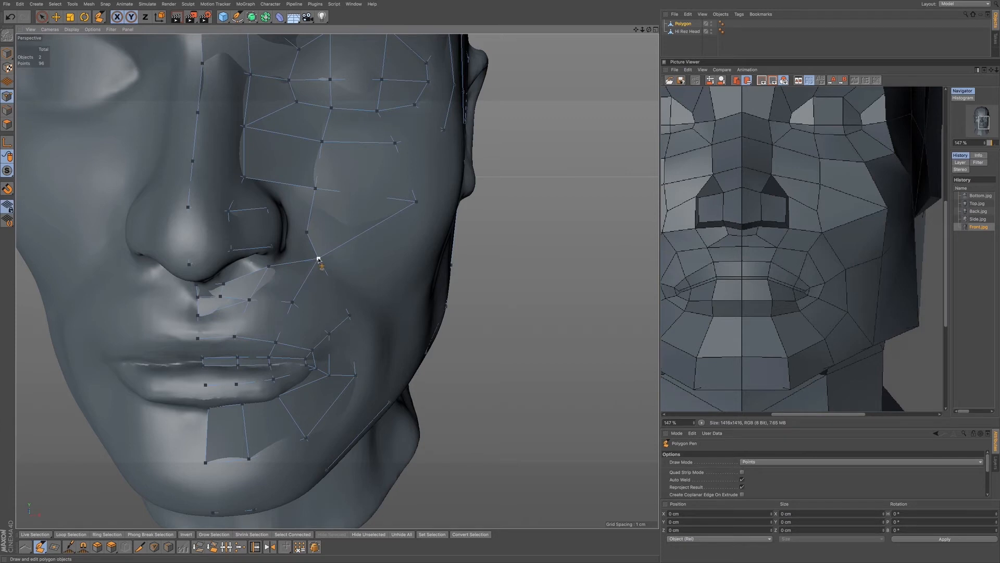
click(305, 228)
click(318, 257)
Extrude the new cheek edge down beside the mouth loop, place its outer point on the cheek, and hide the Hi Rez Head
ctrl+drag(356, 238, 390, 295)
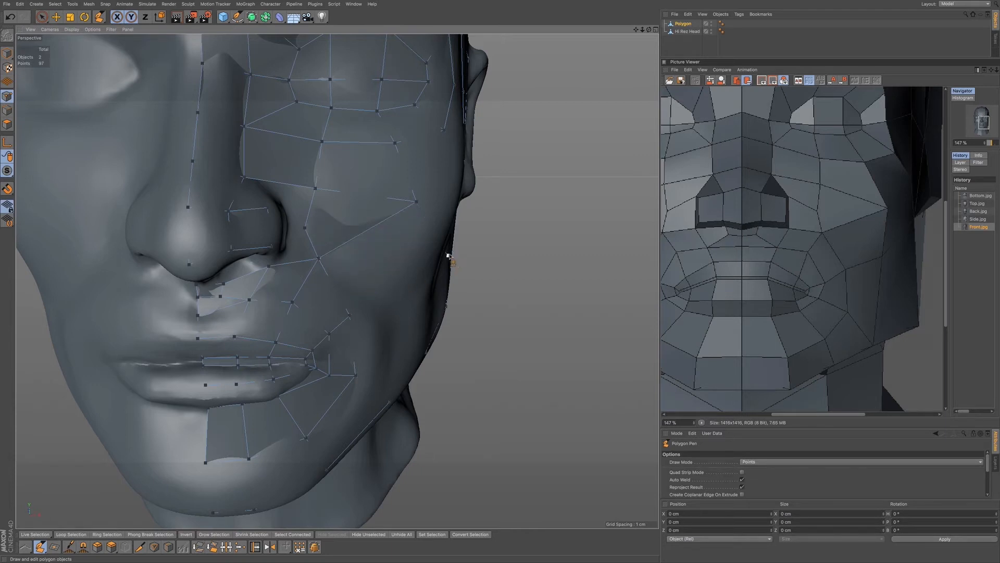
click(407, 277)
alt+drag(396, 315, 337, 310)
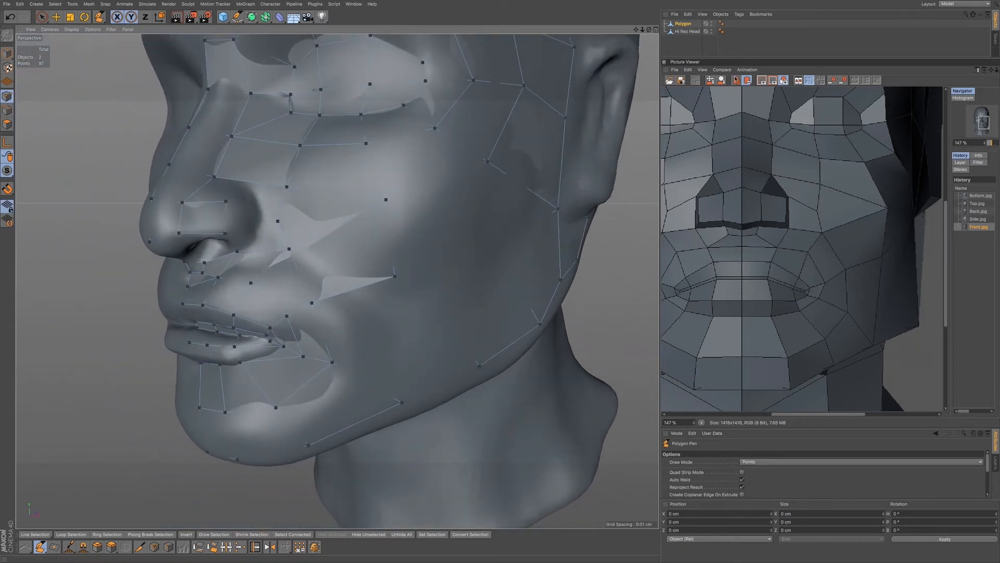
click(712, 29)
click(712, 30)
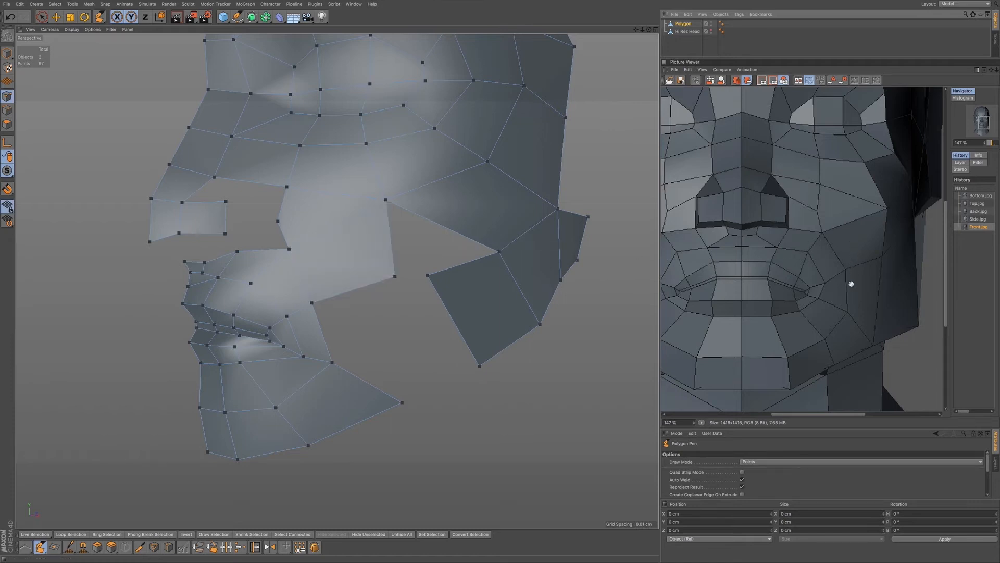
Fill the gap between the mouth loop and jawline with a polygon and weld the rear jaw polygon's front points to it
ctrl+drag(368, 293, 404, 405)
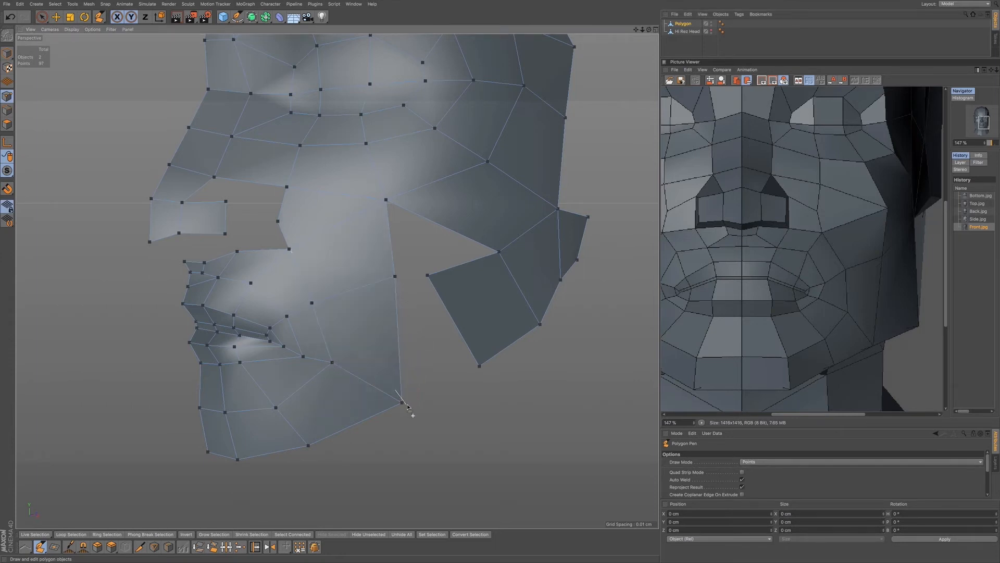
ctrl+drag(427, 276, 395, 276)
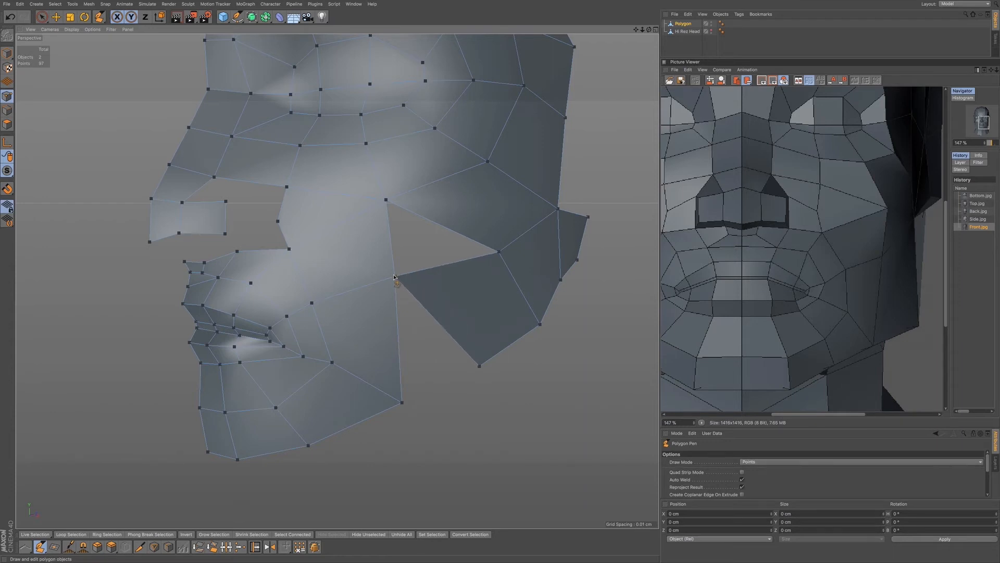
drag(478, 366, 423, 388)
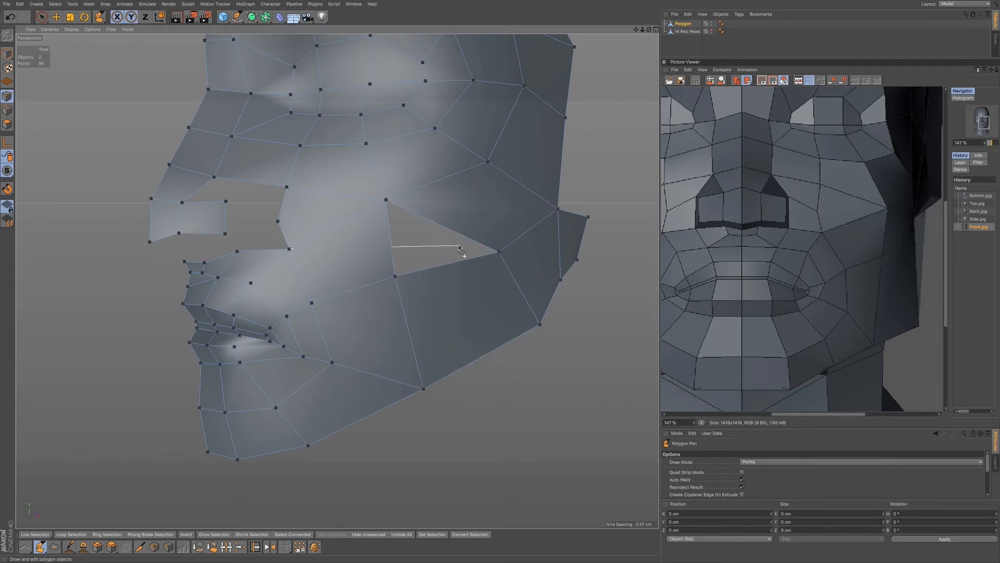
Display the Side.jpg reference, remove the point in front of the ear, and close the cheek gap by extruding the edge above it
click(978, 219)
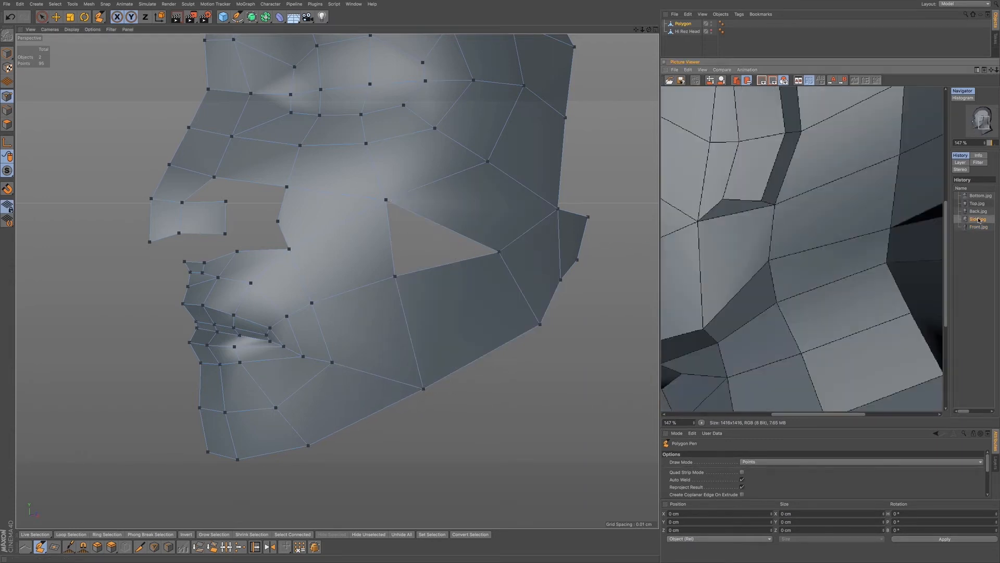
drag(754, 224, 837, 250)
drag(776, 256, 788, 257)
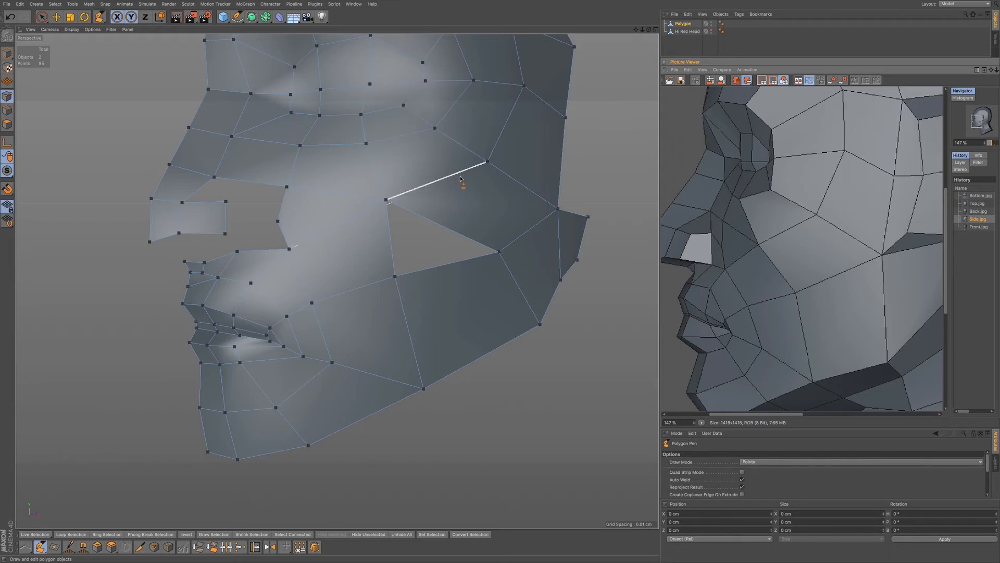
alt+middle_drag(470, 164, 476, 215)
mouse_move(475, 215)
alt+mouse_down()
mouse_move(449, 208)
mouse_move(463, 202)
alt+mouse_up()
alt+middle_drag(462, 199, 458, 214)
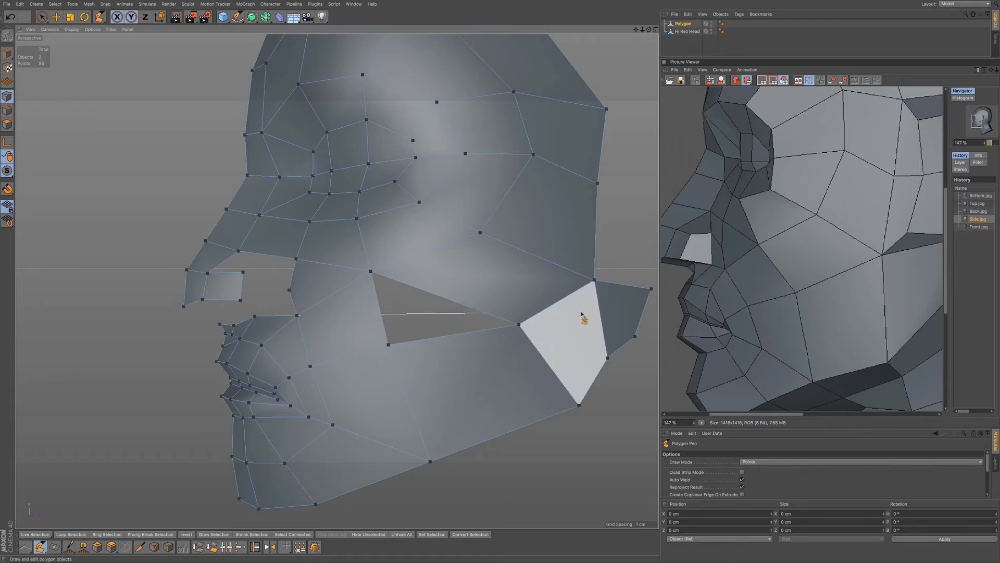
ctrl+click(518, 324)
ctrl+drag(430, 252, 451, 328)
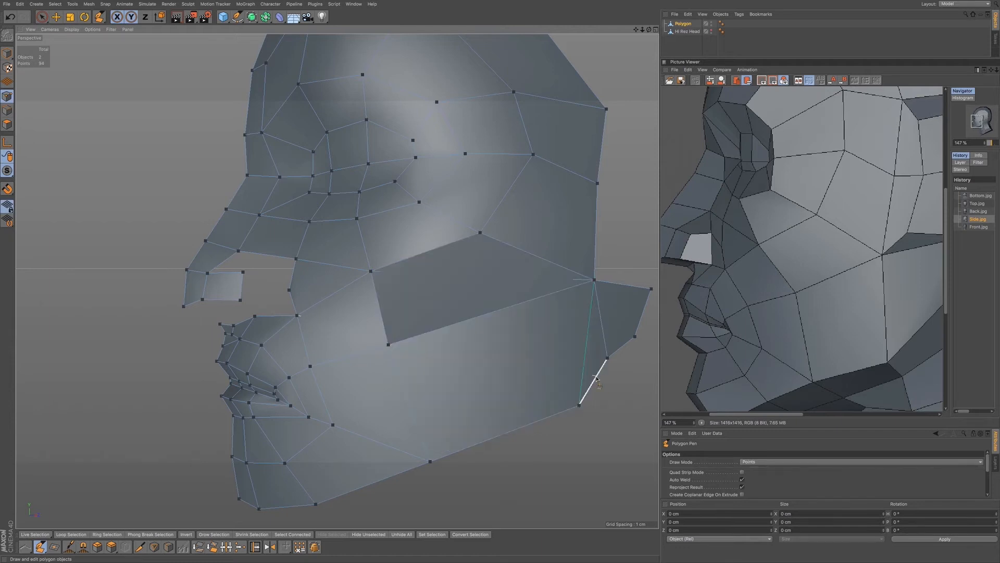
Merge the rear jaw point into the neighbouring point below the ear so the large jaw polygon becomes a quad
alt+drag(543, 335, 543, 335)
alt+middle_drag(564, 329, 527, 335)
mouse_move(526, 334)
alt+mouse_down()
mouse_move(458, 357)
mouse_move(397, 344)
mouse_move(529, 331)
mouse_move(431, 346)
mouse_move(492, 315)
alt+mouse_up()
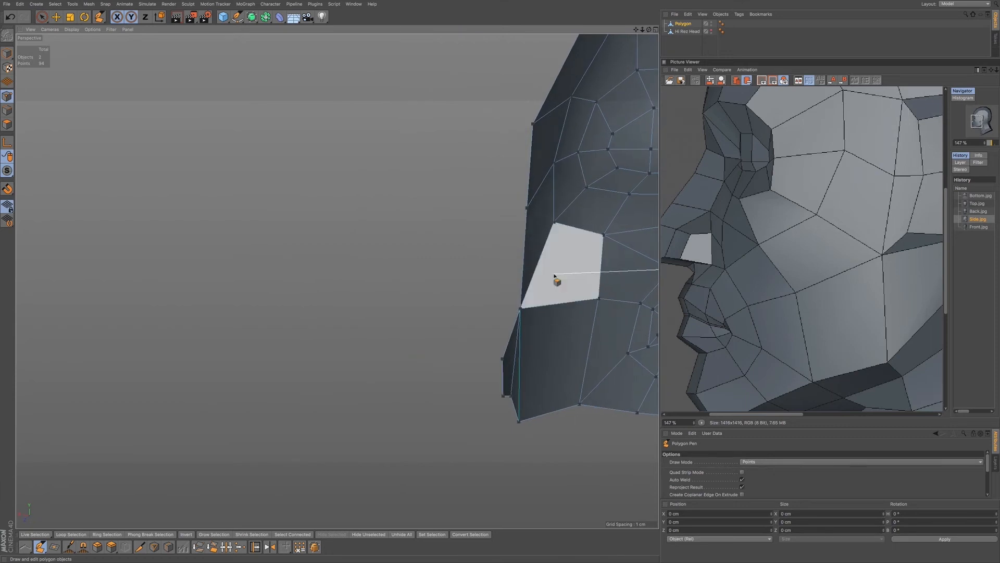
alt+drag(532, 363, 628, 354)
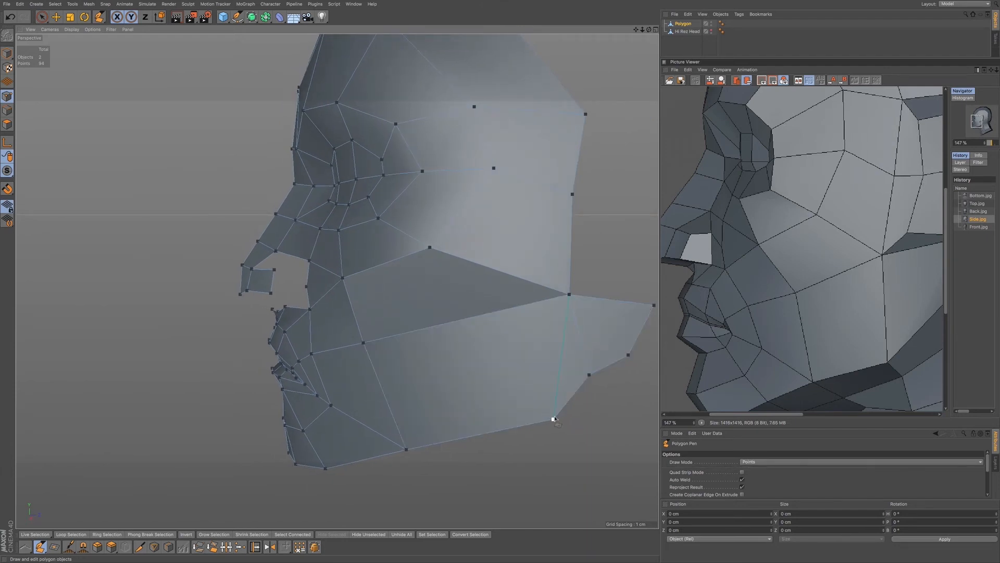
drag(554, 418, 590, 375)
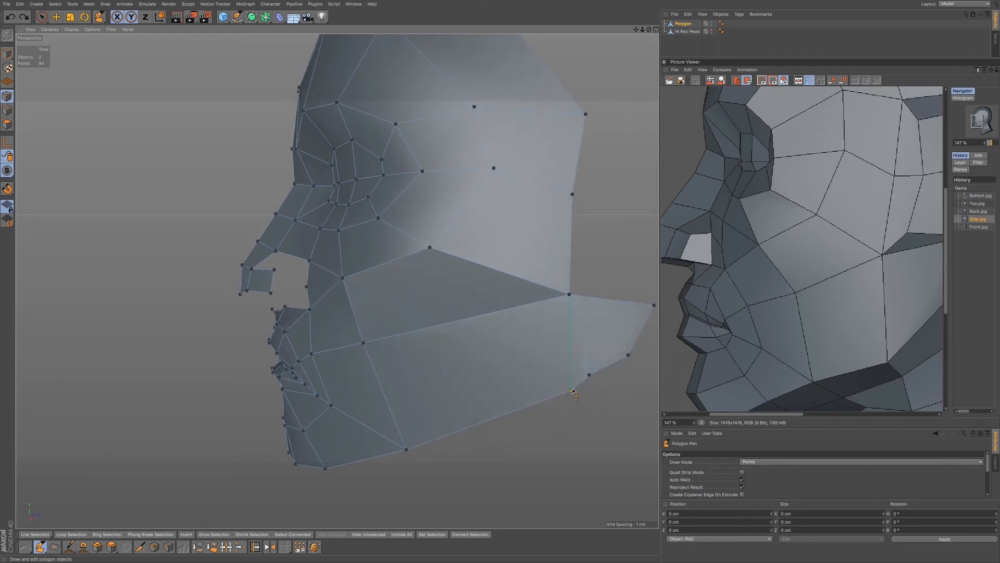
ctrl+click(587, 374)
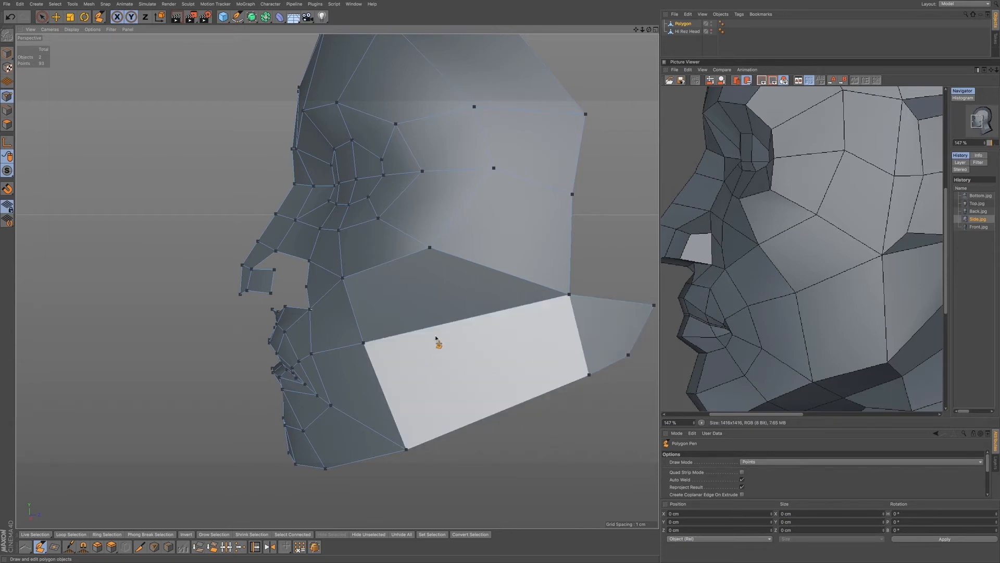
Shift the lower cheek, jawline and earlobe points to even out the polygons on the side of the face
mouse_move(464, 361)
alt+mouse_down()
mouse_move(442, 357)
mouse_move(476, 361)
alt+mouse_up()
drag(362, 349, 388, 339)
drag(401, 457, 414, 449)
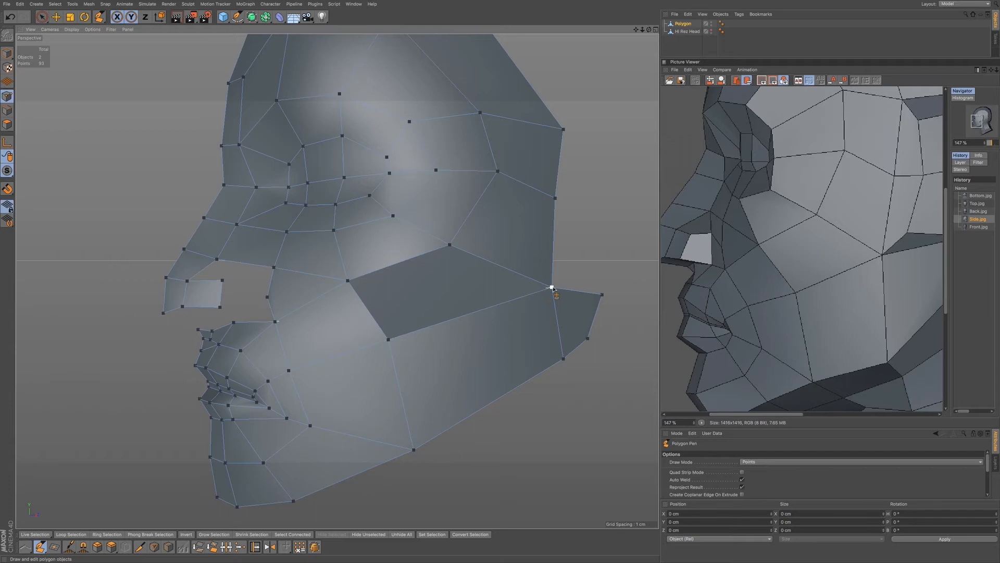
drag(551, 290, 547, 288)
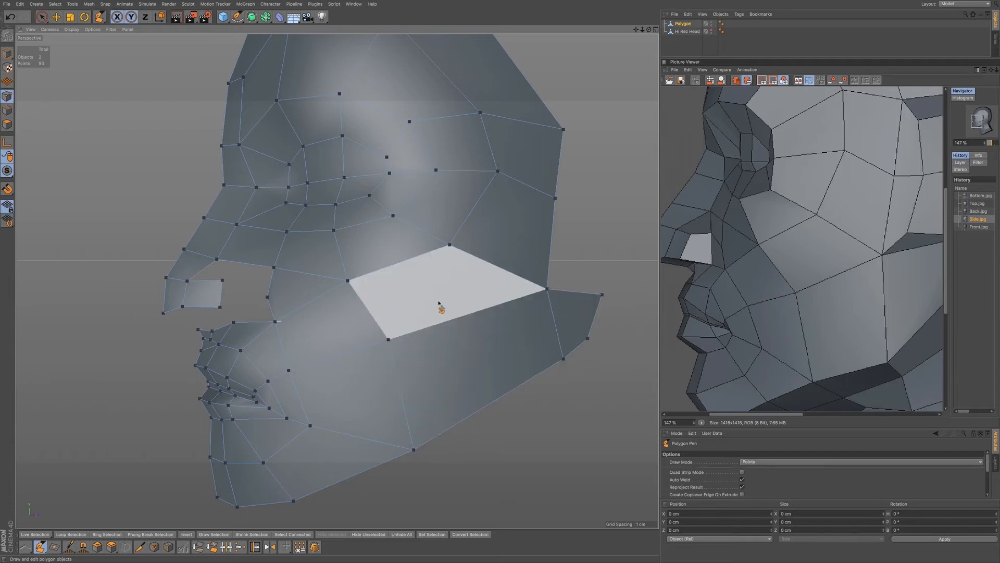
Move the jawline points and the cheekbone point against the Hi Rez Head's surface, showing it for placement and hiding it again
alt+drag(461, 354, 498, 319)
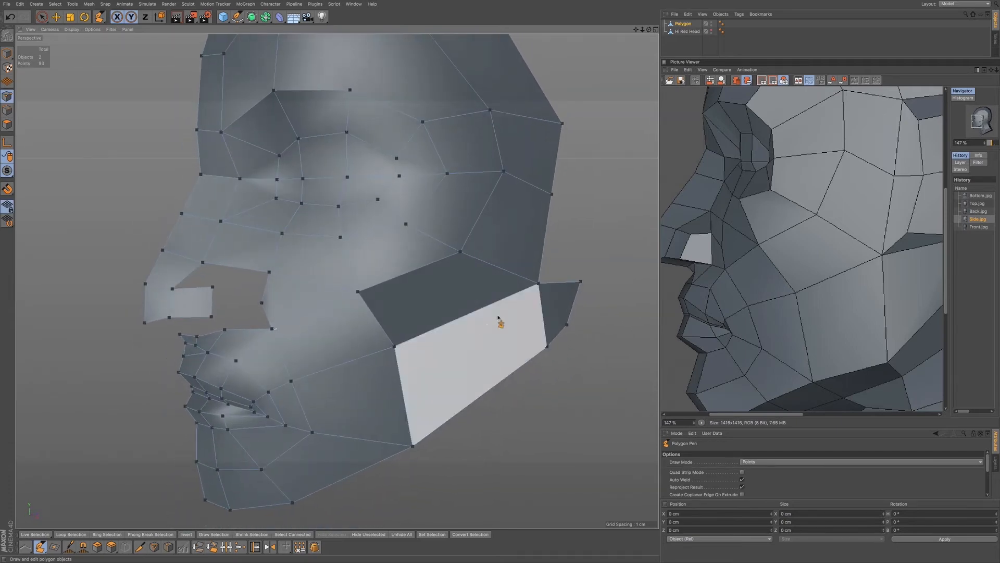
click(711, 29)
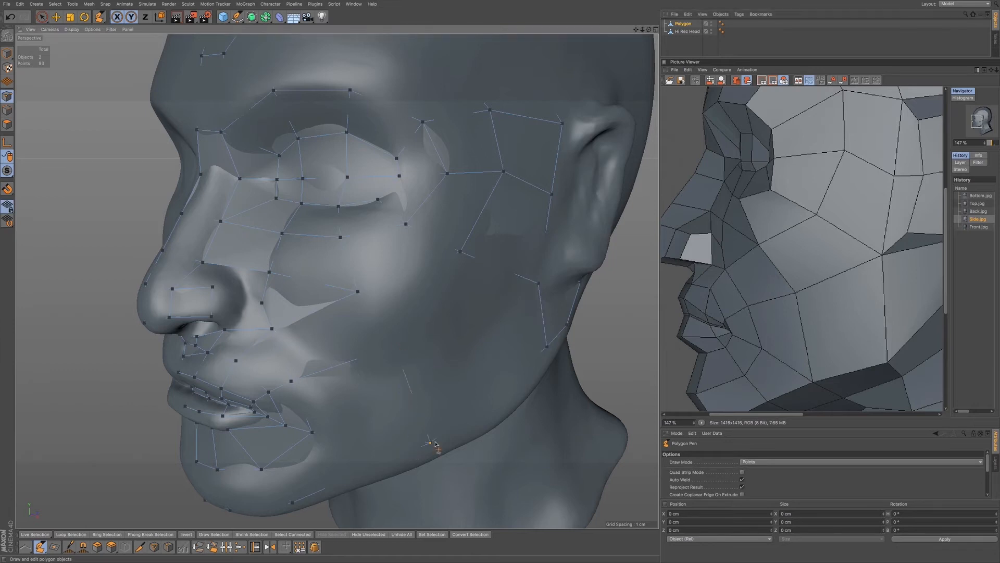
drag(546, 347, 523, 388)
drag(460, 252, 452, 255)
click(712, 30)
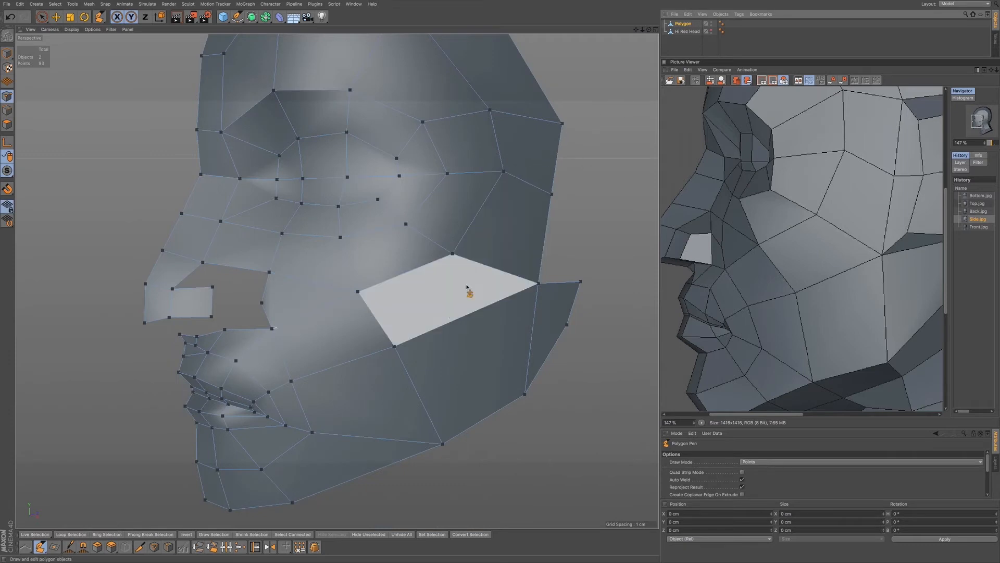
Shift the two front corners of the cheek polygon slightly towards the ear to smooth the cheek loops
drag(394, 345, 410, 348)
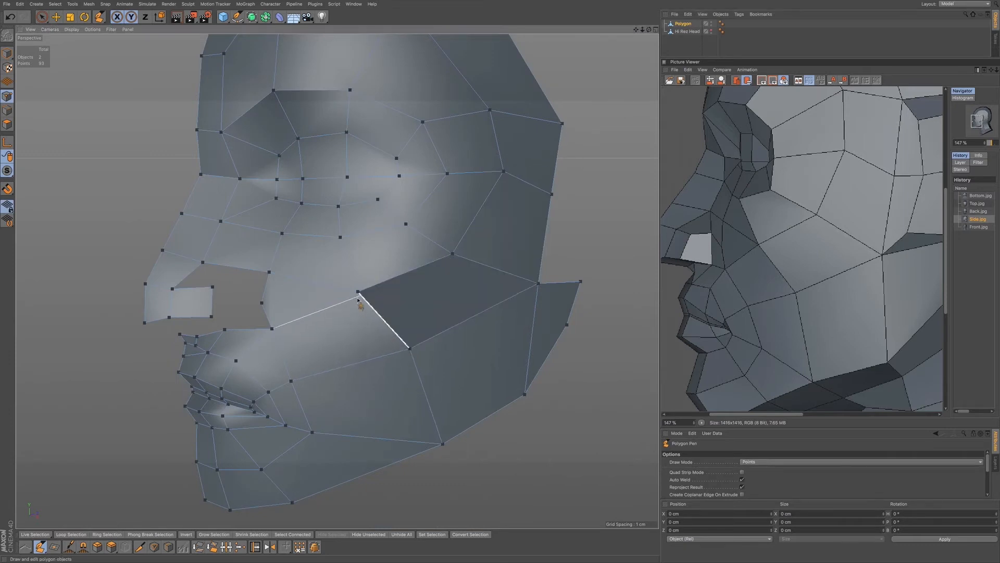
drag(358, 293, 368, 288)
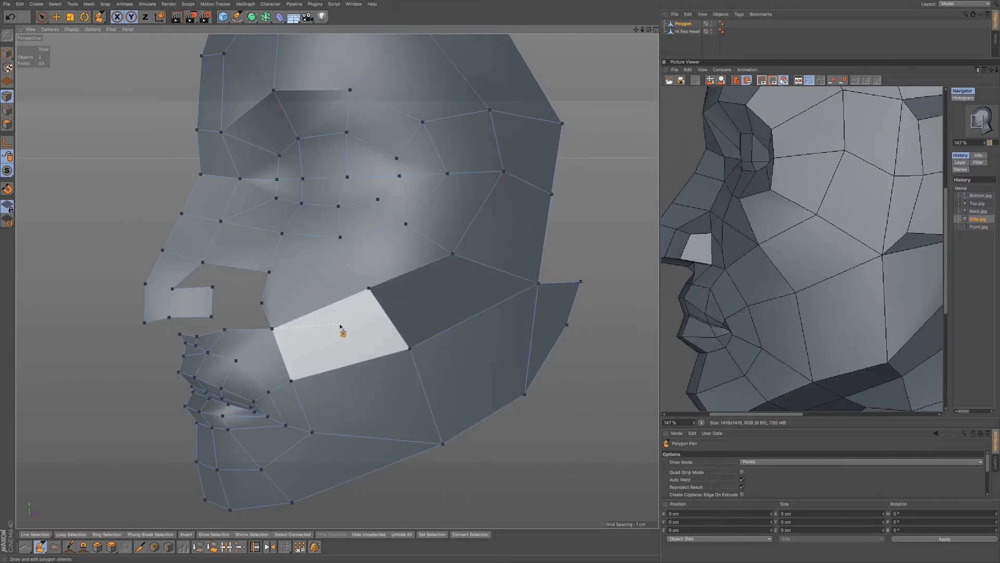
alt+drag(384, 348, 423, 316)
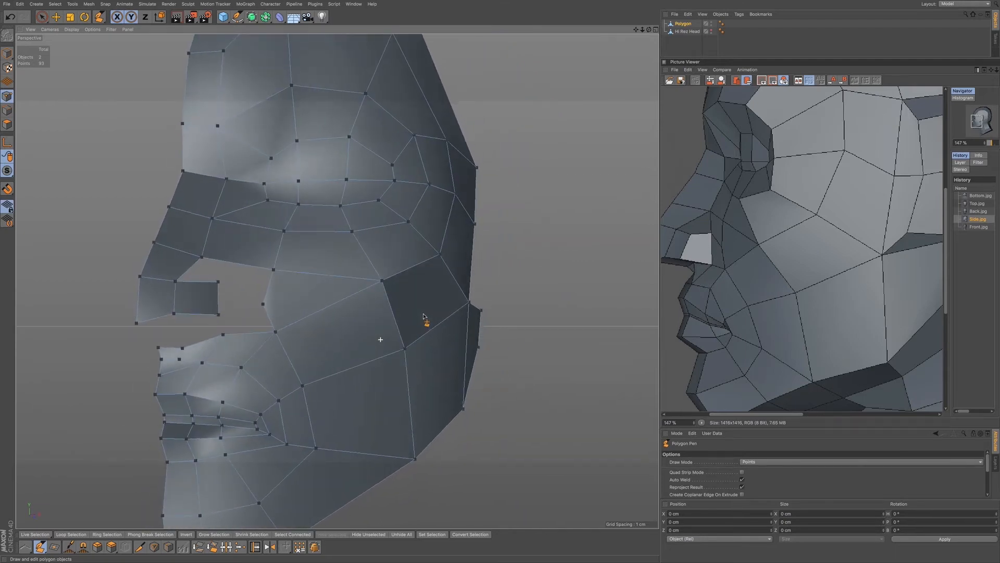
Select all polygons of the retopology mesh and align their normals
mouse_move(347, 339)
alt+mouse_down()
mouse_move(364, 335)
mouse_move(357, 328)
mouse_move(358, 370)
mouse_move(338, 341)
alt+mouse_up()
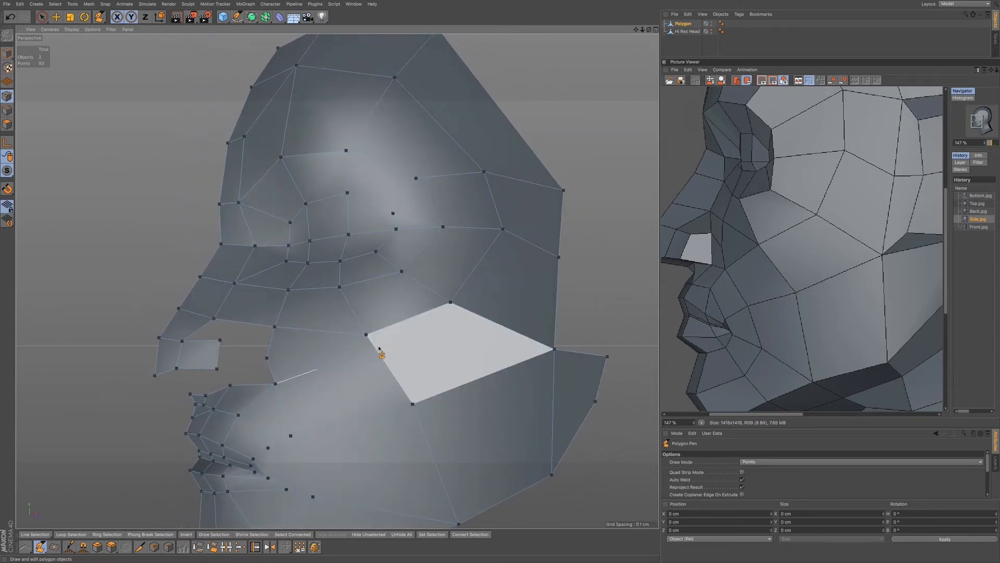
click(7, 124)
key(ctrl+a)
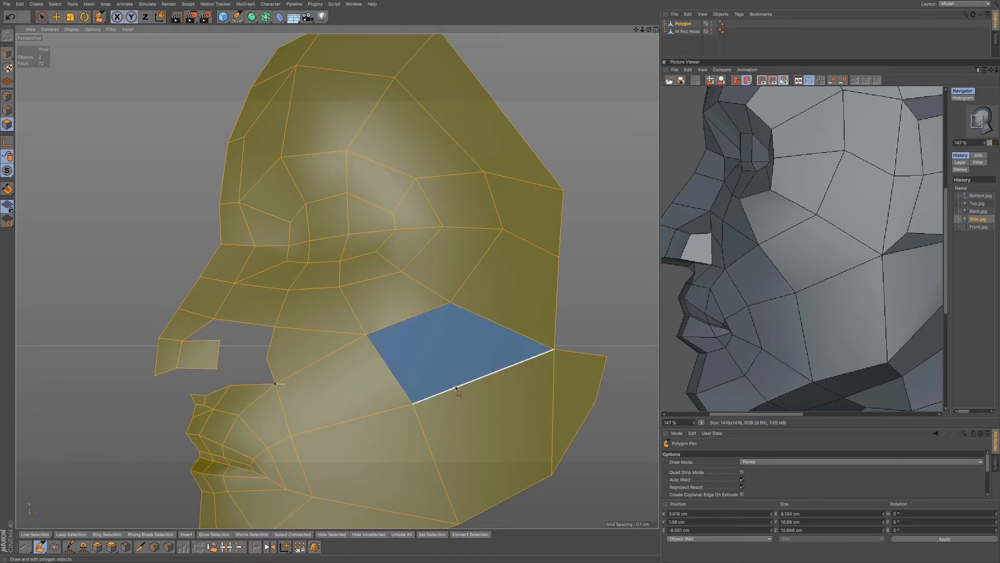
right_click(463, 348)
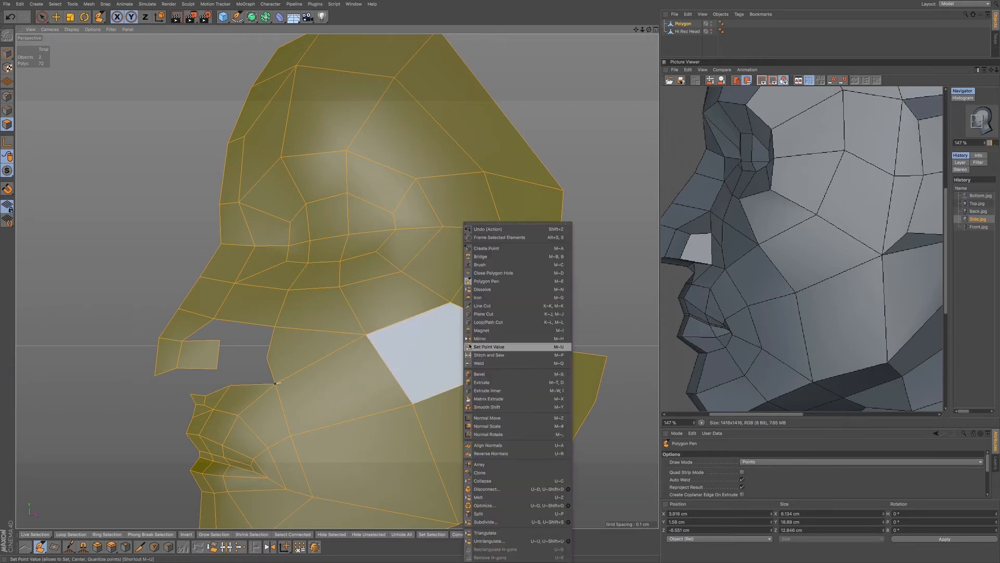
click(493, 445)
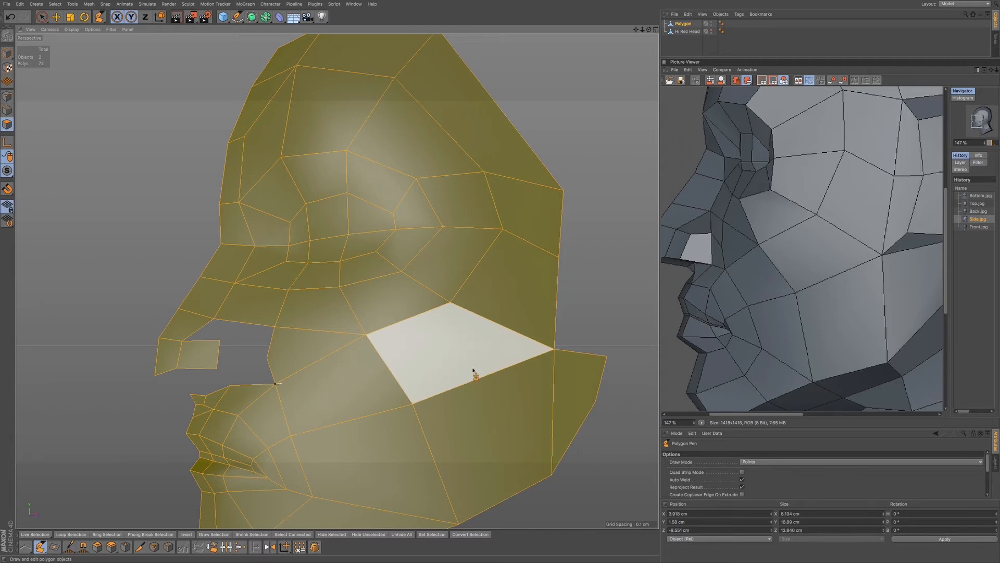
Examine the retopologized half face from the front, side and above to check the polygon flow and shading
alt+drag(436, 354, 459, 385)
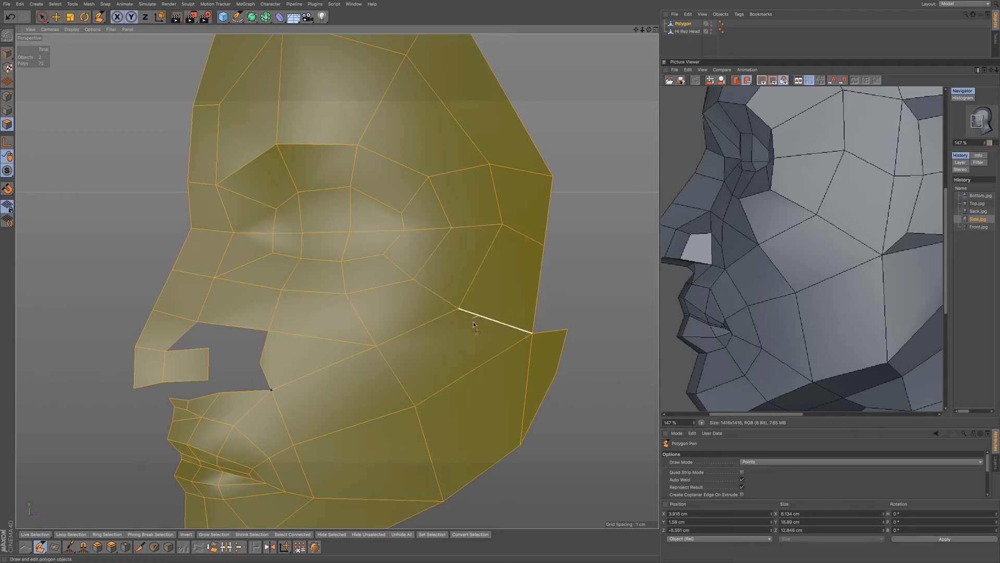
alt+drag(446, 346, 471, 335)
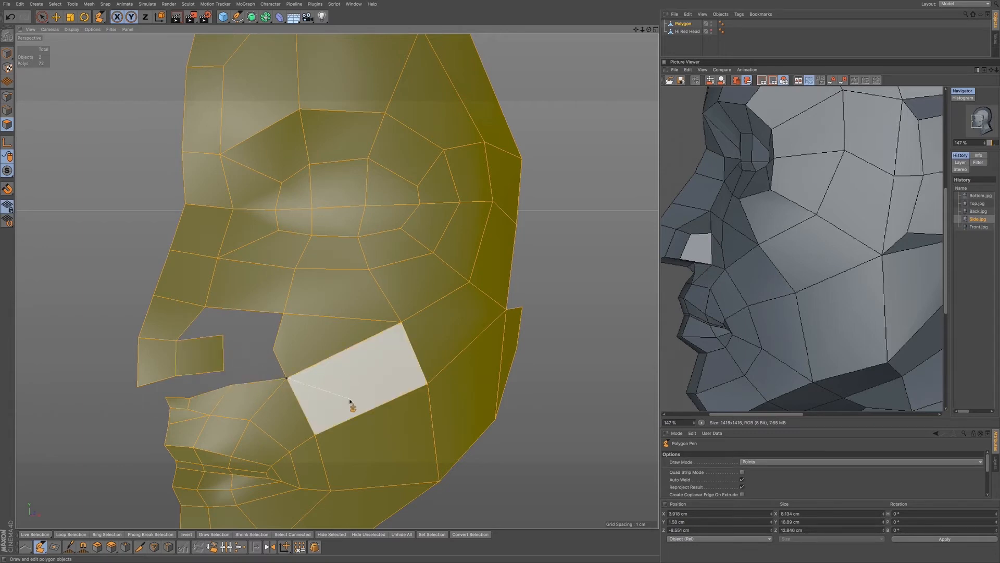
alt+middle_drag(346, 401, 364, 359)
alt+drag(357, 384, 378, 318)
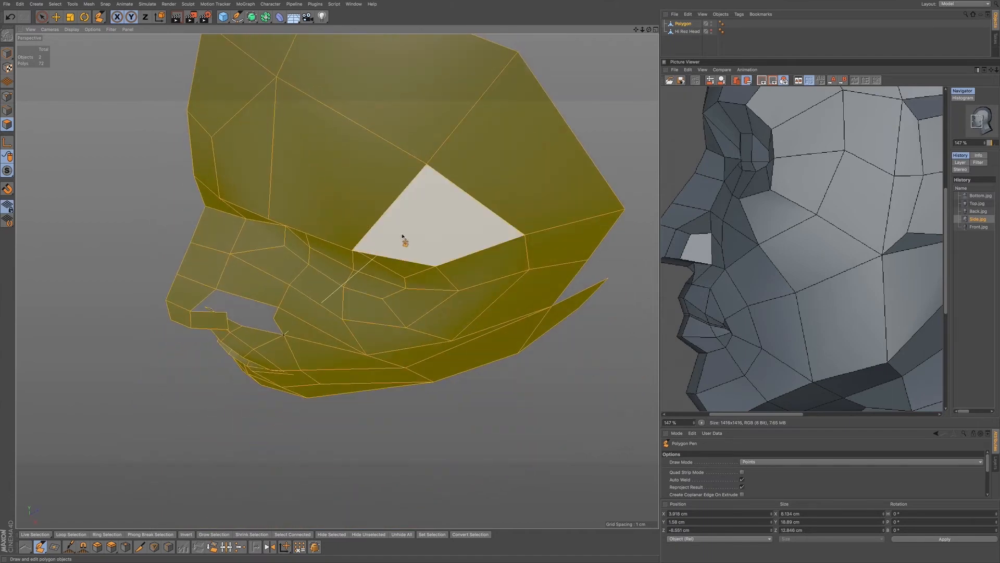
alt+drag(398, 235, 437, 276)
alt+middle_drag(388, 367, 415, 299)
alt+drag(392, 330, 411, 270)
alt+middle_drag(400, 374, 410, 312)
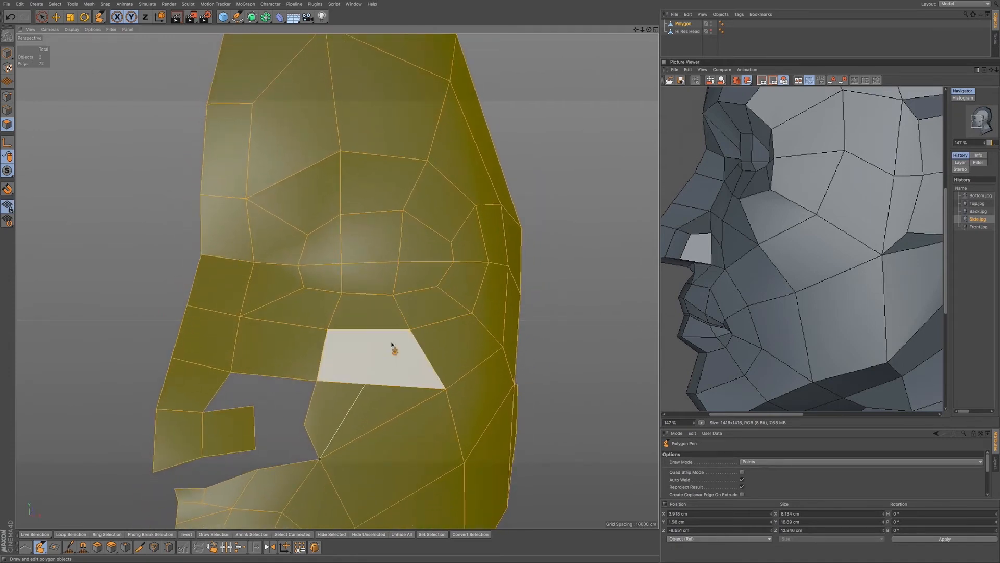
alt+right_drag(408, 315, 376, 339)
alt+middle_drag(416, 341, 432, 309)
alt+right_drag(413, 341, 405, 334)
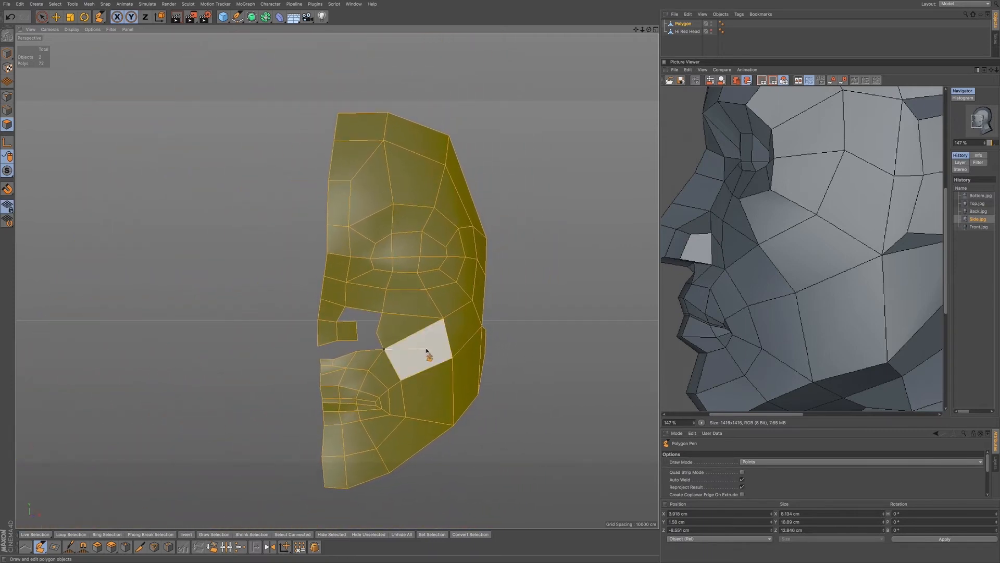
click(384, 349)
key(Escape)
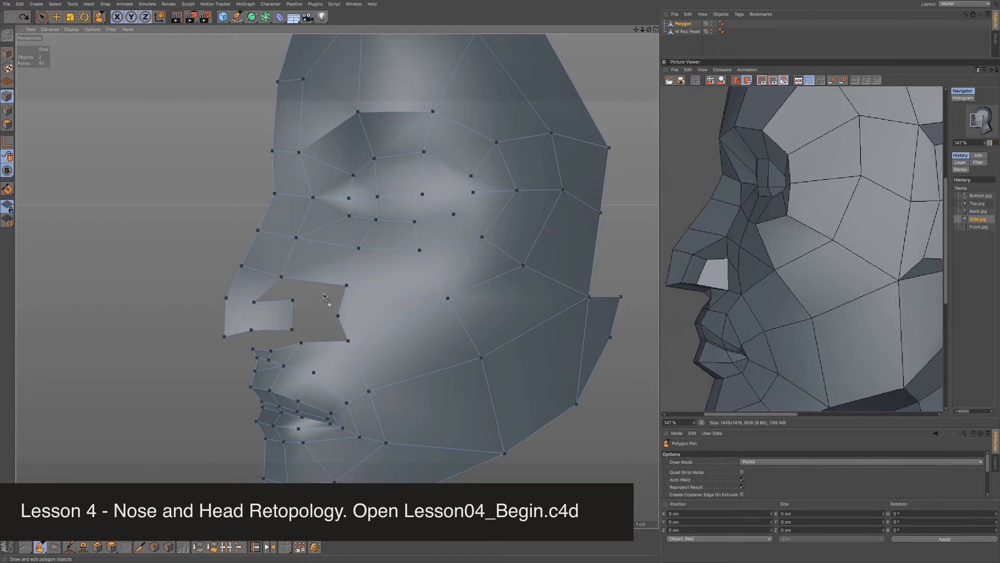
Draw a polygon between the lower edge of the nose side and the upper rear corner of the nostril wing
alt+drag(366, 272, 324, 268)
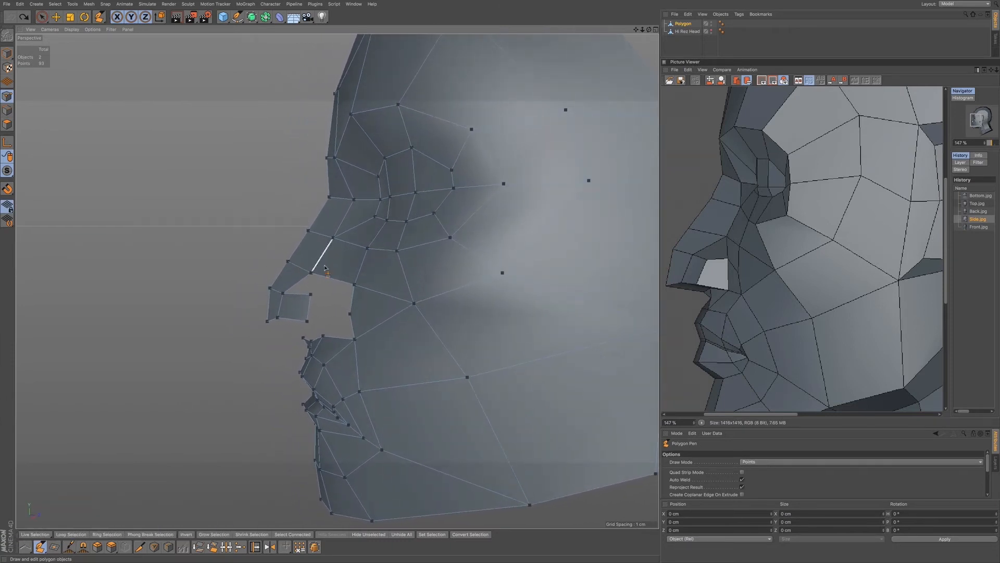
alt+drag(384, 275, 323, 287)
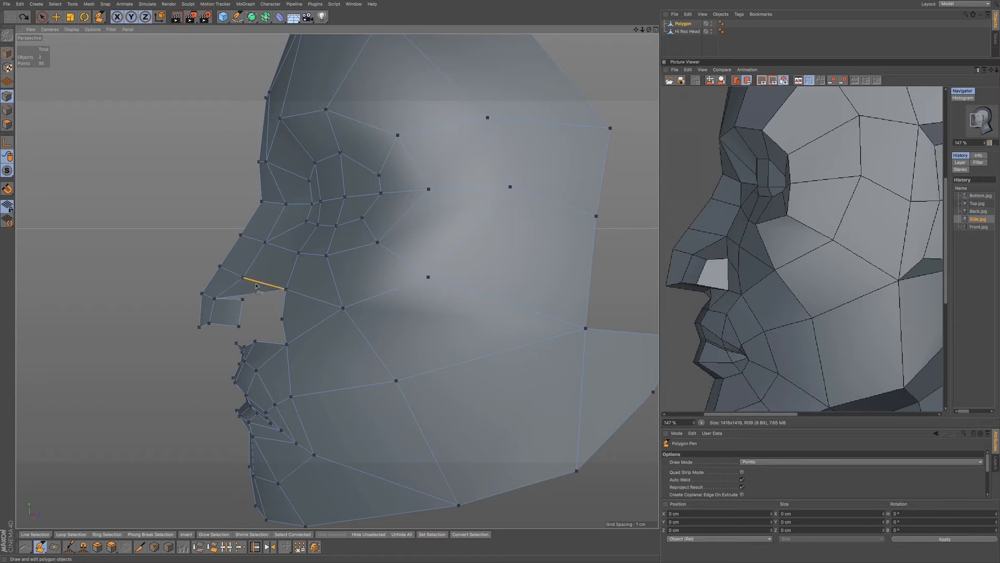
click(251, 290)
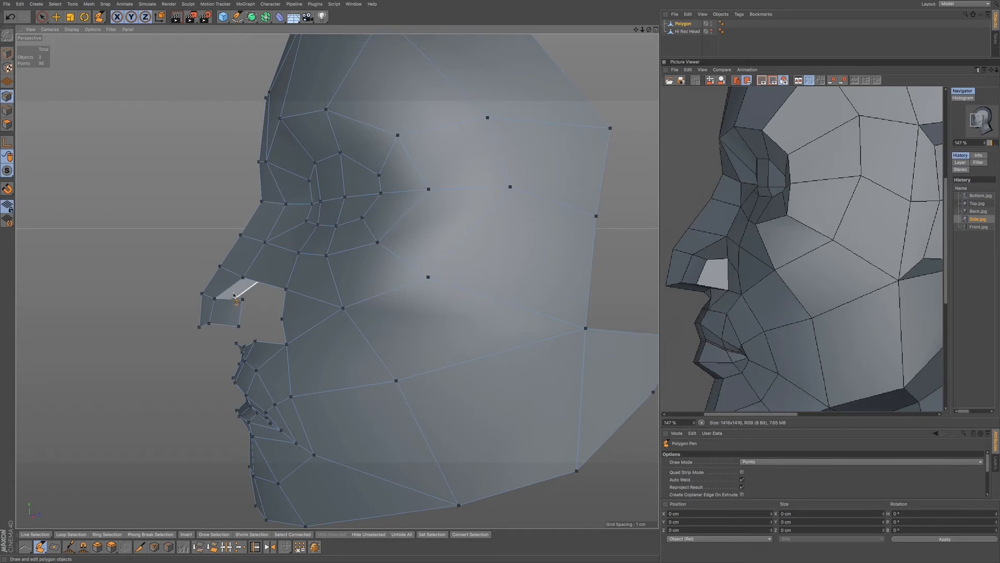
alt+drag(235, 284, 238, 299)
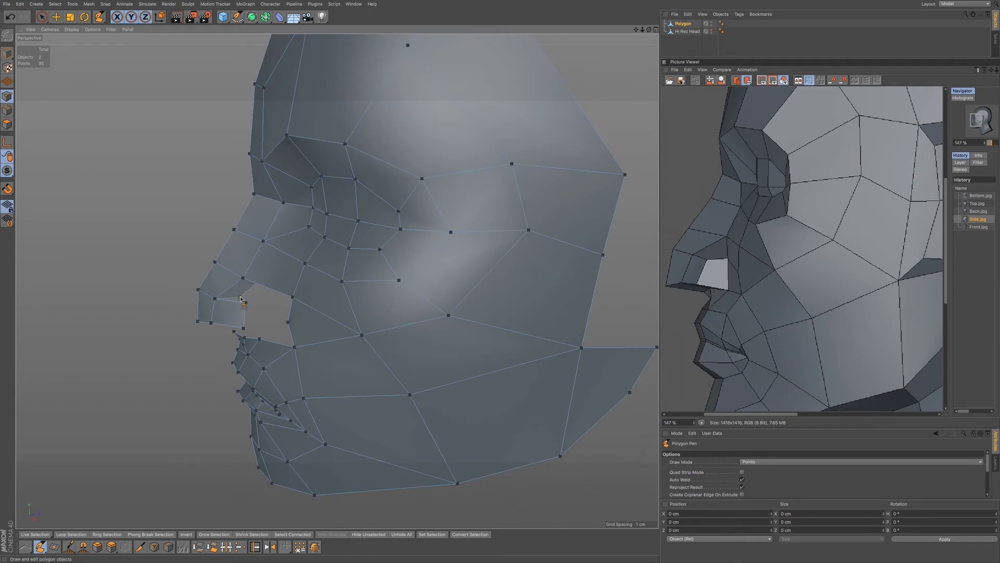
click(244, 300)
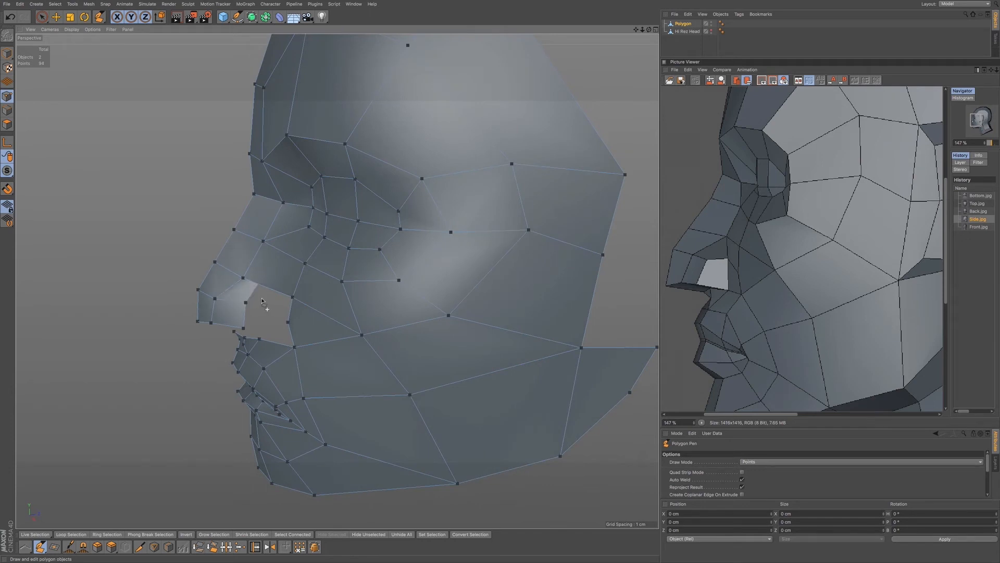
Pull the free rear corner of the new polygon above the nostril wing down level with the wing's upper edge
alt+drag(281, 266, 272, 248)
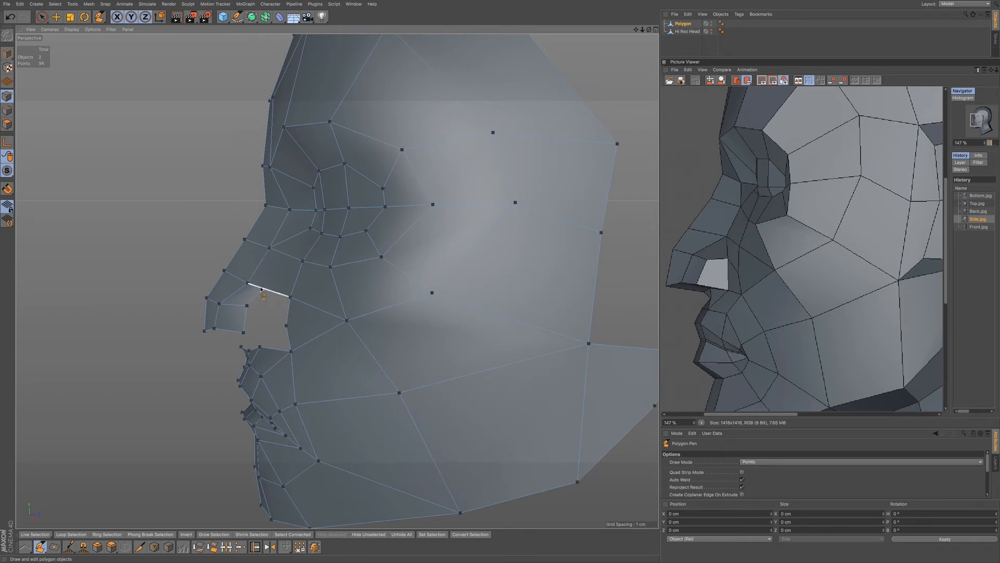
alt+drag(273, 279, 280, 249)
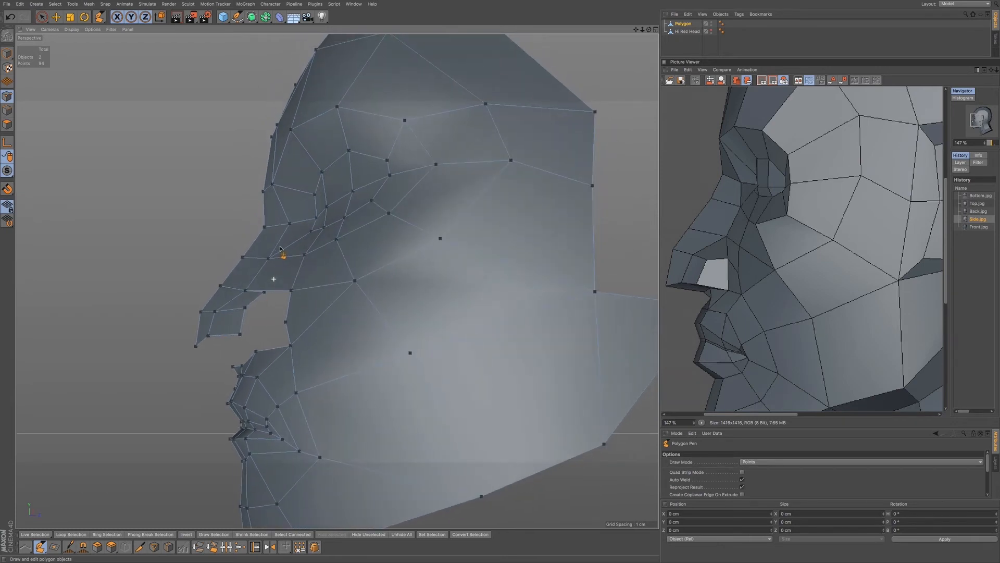
drag(264, 292, 270, 305)
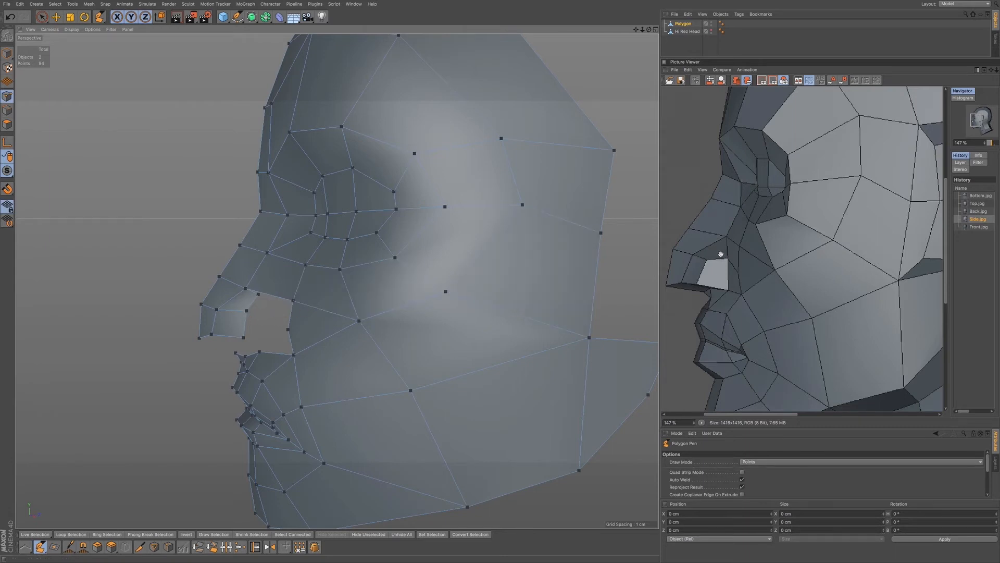
drag(258, 294, 263, 313)
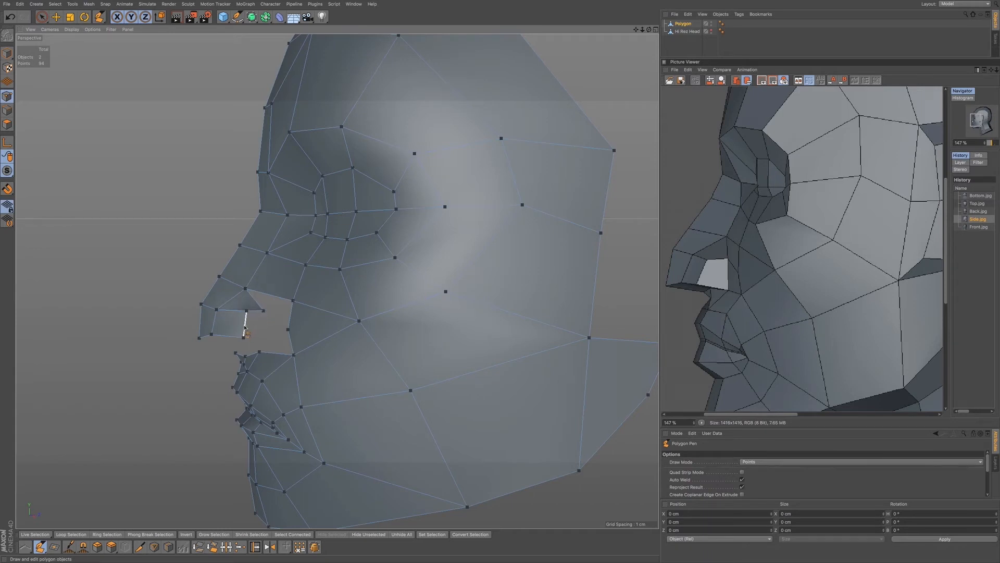
Extrude the rear edges of the nostril wing and weld them to the cheek border, closing the gap beside the nose
ctrl+drag(250, 327, 265, 329)
drag(260, 352, 286, 328)
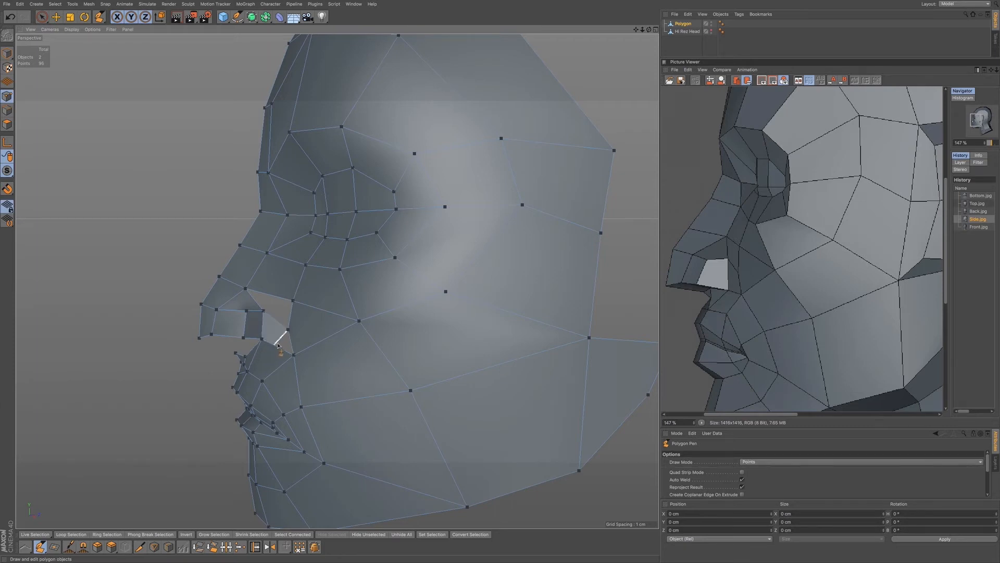
key(ctrl+z)
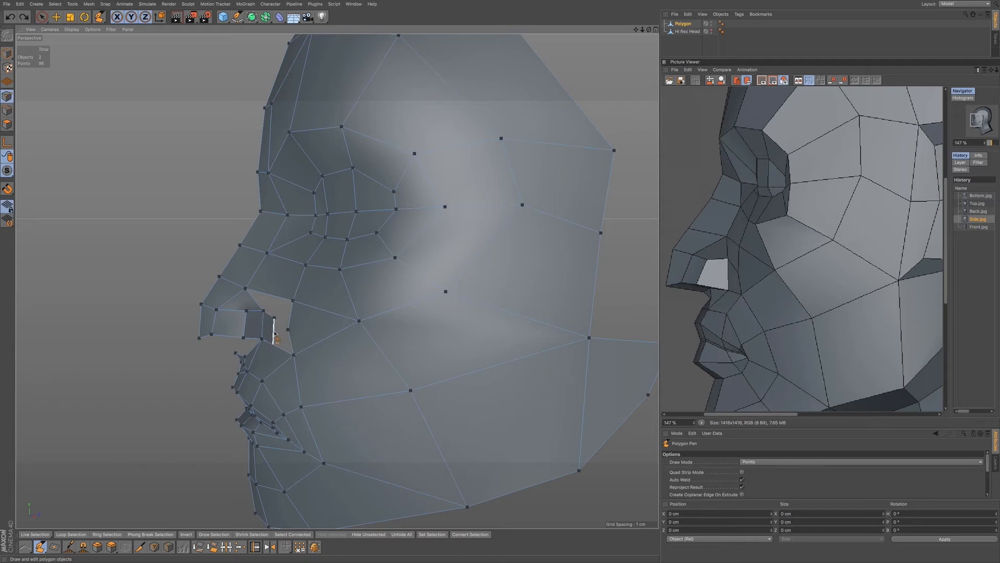
click(287, 341)
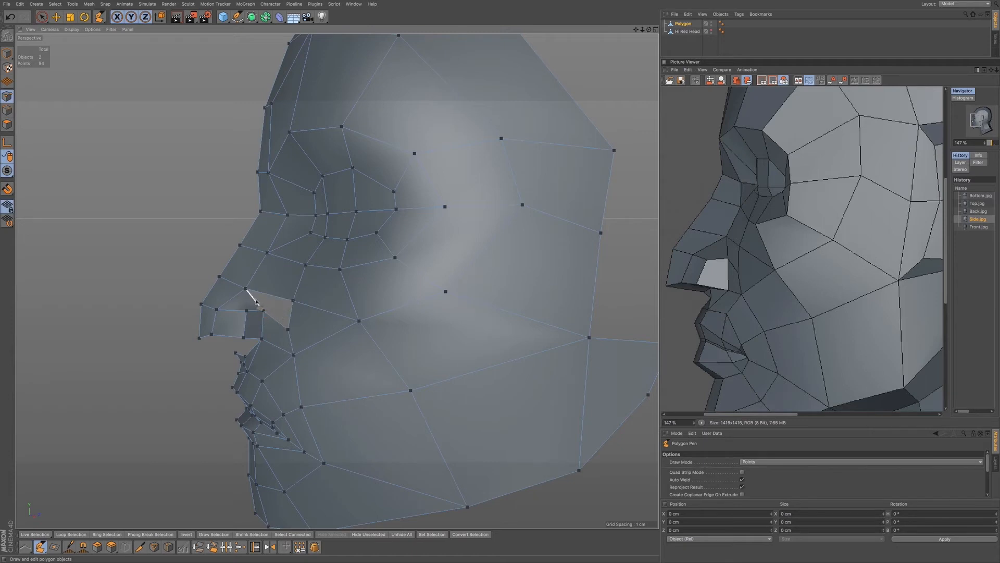
ctrl+drag(259, 302, 288, 329)
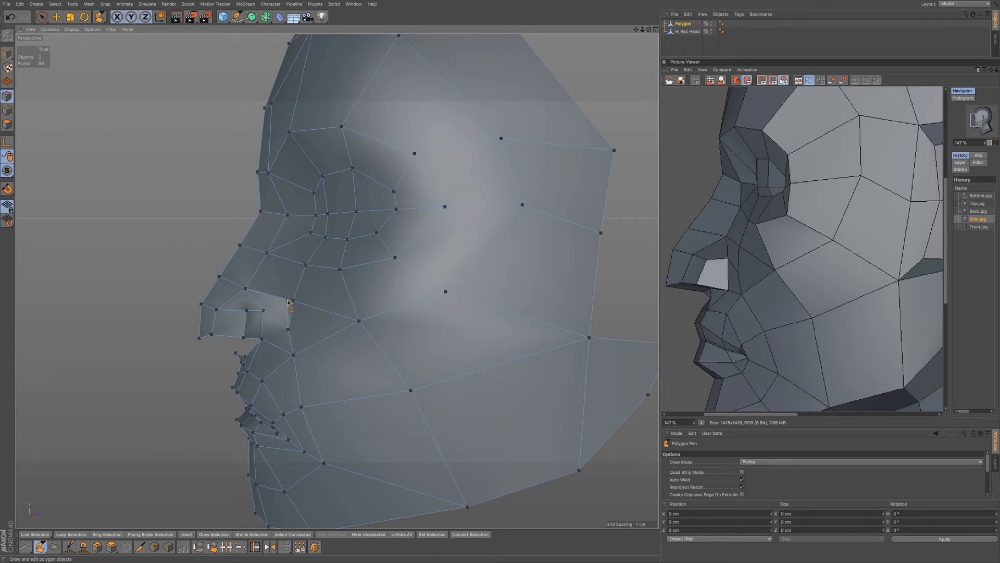
drag(292, 302, 294, 301)
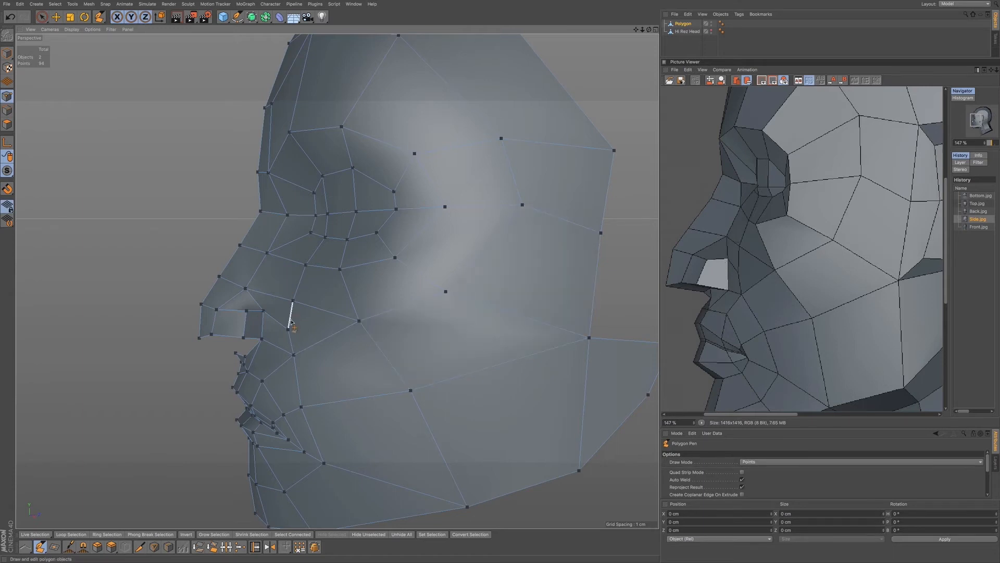
Using the Bottom.jpg reference, extrude the underside edges of the nose down to the upper lip and weld them to its border points
alt+drag(287, 362, 342, 346)
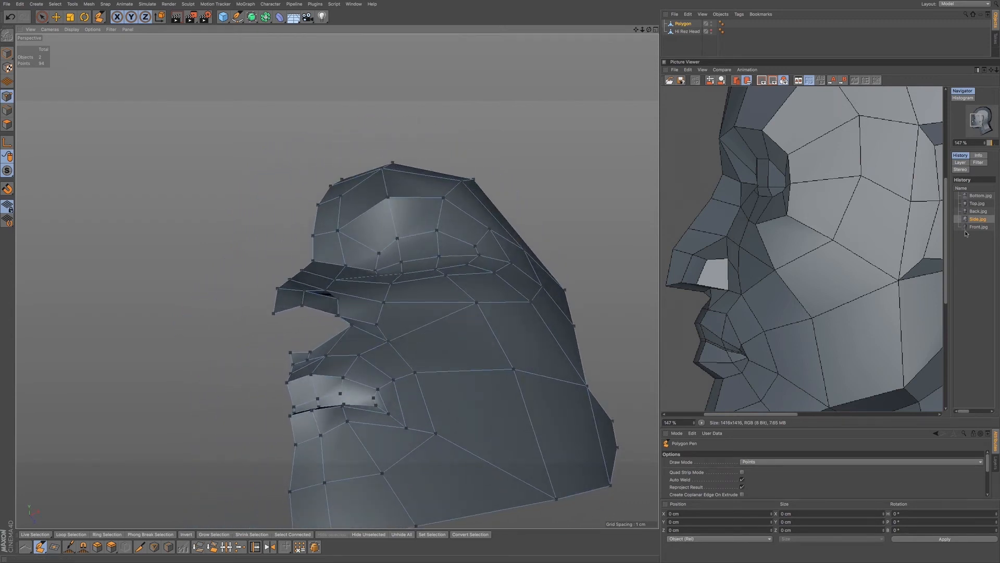
click(979, 196)
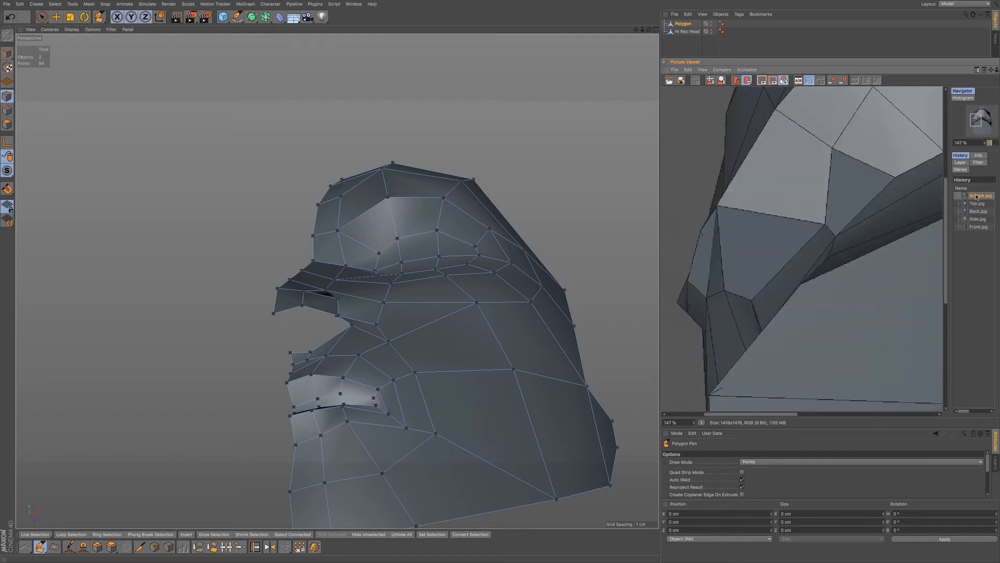
drag(812, 224, 788, 220)
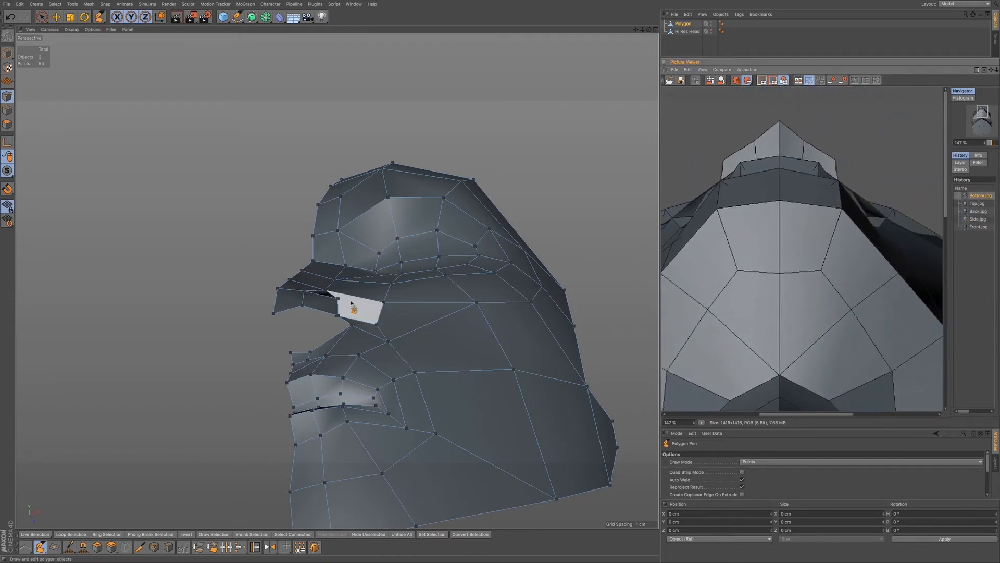
mouse_move(358, 319)
alt+mouse_down()
mouse_move(346, 320)
mouse_move(354, 313)
alt+mouse_up()
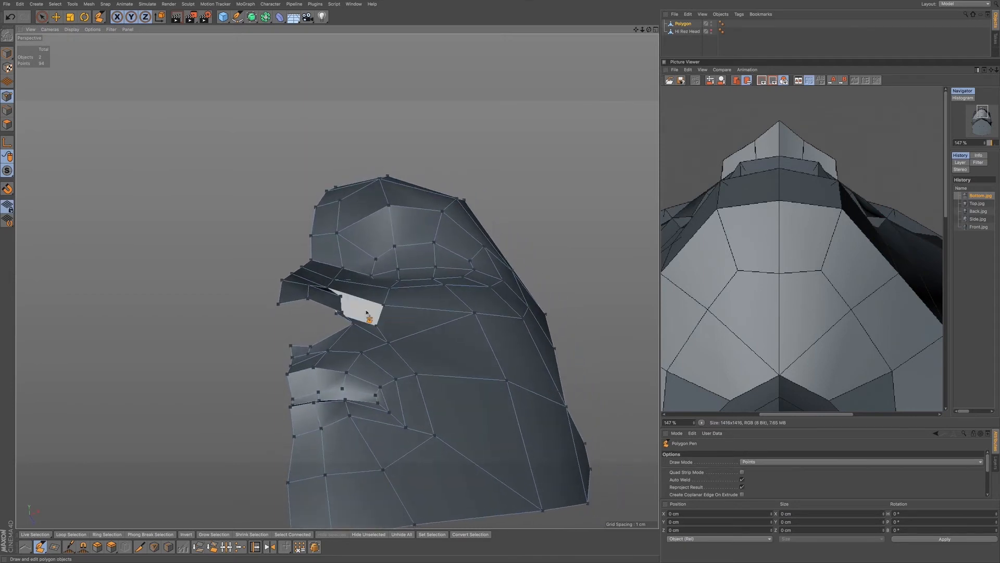
ctrl+drag(295, 301, 312, 348)
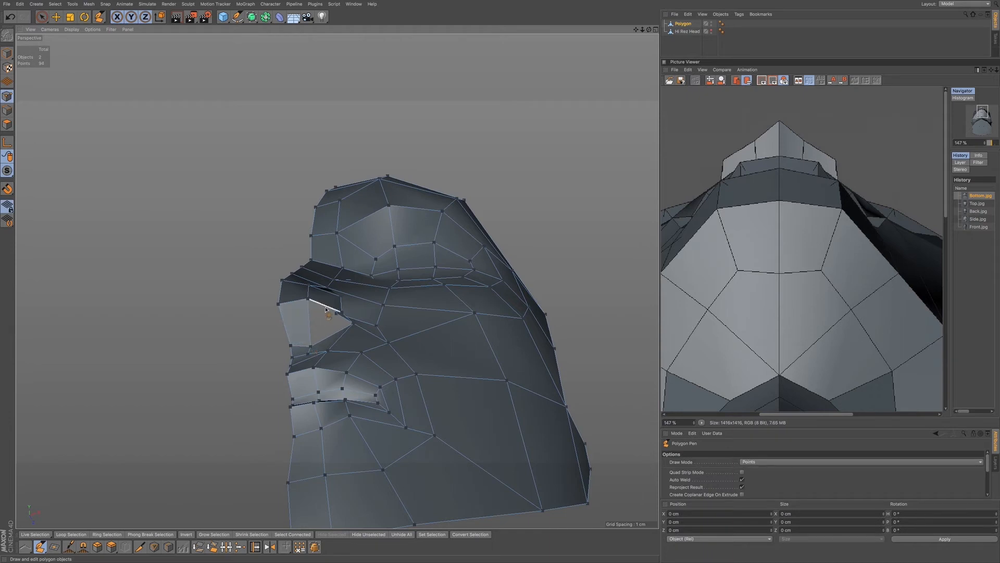
mouse_move(331, 310)
alt+mouse_down()
mouse_move(336, 320)
mouse_move(324, 301)
alt+mouse_up()
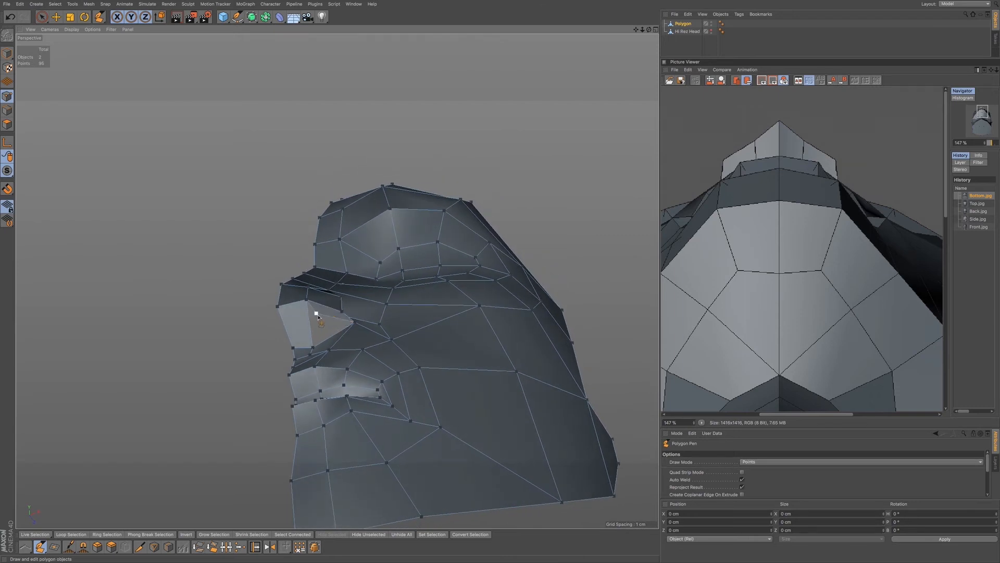
drag(314, 347, 323, 331)
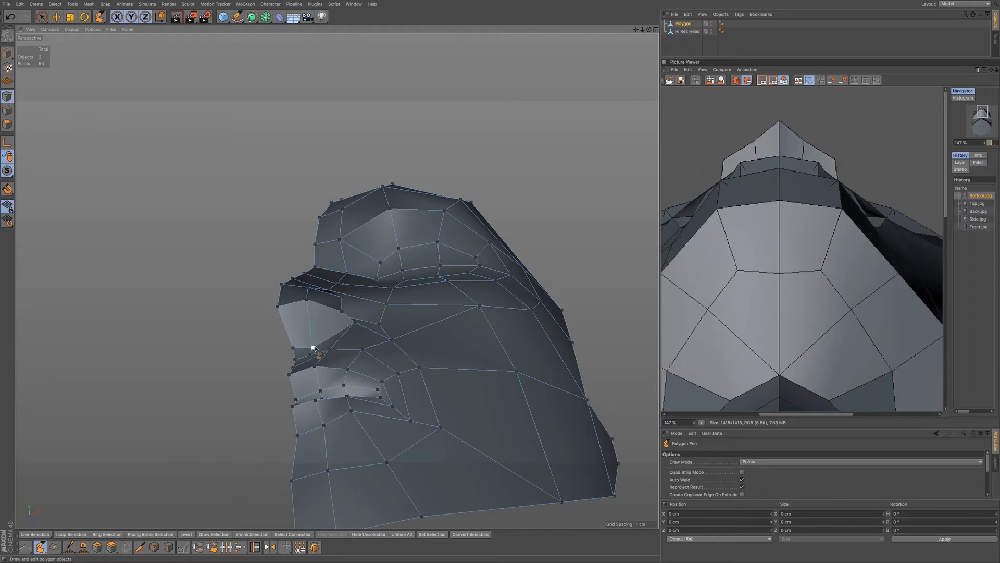
Nudge the centre-line point between the nose base and the upper lip slightly sideways
alt+drag(327, 311, 323, 343)
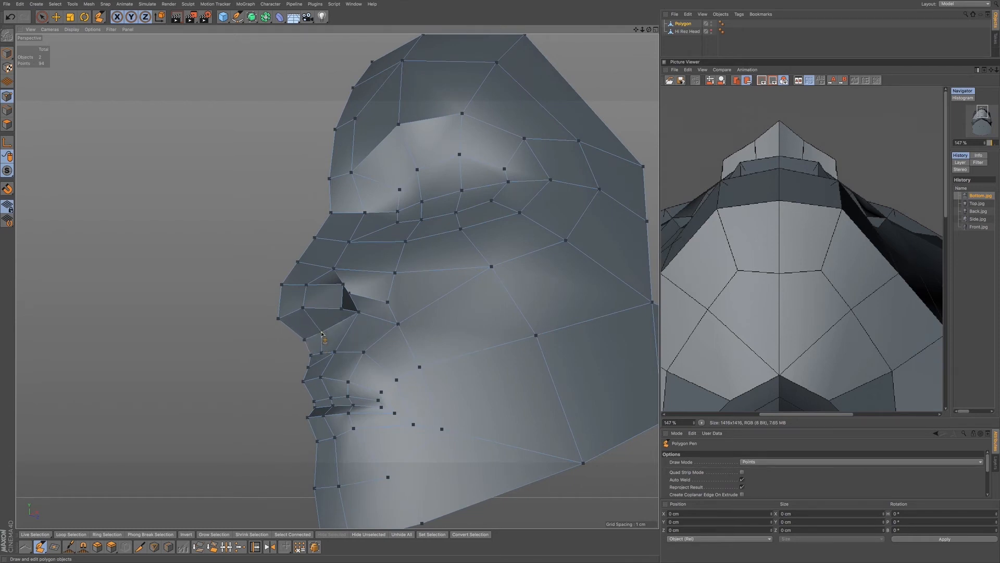
alt+drag(357, 329, 409, 361)
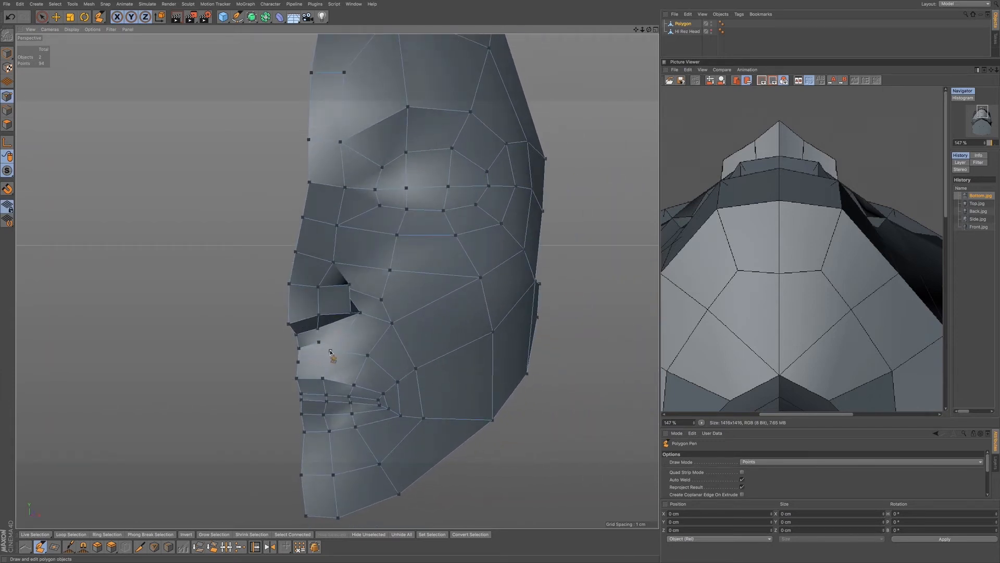
mouse_move(356, 341)
alt+mouse_down()
mouse_move(335, 377)
mouse_move(360, 329)
alt+mouse_up()
drag(297, 346, 299, 345)
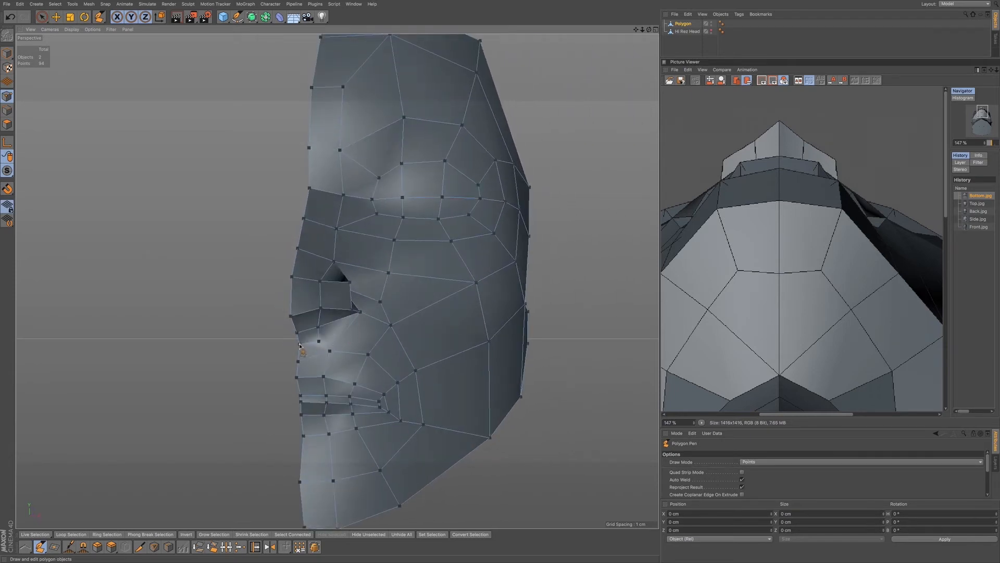
alt+drag(348, 345, 353, 295)
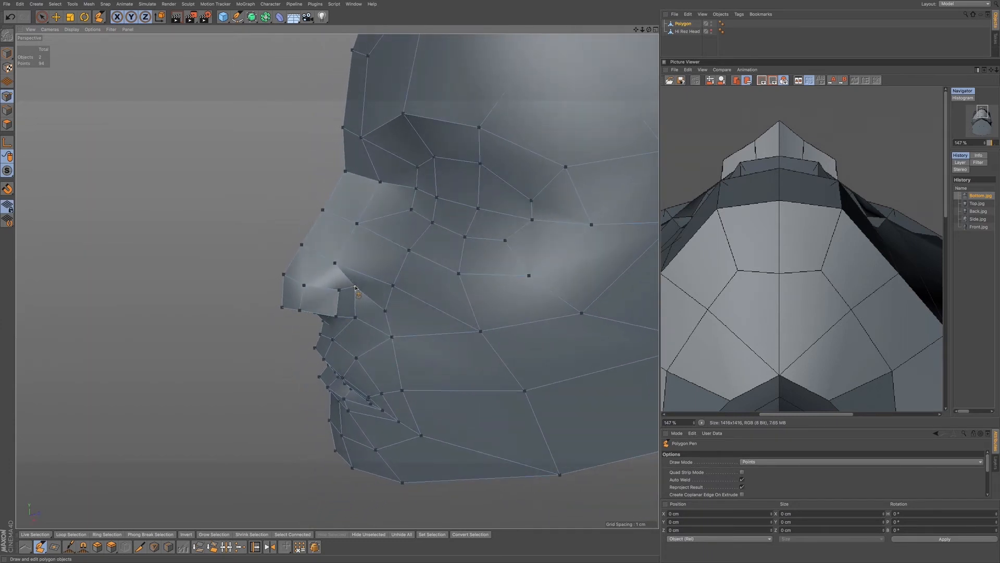
Examine the side of the mesh and the Side.jpg reference, zoomed out to 79%, for the polygon layout around the ear
alt+drag(355, 287, 416, 268)
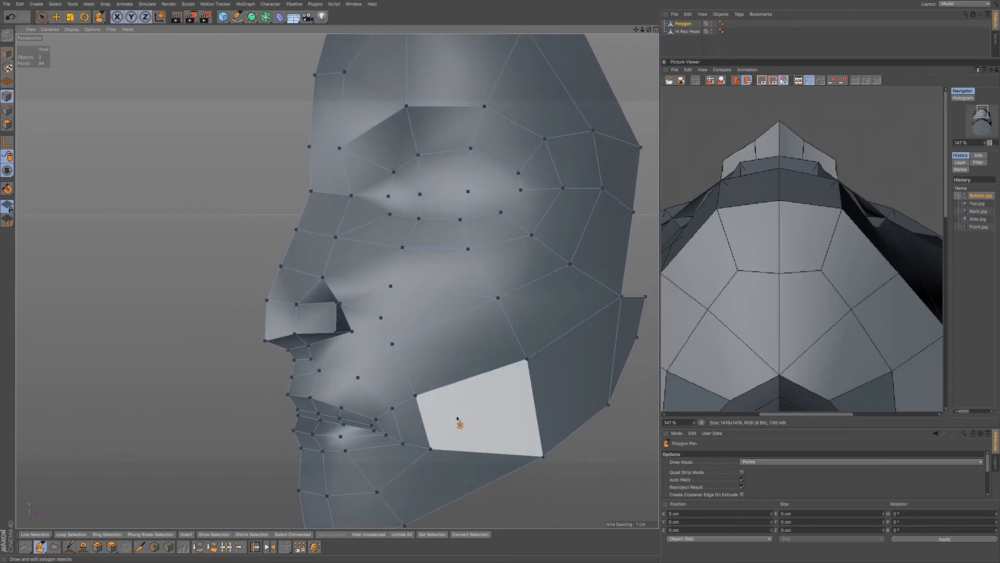
alt+drag(476, 286, 365, 261)
click(363, 258)
click(433, 282)
click(979, 219)
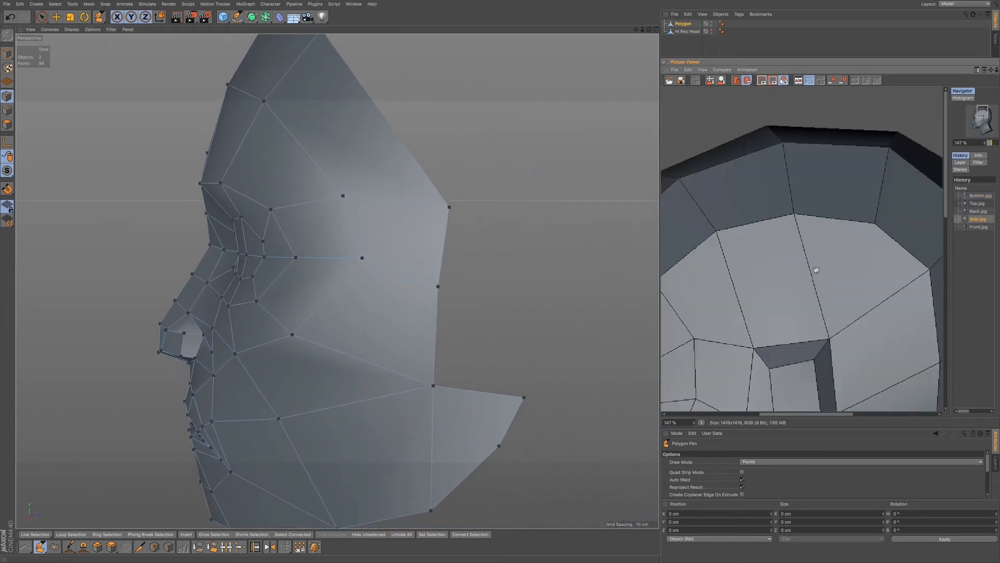
scroll(816, 277, down, 10)
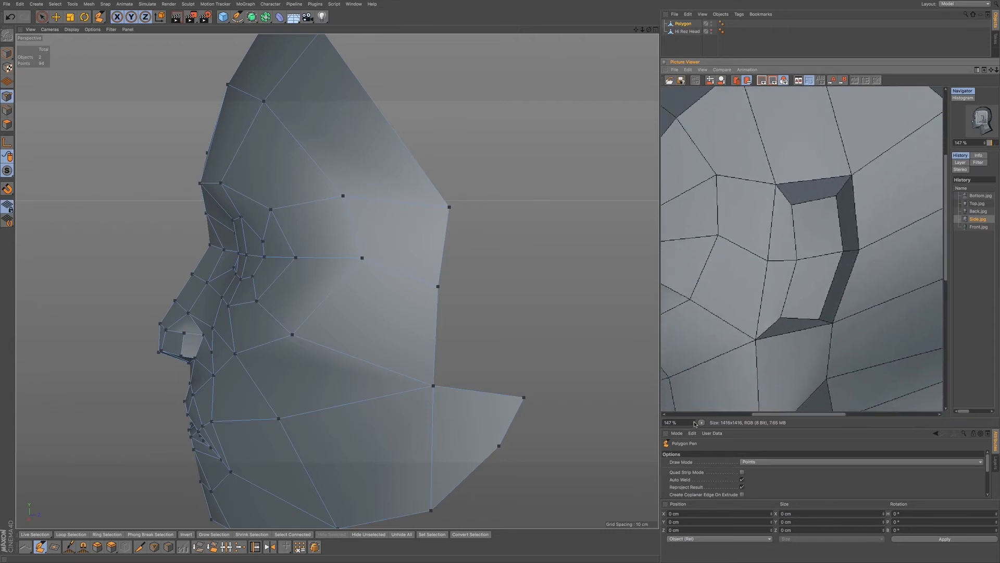
drag(695, 425, 691, 454)
drag(789, 327, 793, 301)
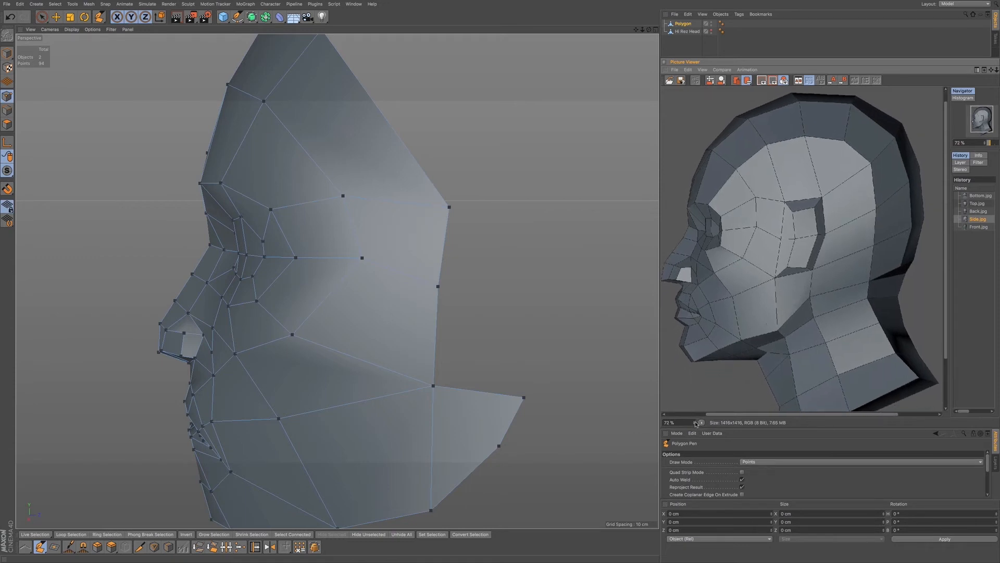
drag(695, 423, 696, 421)
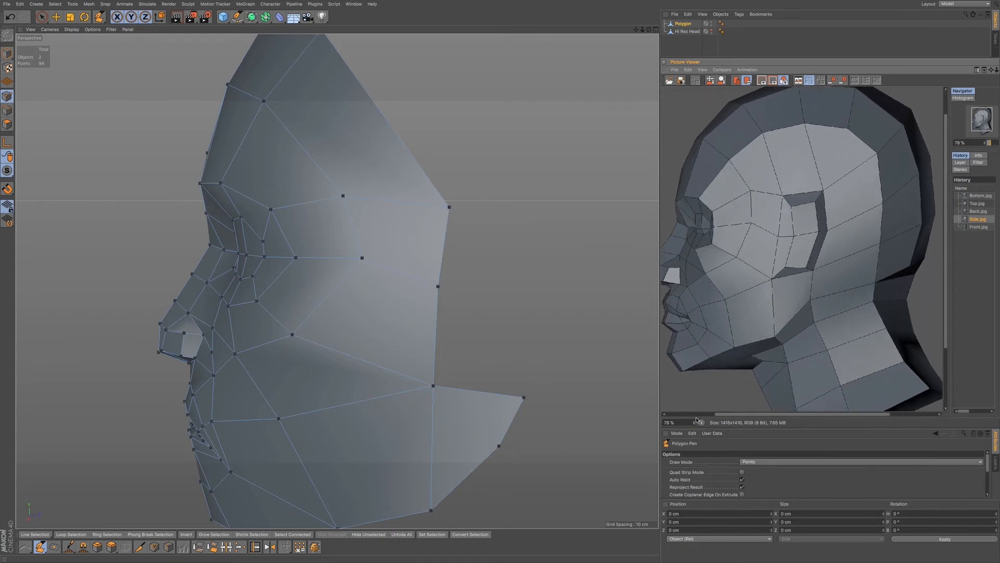
drag(774, 290, 781, 289)
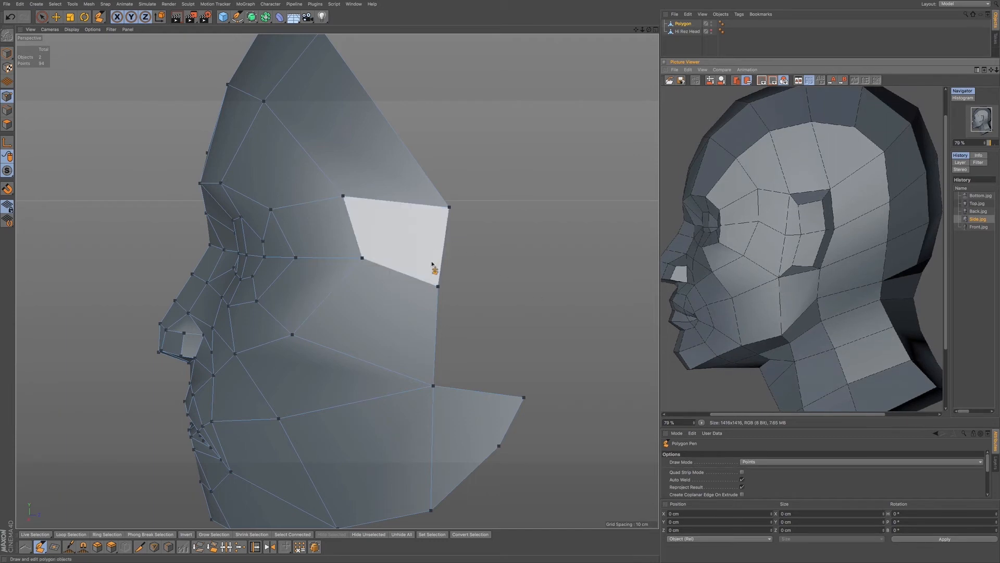
Show the Hi Rez Head and extrude the two border edges in front of the ear backward across it, welding the lower polygon to the jaw corner
alt+drag(396, 263, 495, 188)
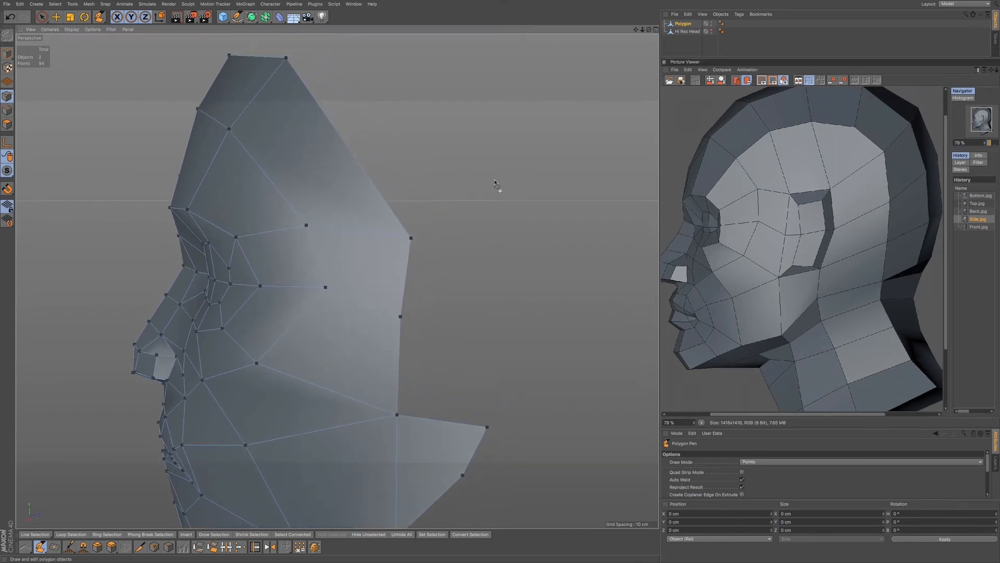
click(712, 32)
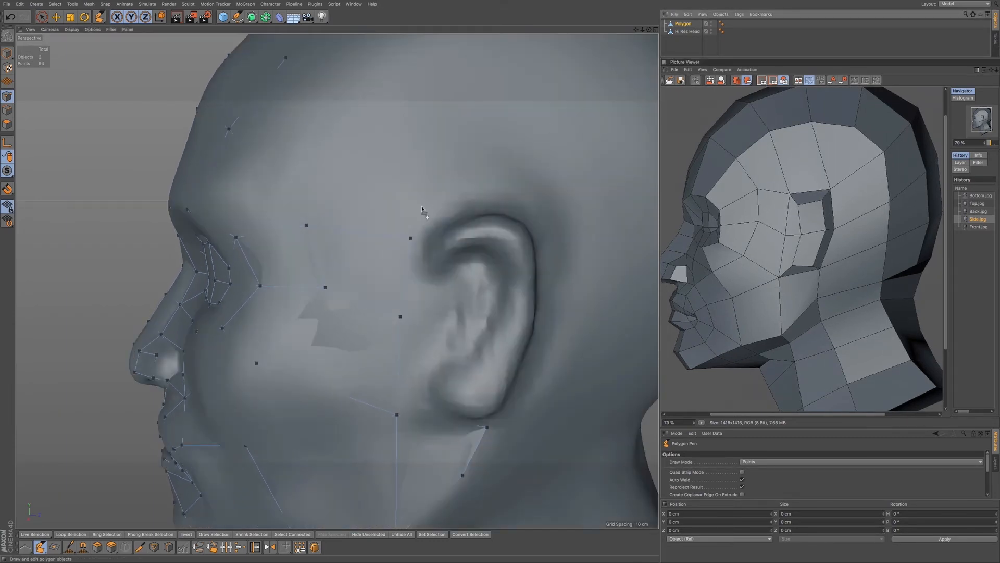
alt+middle_drag(377, 258, 370, 285)
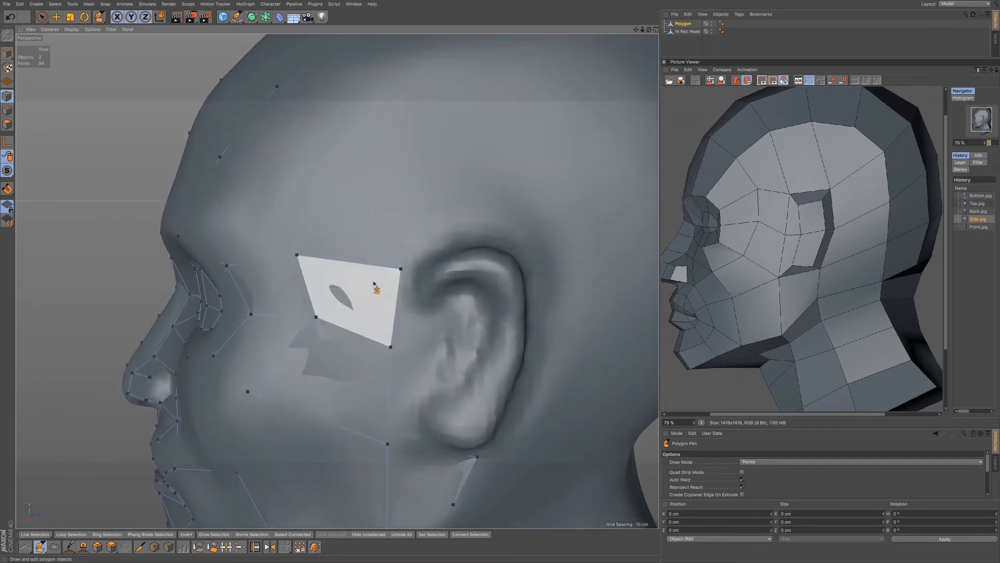
alt+drag(429, 283, 452, 265)
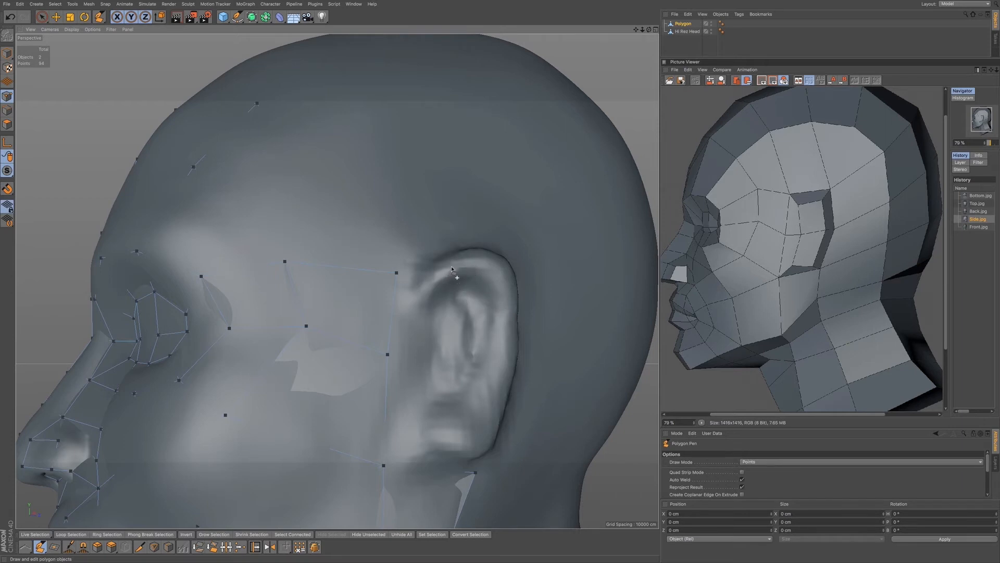
alt+drag(451, 266, 447, 336)
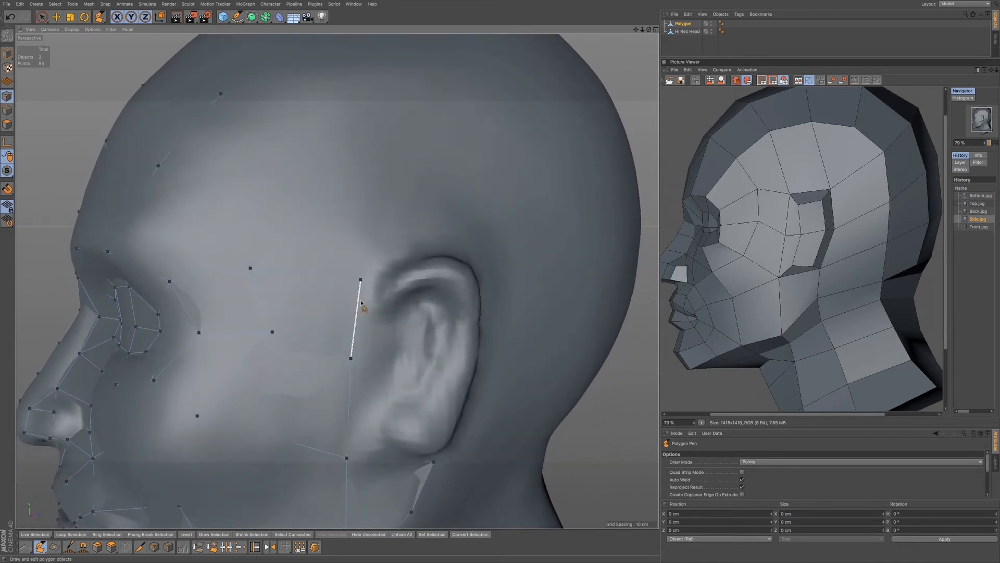
ctrl+drag(367, 302, 472, 294)
ctrl+drag(401, 355, 433, 462)
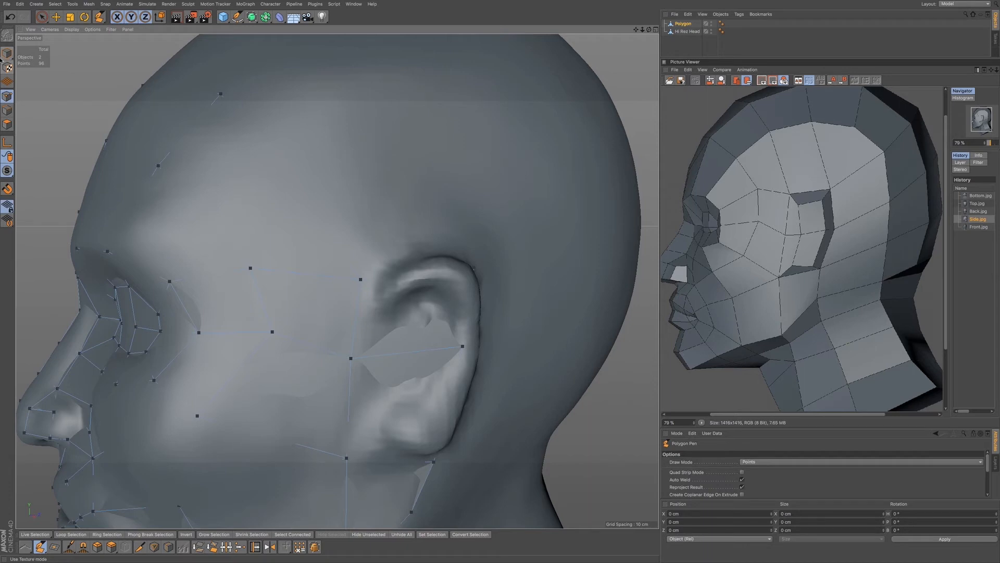
Select the two new ear polygons and inset them together with Extrude Inner at a 0.41 cm offset
click(6, 124)
click(41, 16)
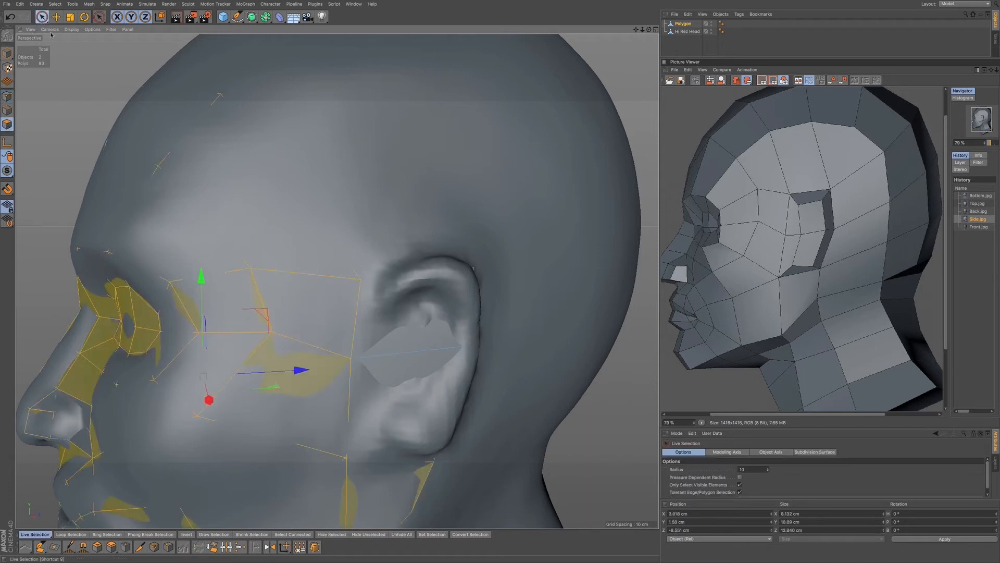
click(405, 343)
drag(403, 392, 437, 351)
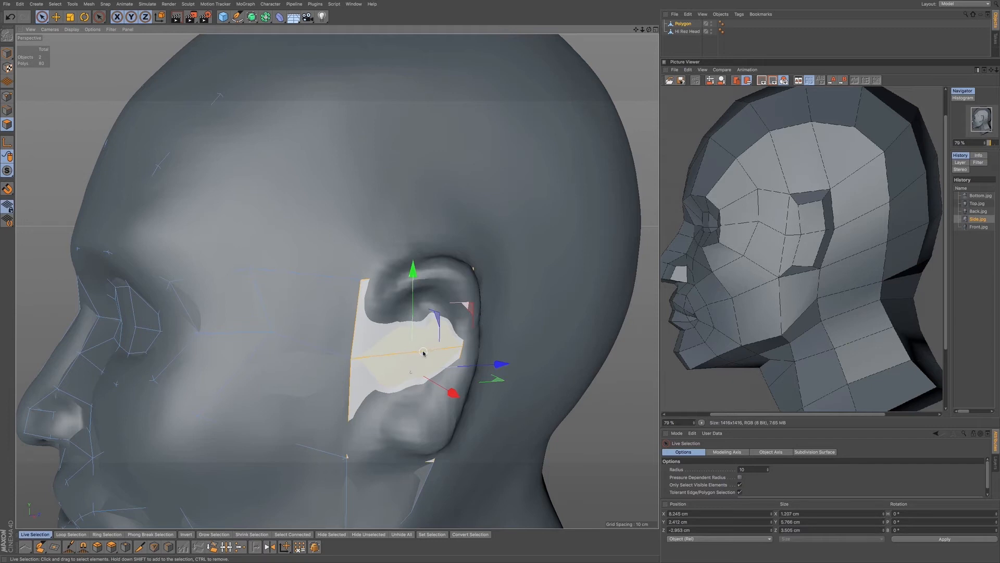
key(i)
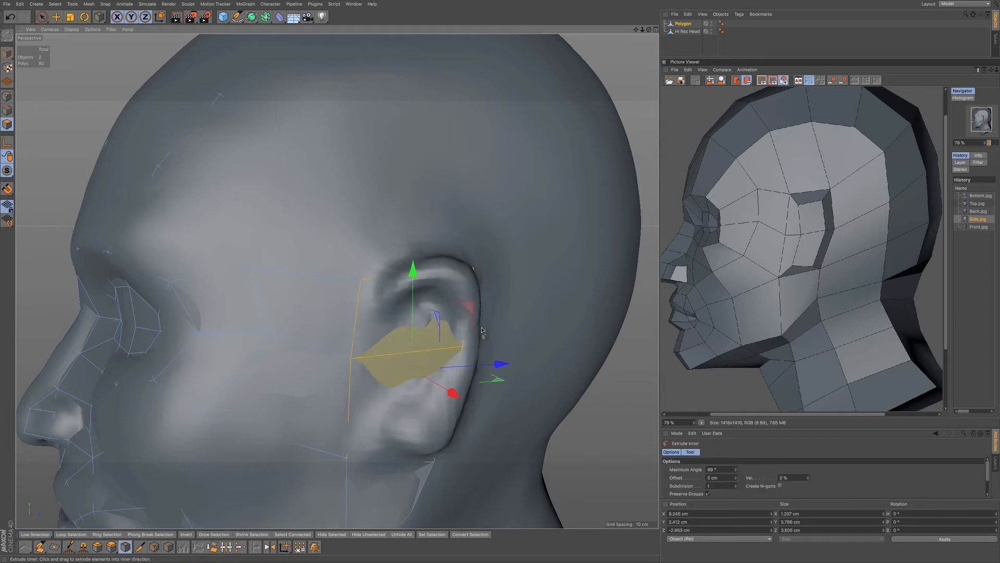
drag(500, 333, 487, 332)
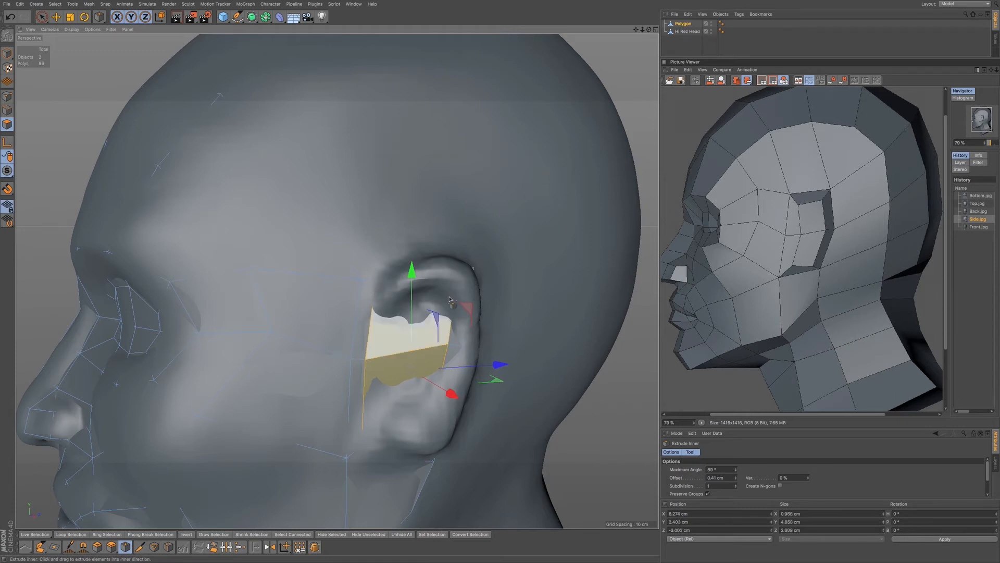
Hide the Hi Rez Head and pull the inset ear polygons' points inward with the Polygon Pen to widen the surrounding border
click(711, 31)
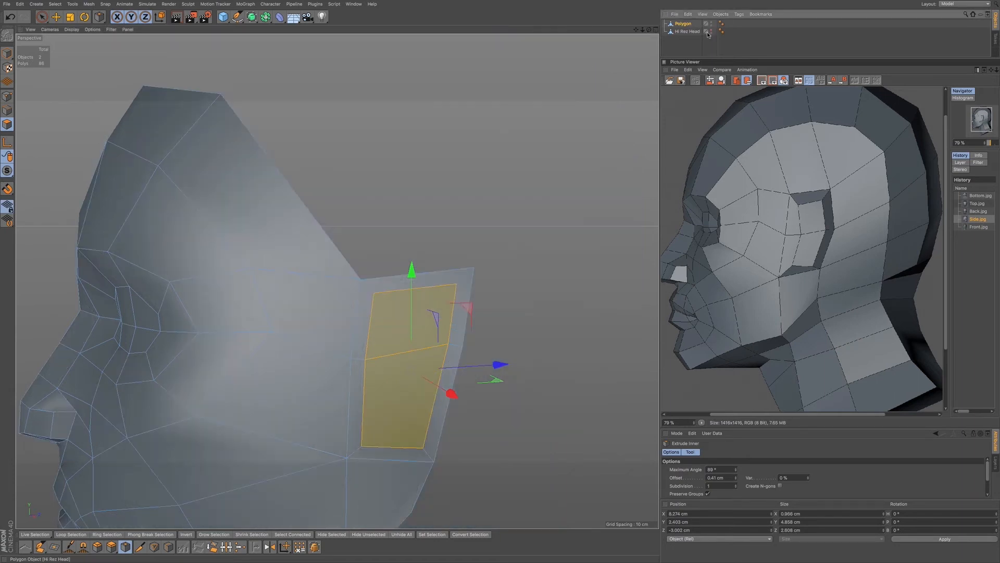
shift+click(417, 362)
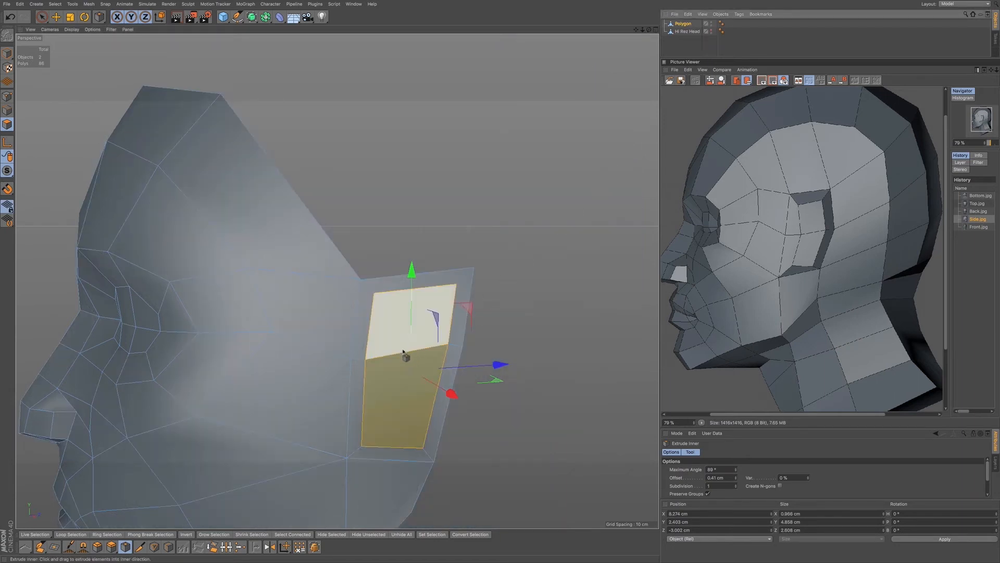
click(7, 96)
click(40, 546)
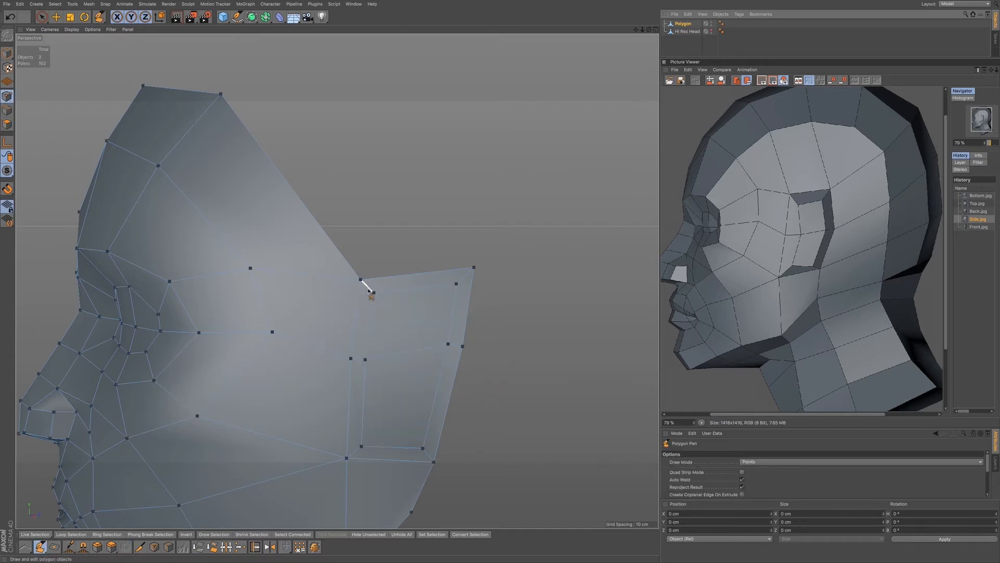
click(383, 299)
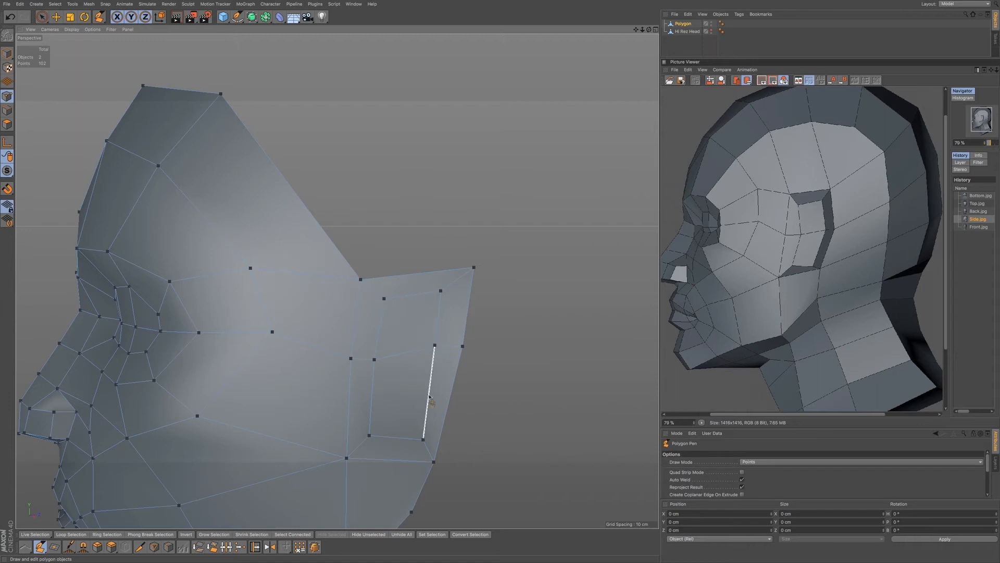
drag(369, 435, 371, 430)
Examine the open area above the forehead and ear against the Hi Rez Head and the Top.jpg reference
click(711, 31)
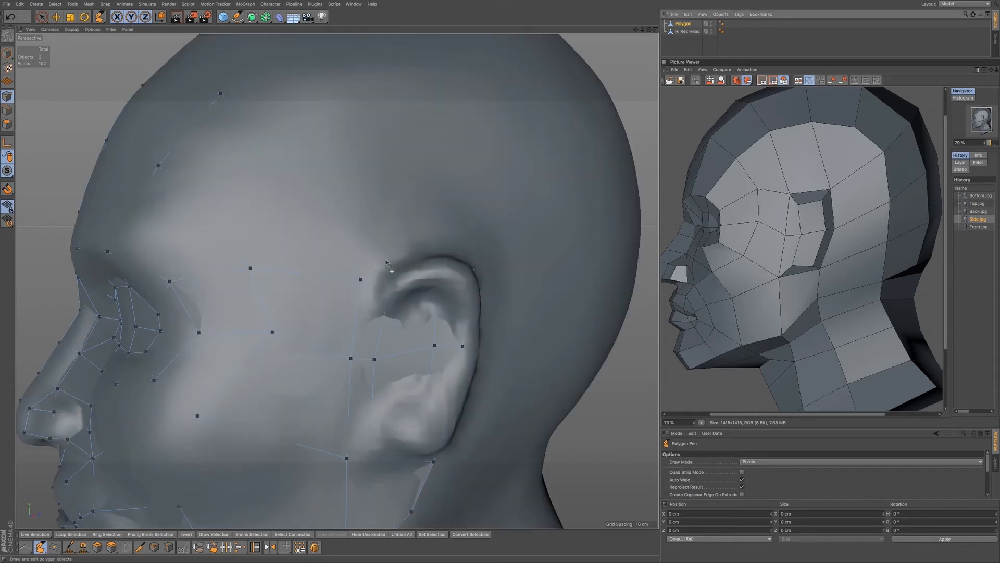
mouse_move(355, 183)
alt+mouse_down()
mouse_move(431, 190)
mouse_move(390, 211)
alt+mouse_up()
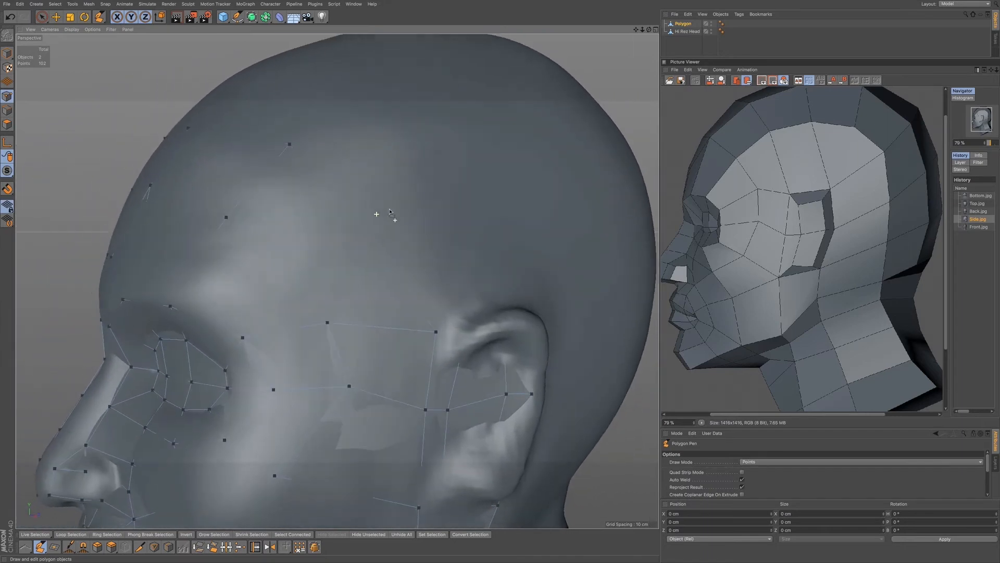
click(712, 32)
click(712, 31)
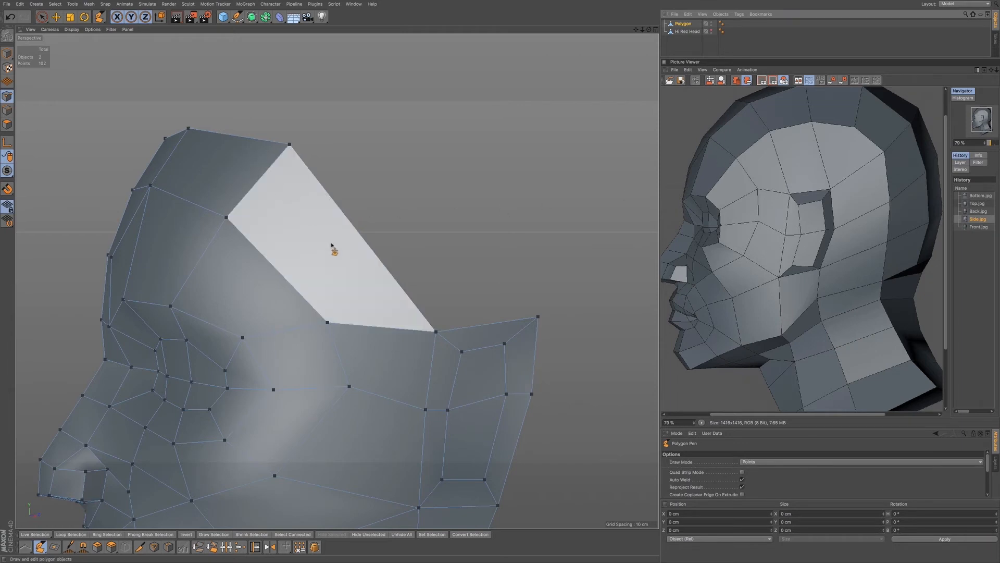
alt+drag(313, 279, 292, 297)
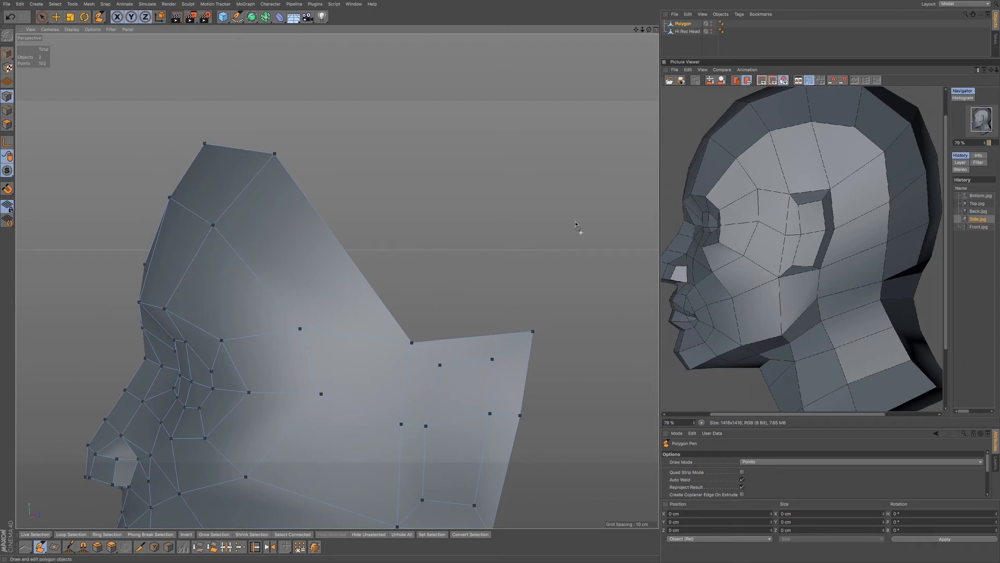
click(983, 205)
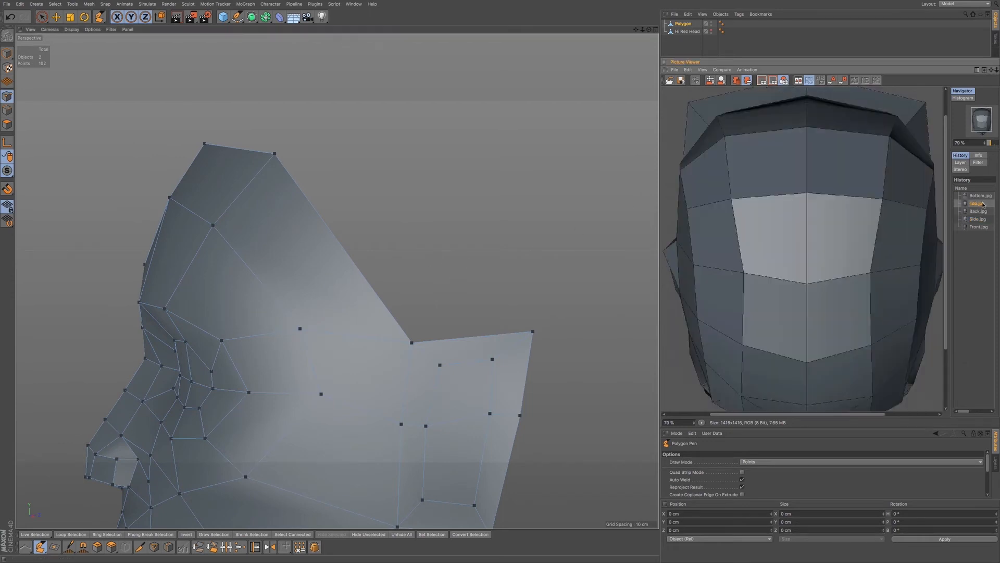
drag(851, 258, 851, 196)
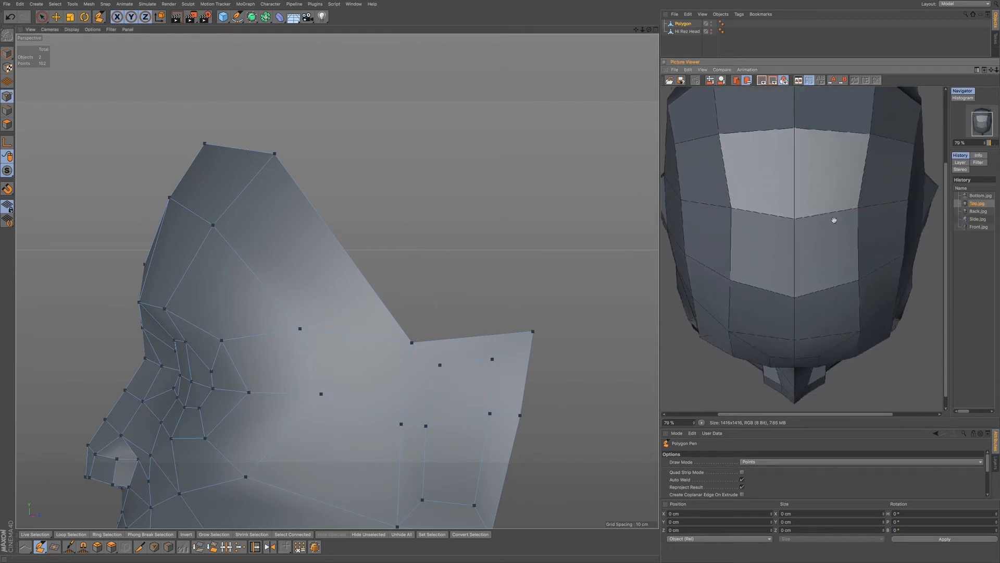
alt+drag(270, 327, 393, 354)
alt+drag(273, 323, 355, 288)
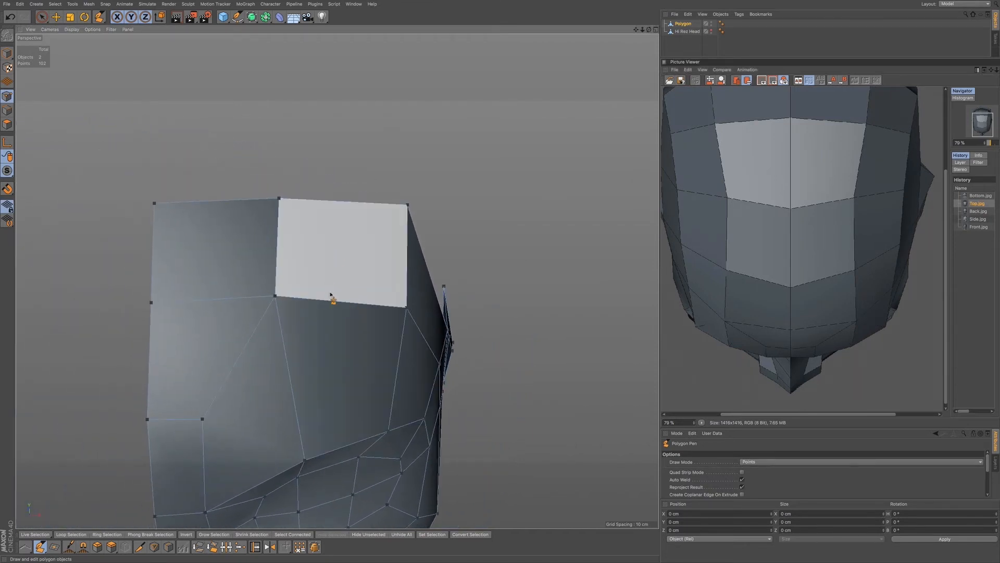
alt+drag(351, 251, 323, 289)
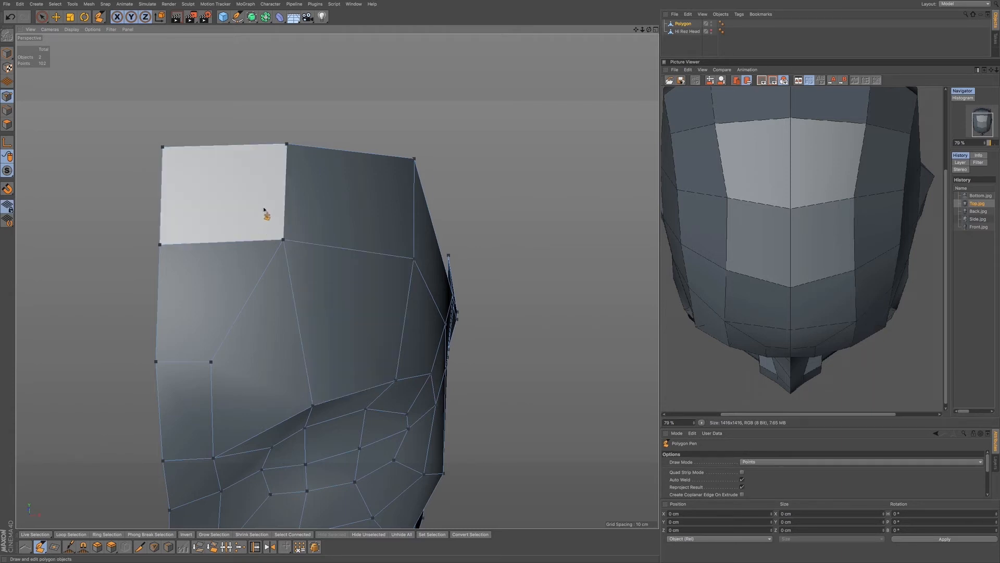
alt+middle_drag(265, 206, 259, 283)
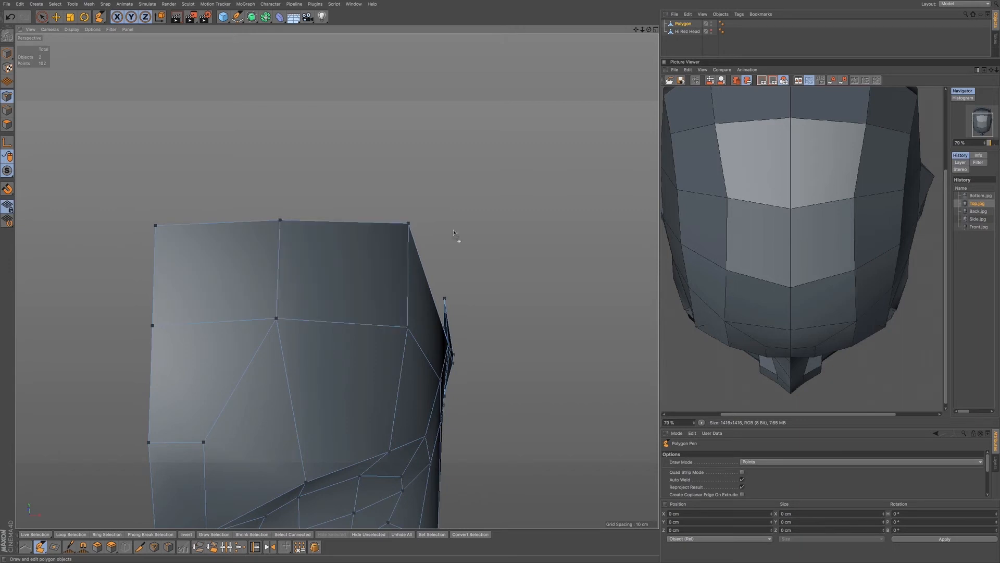
drag(821, 173, 820, 258)
Extrude the forehead's top border edges upward into two adjoining columns of three polygons each, starting at the centre line
alt+middle_drag(241, 279, 249, 358)
ctrl+drag(242, 303, 260, 102)
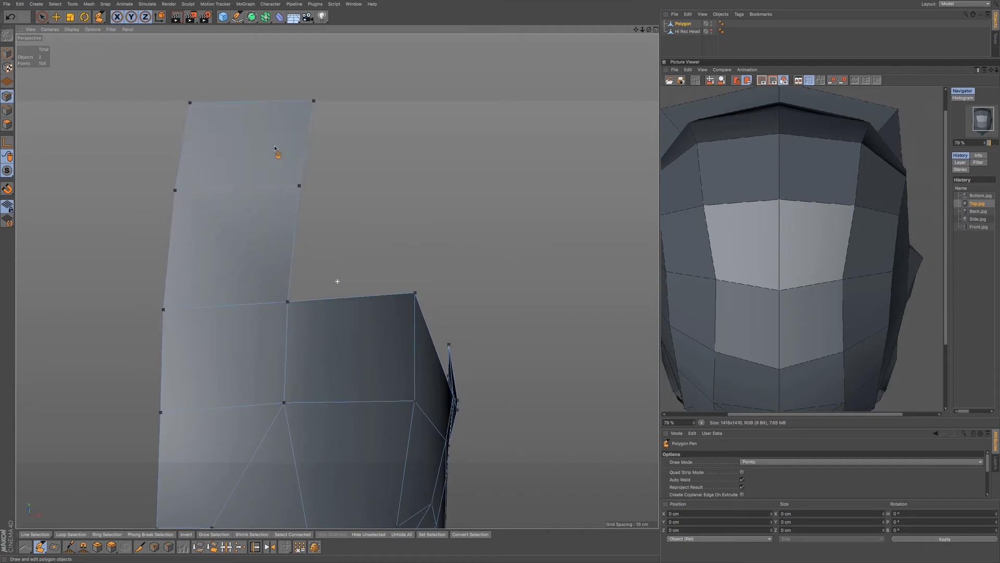
alt+middle_drag(275, 152, 281, 312)
ctrl+drag(259, 286, 284, 177)
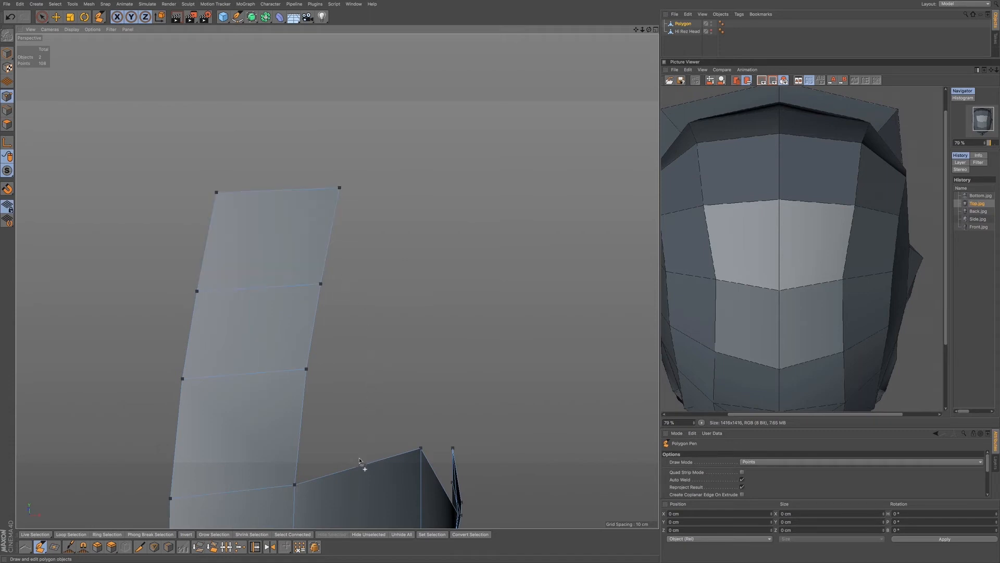
ctrl+drag(360, 460, 373, 354)
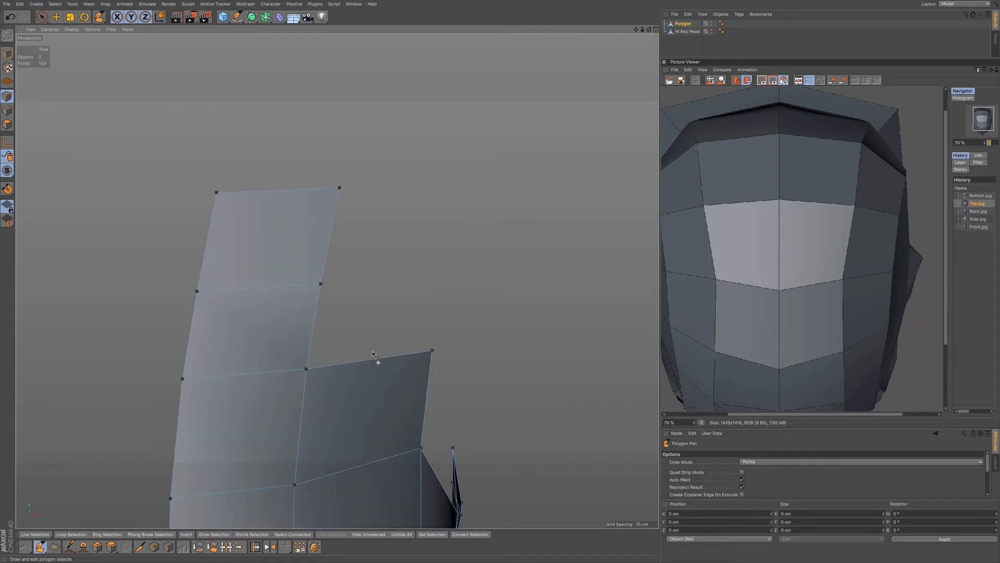
ctrl+drag(370, 356, 399, 190)
Examine the new crown strips in profile and the whole mesh from a distance
alt+middle_drag(400, 256, 373, 166)
alt+drag(360, 318, 219, 260)
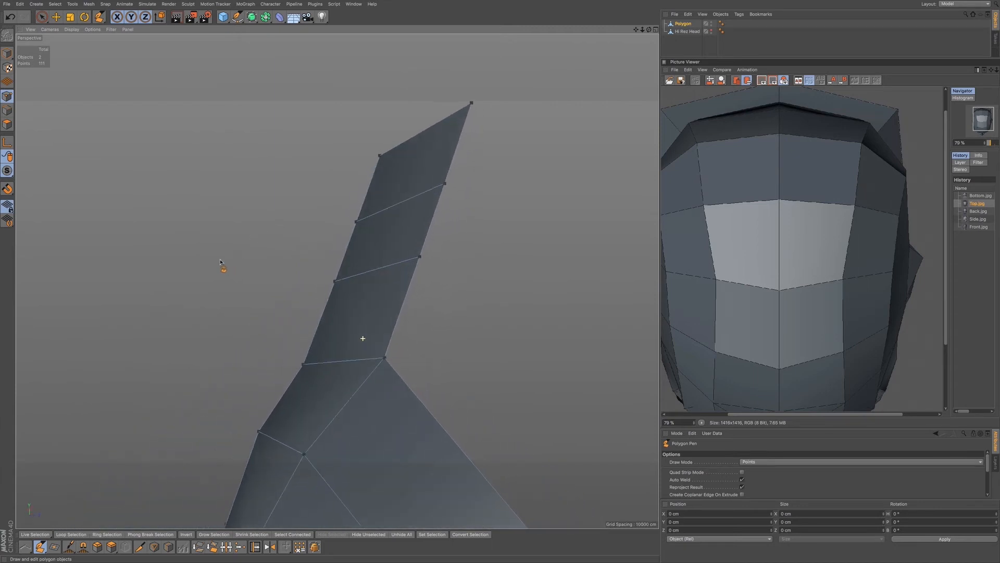
alt+middle_drag(330, 341, 298, 231)
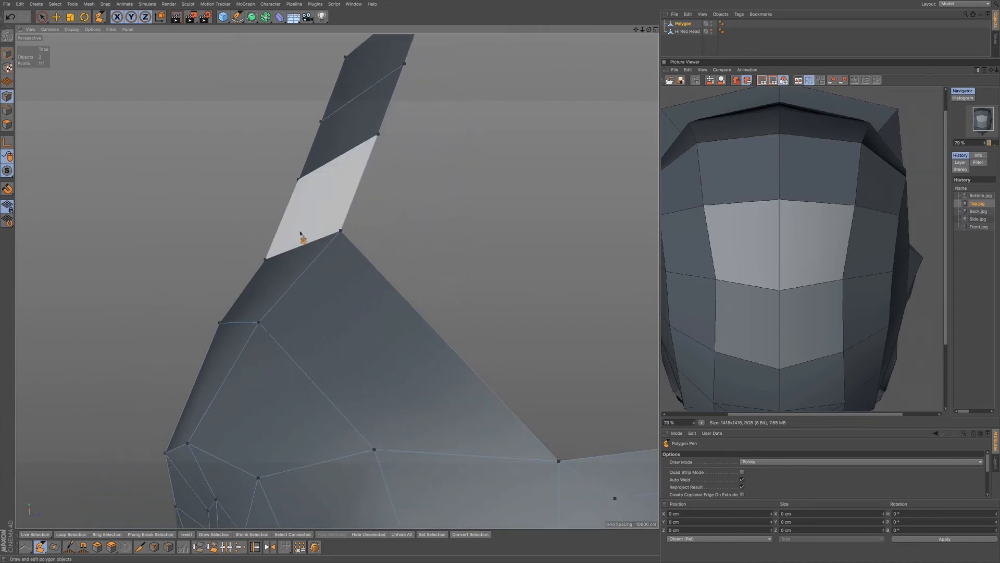
mouse_move(313, 291)
alt+mouse_down()
mouse_move(333, 267)
mouse_move(326, 290)
alt+mouse_up()
alt+right_drag(326, 291, 337, 383)
alt+drag(326, 303, 334, 390)
alt+drag(323, 305, 334, 339)
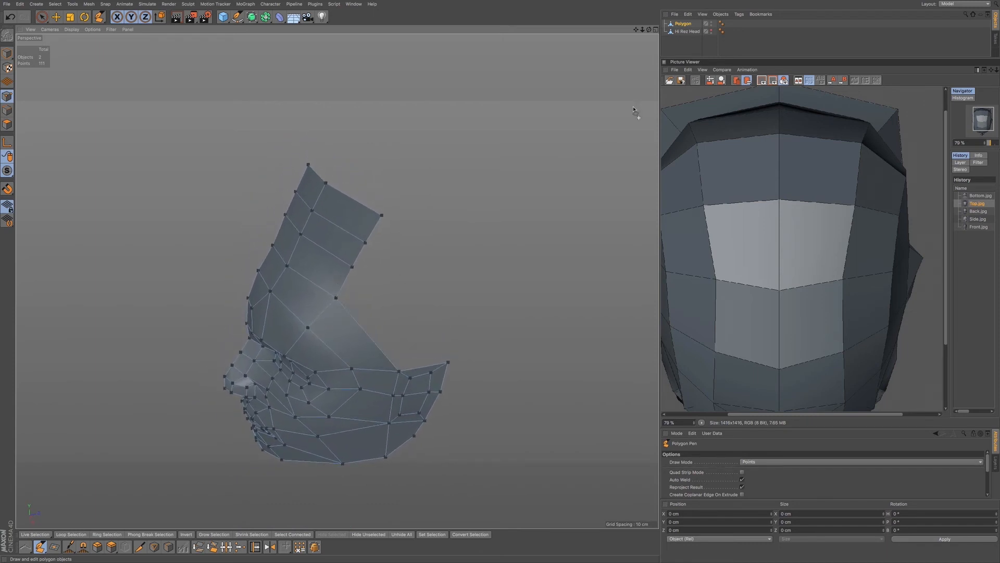
Compare the crown columns with the Hi Rez Head, and undo both columns back to the forehead's top border
click(713, 31)
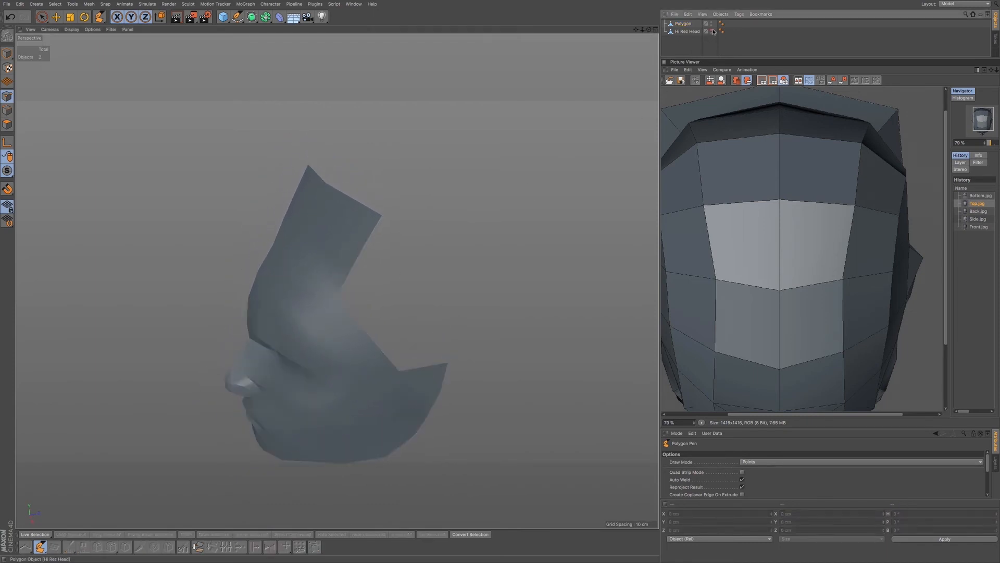
click(714, 31)
alt+drag(336, 289, 353, 268)
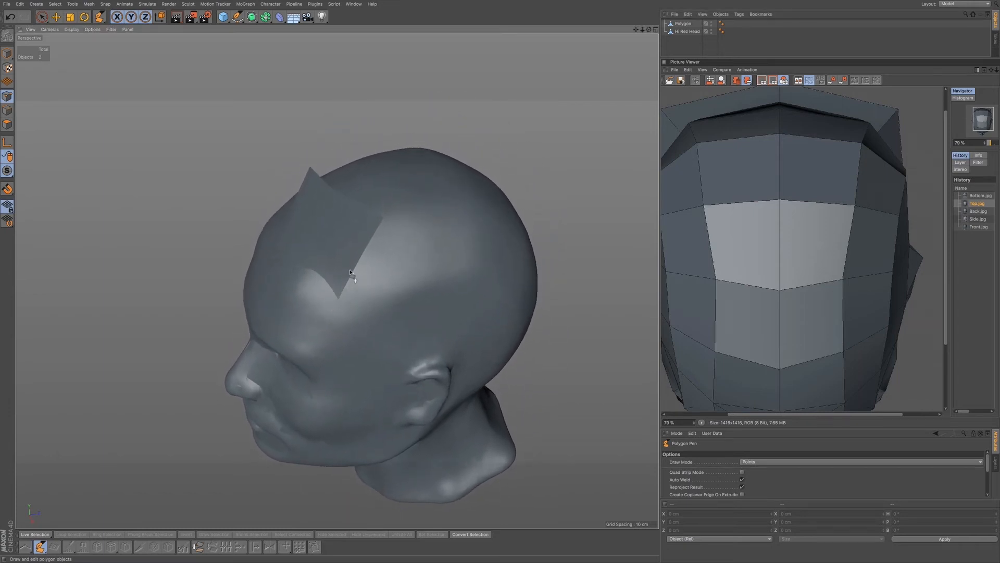
key(ctrl+z)
key(ctrl+z)
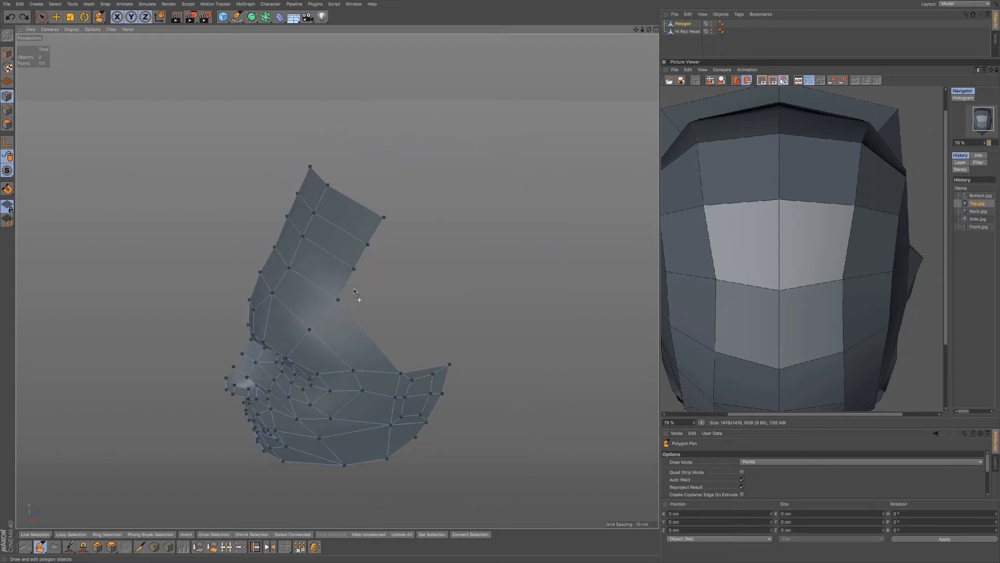
key(ctrl+z)
key(ctrl+z)
key(ctrl+z)
key(ctrl+z)
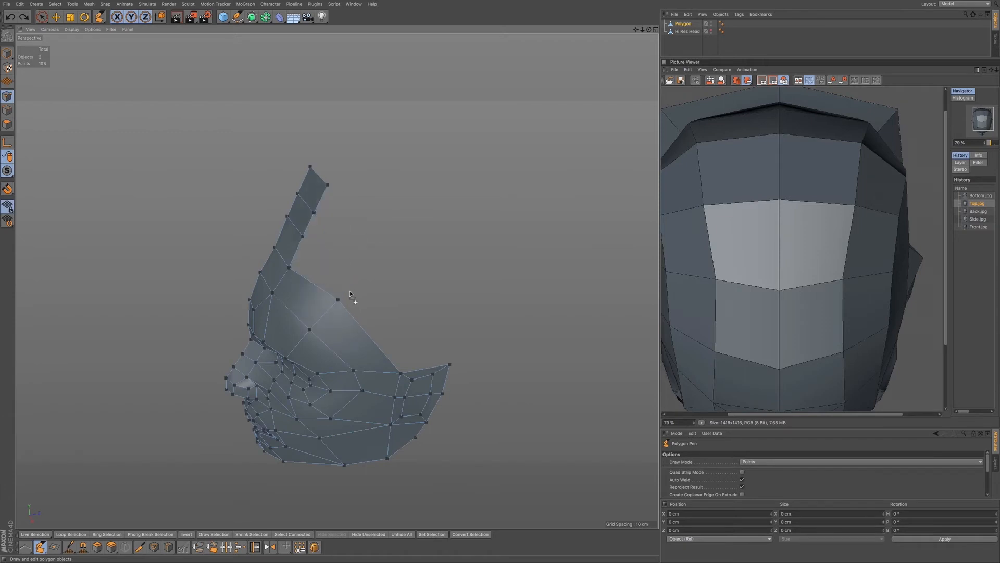
key(ctrl+z)
key(ctrl+z)
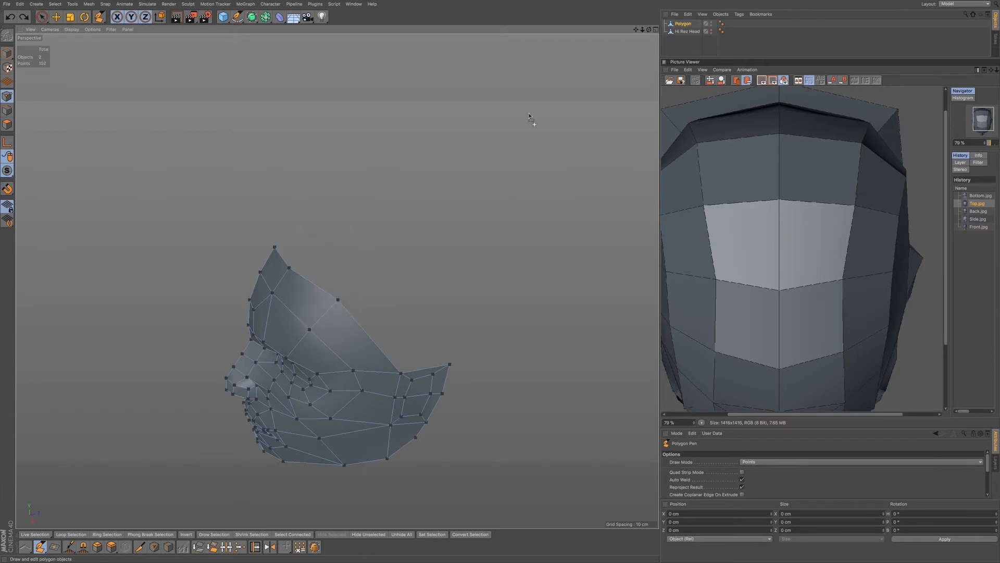
Show the Hi Rez Head and extrude the Polygon object's top forehead edge at the centre line into three polygons over the crown
click(713, 32)
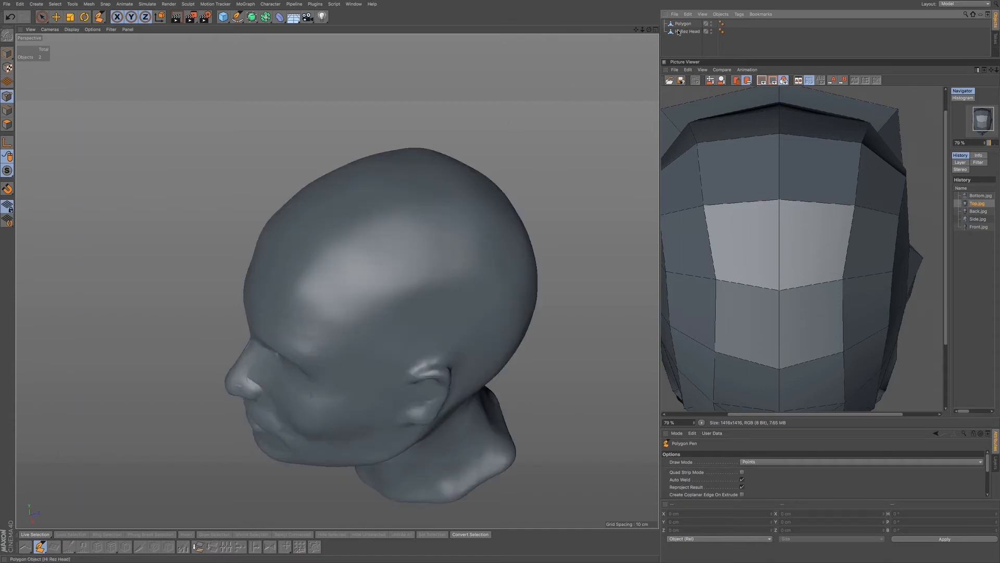
click(689, 25)
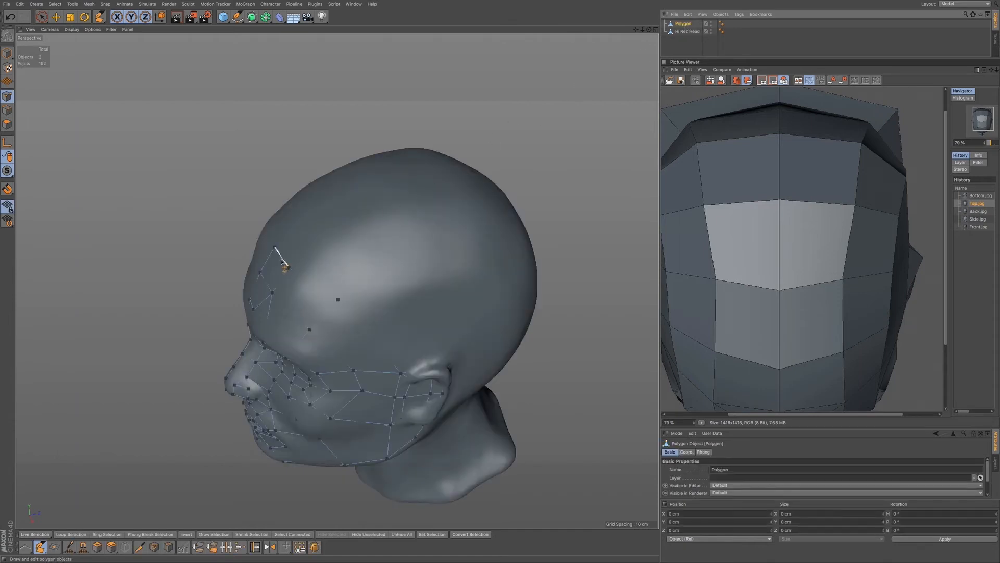
ctrl+drag(282, 258, 407, 171)
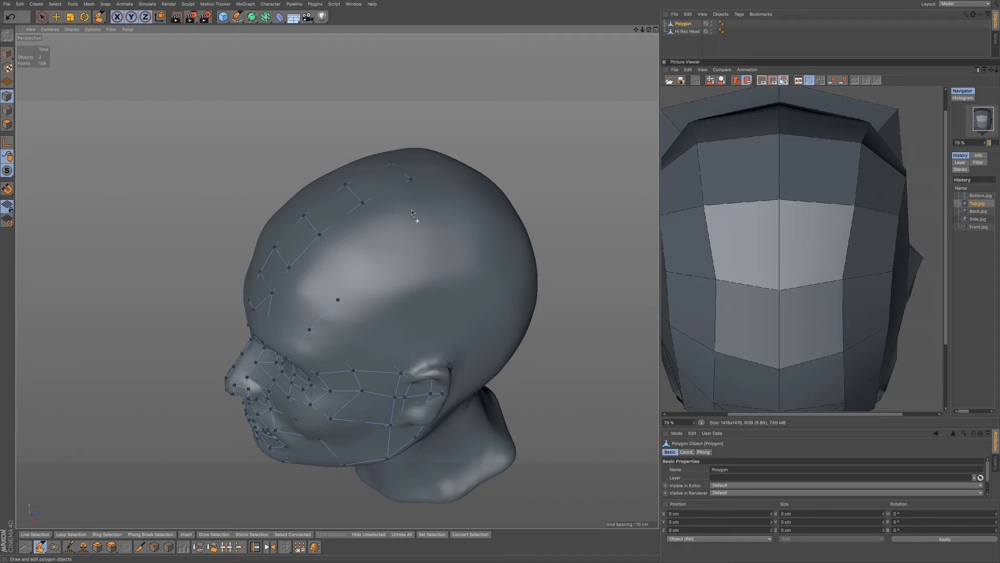
alt+middle_drag(394, 259, 403, 197)
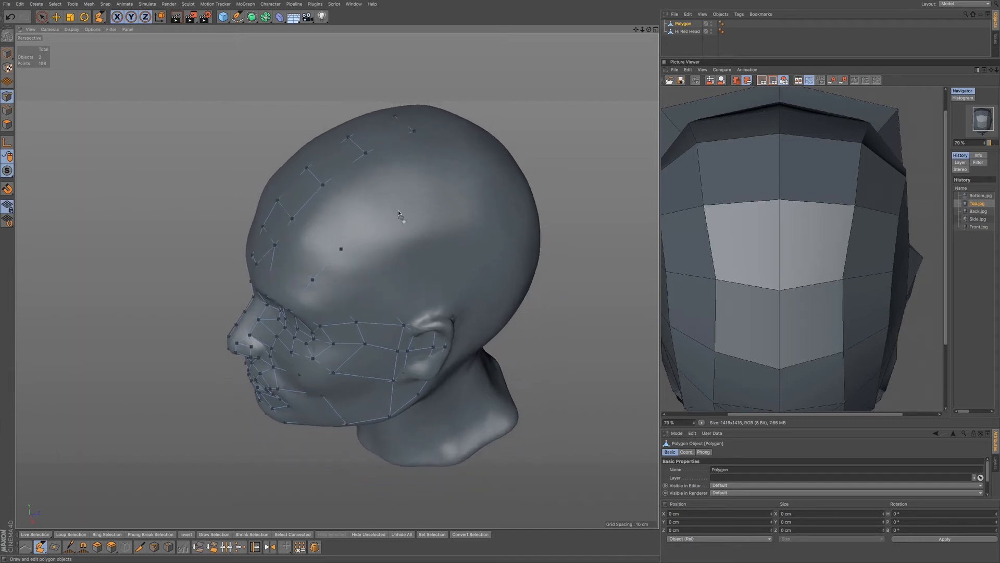
alt+drag(396, 247, 462, 237)
Compare the crown strip with Top.jpg and slide its cross edges and the outer point above the forehead farther back
mouse_move(786, 173)
mouse_down()
mouse_move(785, 200)
mouse_move(782, 168)
mouse_up()
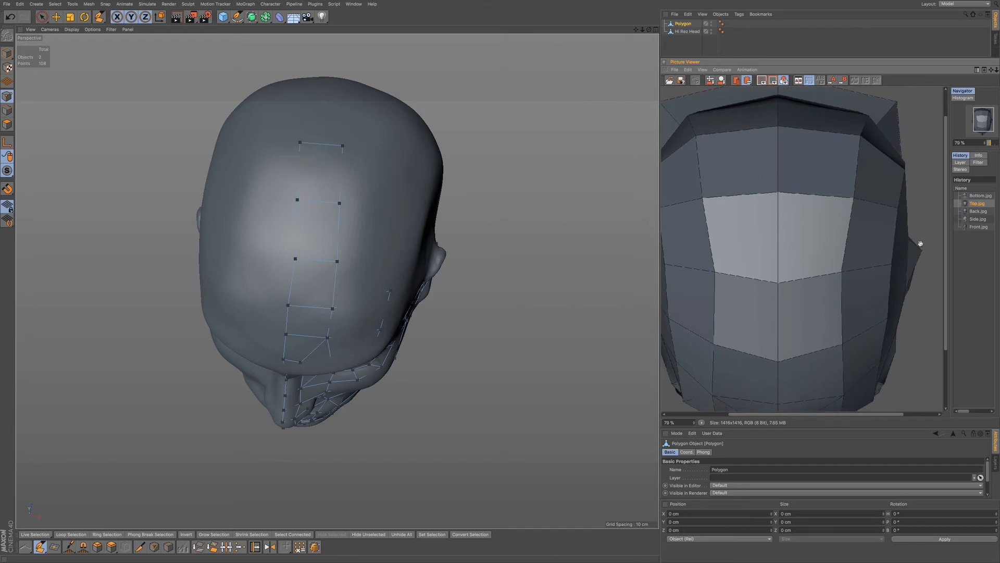
alt+middle_drag(391, 215, 513, 288)
alt+middle_drag(435, 256, 452, 280)
alt+right_drag(450, 282, 470, 285)
alt+drag(480, 291, 470, 262)
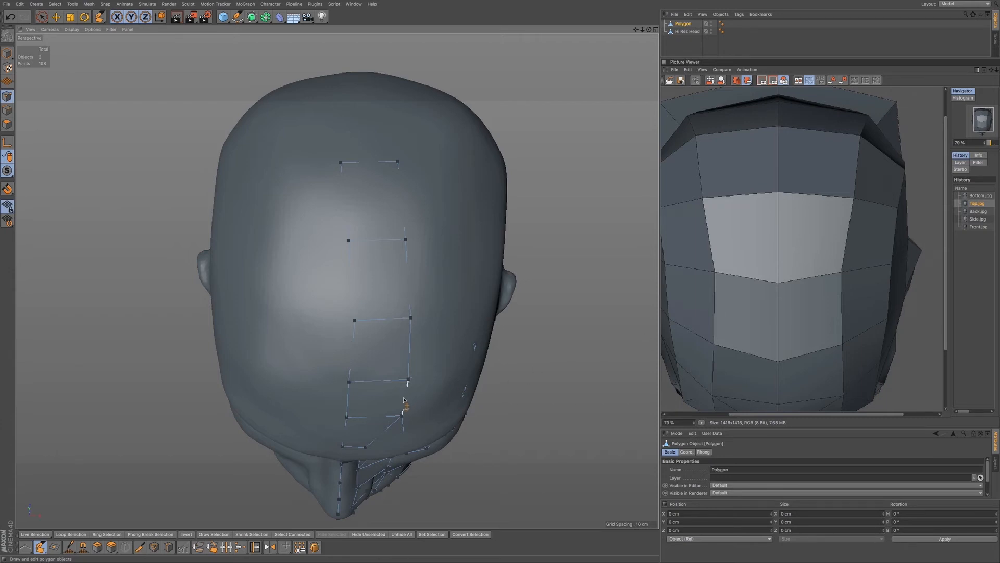
click(400, 414)
drag(363, 163, 369, 134)
drag(380, 237, 380, 211)
drag(386, 317, 386, 290)
drag(408, 379, 408, 366)
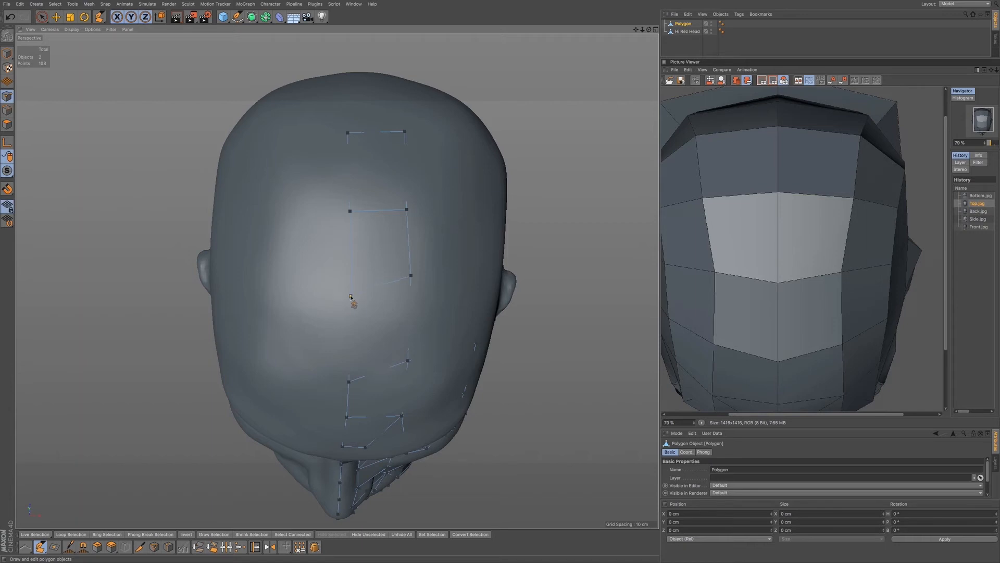
Widen the crown strip by moving its outer points sideways, and extrude a fourth polygon toward the back of the head
click(351, 296)
drag(413, 207, 430, 205)
drag(406, 132, 432, 136)
drag(411, 99, 359, 89)
alt+drag(451, 174, 400, 258)
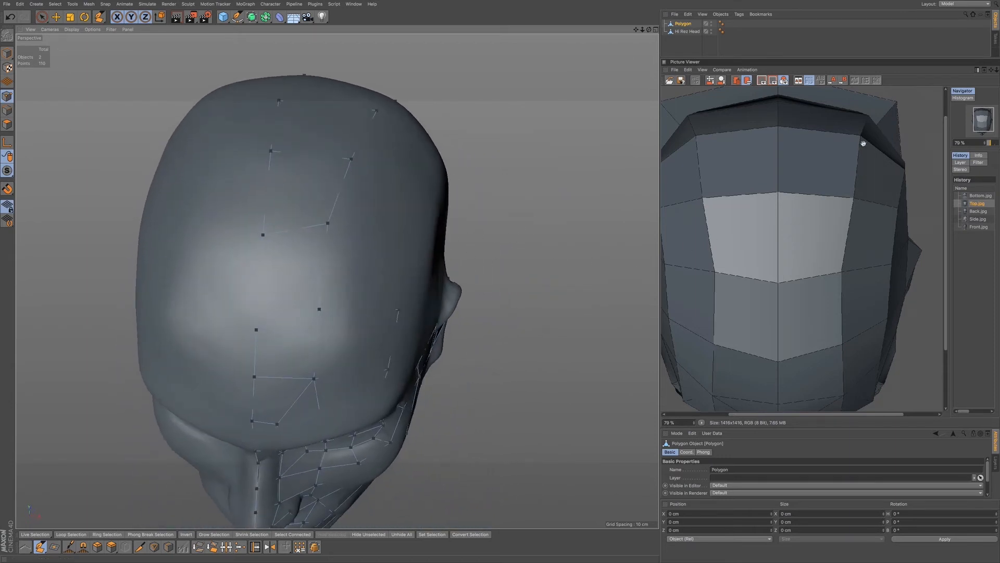
Extrude a second column of four polygons beside the crown strip with the Hi Rez Head hidden, and weld its loose rear point to the strip's end corner
click(711, 29)
ctrl+drag(357, 306, 611, 250)
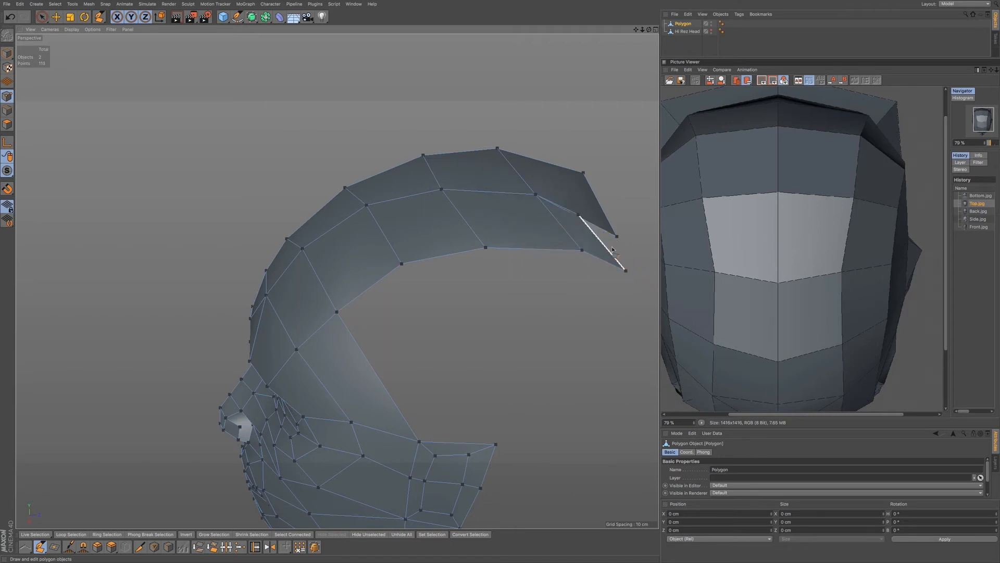
drag(578, 214, 616, 236)
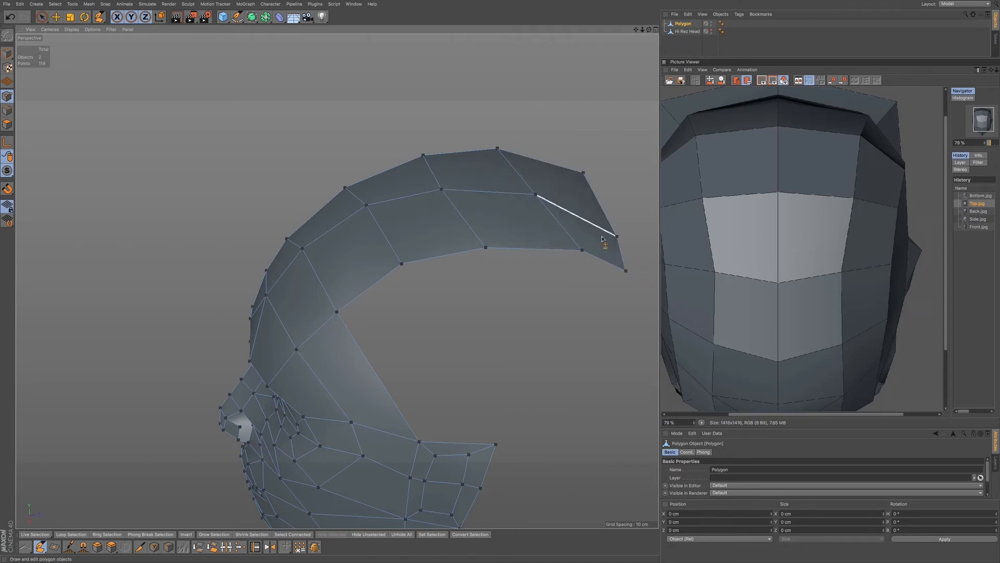
alt+drag(509, 230, 411, 201)
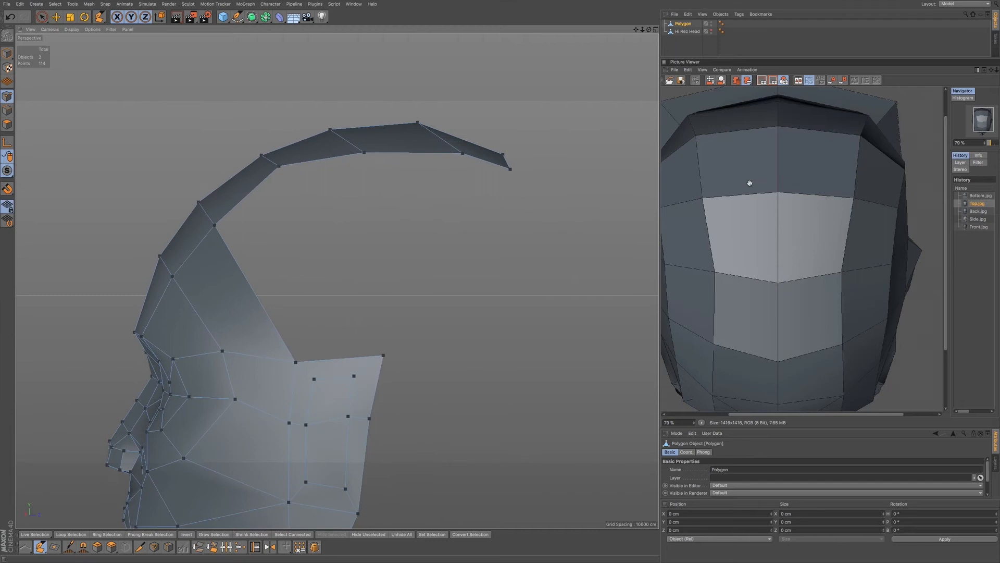
Bring up the Side.jpg reference and lower the second column's front two border points along the side of the Hi Rez Head
click(978, 219)
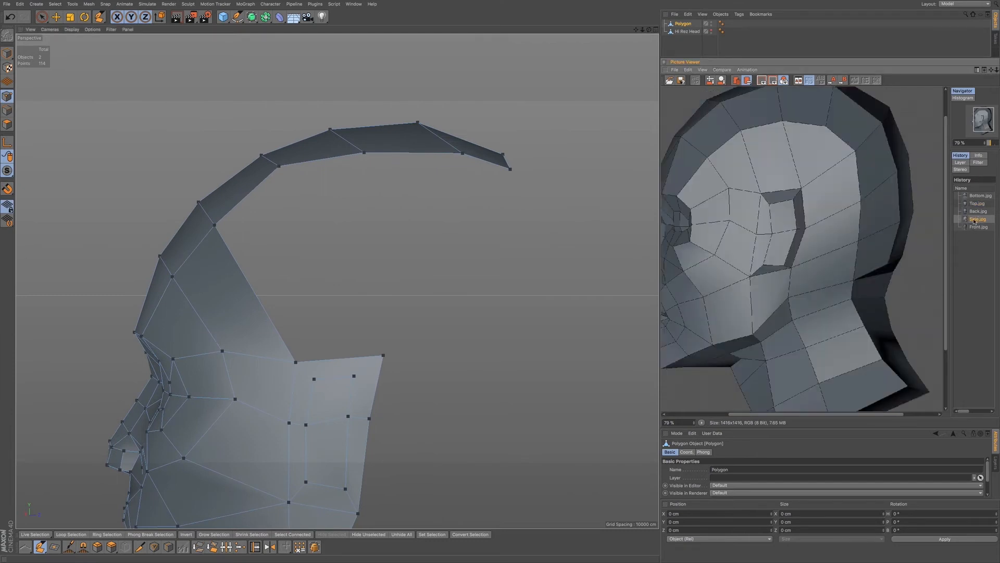
drag(844, 152, 828, 189)
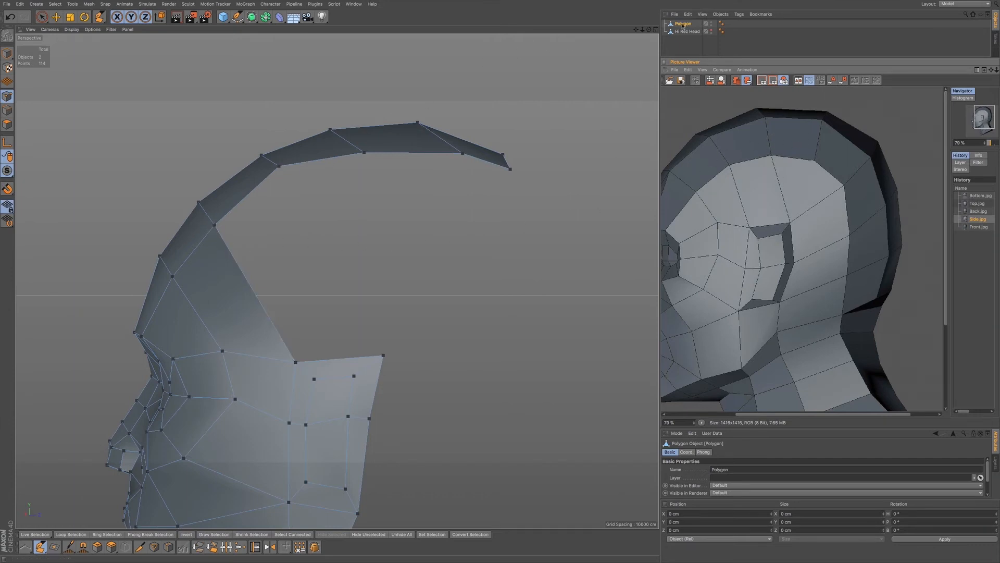
click(710, 32)
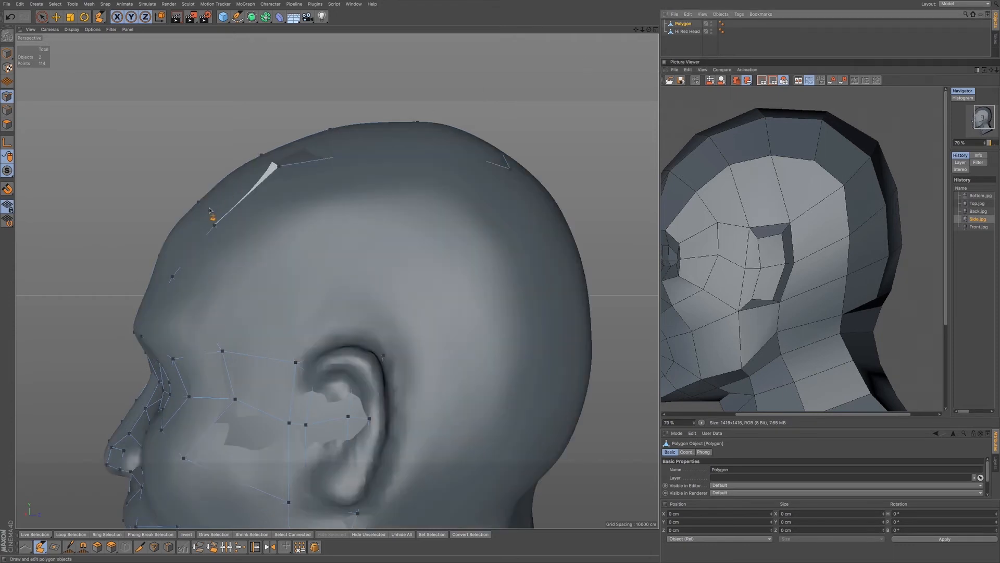
drag(219, 228, 232, 242)
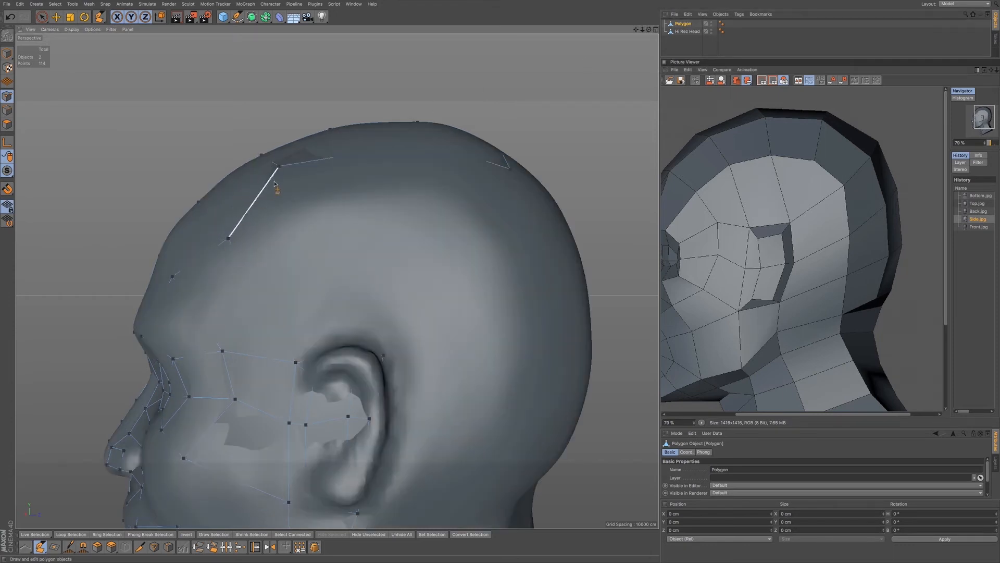
drag(280, 167, 297, 192)
Hide the Hi Rez Head and pull the second column's three rear border points down toward the ear, rounding the curve
mouse_move(421, 151)
alt+mouse_down()
mouse_move(412, 156)
mouse_move(423, 149)
alt+mouse_up()
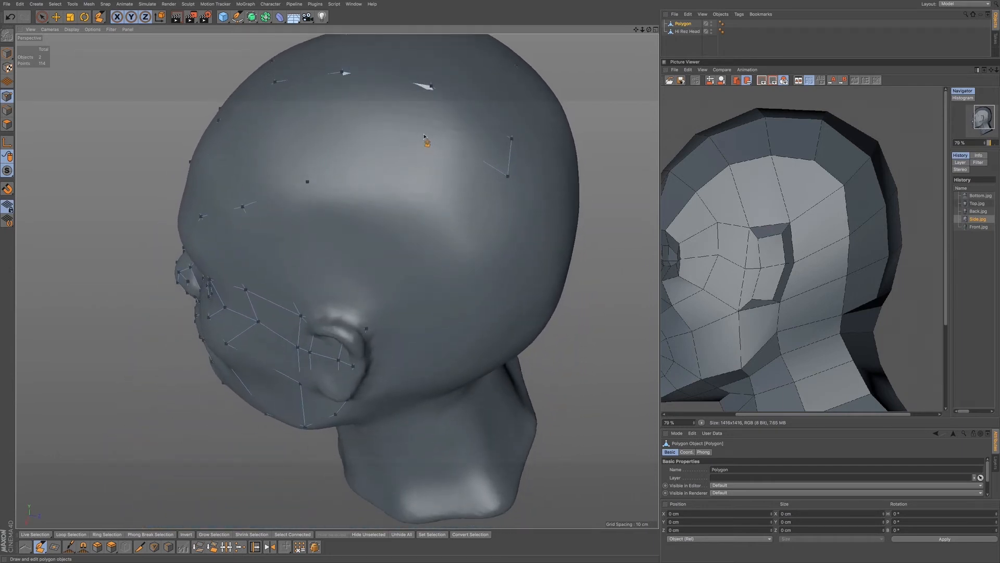
click(711, 30)
drag(367, 137, 366, 161)
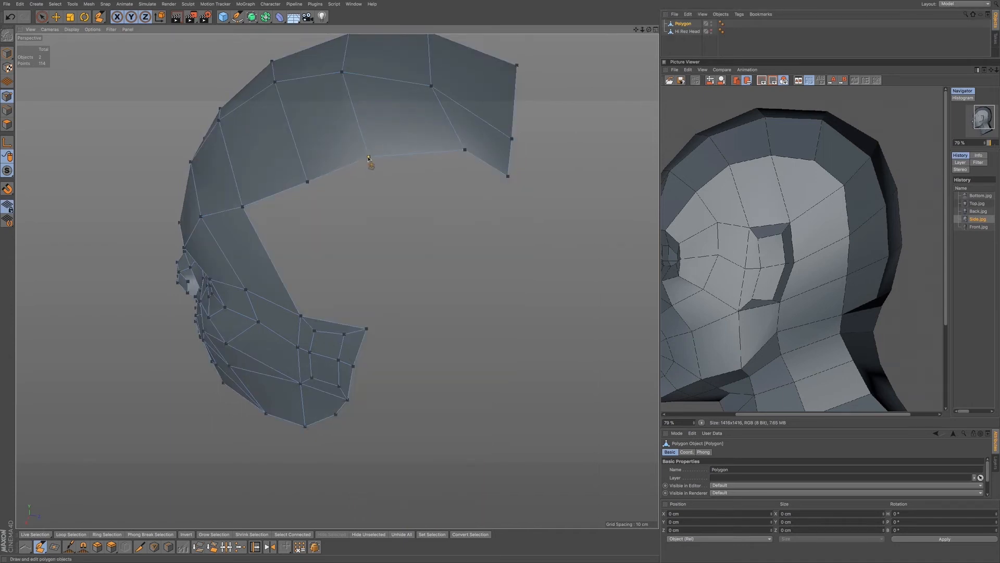
drag(464, 150, 443, 162)
drag(508, 176, 490, 196)
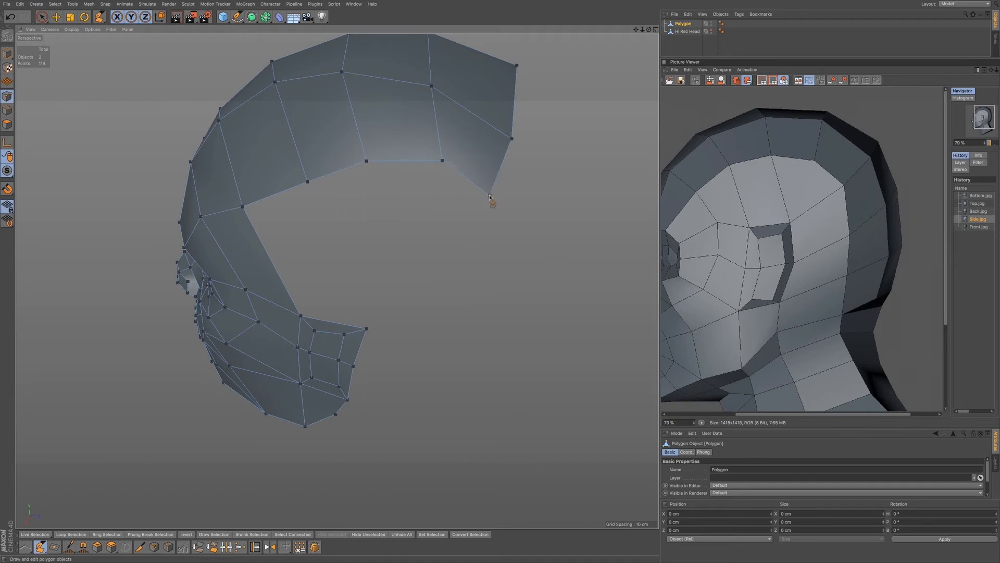
Show the Hi Rez Head, reselect the Polygon object and shift the border point above the temple slightly up and back
click(711, 32)
click(711, 31)
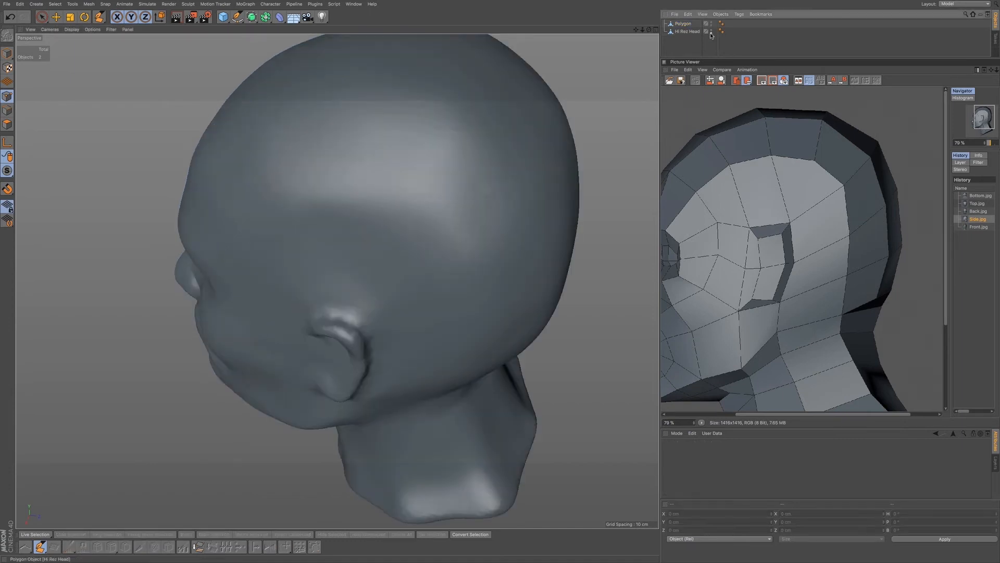
click(712, 31)
click(710, 32)
click(689, 23)
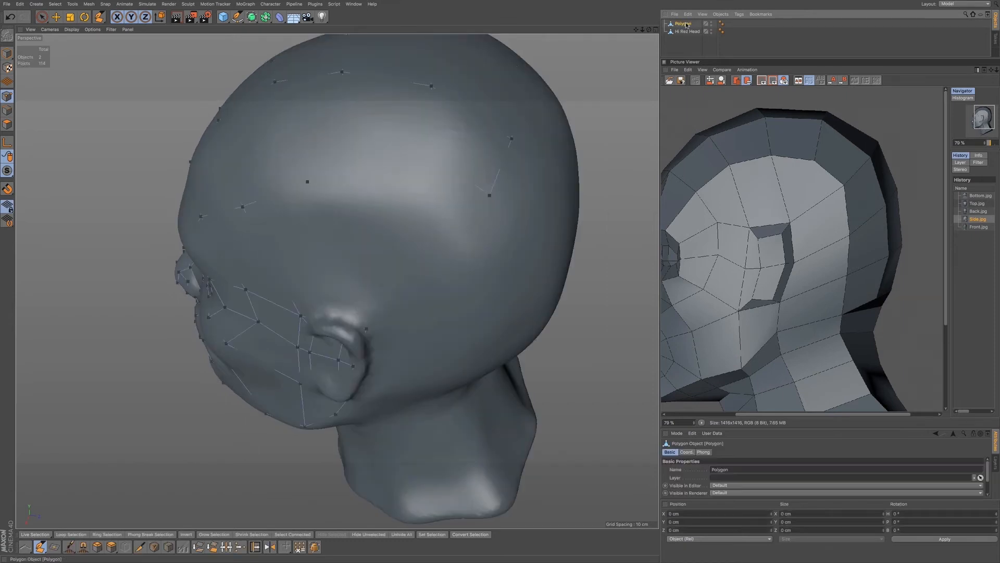
alt+drag(385, 187, 437, 162)
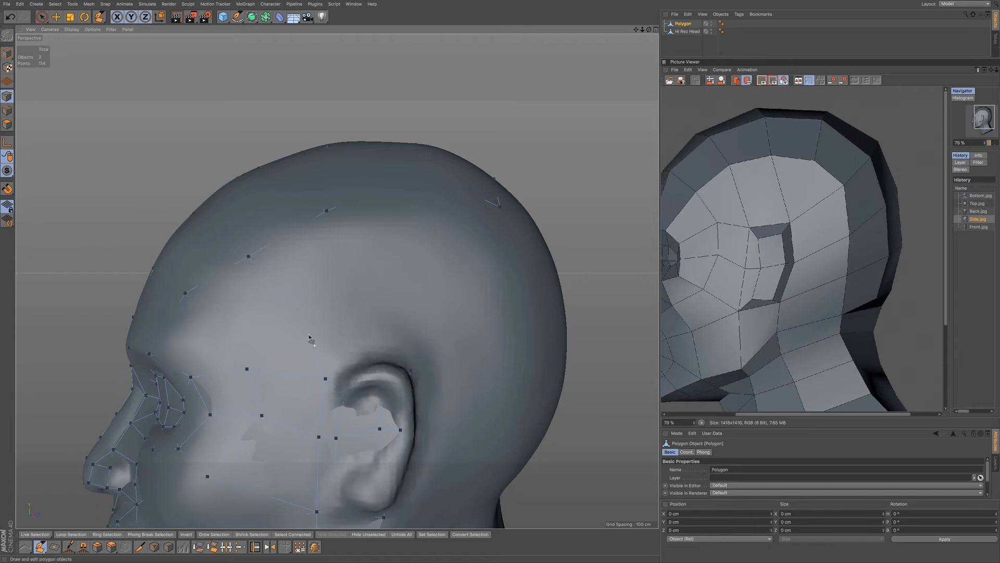
alt+middle_drag(242, 328, 303, 312)
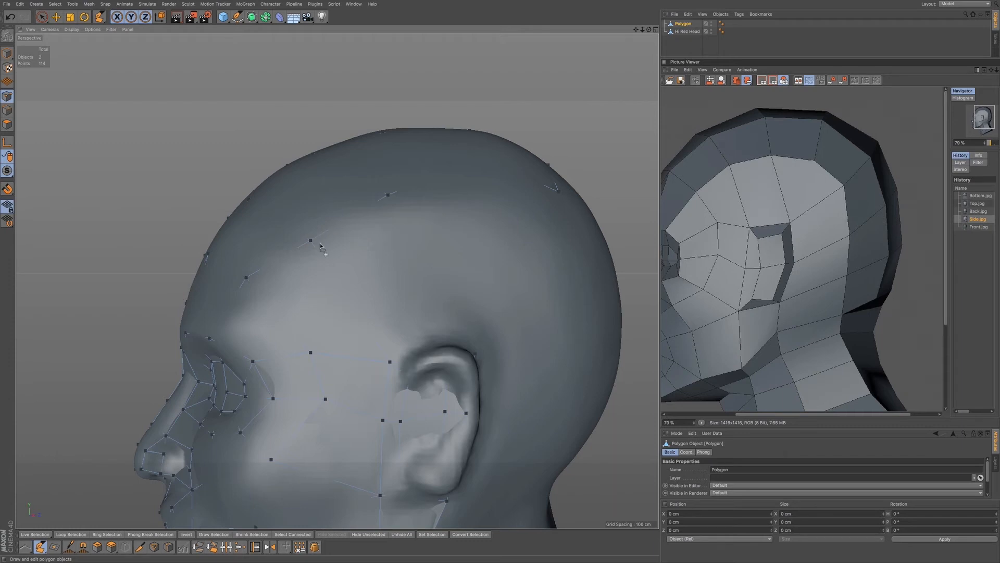
drag(311, 241, 329, 231)
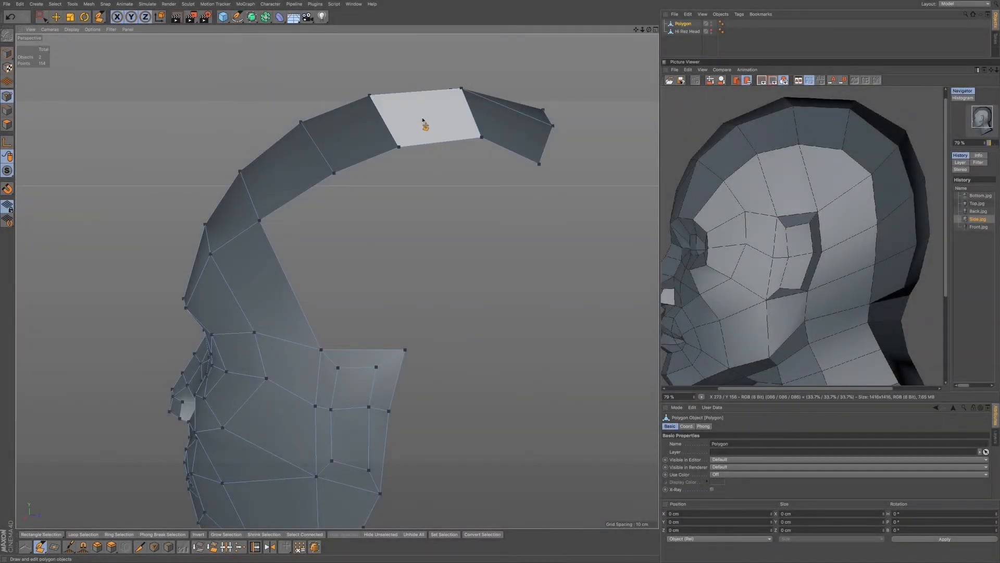
Examine the open area between the crown strip and ear against the Side.jpg, Top.jpg, Bottom.jpg and Back.jpg references
mouse_move(430, 120)
alt+mouse_down()
mouse_move(414, 128)
mouse_move(422, 127)
alt+mouse_up()
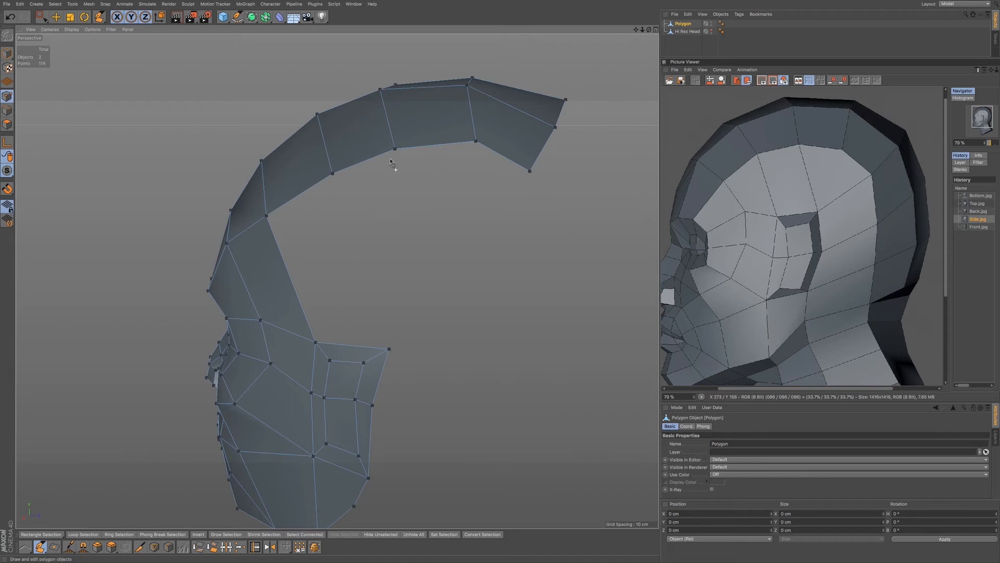
click(804, 139)
drag(856, 148, 858, 152)
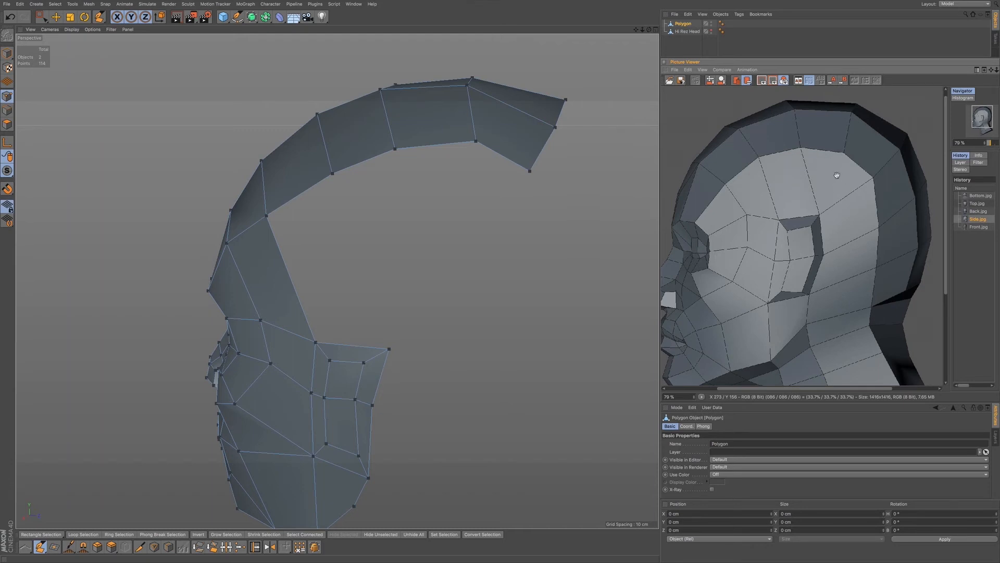
alt+drag(473, 199, 423, 178)
scroll(415, 201, up, 1)
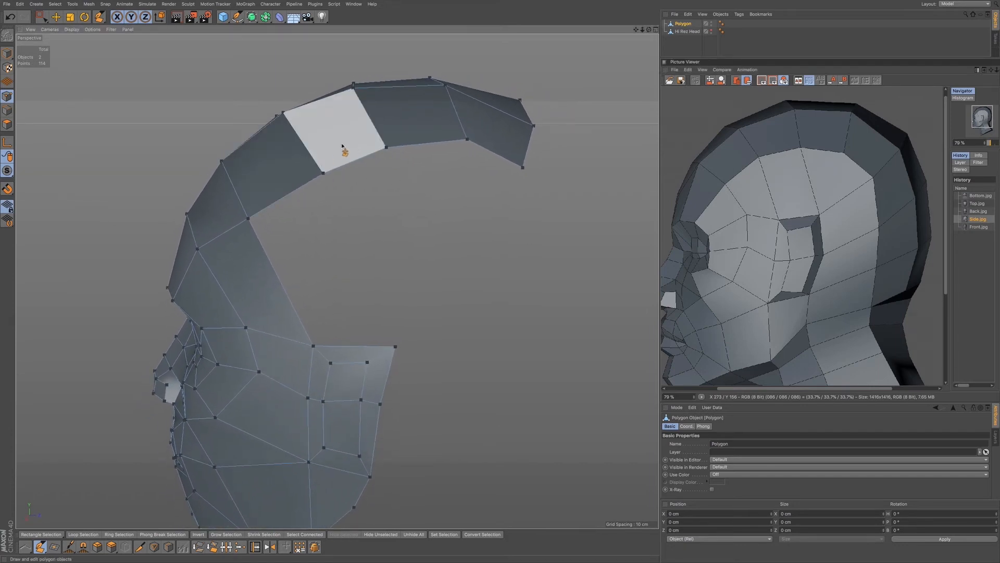
alt+middle_drag(344, 145, 347, 141)
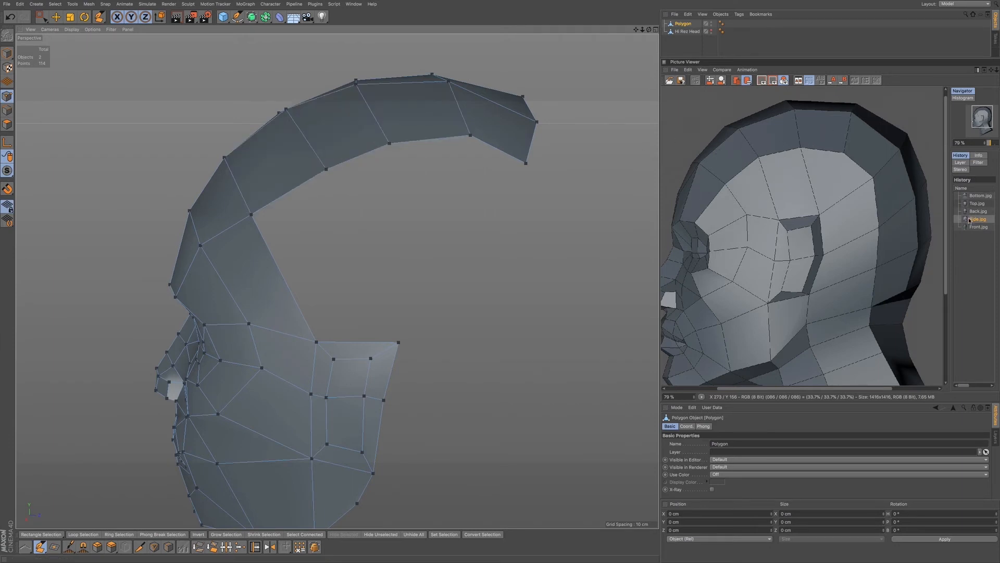
click(978, 204)
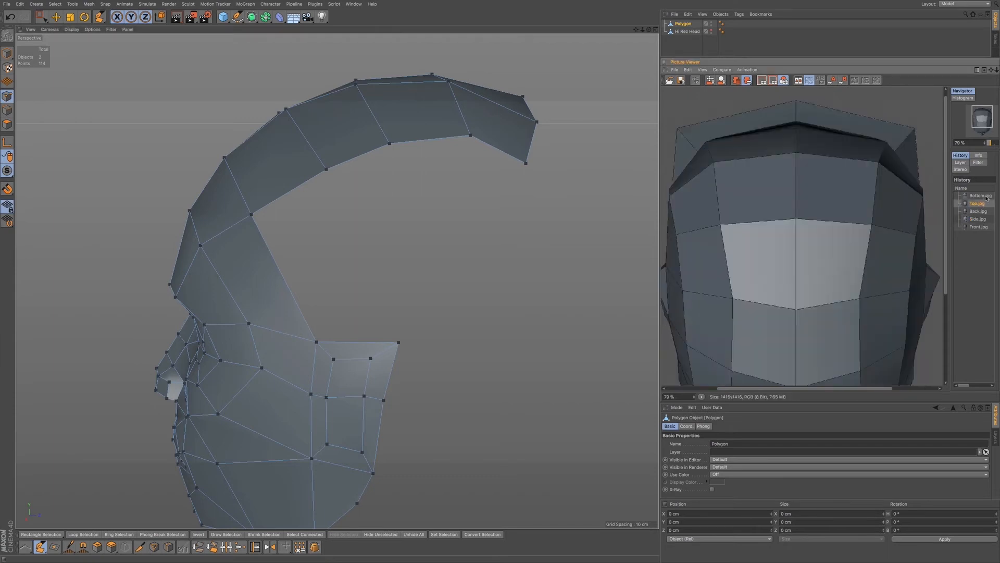
click(982, 196)
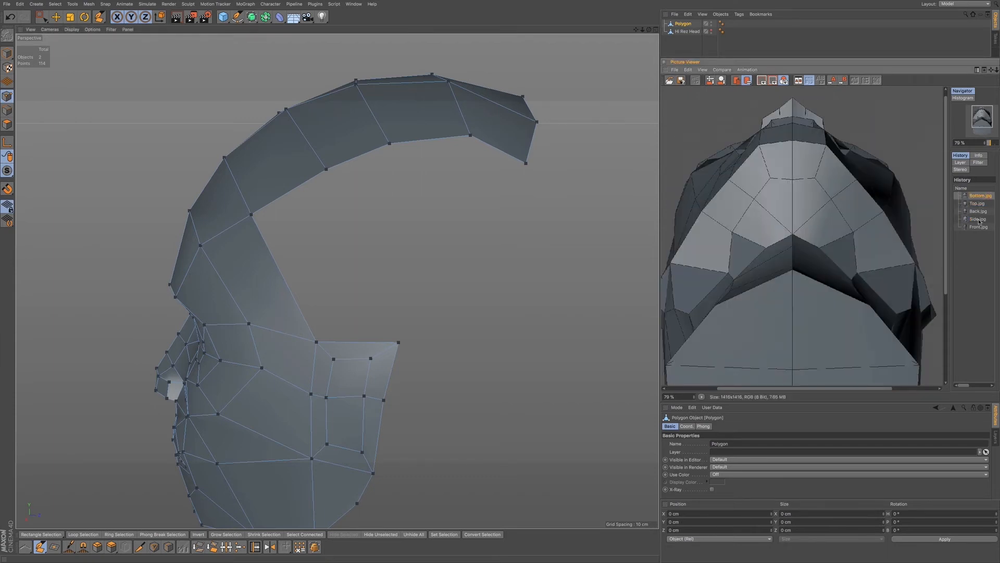
click(979, 211)
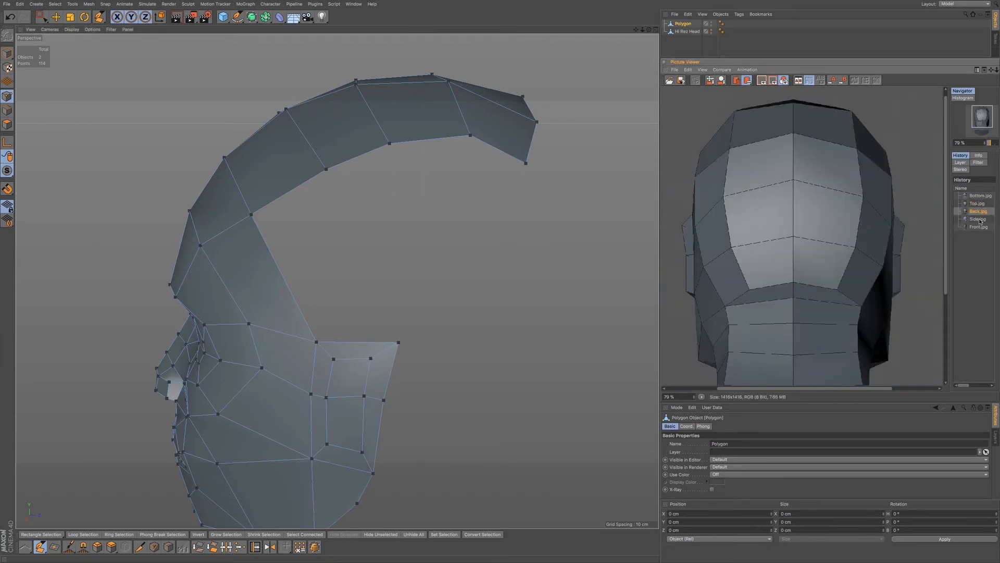
Bring up the Side.jpg reference and make the Hi Rez Head visible again behind the polygon mesh
click(978, 219)
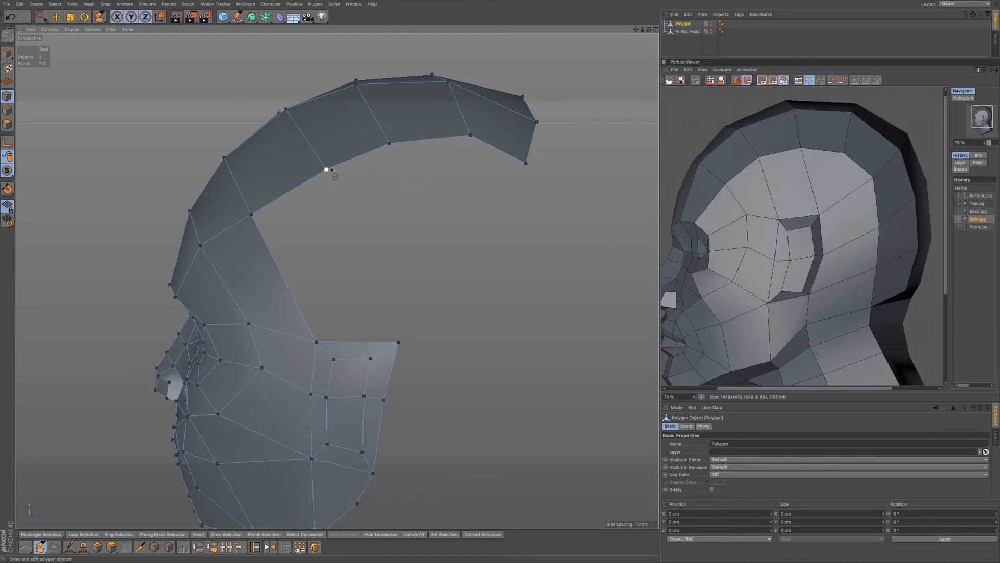
alt+middle_drag(337, 281, 326, 258)
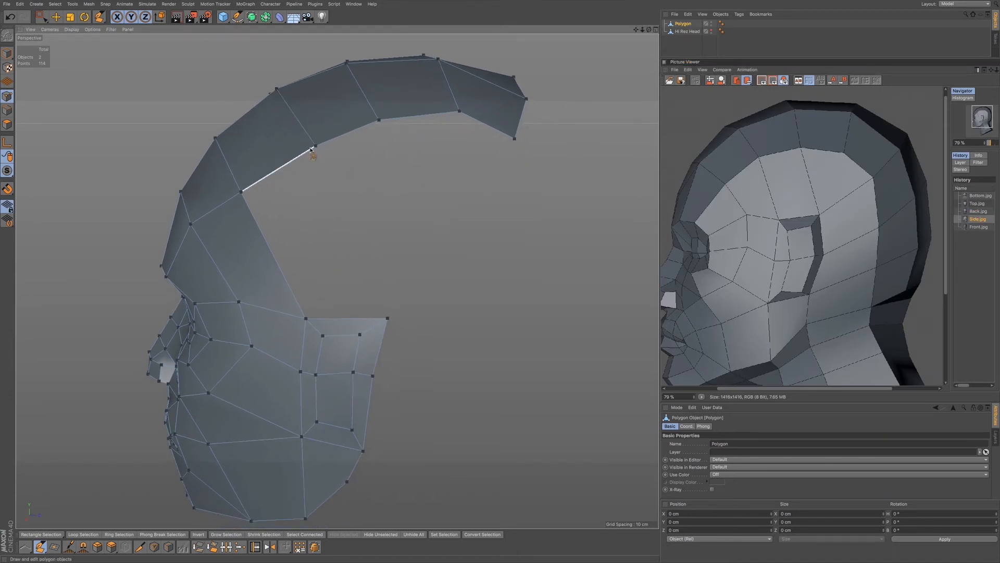
alt+middle_drag(311, 148, 306, 137)
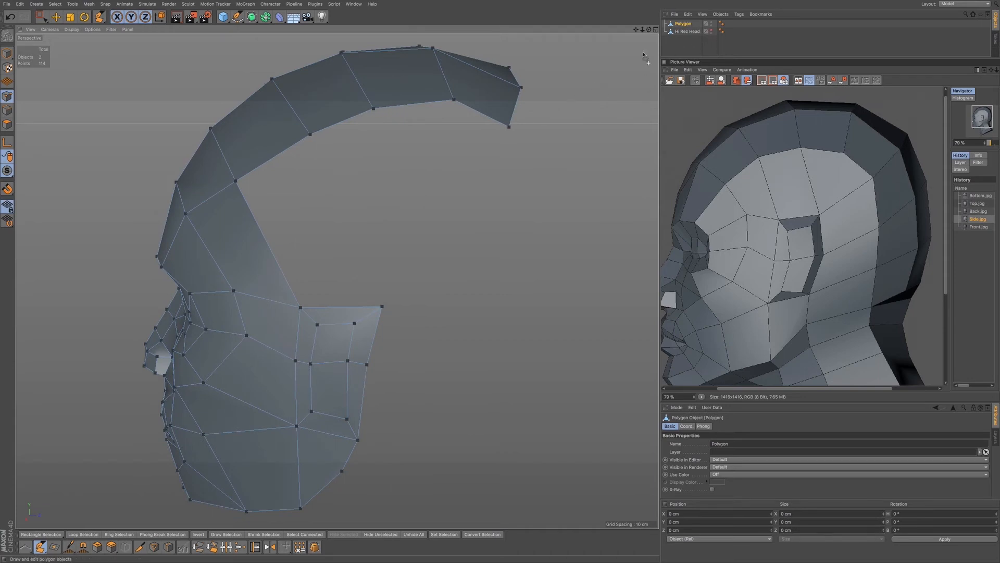
click(712, 30)
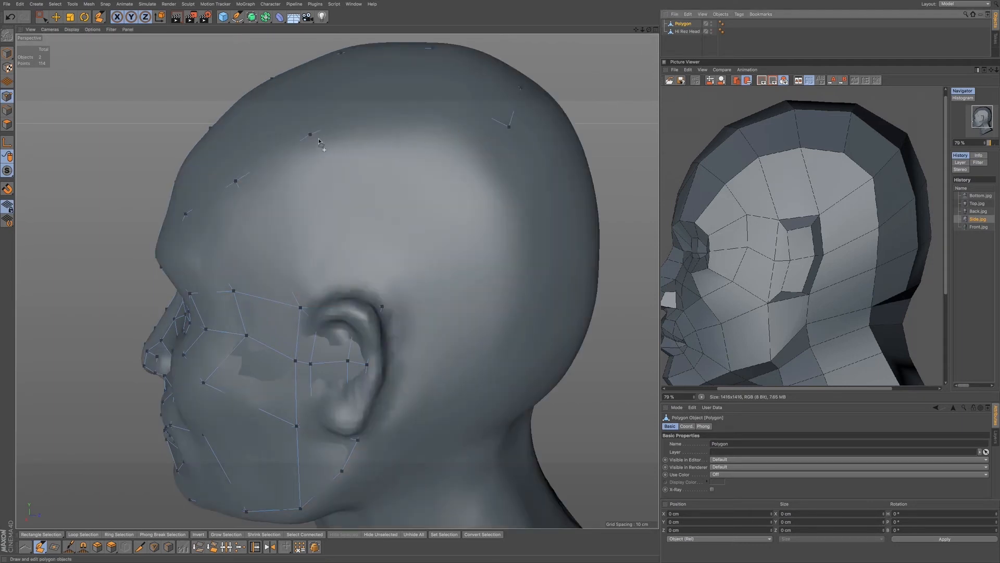
Turn on X-Ray display for the Hi Rez Head and reselect the Polygon object for editing
click(691, 32)
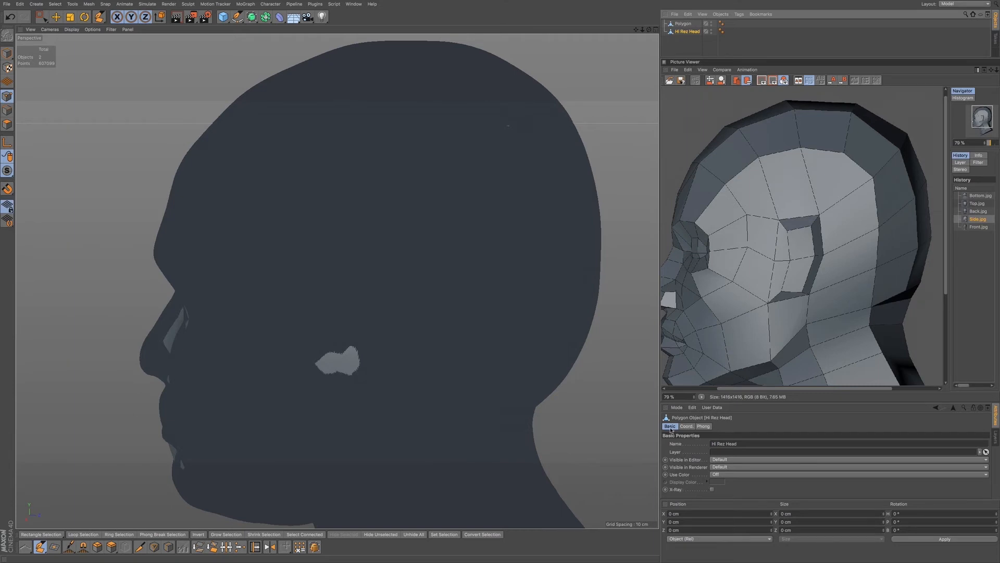
click(712, 489)
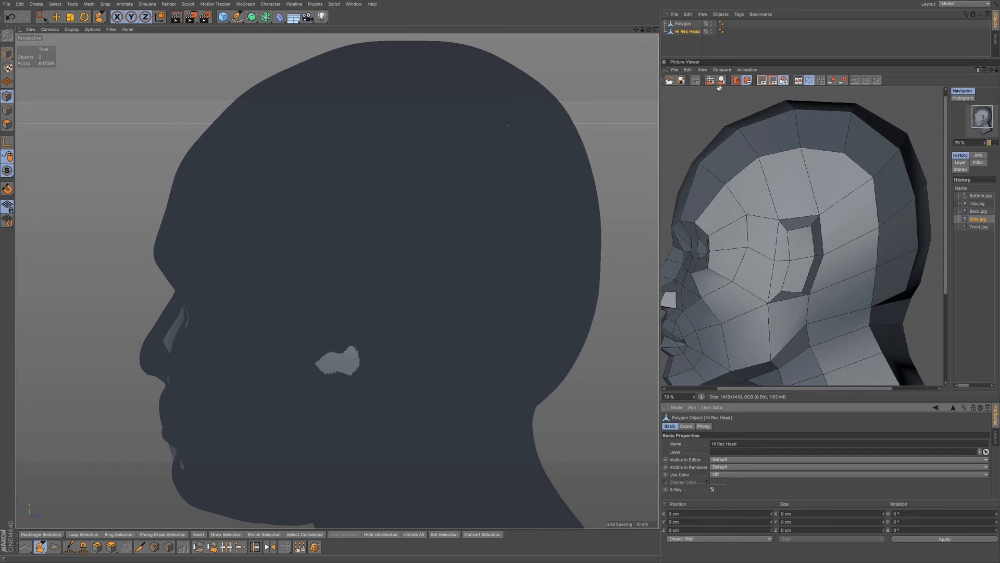
click(687, 24)
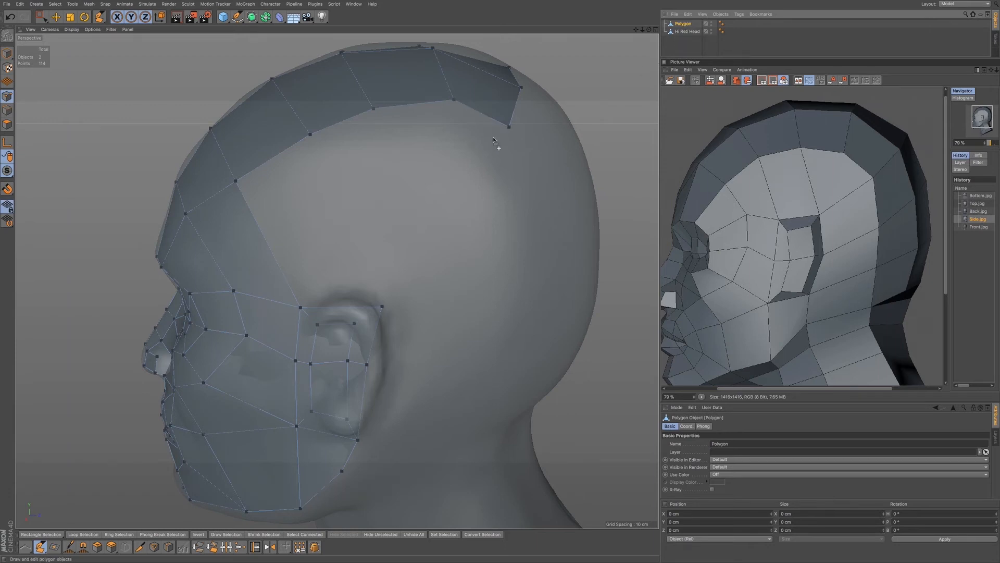
mouse_move(493, 138)
alt+mouse_down()
mouse_move(481, 143)
mouse_move(493, 134)
alt+mouse_up()
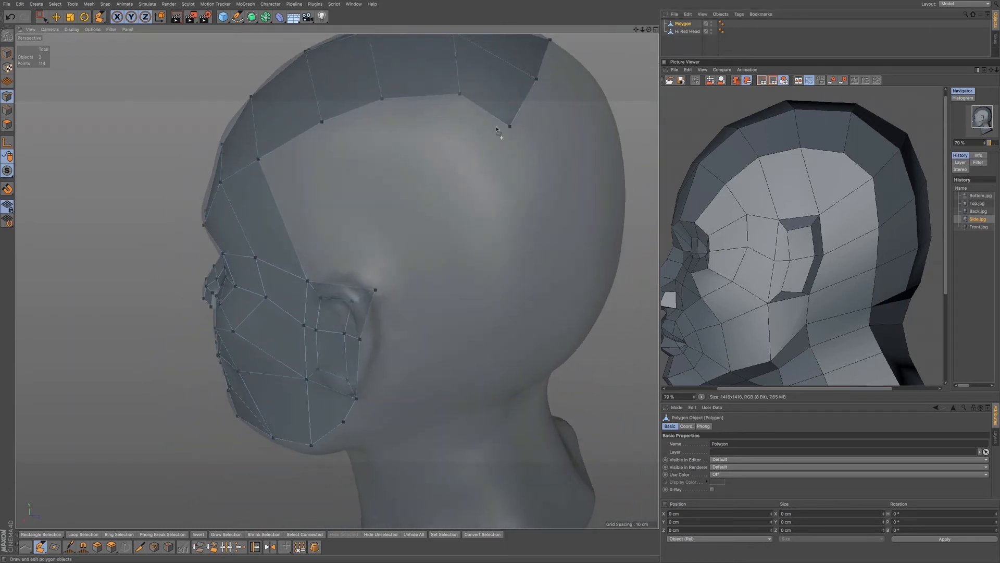
Slide vertices of the retopology strip back along the upper forehead to even out the polygon spacing
alt+drag(495, 129, 508, 172)
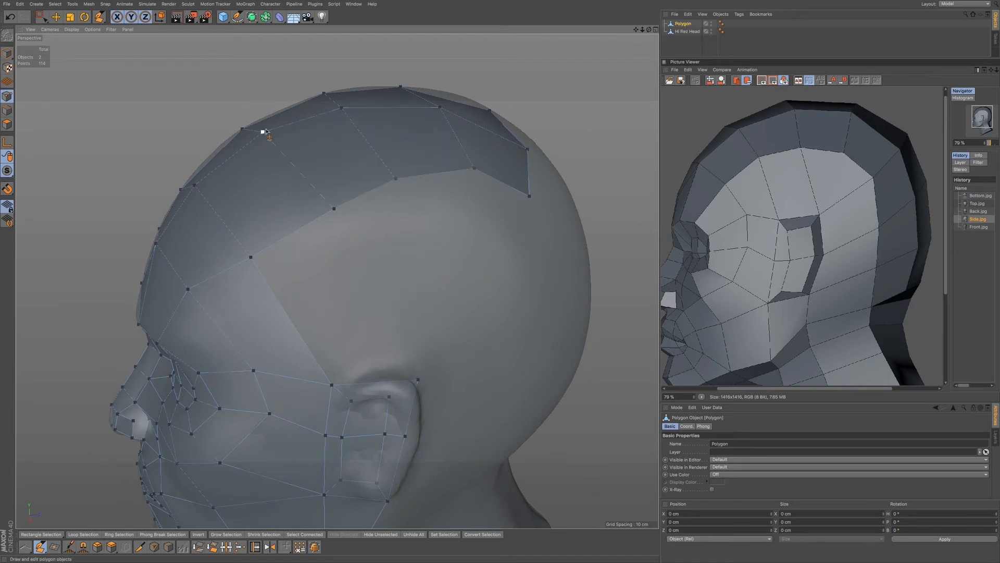
drag(263, 132, 385, 154)
drag(205, 168, 197, 123)
alt+drag(308, 123, 217, 109)
drag(383, 154, 423, 152)
alt+drag(375, 98, 411, 140)
Reposition the vertices along the lower edge of the scalp strip near the crown
ctrl+shift+click(246, 126)
alt+drag(246, 126, 303, 282)
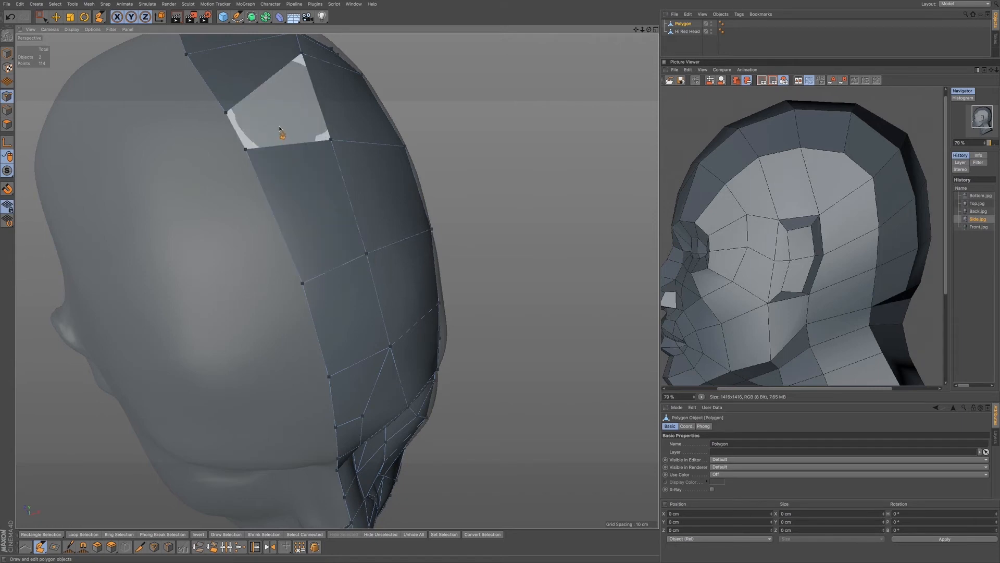
alt+drag(283, 129, 297, 235)
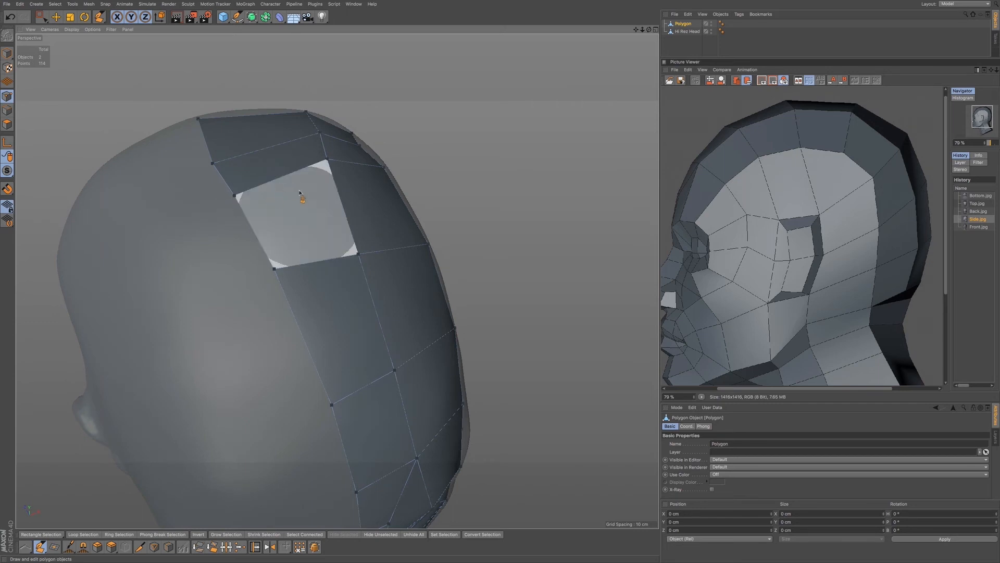
alt+drag(353, 224, 406, 206)
drag(499, 321, 512, 369)
drag(447, 328, 443, 338)
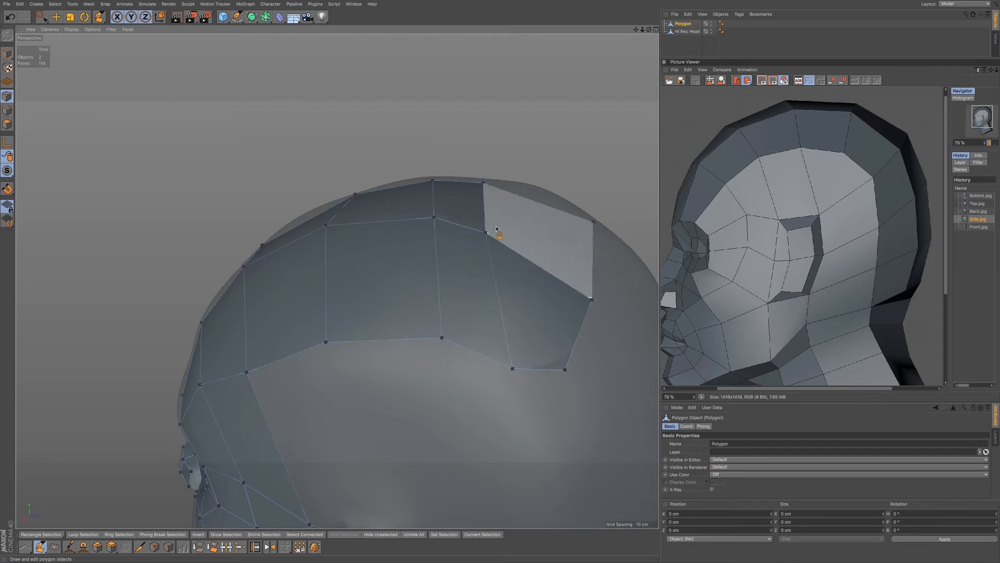
Move two pairs of vertices on the top and middle rows of the crown strip backwards
drag(486, 233, 539, 254)
drag(483, 183, 536, 197)
drag(432, 180, 472, 182)
drag(434, 218, 459, 223)
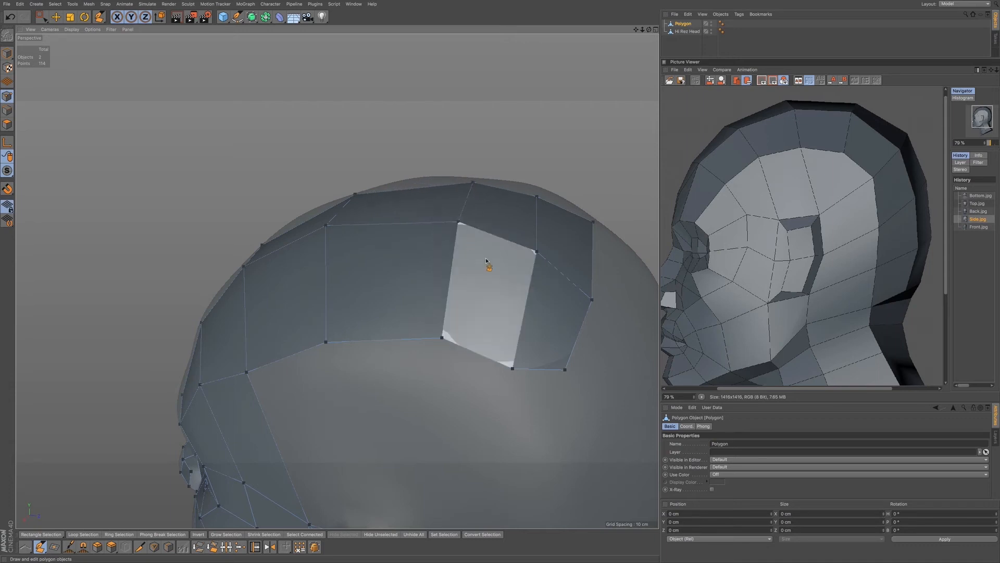
alt+drag(495, 290, 441, 315)
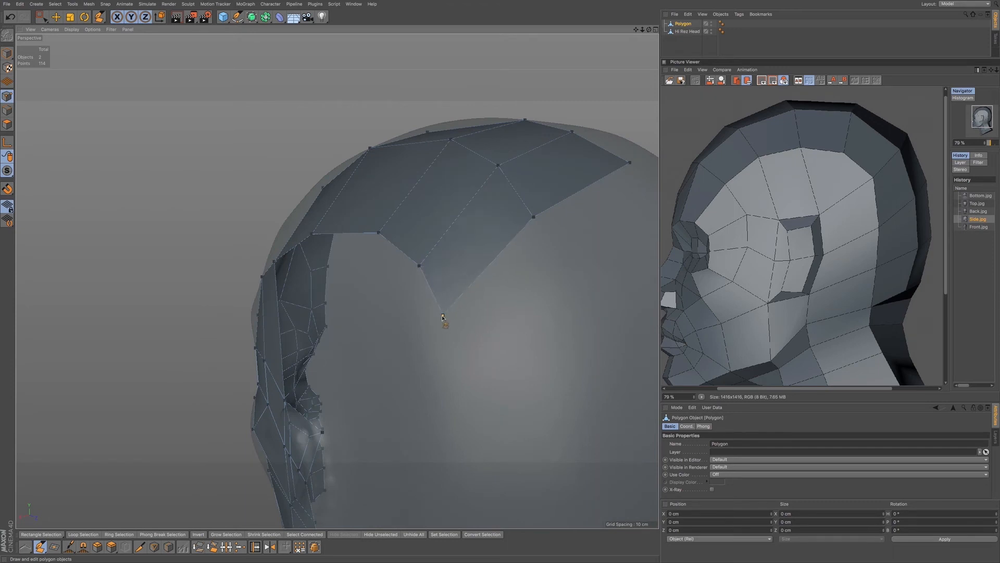
Move the rear-end and crown vertices of the scalp strip further back along the skull, undoing a trial shift of the side edge
drag(533, 217, 566, 249)
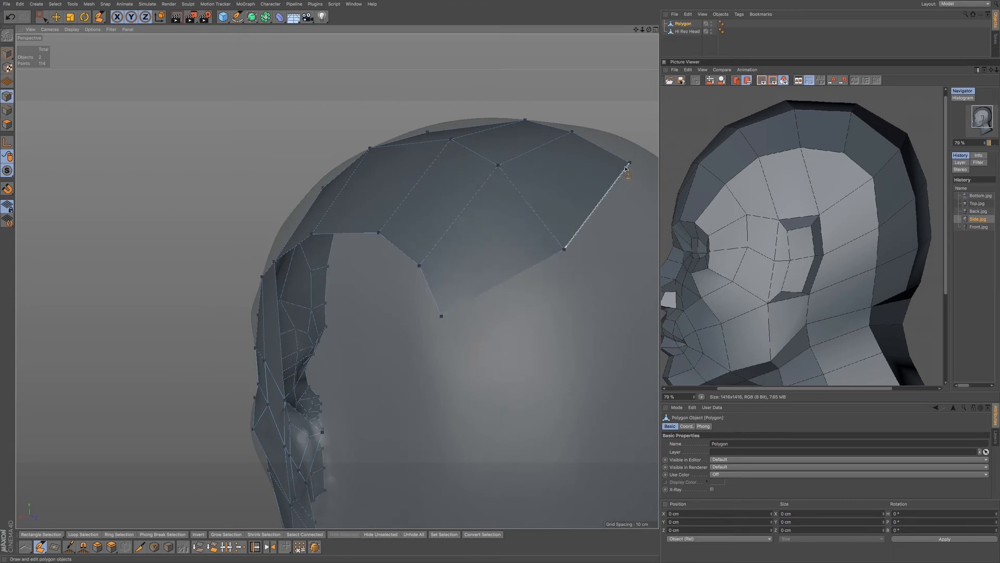
drag(630, 163, 645, 198)
mouse_move(515, 209)
alt+mouse_down()
mouse_move(545, 205)
mouse_move(516, 197)
mouse_move(526, 194)
alt+mouse_up()
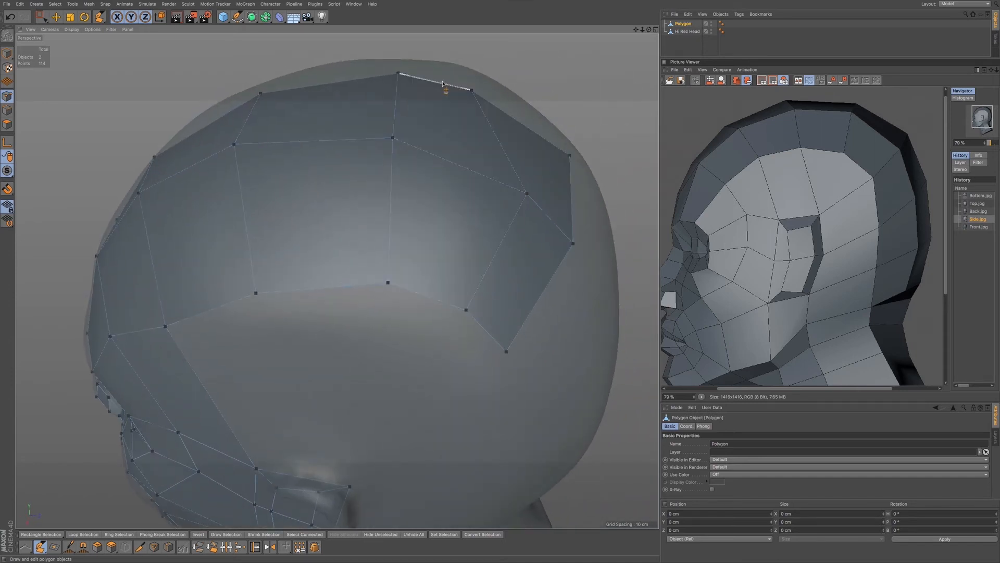
drag(472, 90, 520, 114)
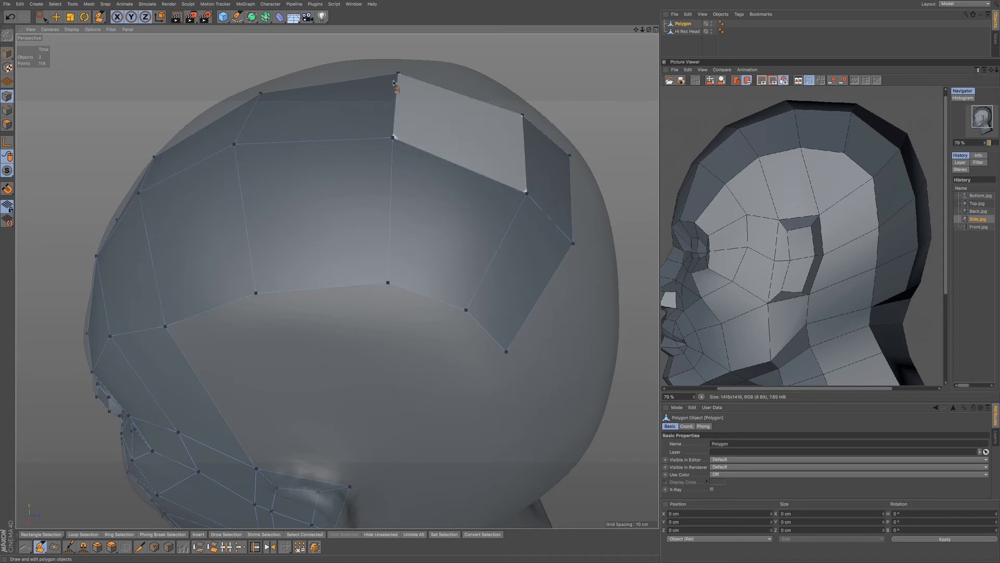
drag(398, 73, 411, 72)
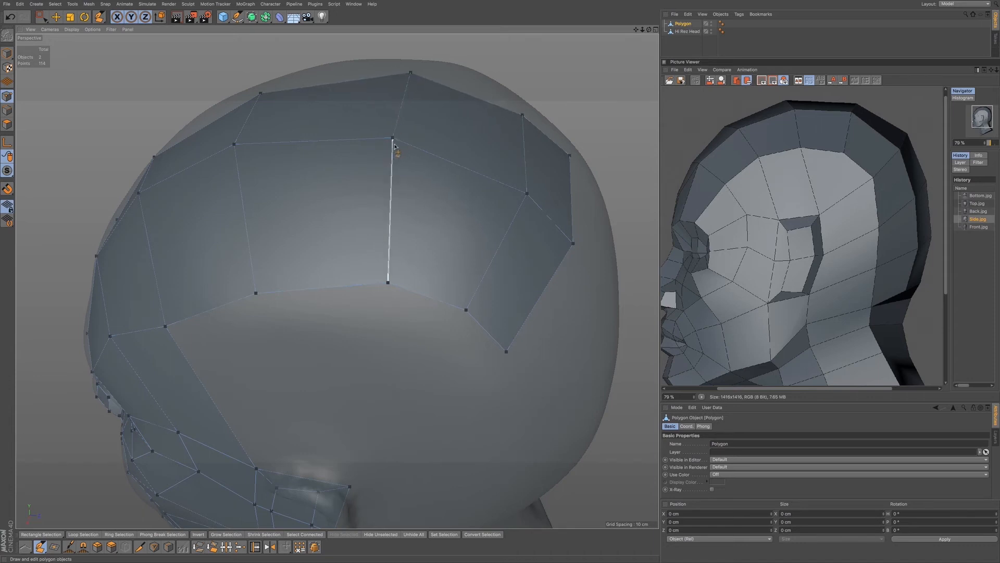
drag(393, 138, 410, 140)
drag(449, 268, 393, 193)
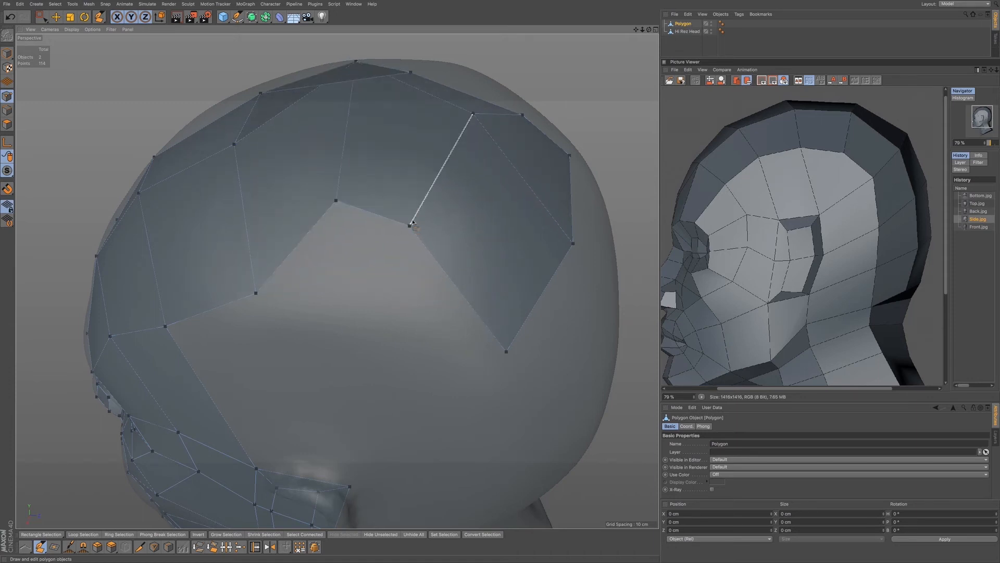
key(ctrl+z)
Shift the strip vertices above the temple and on top of the head backwards to spread the polygons evenly
alt+middle_drag(498, 255, 461, 213)
alt+drag(469, 242, 508, 238)
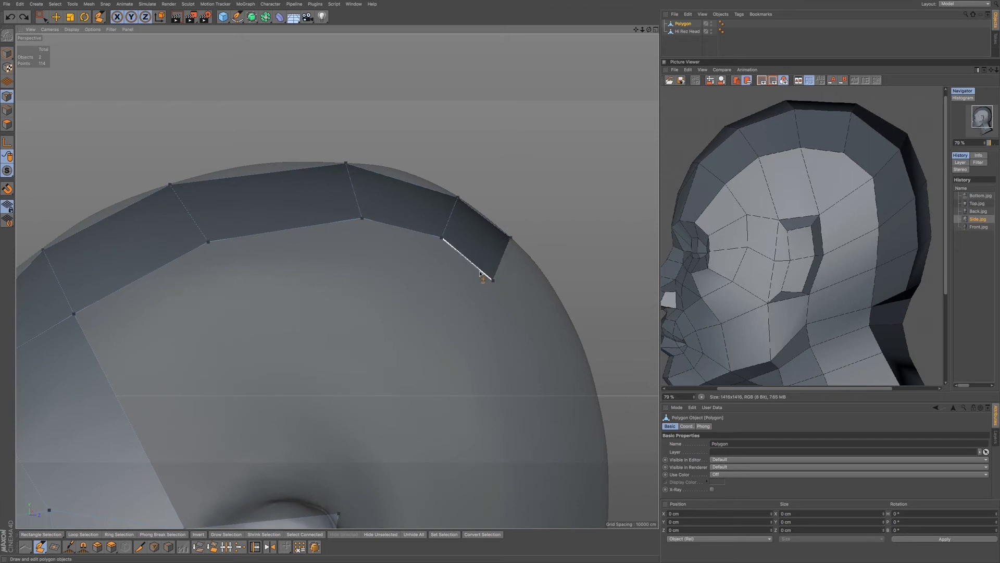
scroll(451, 284, down, 6)
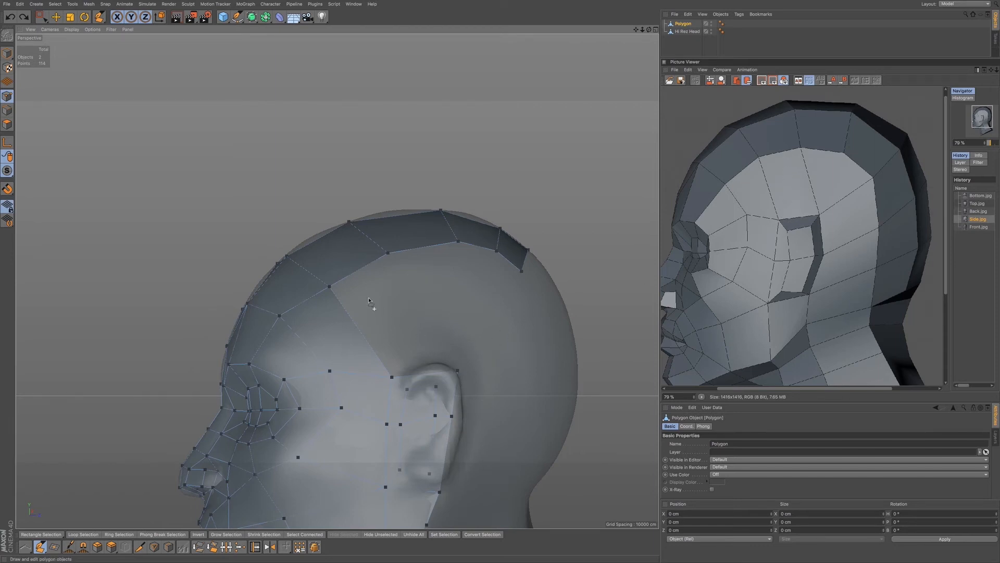
drag(335, 282, 349, 273)
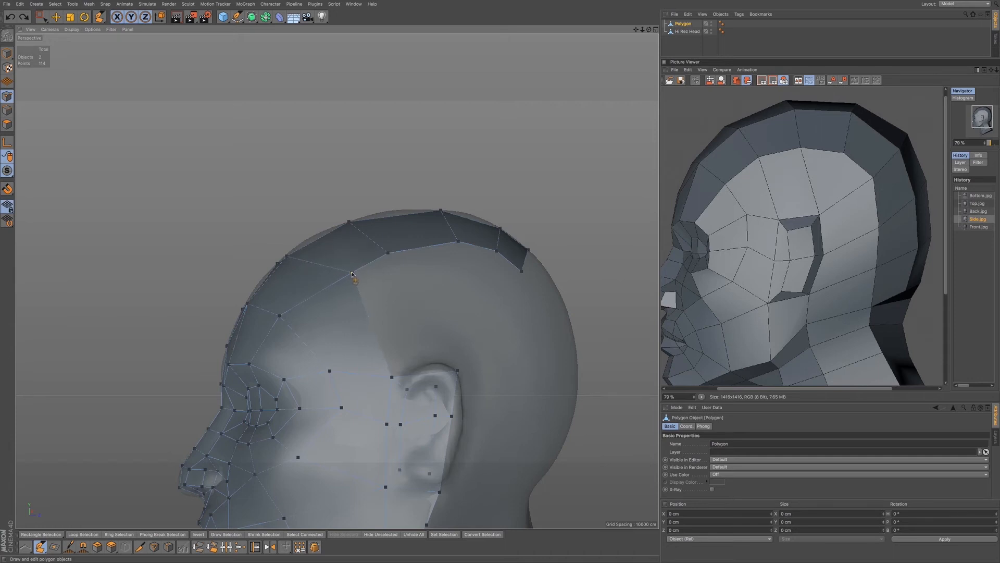
drag(406, 251, 433, 250)
drag(359, 228, 388, 227)
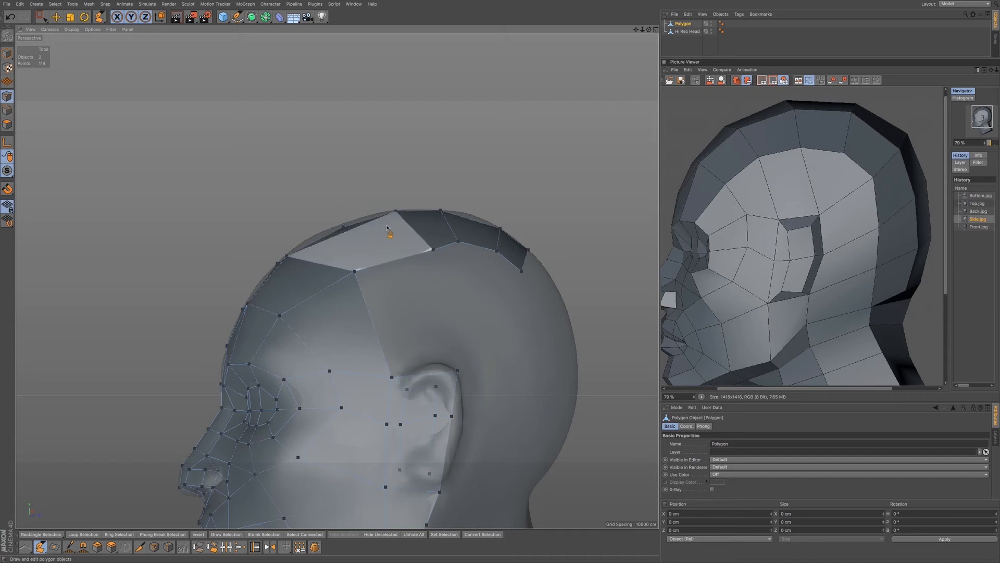
alt+drag(390, 236, 364, 168)
drag(274, 230, 319, 245)
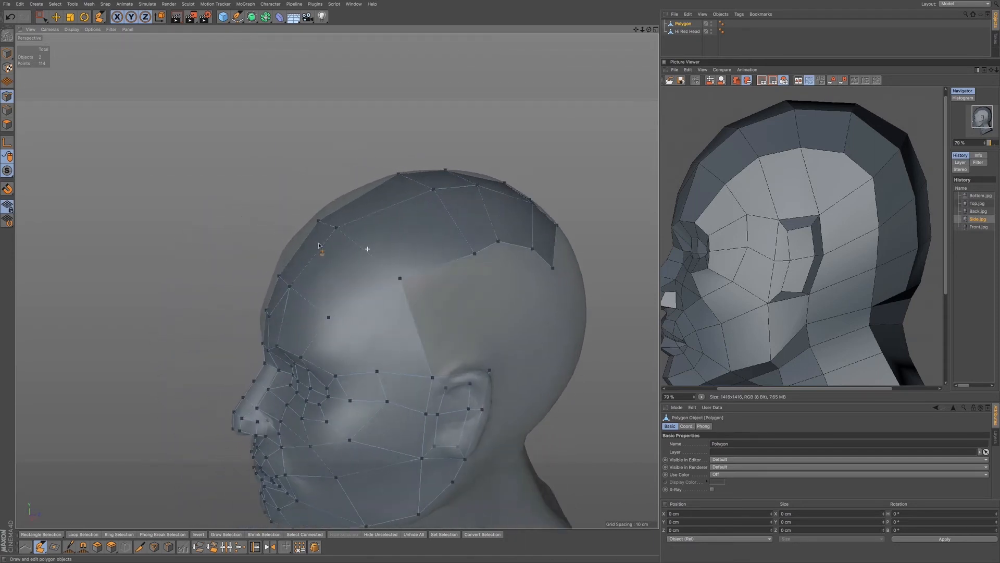
Extrude the edge between temple and ear backwards into a new polygon and weld its upper corner to the strip
alt+drag(385, 229, 364, 211)
ctrl+drag(364, 297, 425, 293)
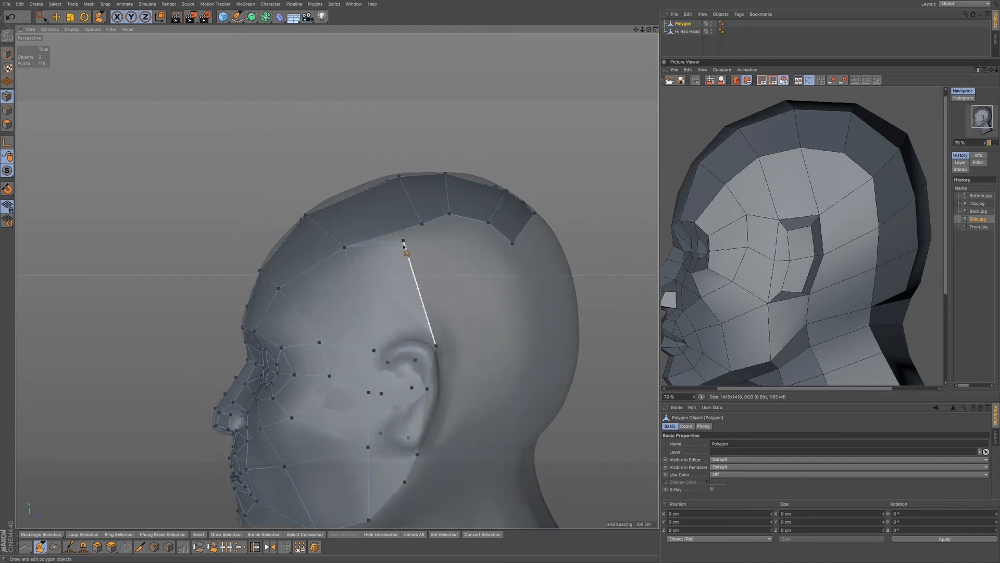
drag(404, 241, 422, 228)
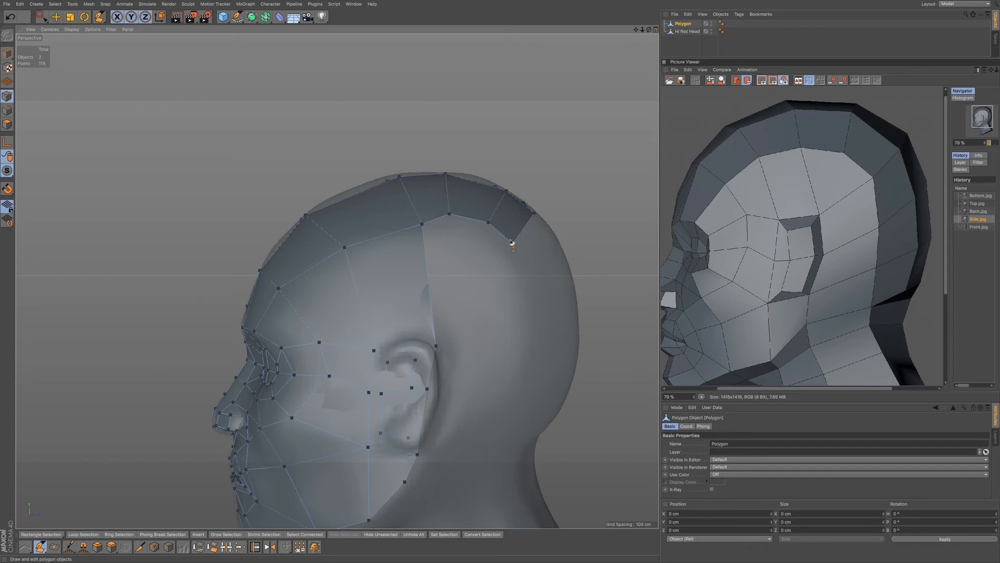
Move the three rear vertices on the strip's lower edge further towards the back of the head
drag(512, 243, 527, 252)
drag(489, 223, 514, 231)
drag(450, 218, 482, 222)
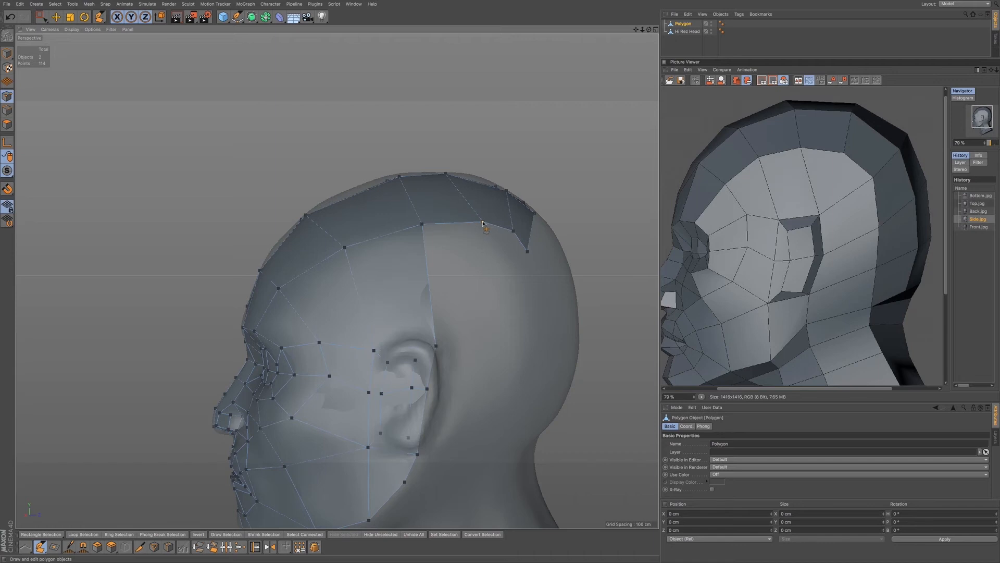
Extrude a second side polygon backwards above the ear, attach it to the strip and raise its lower rear corner
ctrl+drag(433, 279, 484, 283)
drag(473, 229, 491, 231)
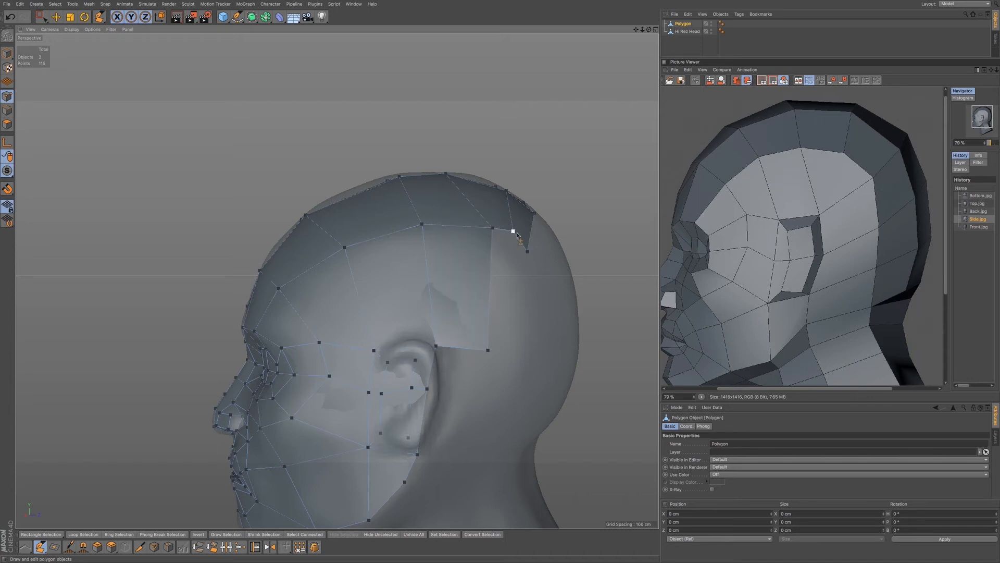
drag(488, 349, 504, 283)
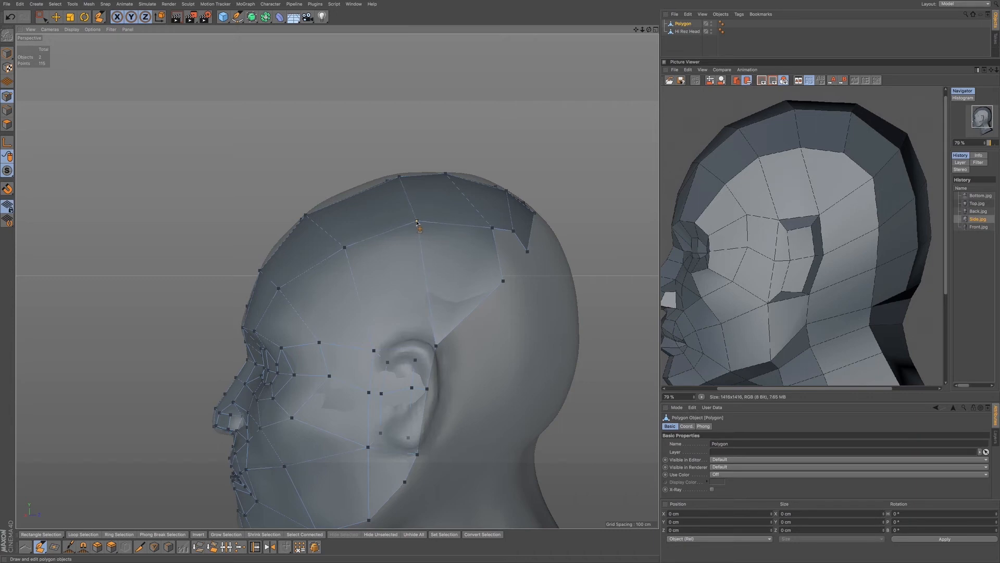
Adjust the crown vertices and pull the strip's rear-end vertices further down the back of the skull
drag(445, 173, 461, 176)
alt+drag(470, 212, 438, 257)
drag(498, 117, 518, 127)
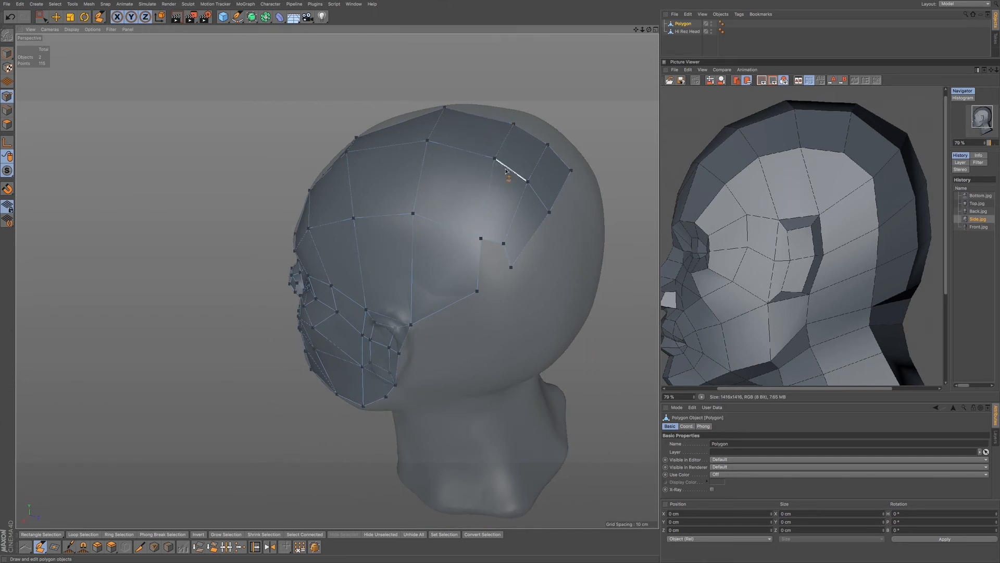
drag(532, 241, 554, 256)
drag(572, 196, 585, 210)
drag(517, 214, 534, 222)
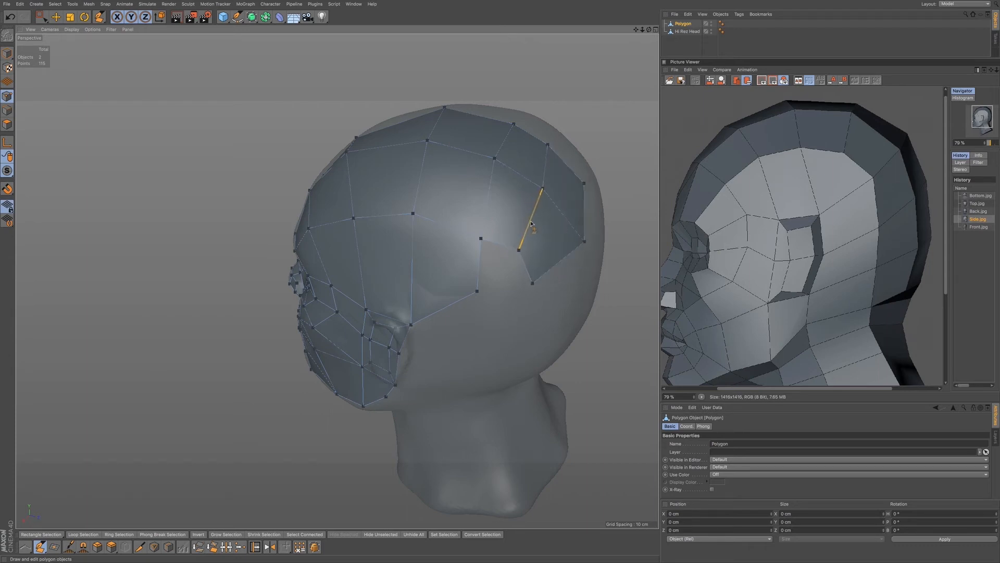
Weld the strip's lower rear vertex to the side polygon's corner and lower the neighbouring end vertex
alt+middle_drag(529, 286, 542, 291)
alt+drag(548, 280, 512, 275)
alt+middle_drag(524, 264, 501, 262)
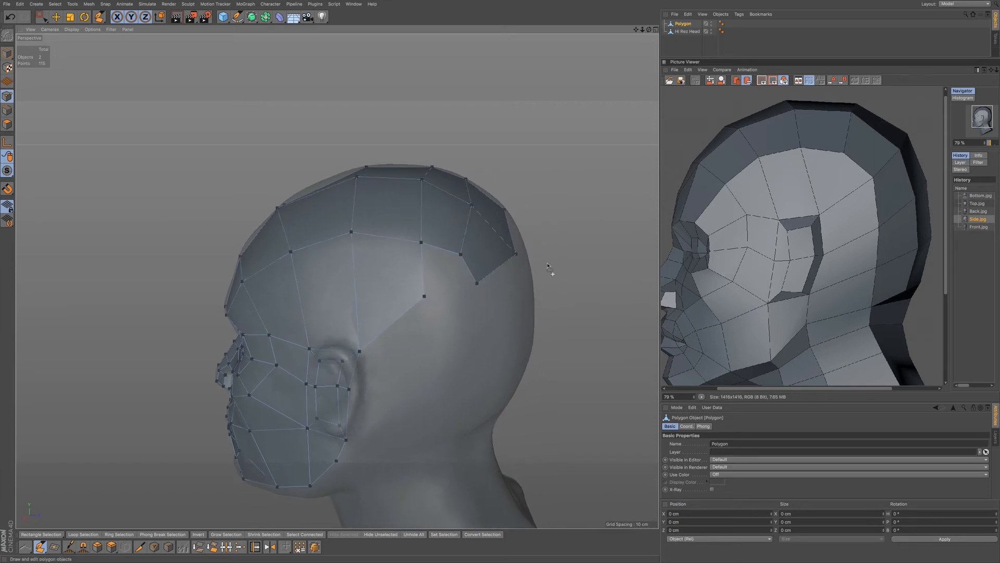
alt+drag(405, 292, 452, 269)
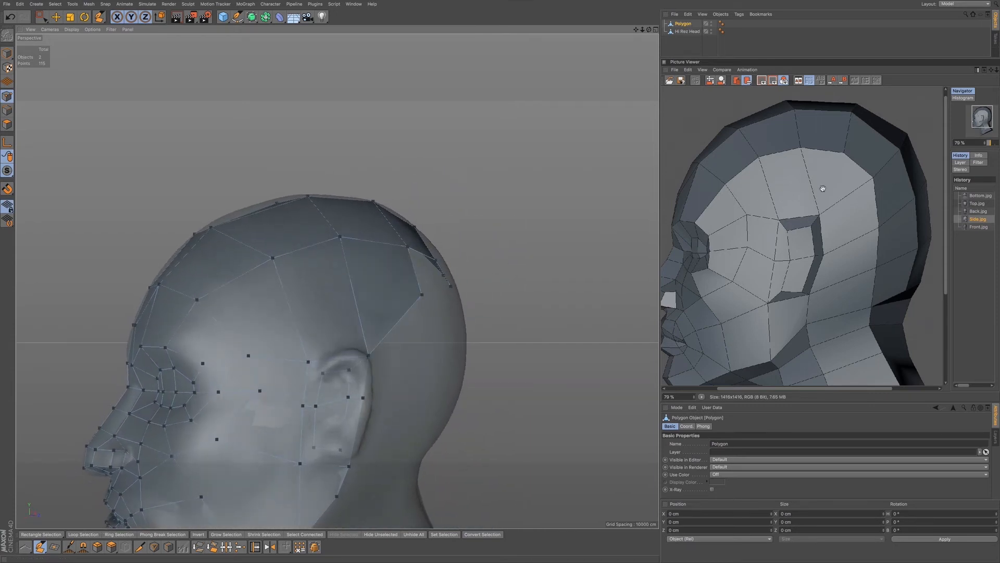
drag(408, 247, 504, 255)
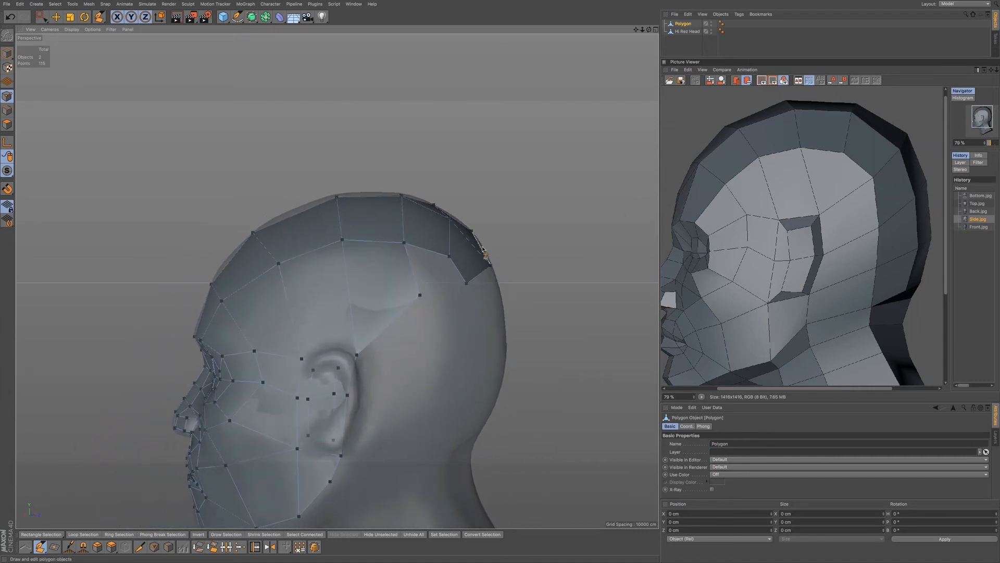
mouse_move(449, 258)
mouse_down()
mouse_move(420, 296)
mouse_move(453, 307)
mouse_move(440, 332)
mouse_up()
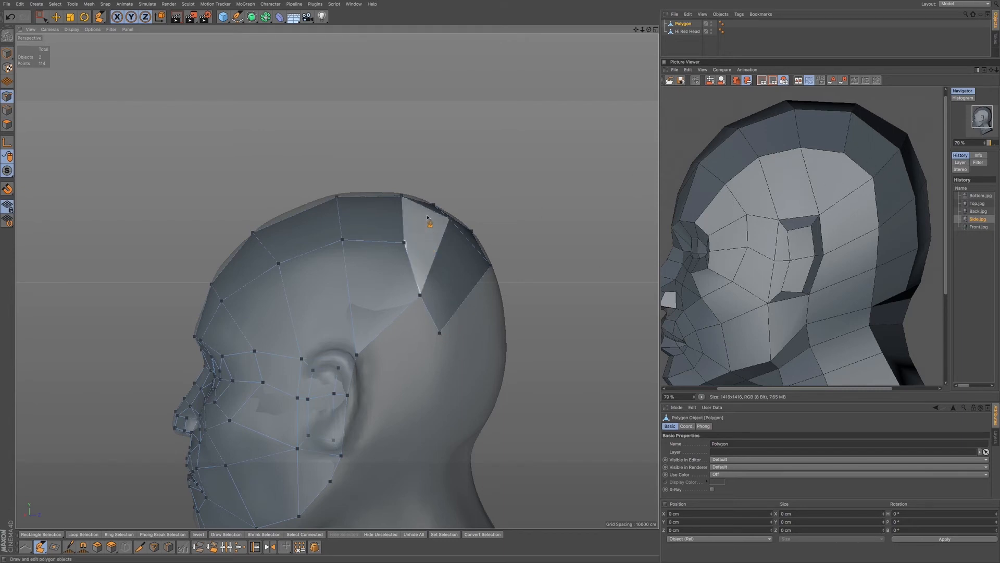
Reposition the vertices around the rear crown and the strip's back end so the polygons follow the skull
drag(451, 230, 414, 203)
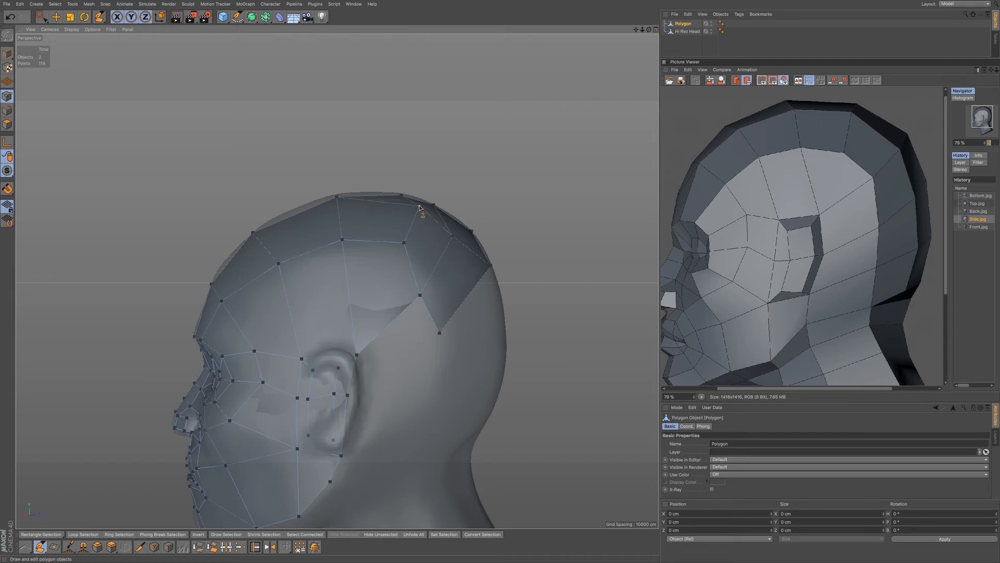
drag(491, 264, 496, 290)
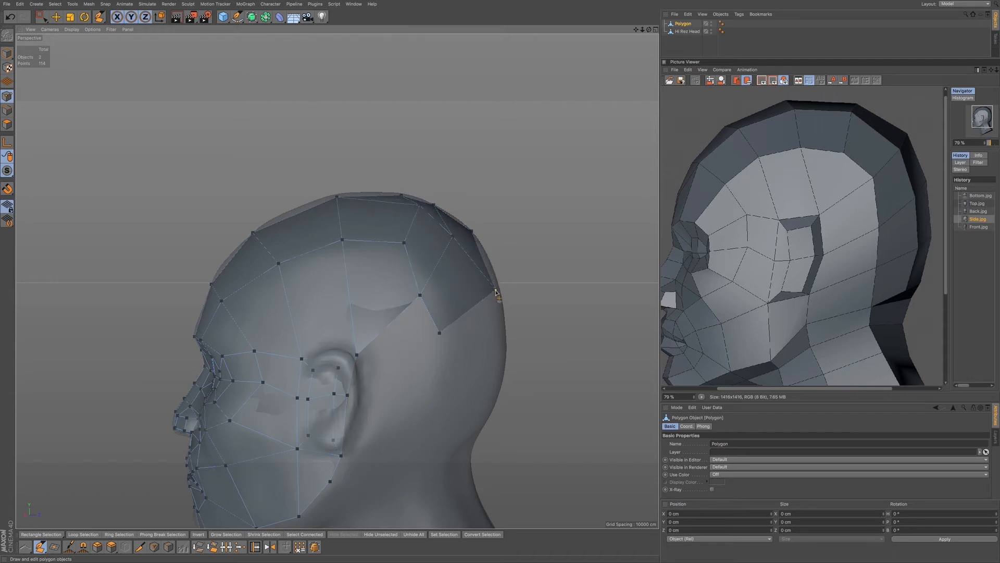
drag(471, 231, 543, 286)
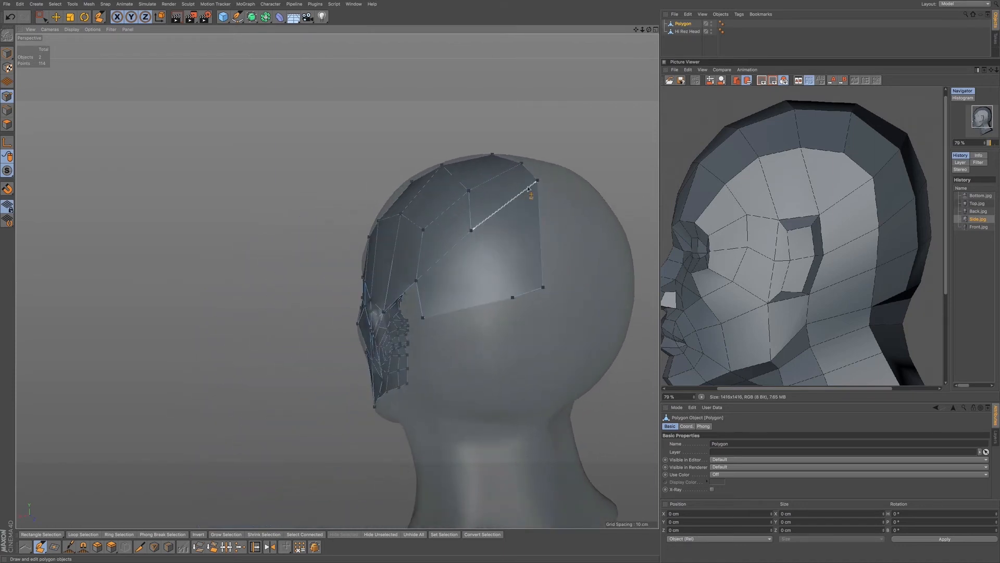
drag(538, 181, 540, 205)
drag(513, 297, 570, 239)
scroll(573, 245, up, 3)
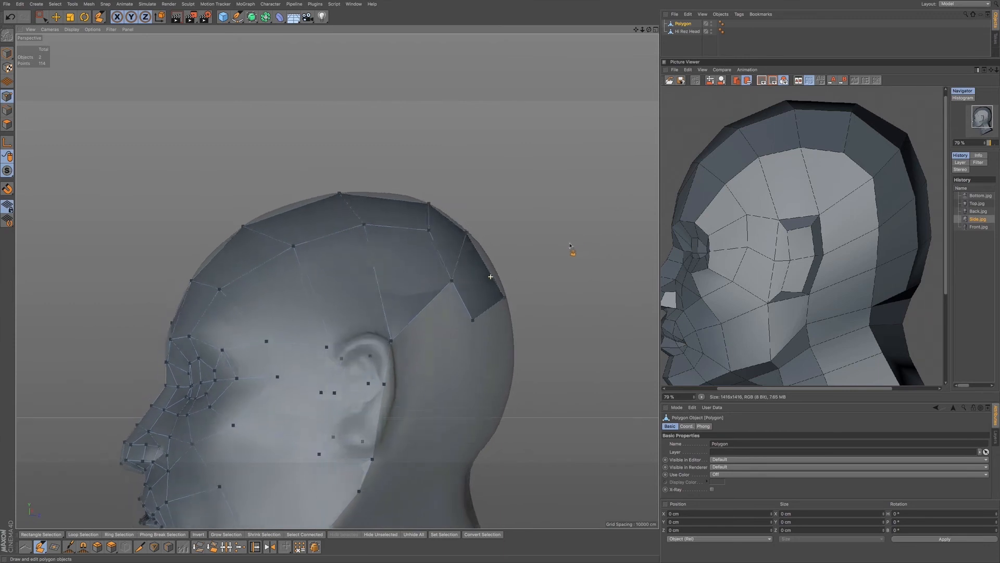
Extrude the edge behind the ear downwards into a polygon reaching the earlobe, undoing a stray vertex move
mouse_move(481, 285)
alt+mouse_down()
mouse_move(467, 237)
mouse_move(439, 253)
mouse_move(443, 285)
mouse_move(403, 299)
mouse_move(370, 328)
mouse_move(348, 317)
alt+mouse_up()
scroll(448, 250, down, 3)
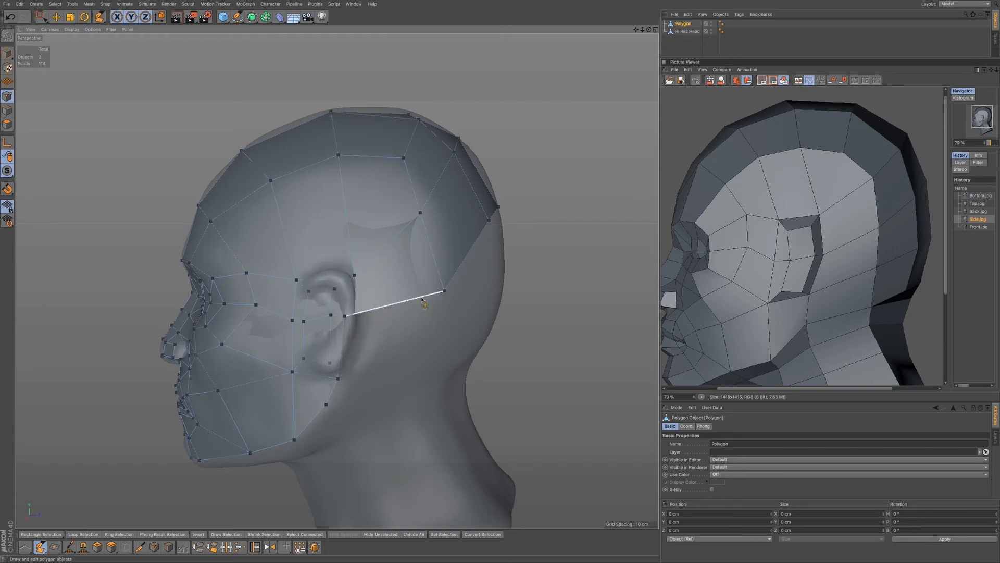
ctrl+drag(346, 349, 435, 346)
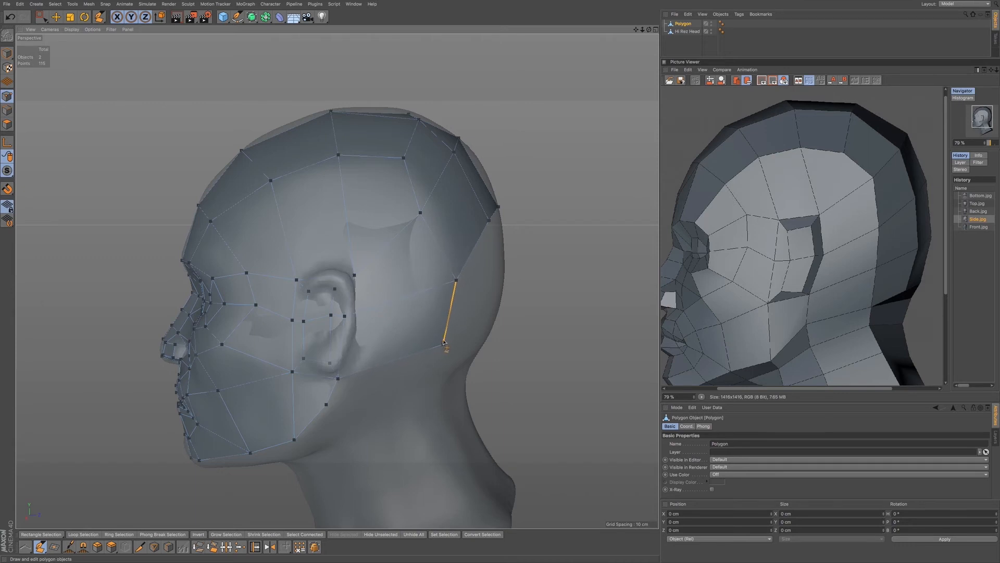
key(ctrl+z)
click(442, 342)
Display the Back.jpg reference image and examine the mesh from the back of the head
click(978, 211)
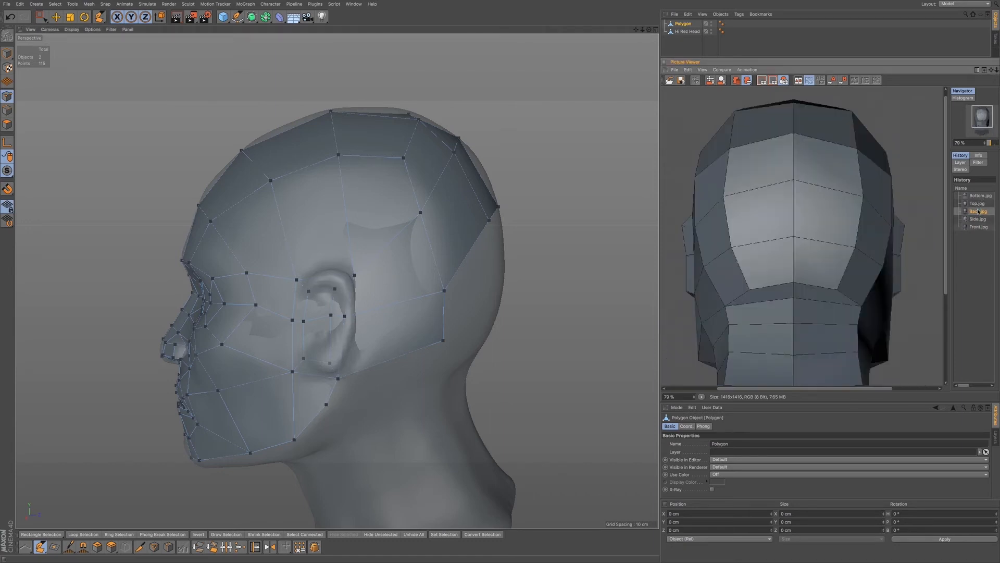
alt+drag(448, 244, 353, 249)
alt+drag(454, 224, 422, 205)
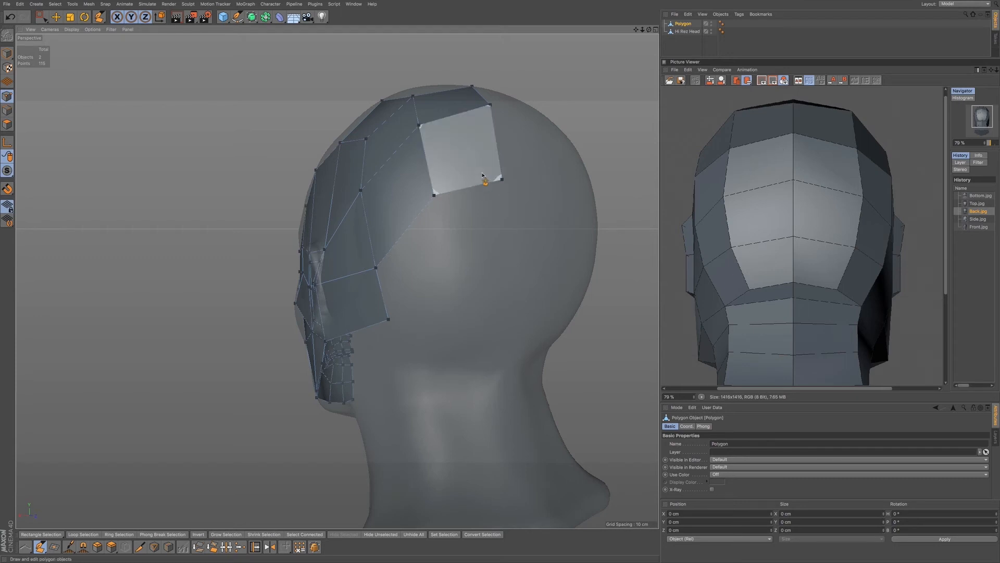
Select the vertices along the mesh's centre line over the crown with Live Selection
alt+drag(477, 168, 523, 173)
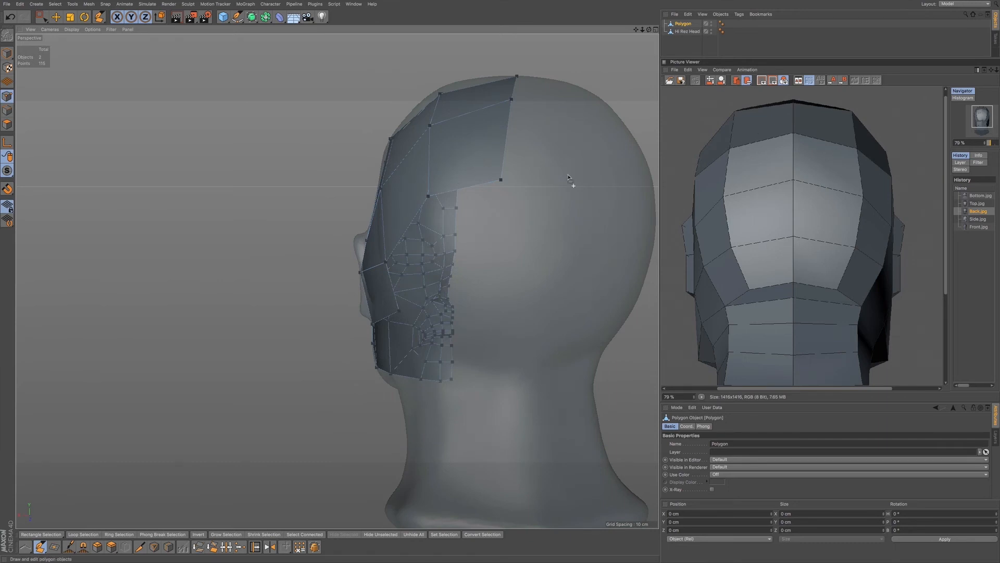
alt+drag(462, 161, 499, 182)
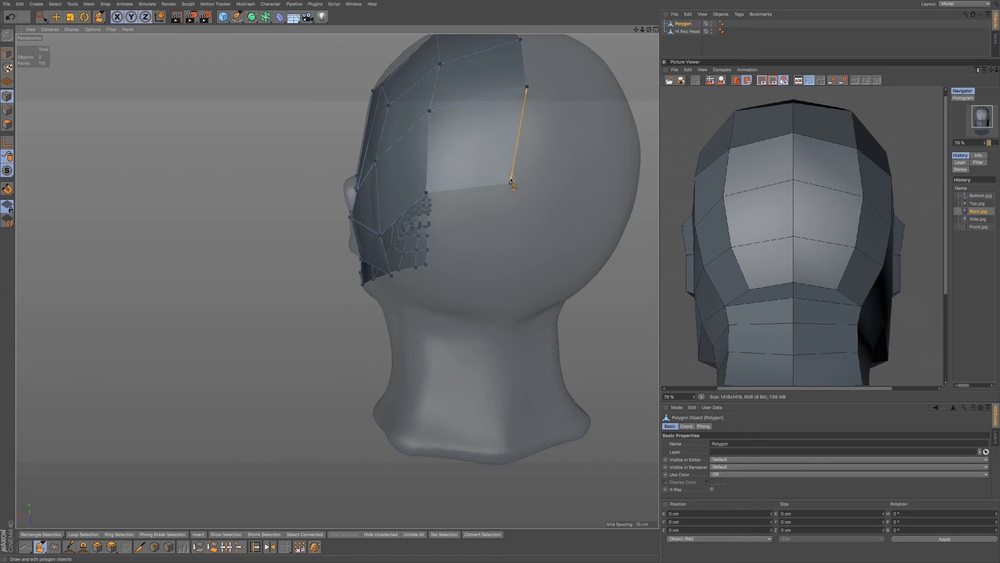
drag(510, 180, 376, 352)
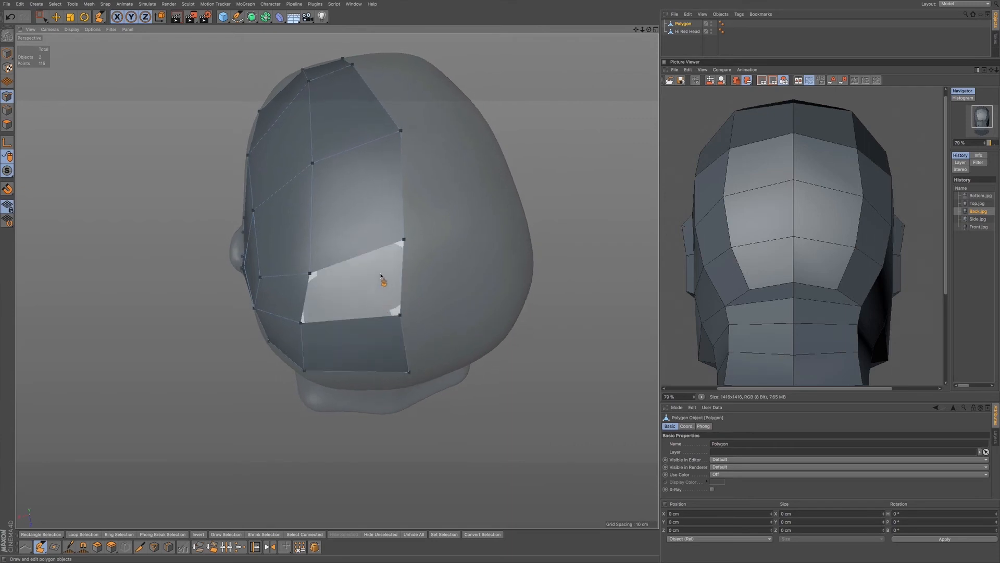
click(43, 18)
click(76, 27)
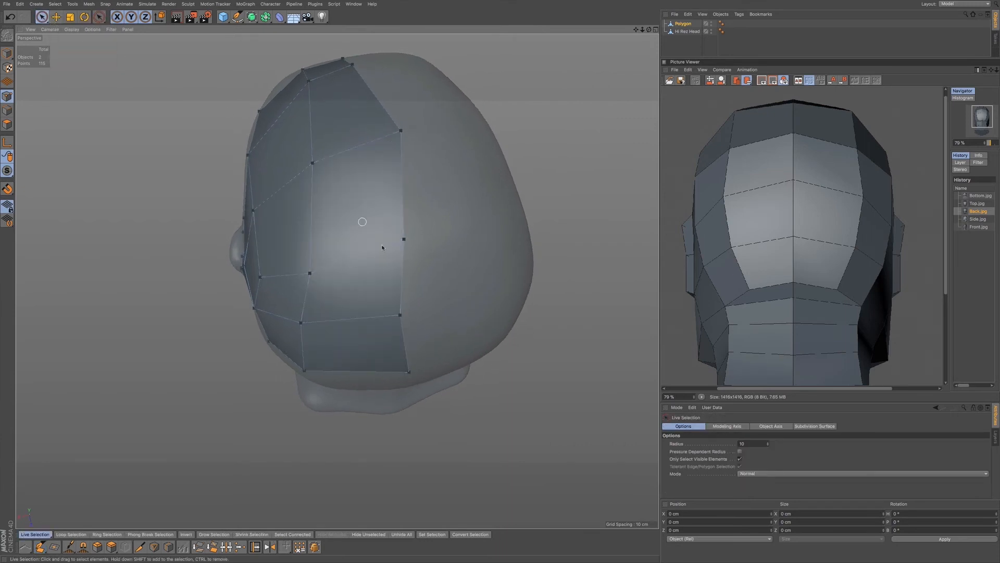
click(413, 373)
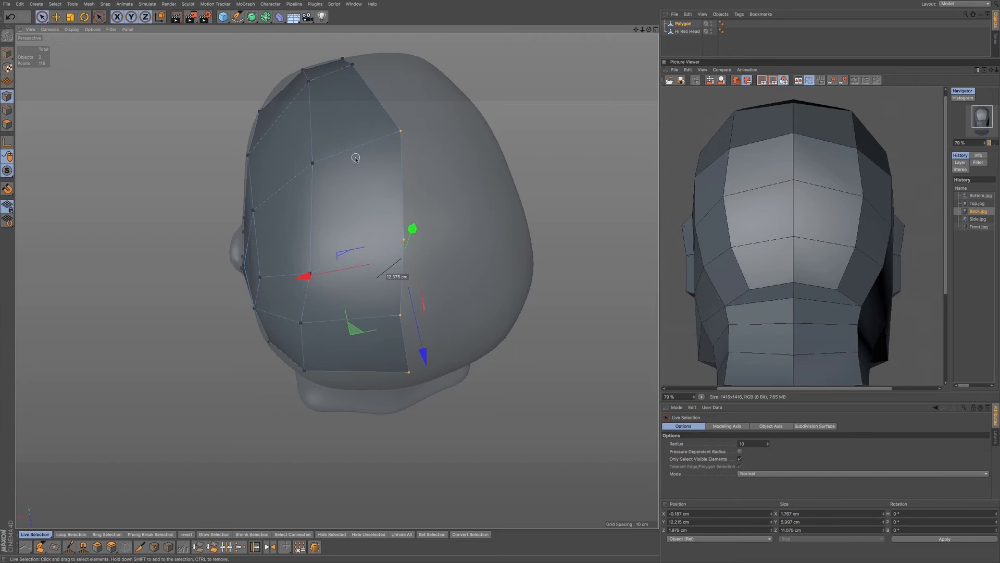
alt+drag(346, 168, 462, 150)
alt+drag(394, 210, 404, 121)
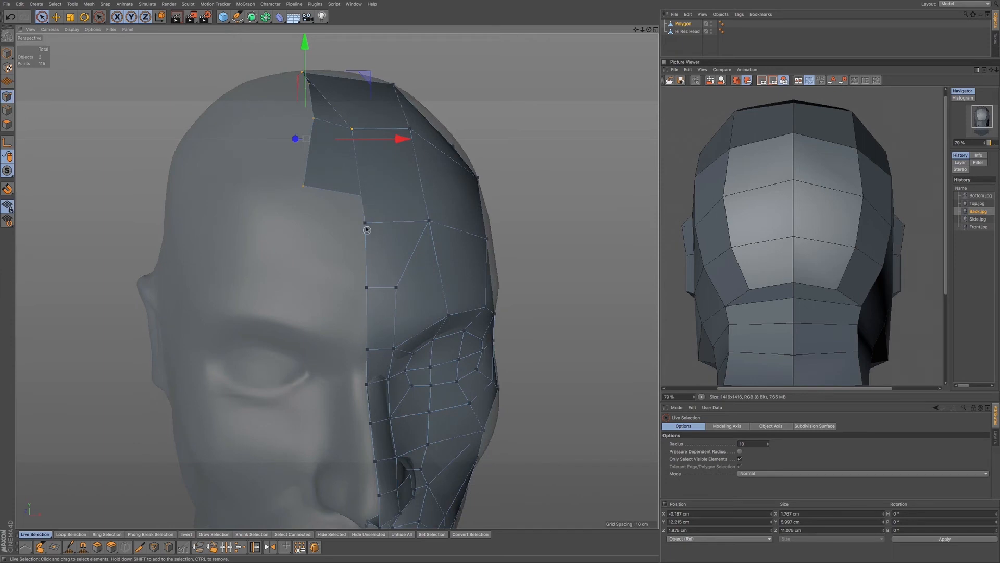
Add the centre-line vertices down the forehead, nose, lips and chin to the selection
shift+click(366, 287)
shift+click(367, 384)
shift+click(374, 393)
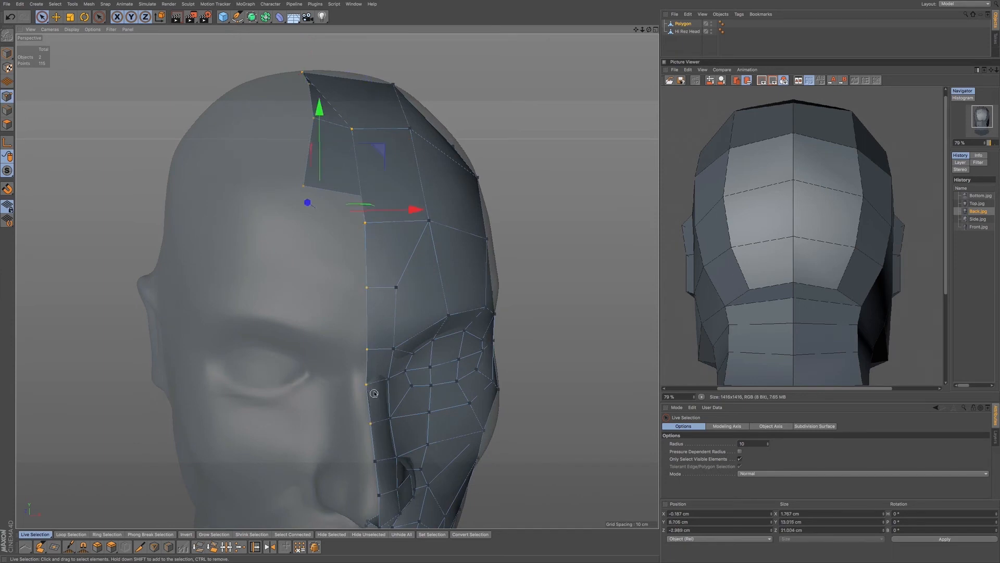
alt+middle_drag(384, 397, 391, 270)
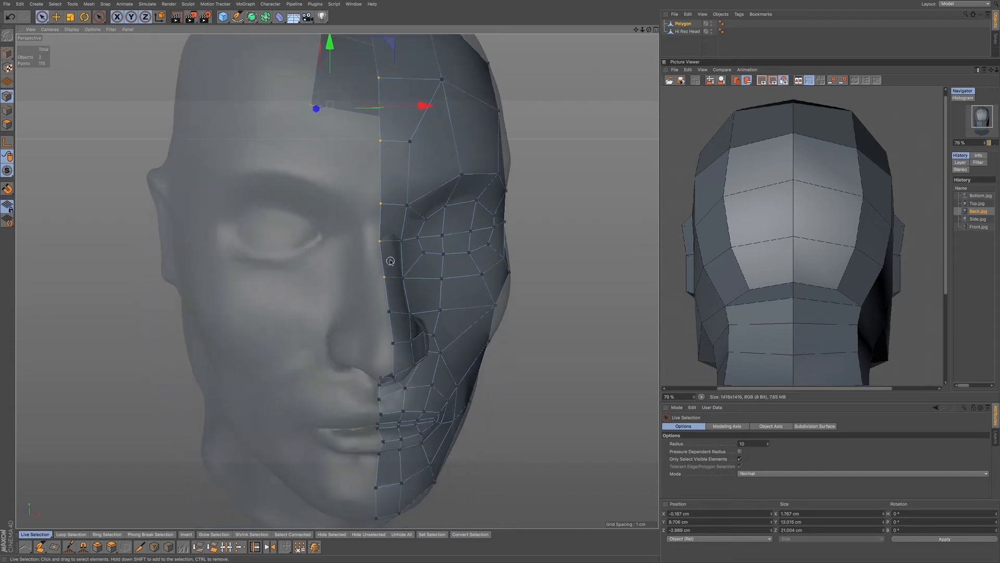
shift+click(390, 368)
alt+drag(412, 339, 415, 340)
shift+click(389, 361)
alt+drag(419, 375, 431, 279)
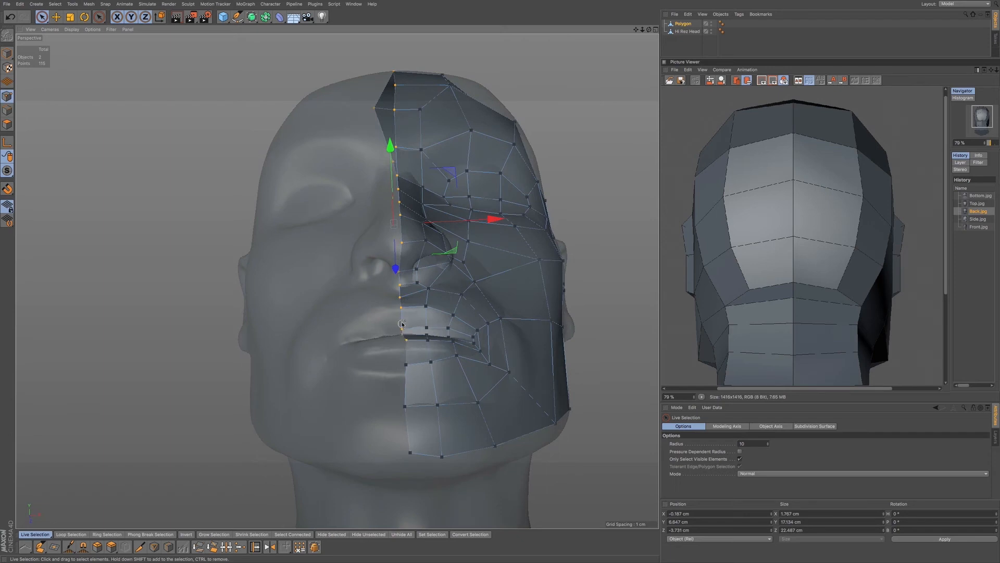
shift+click(426, 334)
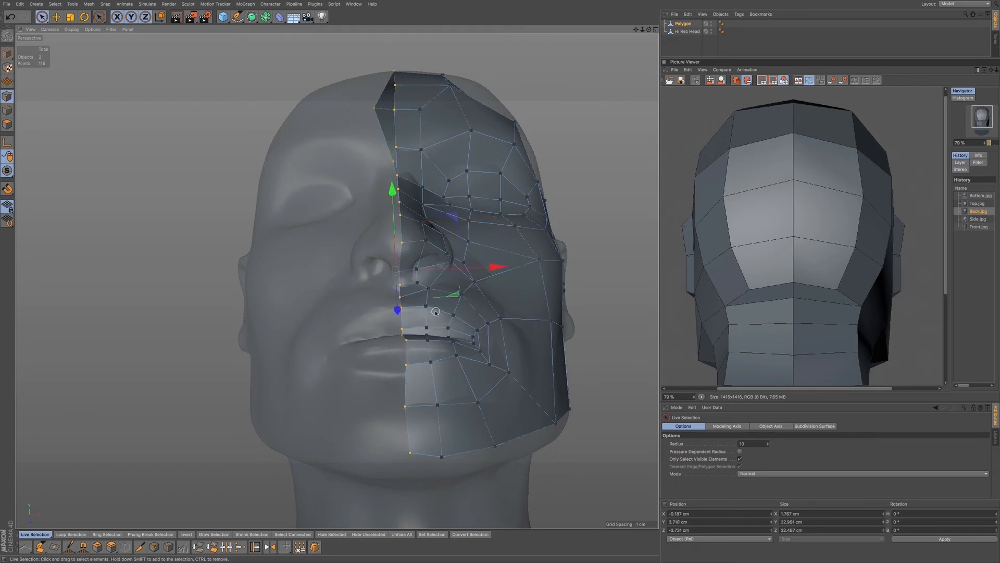
Set the selected centre-line points to X 0 cm in world coordinates with Set Point Value and clear the selection
right_click(364, 287)
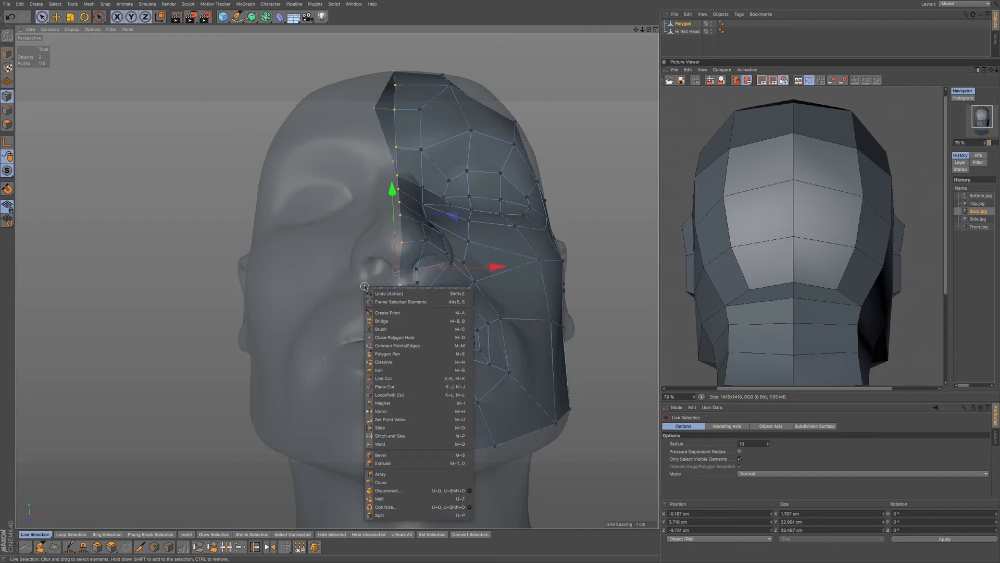
click(390, 420)
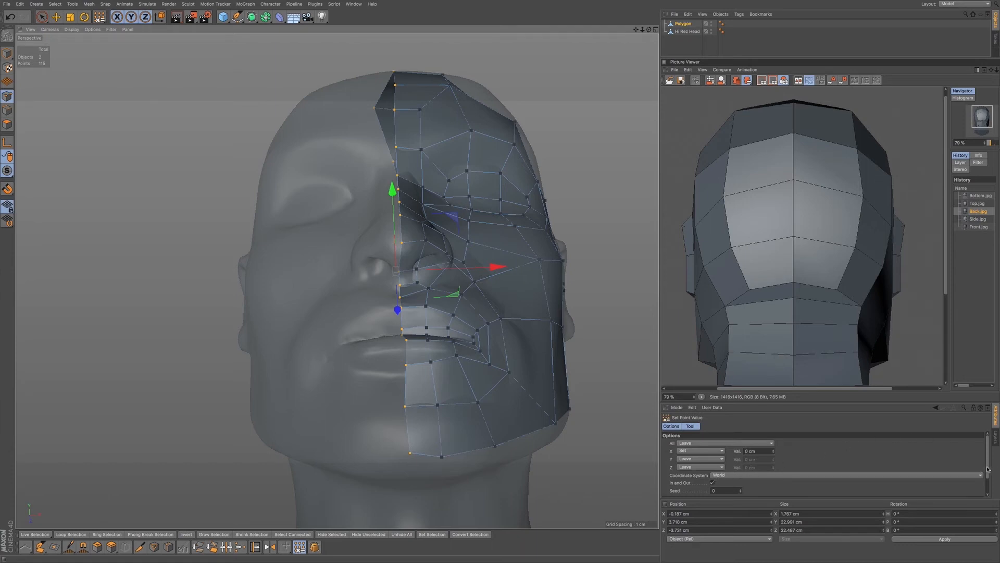
scroll(990, 472, down, 2)
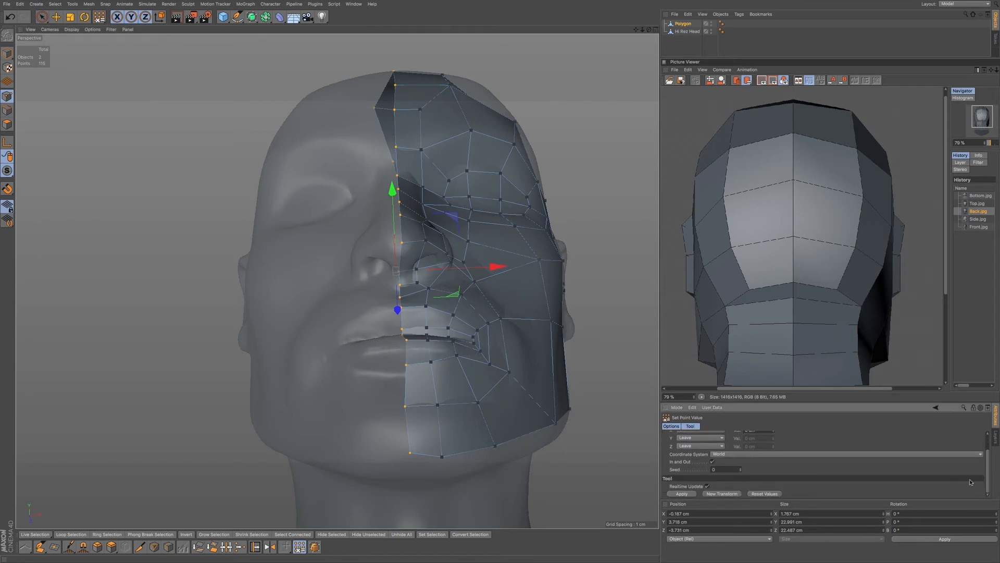
click(683, 493)
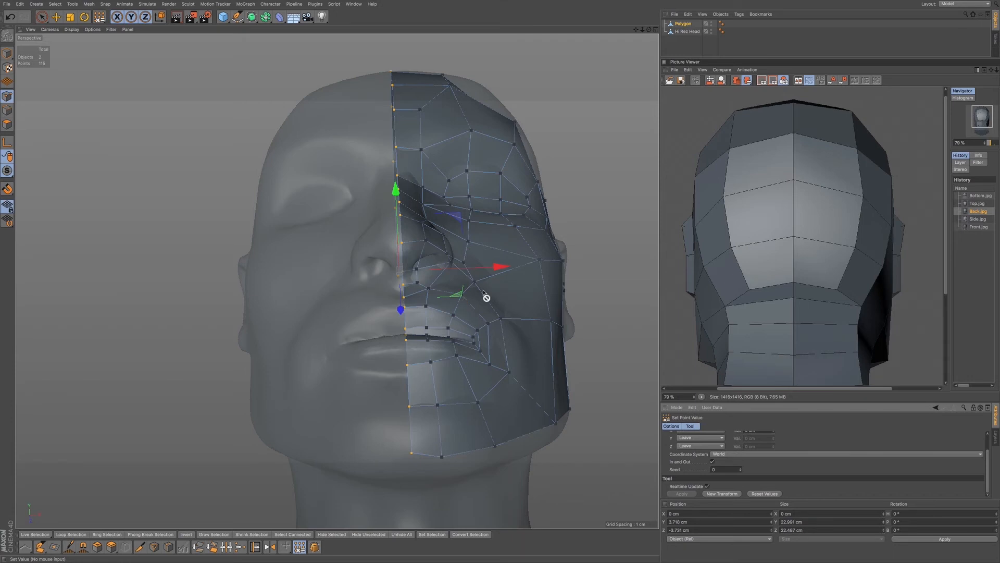
click(41, 17)
click(165, 155)
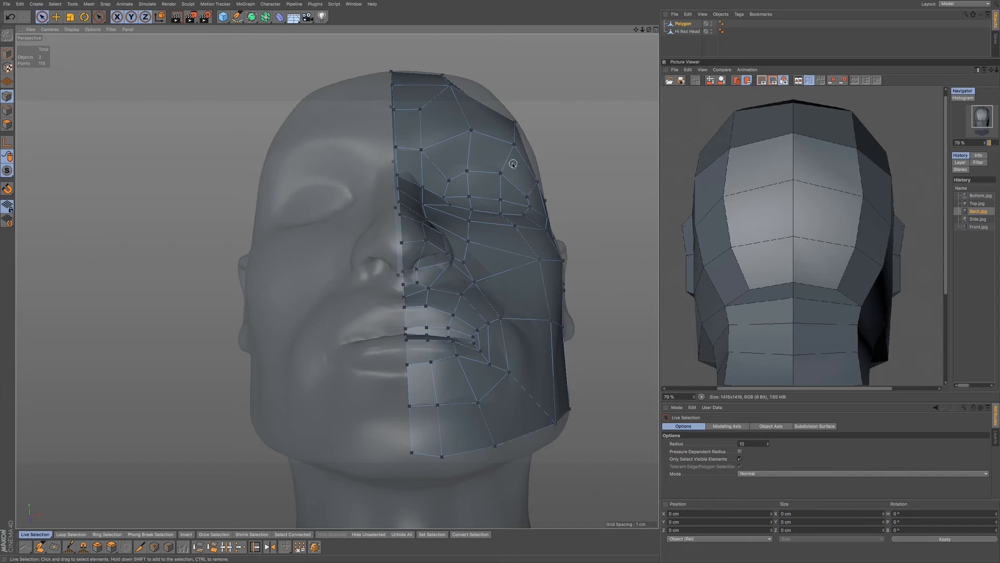
Extrude the end edge of the central strip twice down the back of the skull with the Polygon Pen
alt+drag(475, 200, 475, 201)
alt+middle_drag(477, 205, 364, 256)
alt+drag(474, 245, 354, 251)
alt+middle_drag(505, 248, 401, 226)
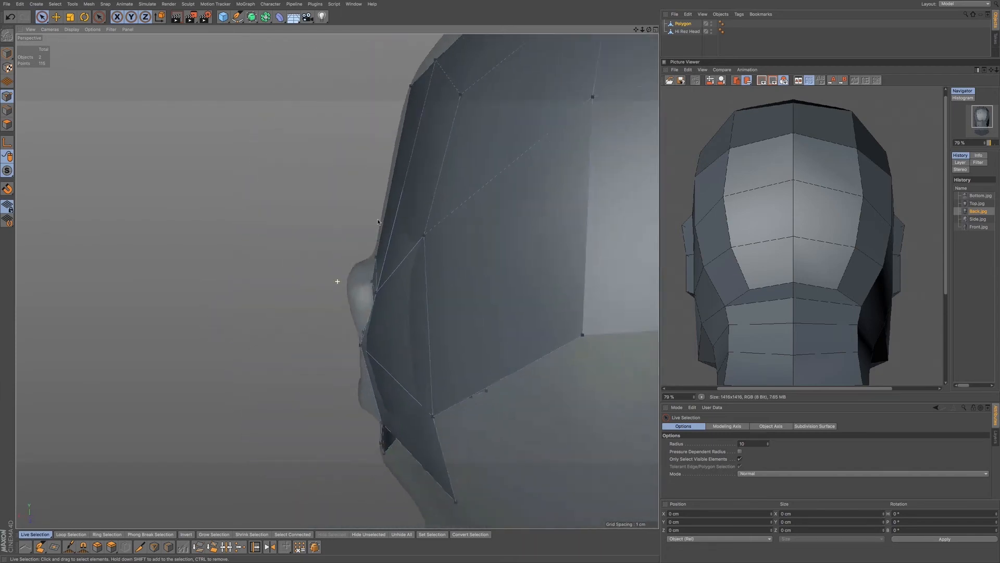
alt+drag(401, 228, 338, 207)
alt+right_drag(442, 237, 375, 253)
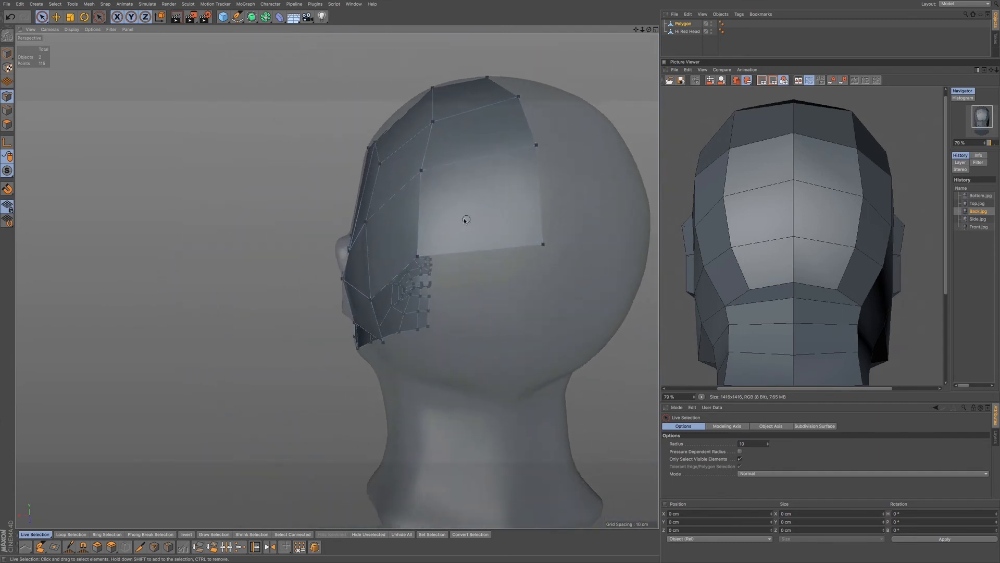
alt+drag(447, 225, 591, 132)
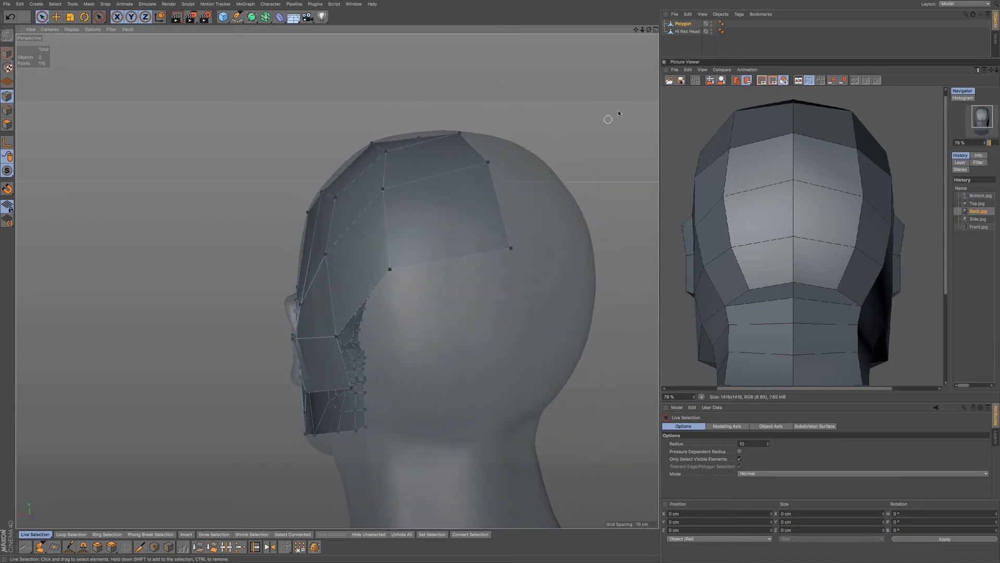
click(688, 26)
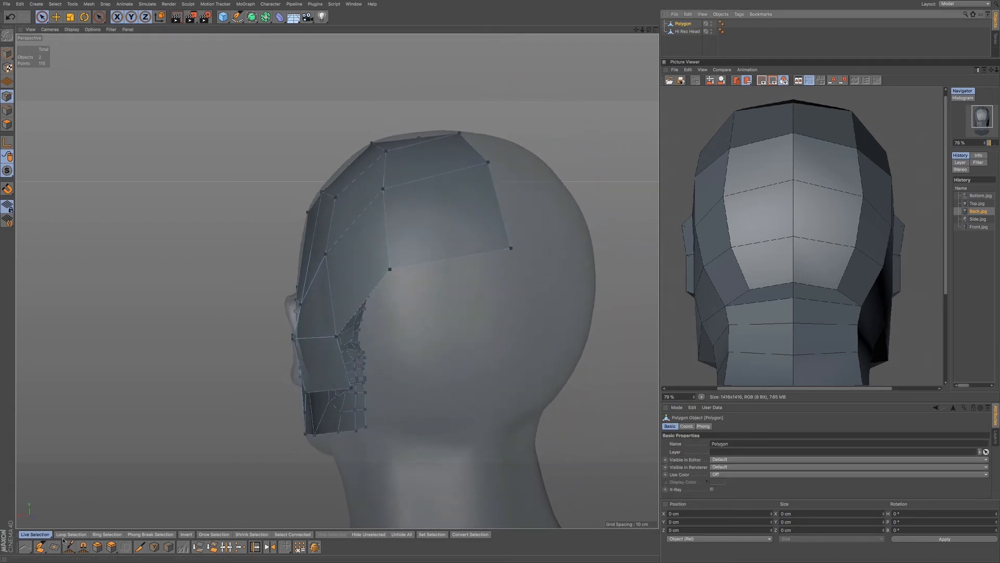
click(40, 546)
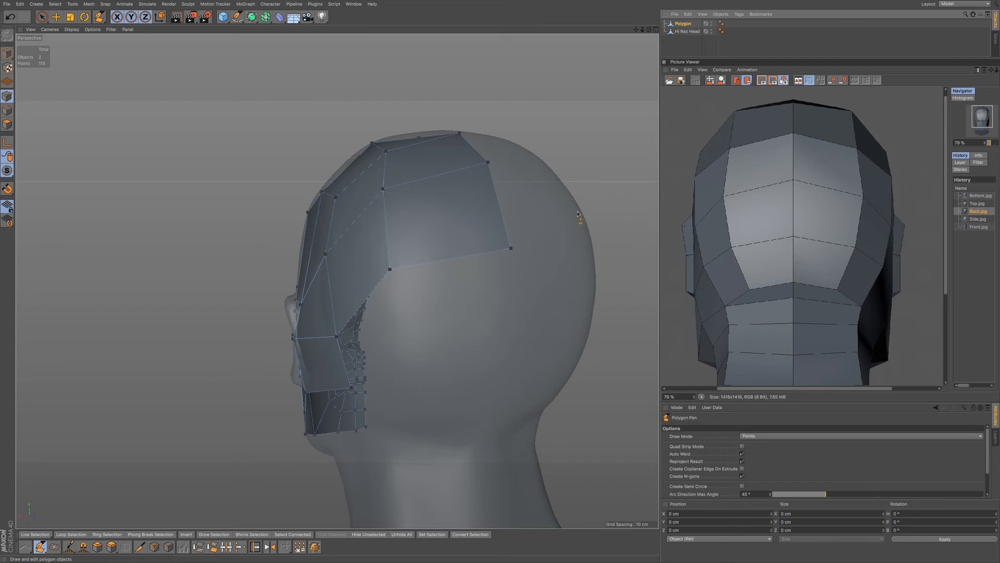
mouse_move(465, 242)
alt+mouse_down()
mouse_move(446, 226)
mouse_move(454, 240)
alt+mouse_up()
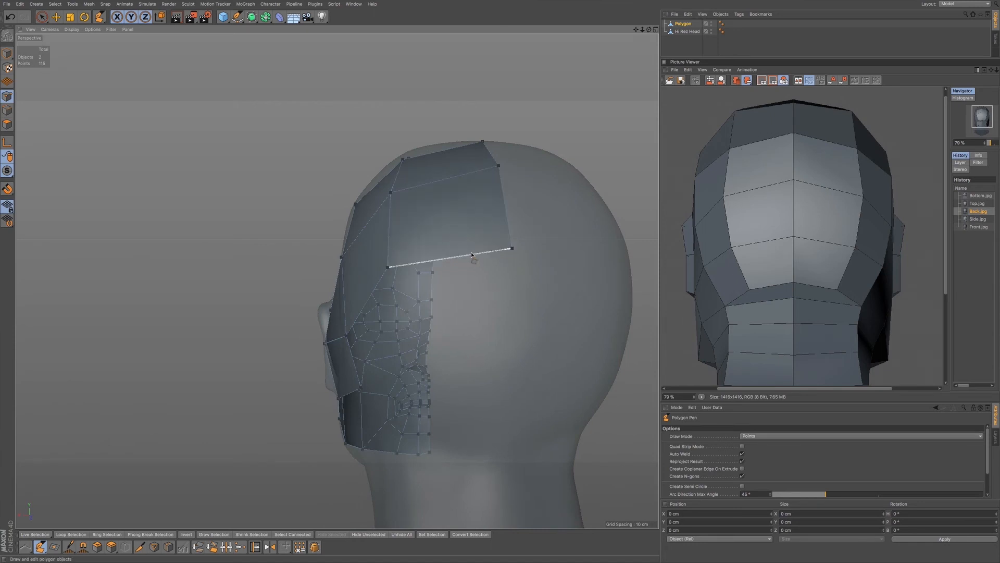
ctrl+drag(472, 259, 540, 290)
mouse_move(481, 312)
alt+mouse_down()
mouse_move(516, 313)
mouse_move(493, 321)
alt+mouse_up()
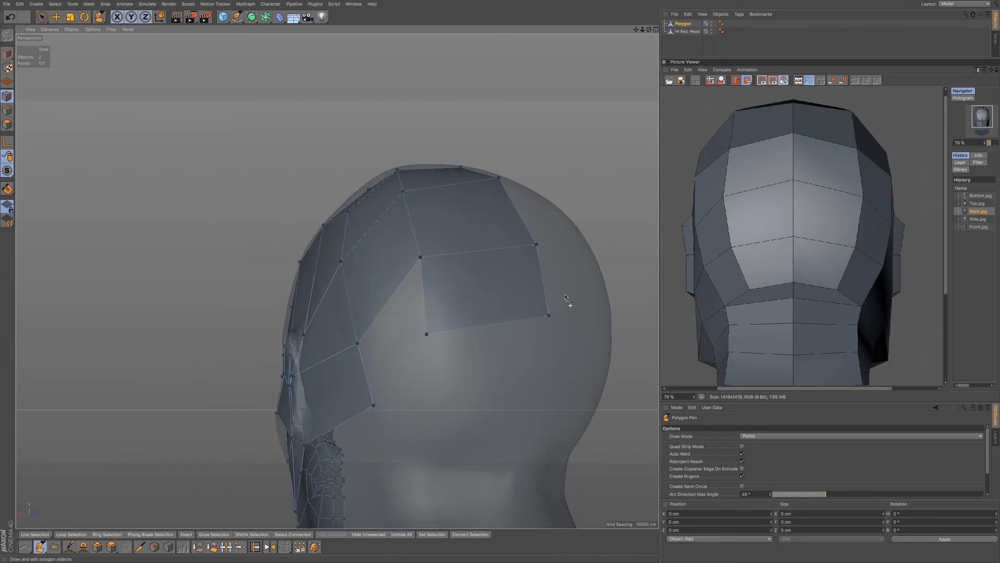
mouse_move(510, 324)
ctrl+mouse_down()
mouse_move(514, 395)
mouse_move(526, 384)
mouse_move(485, 372)
mouse_move(539, 374)
mouse_move(536, 386)
mouse_move(557, 388)
mouse_move(509, 350)
mouse_move(554, 330)
mouse_move(585, 339)
mouse_move(522, 340)
ctrl+mouse_up()
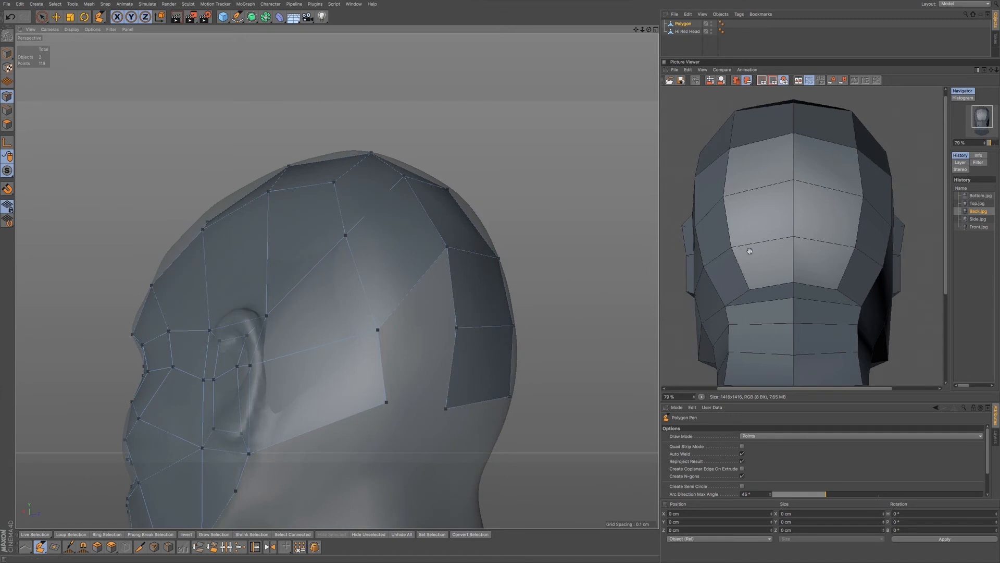
Display the Side.jpg reference image and lower the middle vertex on the rear strip's side border
click(977, 219)
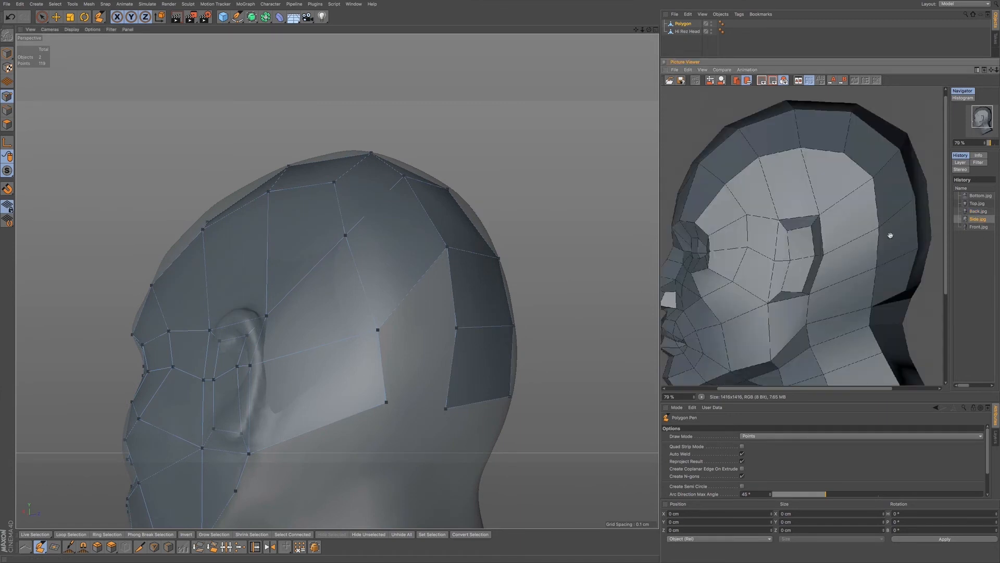
alt+middle_drag(459, 364, 551, 301)
alt+drag(477, 335, 498, 353)
alt+middle_drag(467, 360, 507, 292)
alt+drag(473, 315, 414, 312)
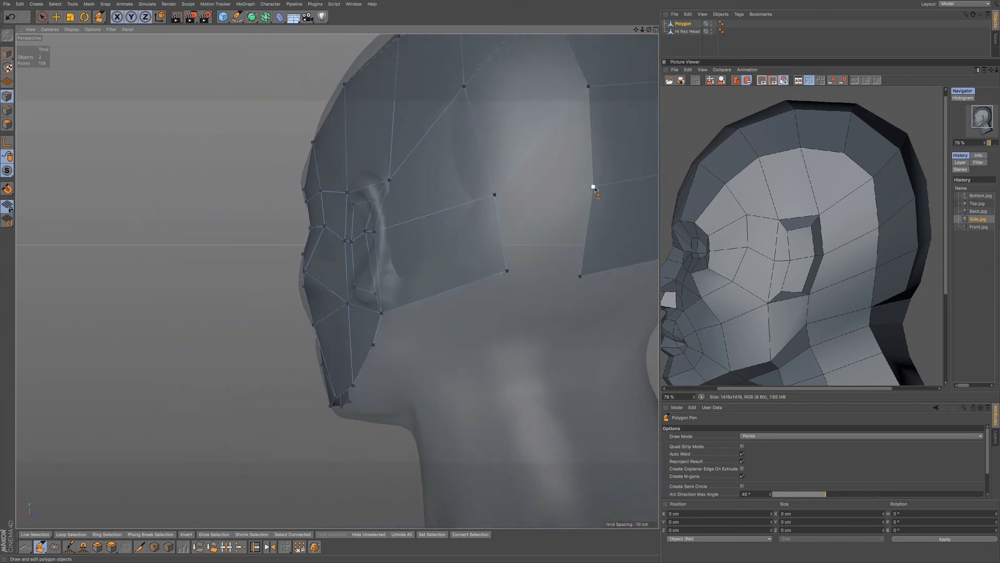
drag(593, 186, 586, 214)
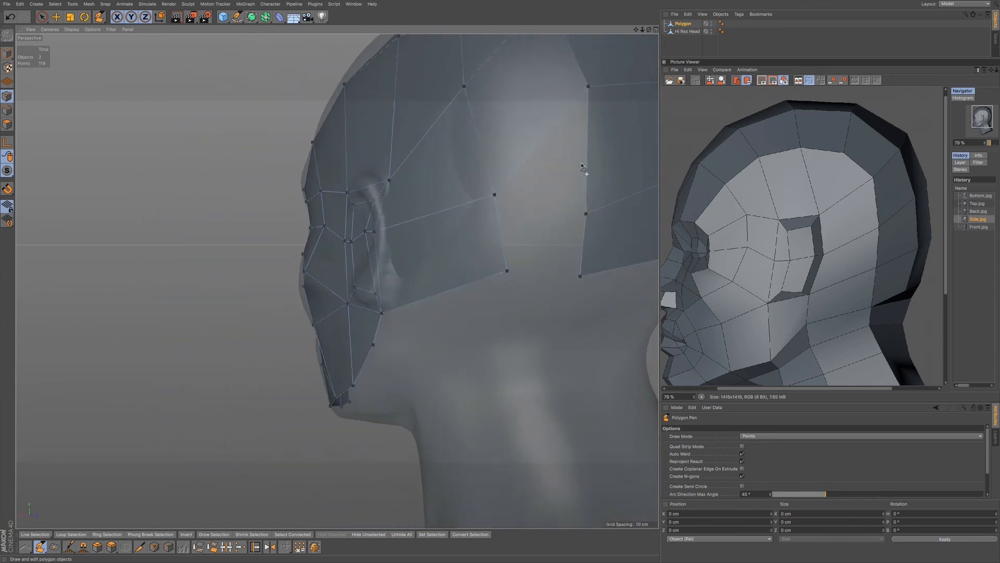
Extrude the rear strip's side edge across the gap and weld both new vertices to the polygons behind the ear
ctrl+drag(590, 175, 514, 259)
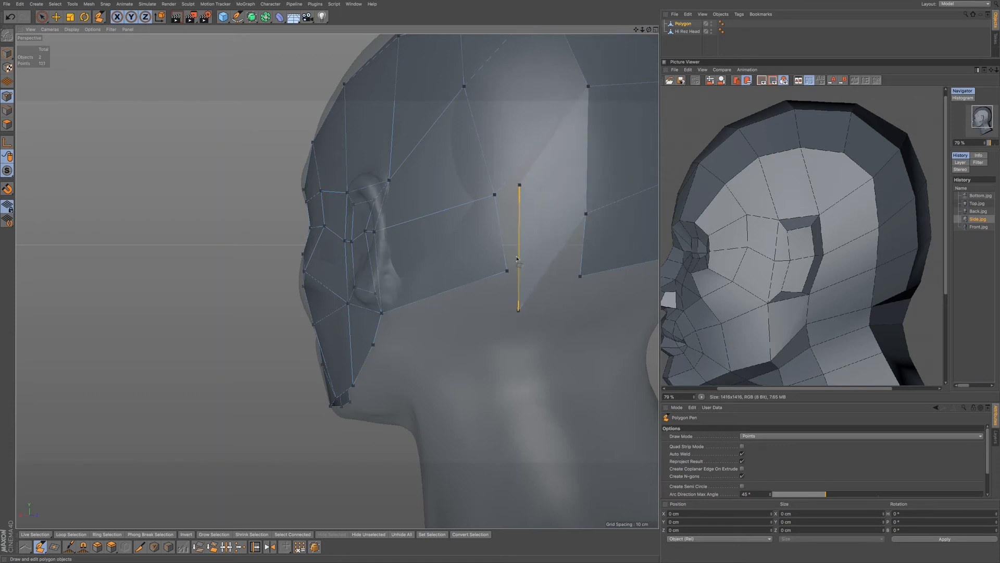
drag(519, 186, 496, 196)
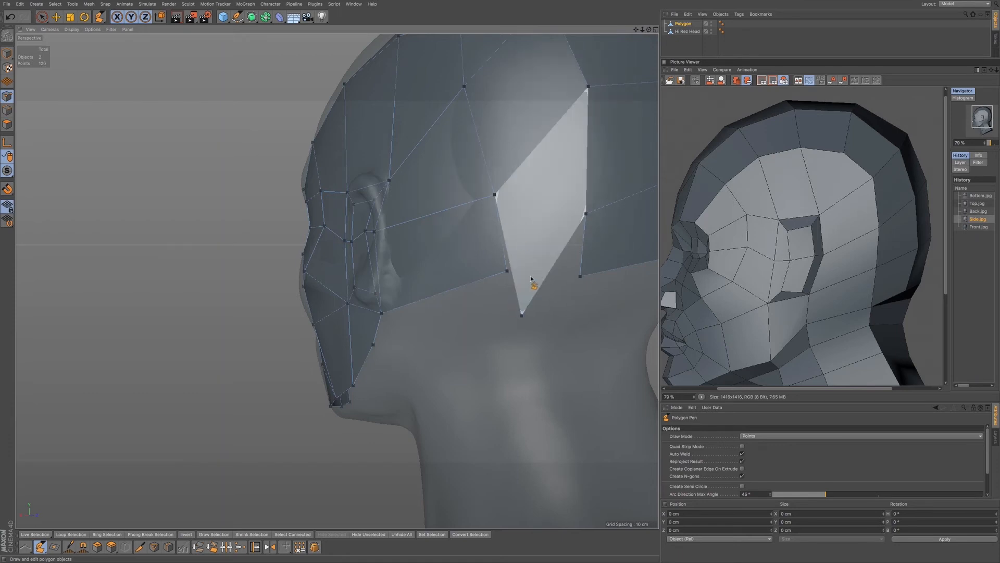
drag(522, 315, 508, 272)
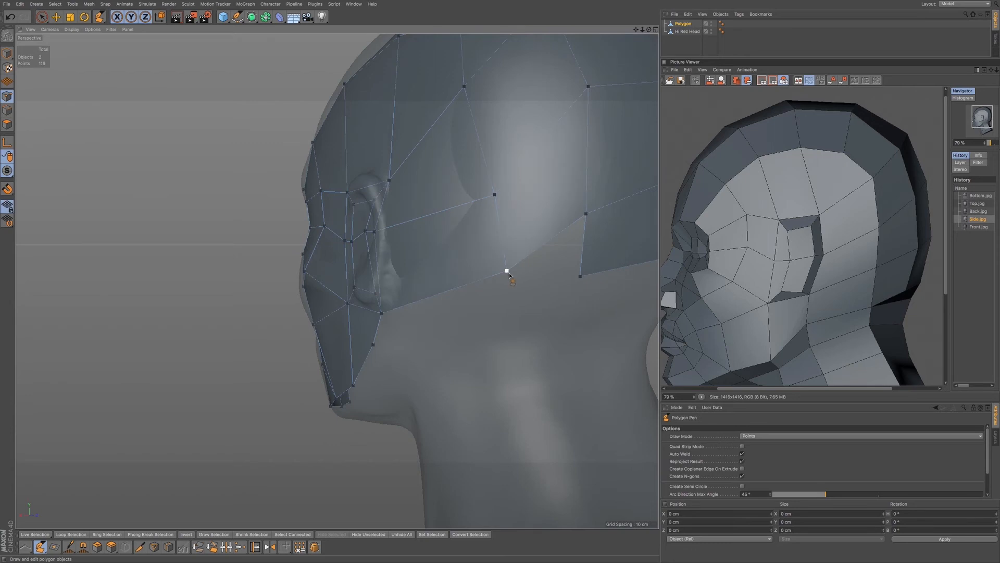
Extrude the lower edge behind the ear downwards, joining its front end to the jaw vertex and adjusting the rear corner
alt+drag(469, 266, 645, 261)
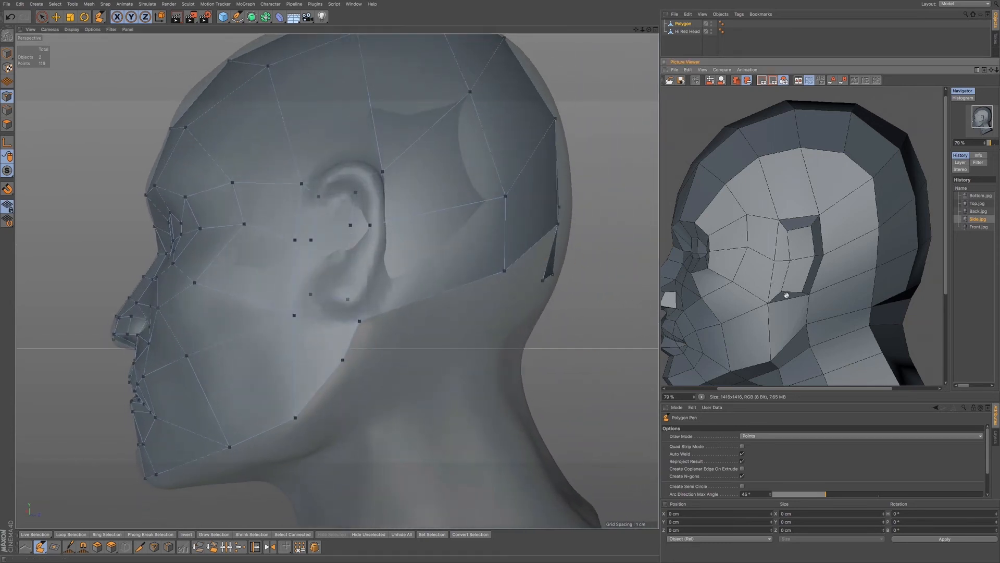
scroll(797, 278, down, 3)
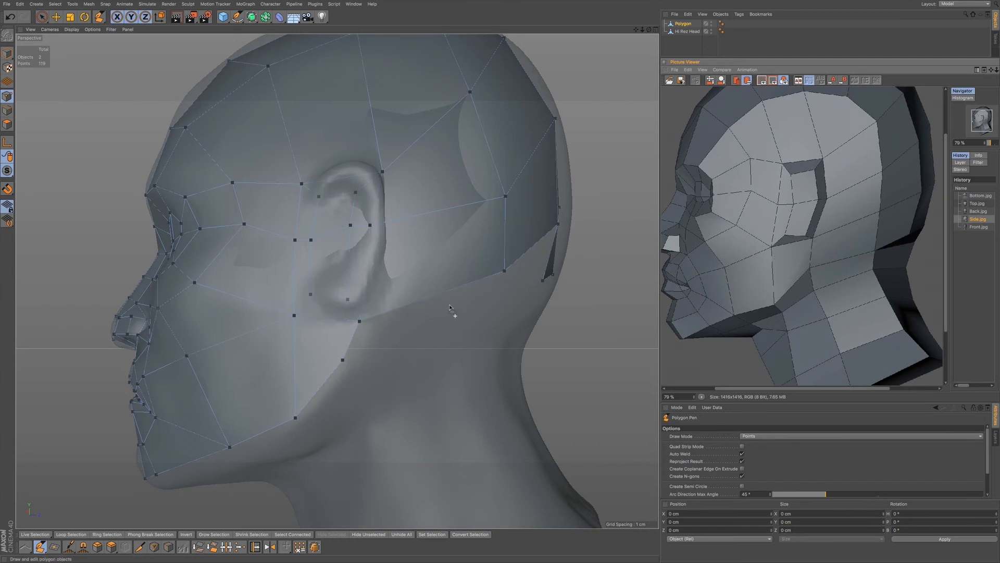
ctrl+drag(411, 305, 394, 344)
drag(490, 308, 493, 315)
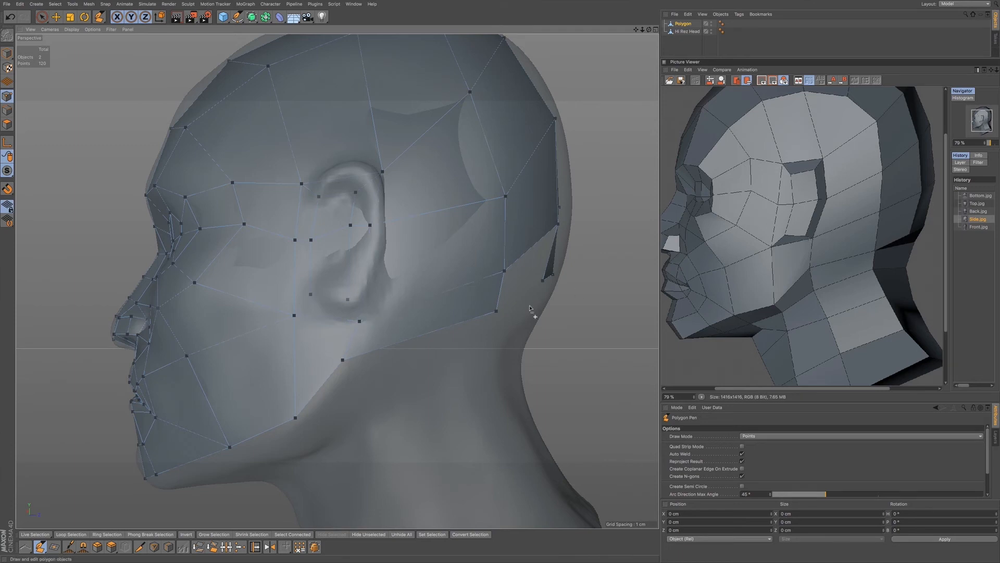
Extrude the jaw corner edge and the adjoining edge behind it downwards into connected polygons on the upper neck
click(342, 359)
ctrl+drag(337, 386, 359, 388)
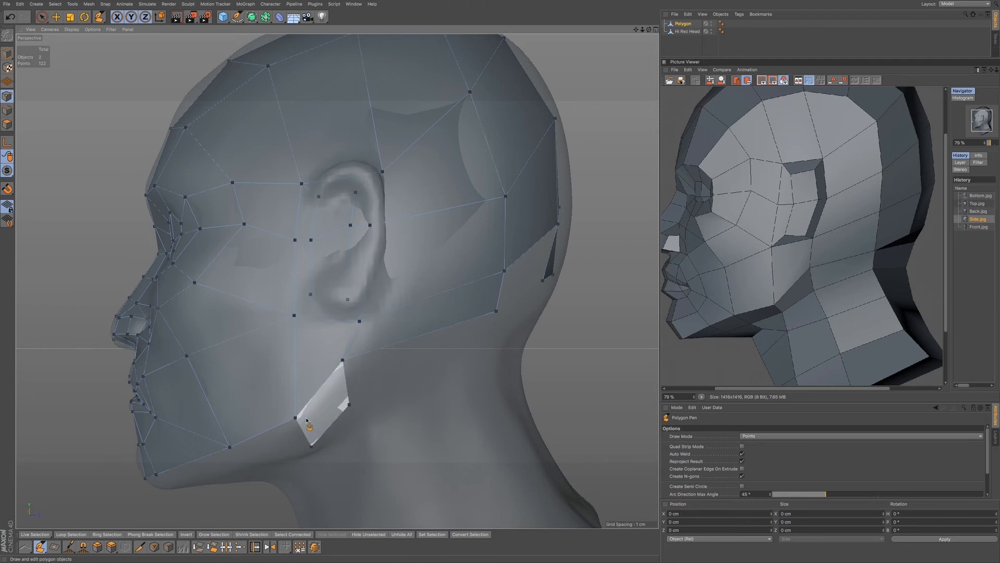
ctrl+drag(374, 350, 381, 396)
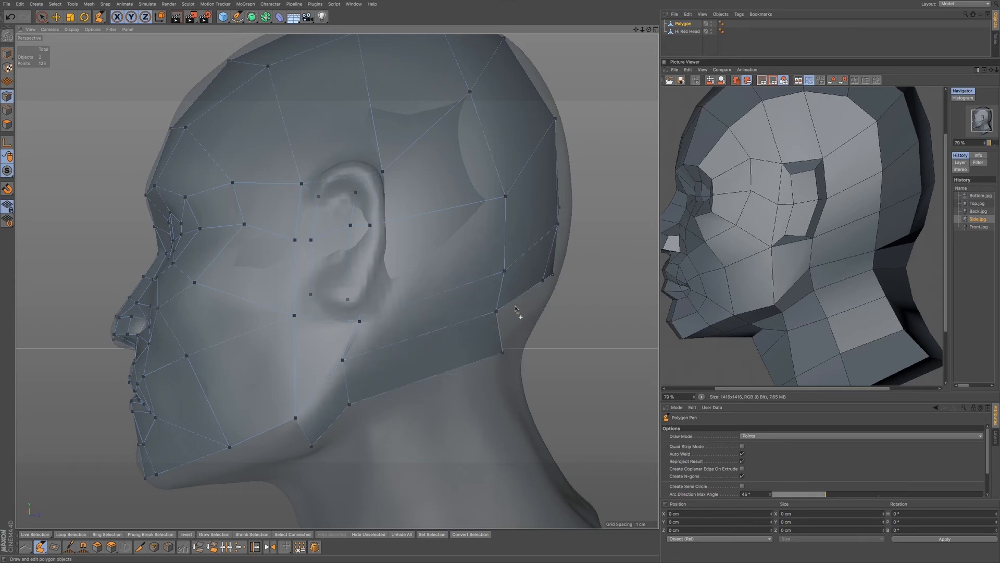
Extrude the rear side edge of the lowest polygon behind the ear towards the back of the head, redoing the first attempt
ctrl+drag(499, 329, 448, 287)
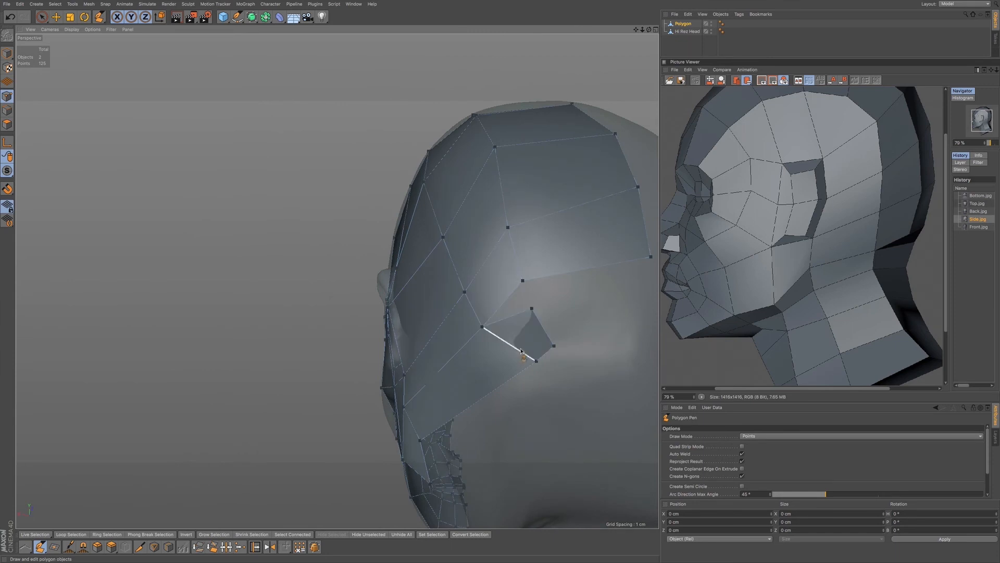
key(ctrl+z)
ctrl+drag(514, 345, 573, 338)
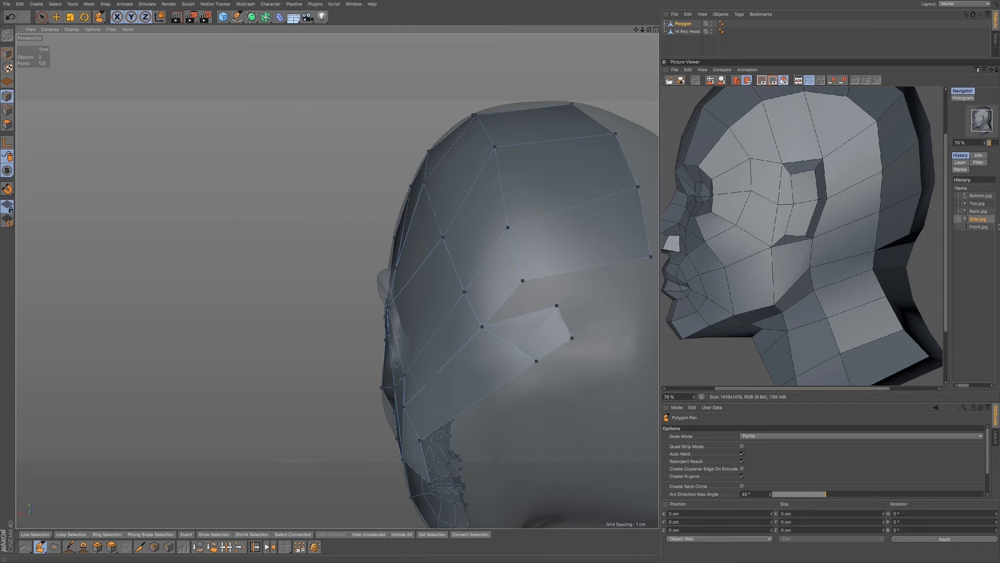
Display the Back.jpg reference image and move the new polygon's two outer vertices closer to the head's centre line
click(978, 196)
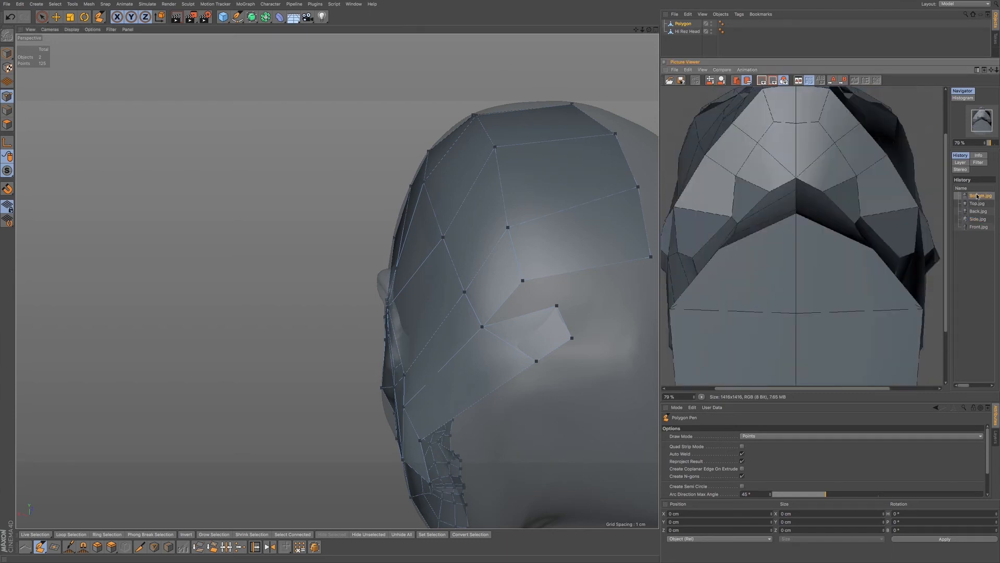
click(978, 218)
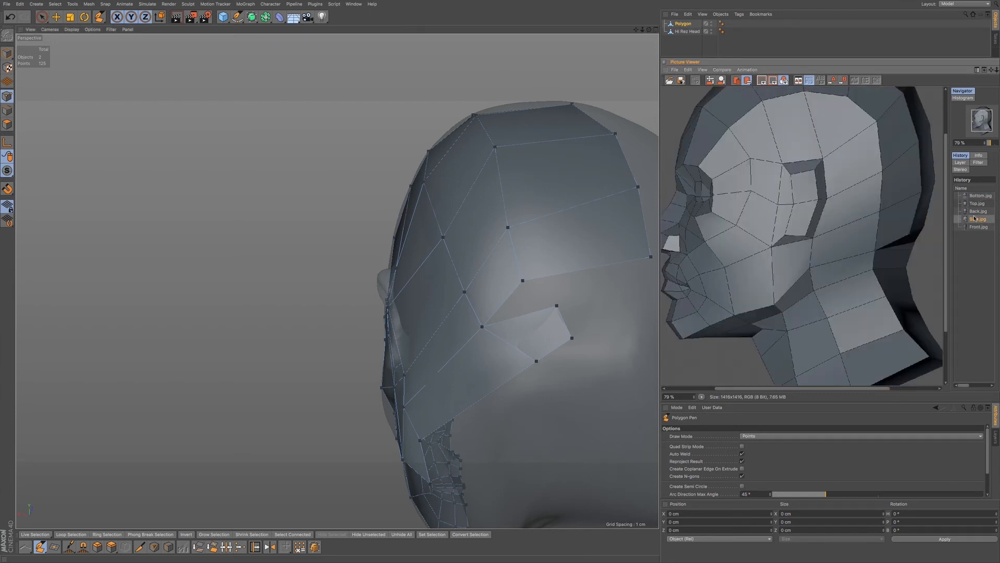
click(977, 211)
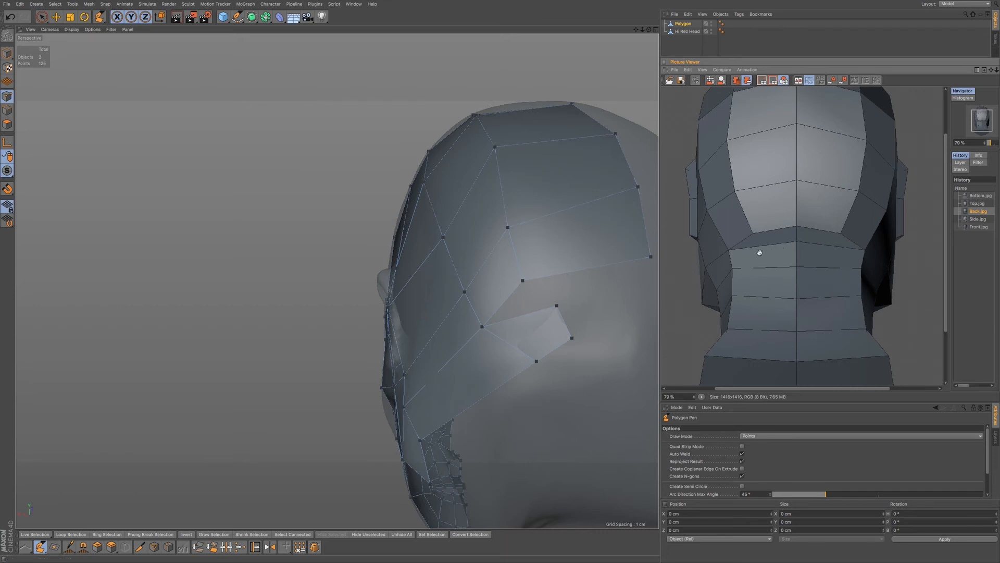
drag(556, 306, 592, 303)
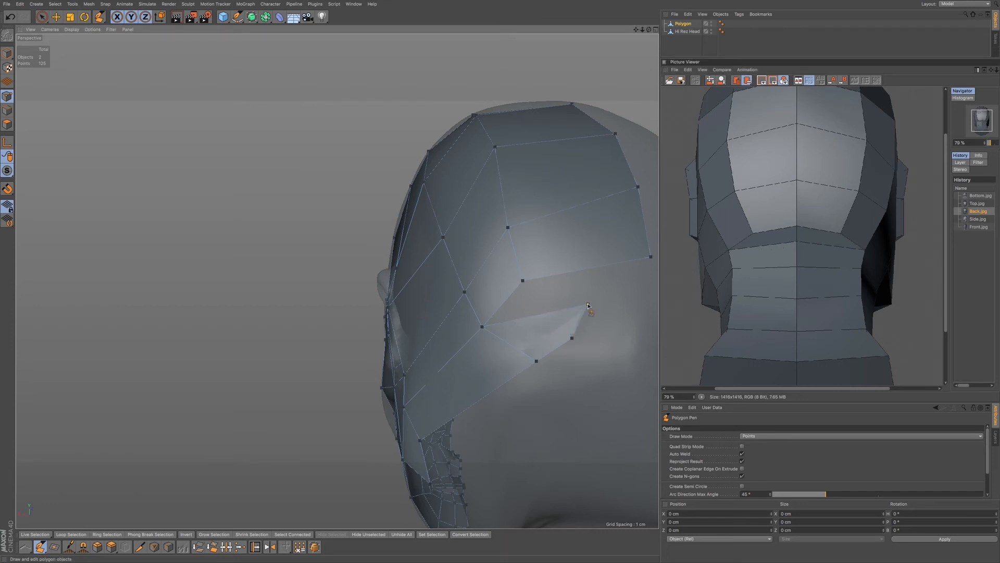
drag(573, 337, 604, 337)
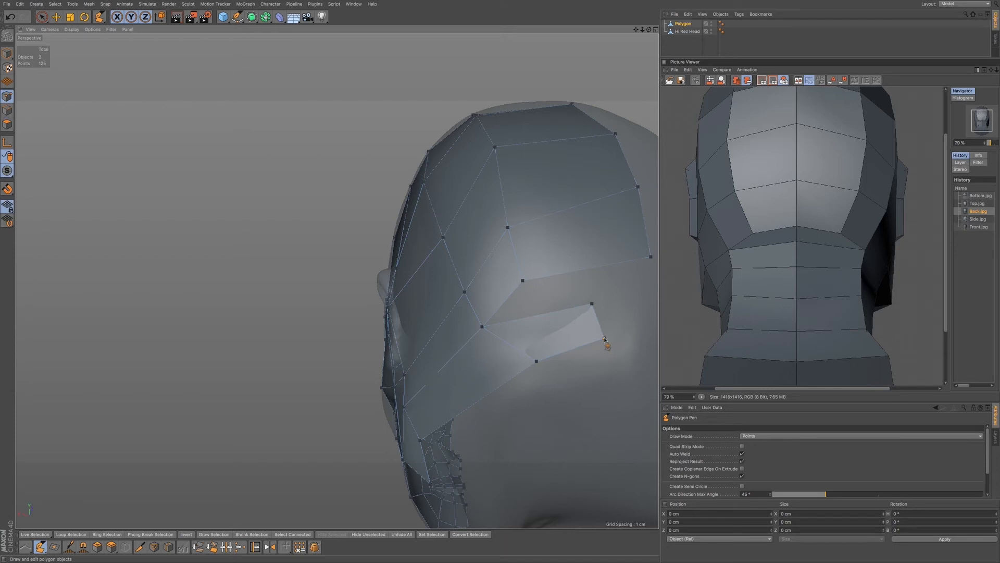
Extrude the edge above the nape polygon across the gap, weld it to the surrounding vertices, and move the nape vertices towards the centre line
ctrl+drag(513, 300, 646, 261)
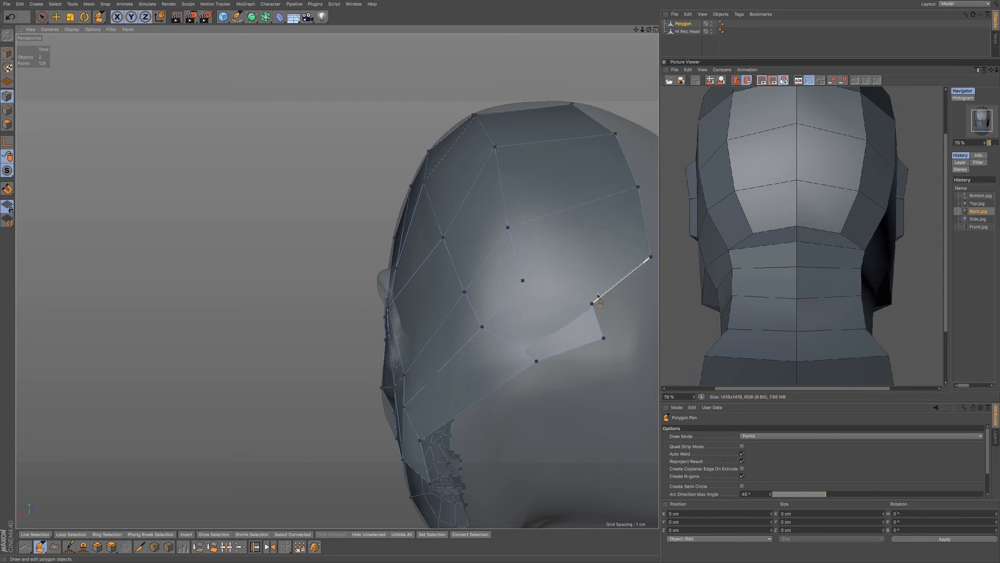
drag(591, 303, 632, 292)
drag(604, 337, 635, 328)
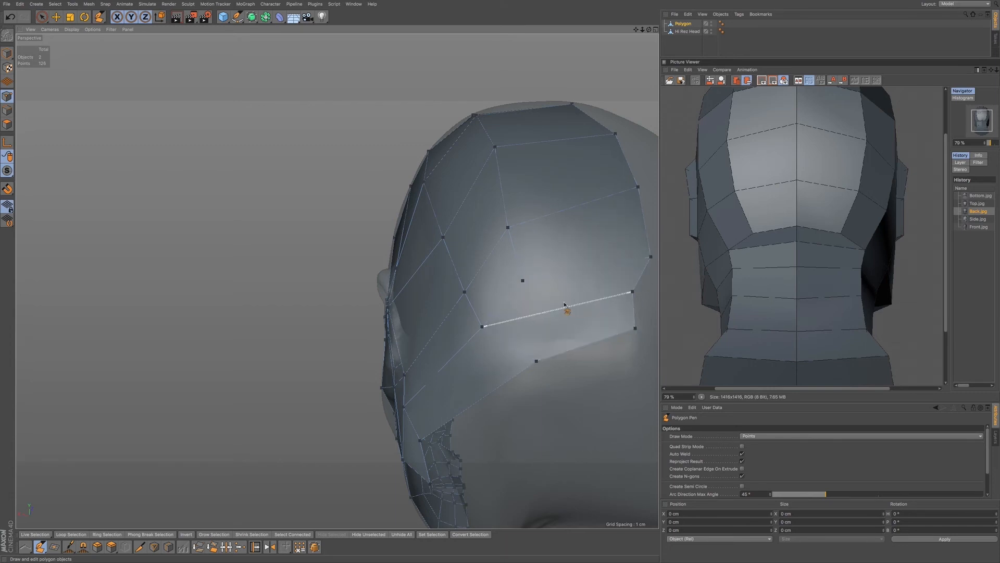
alt+drag(566, 302, 573, 277)
alt+drag(573, 310, 521, 301)
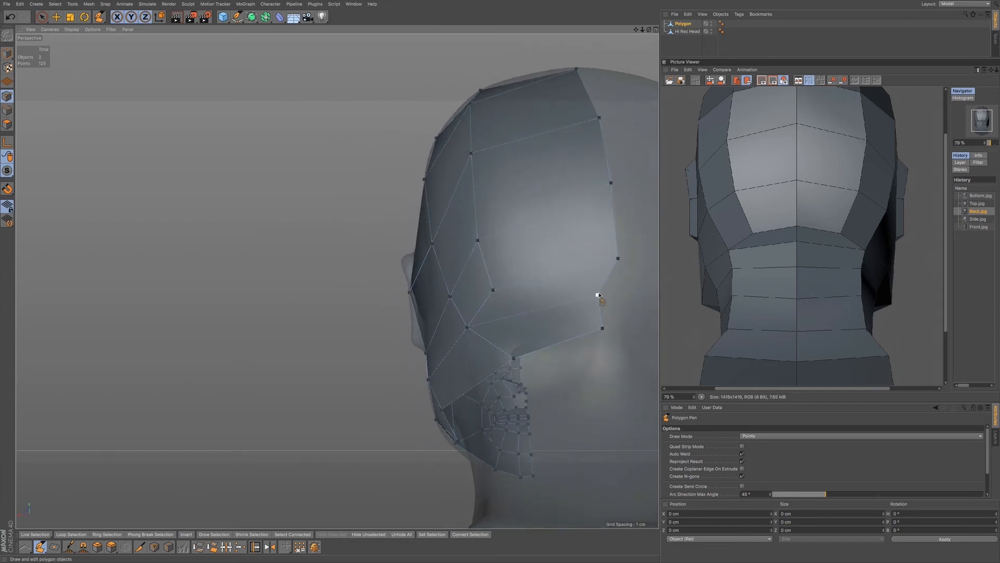
drag(602, 327, 621, 326)
Extrude the nape strip's lower edge down the back of the neck to its base as four stacked polygons, following the reference
alt+drag(573, 328, 545, 267)
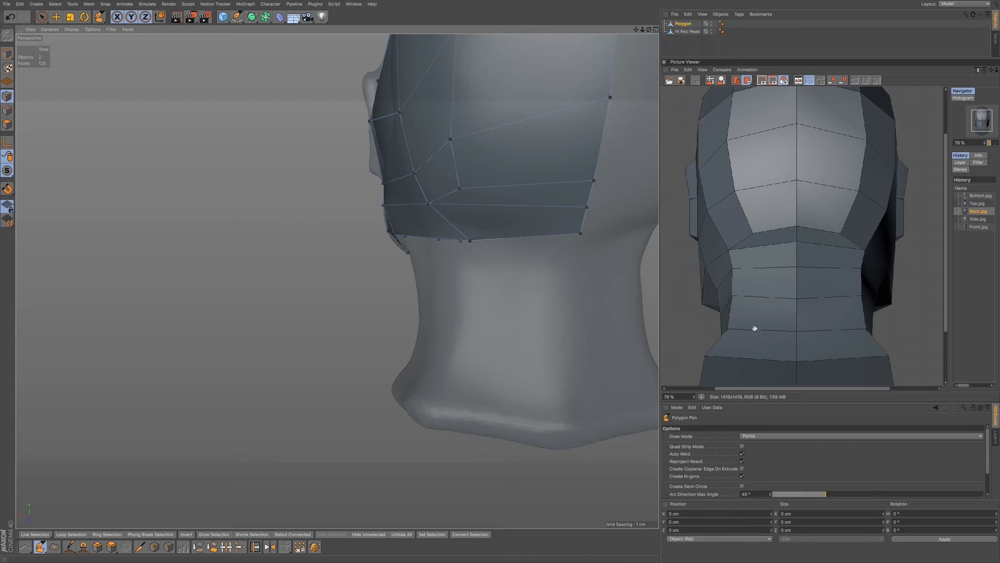
drag(762, 342, 803, 295)
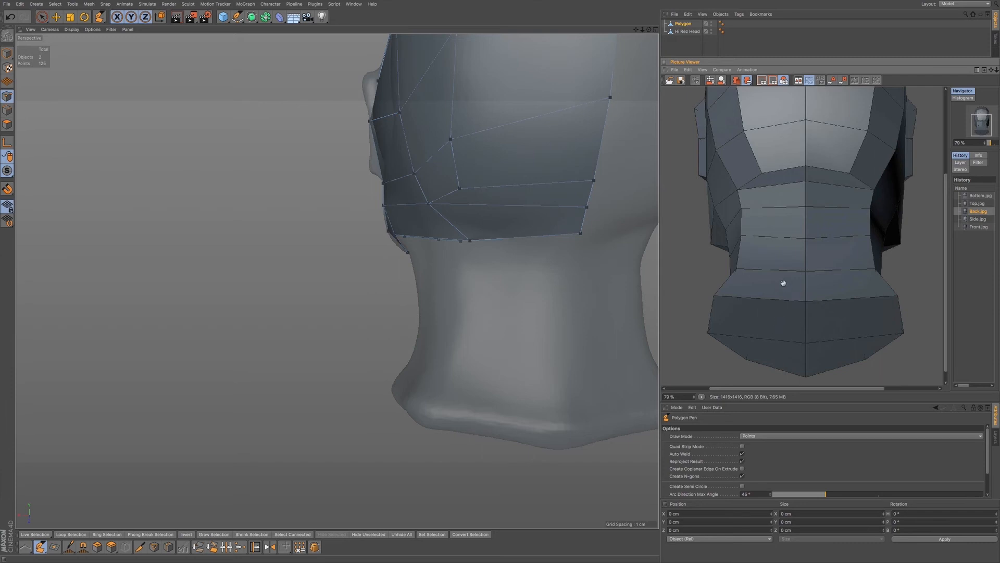
drag(782, 251, 780, 239)
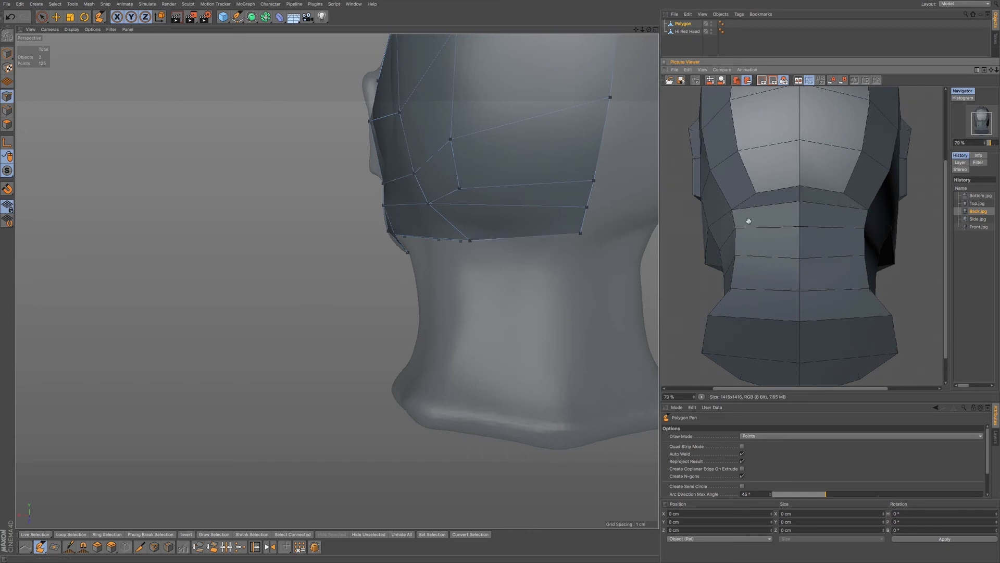
ctrl+drag(519, 237, 518, 320)
ctrl+drag(520, 319, 579, 425)
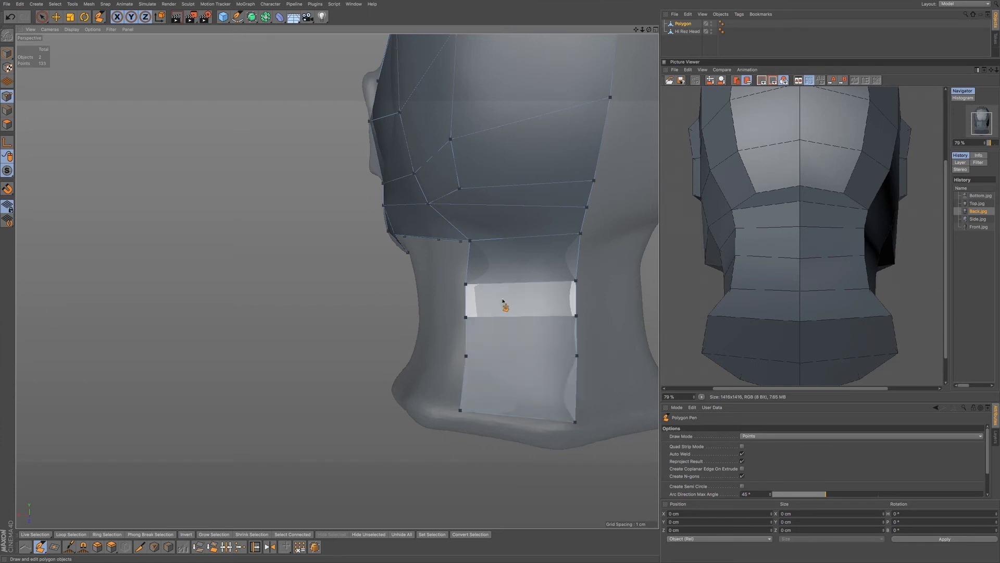
Display Side.jpg and extrude the lower edge behind the ear down the neck's side as four polygons, welded to the rear strip
alt+drag(490, 272, 569, 245)
click(975, 218)
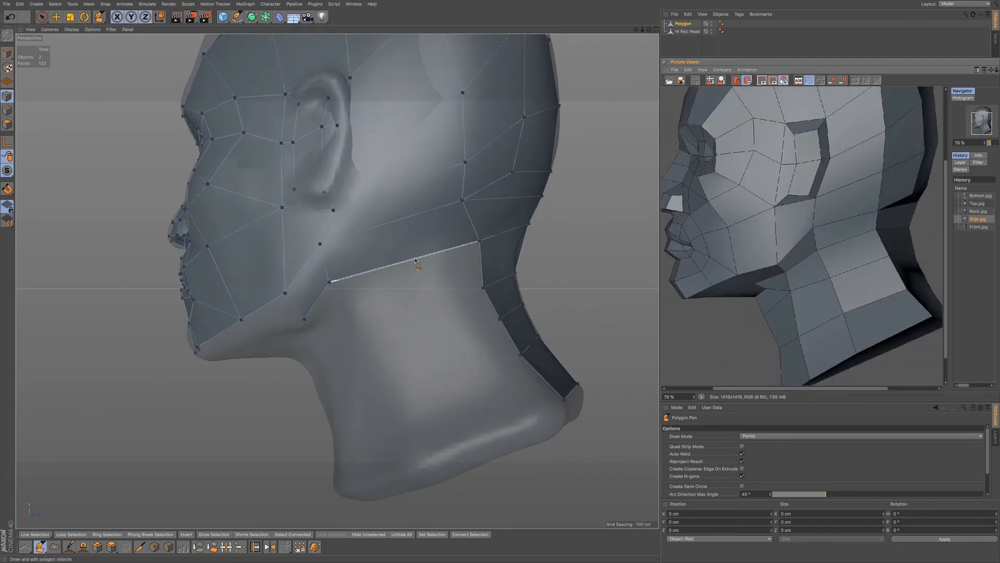
ctrl+drag(418, 261, 488, 419)
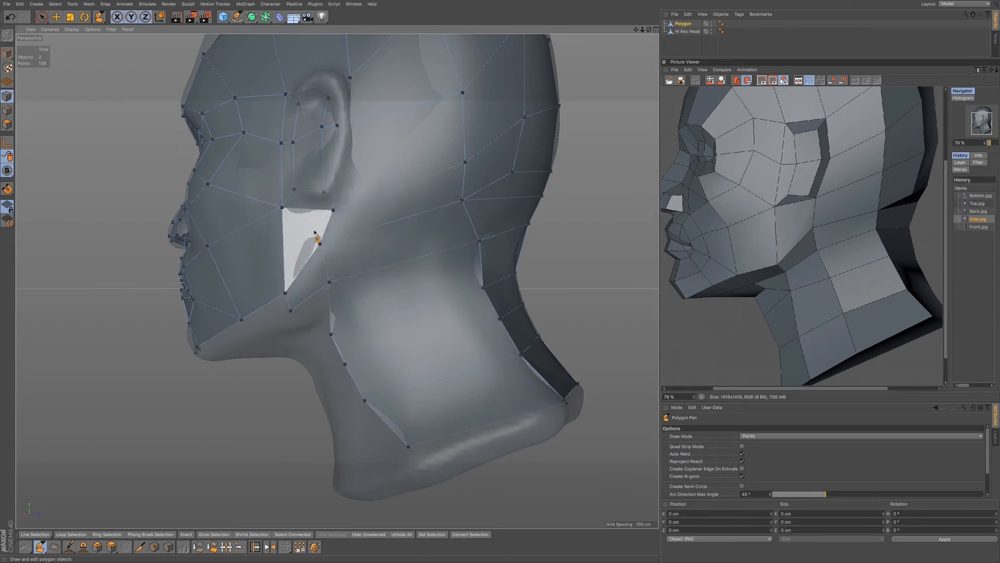
Extrude the edge below the jaw corner downwards and weld the new polygon's rear vertex to the neck side's front border
ctrl+drag(306, 305, 308, 356)
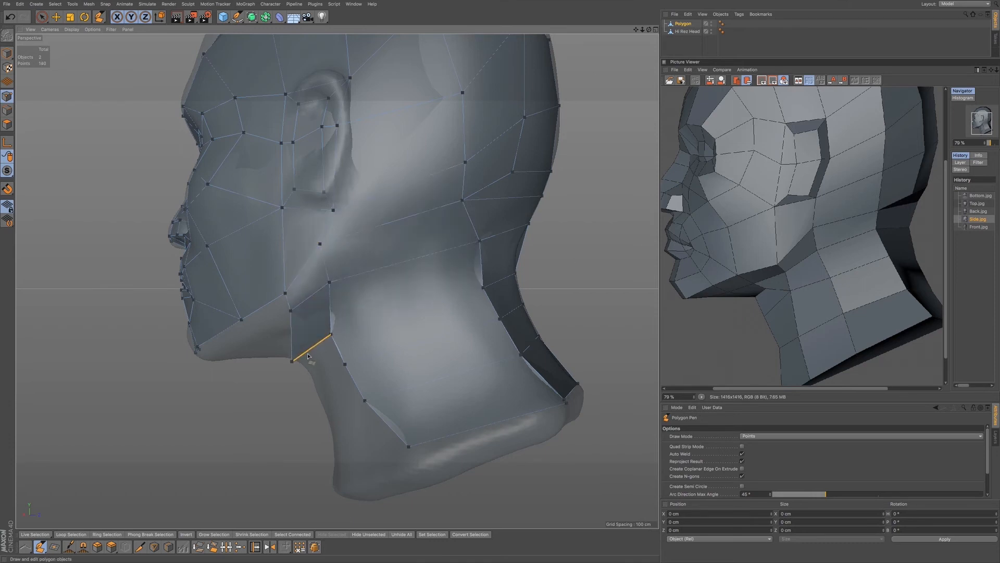
alt+drag(377, 328, 437, 289)
key(ctrl+z)
alt+drag(367, 272, 315, 332)
alt+drag(388, 314, 427, 297)
key(ctrl+shift+z)
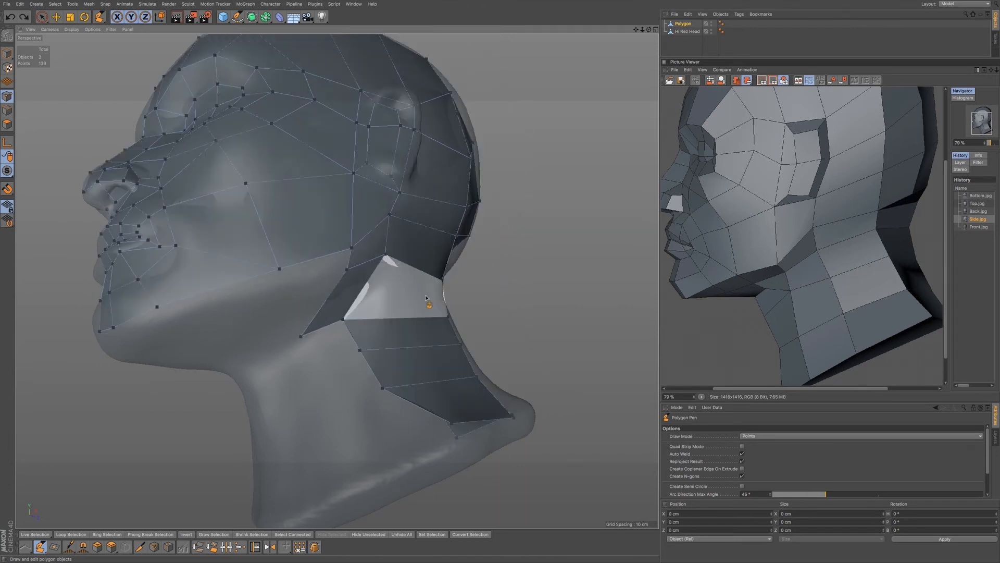
mouse_move(381, 315)
alt+right_down()
mouse_move(416, 291)
mouse_move(377, 308)
alt+right_up()
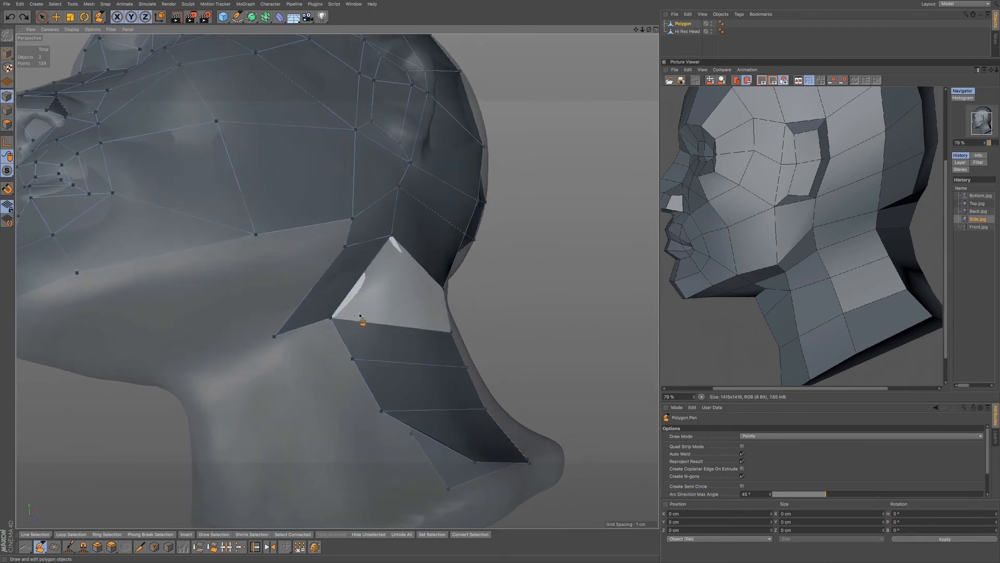
ctrl+shift+click(299, 332)
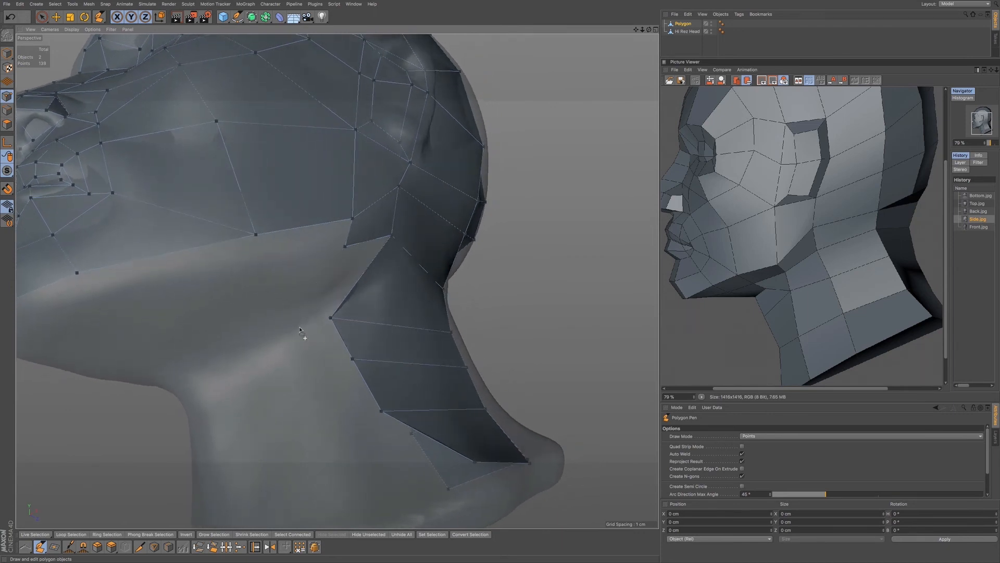
key(ctrl+z)
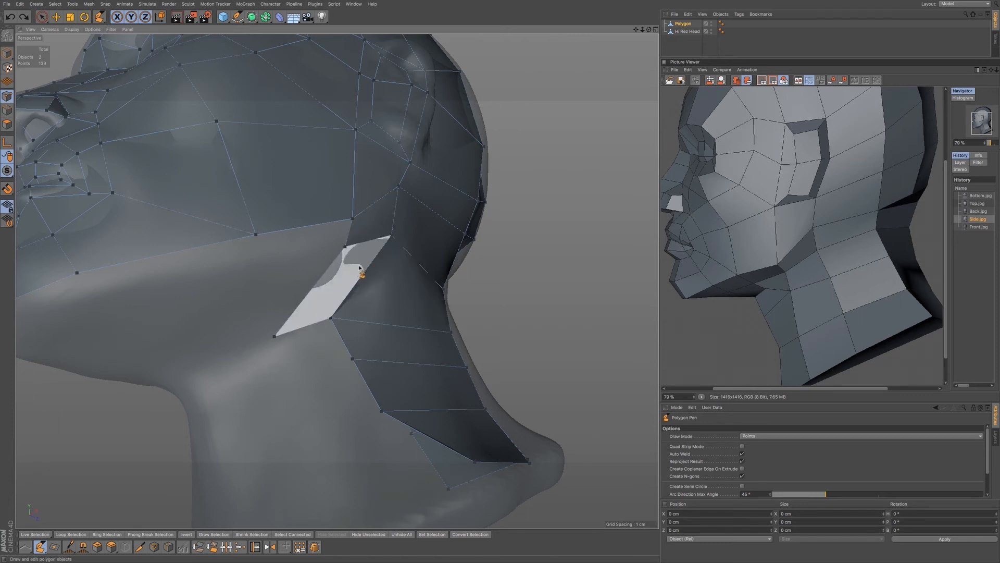
Extrude the two lower jawline edges downwards into a connected strip beneath the jaw, running from the jaw corner to the chin
alt+drag(404, 281, 372, 313)
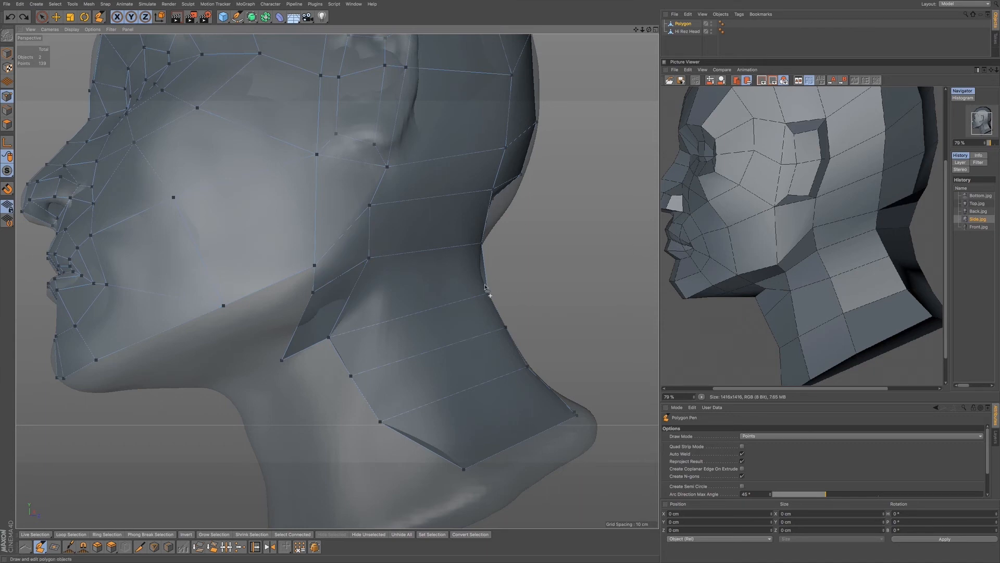
ctrl+drag(312, 274, 223, 320)
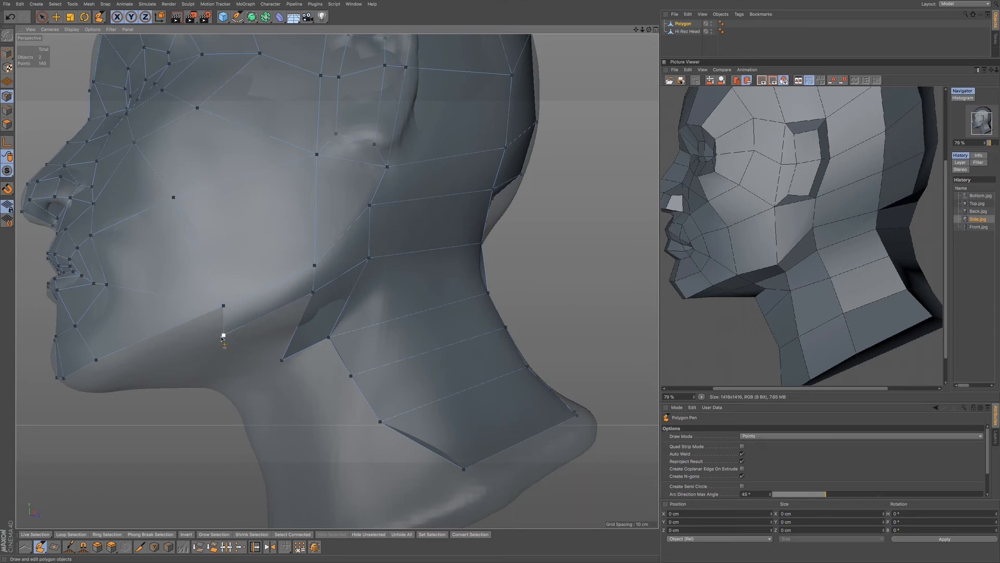
drag(223, 336, 113, 386)
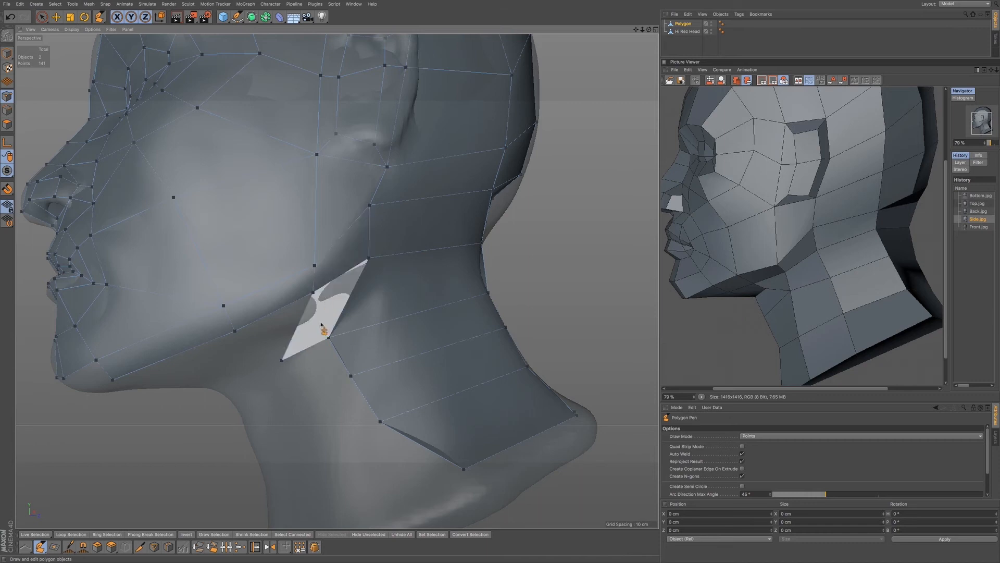
Extrude the upper neck polygon's front edge forwards, weld it to the under-jaw strip, and extrude its lower edge towards the throat
drag(282, 360, 291, 358)
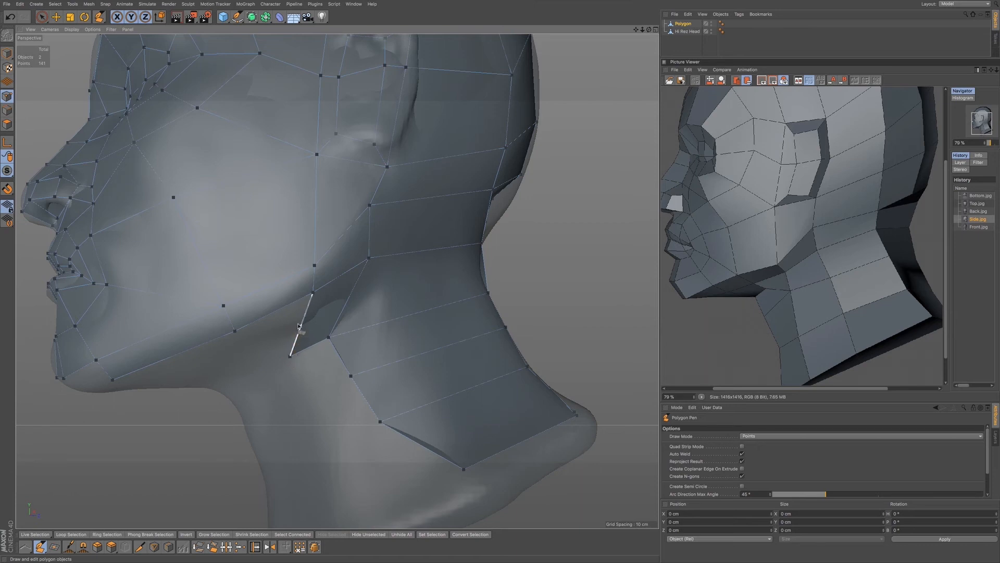
ctrl+drag(297, 327, 238, 361)
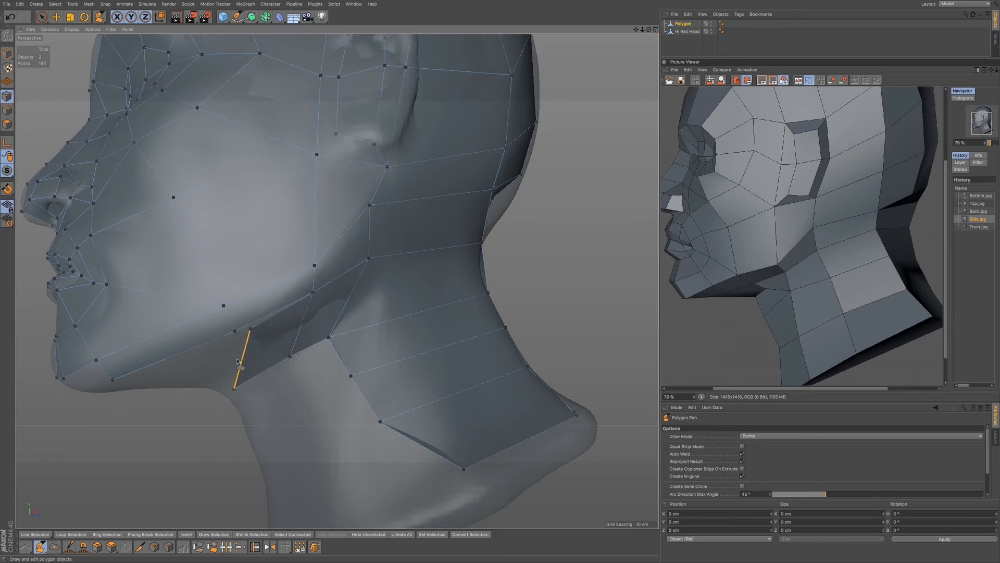
drag(250, 330, 235, 331)
drag(234, 388, 247, 353)
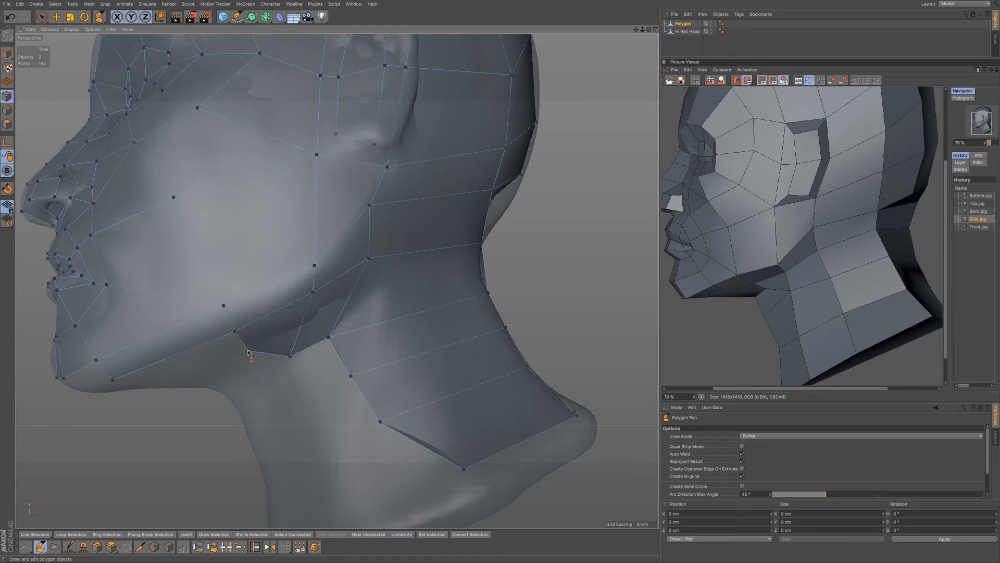
ctrl+drag(261, 365, 241, 410)
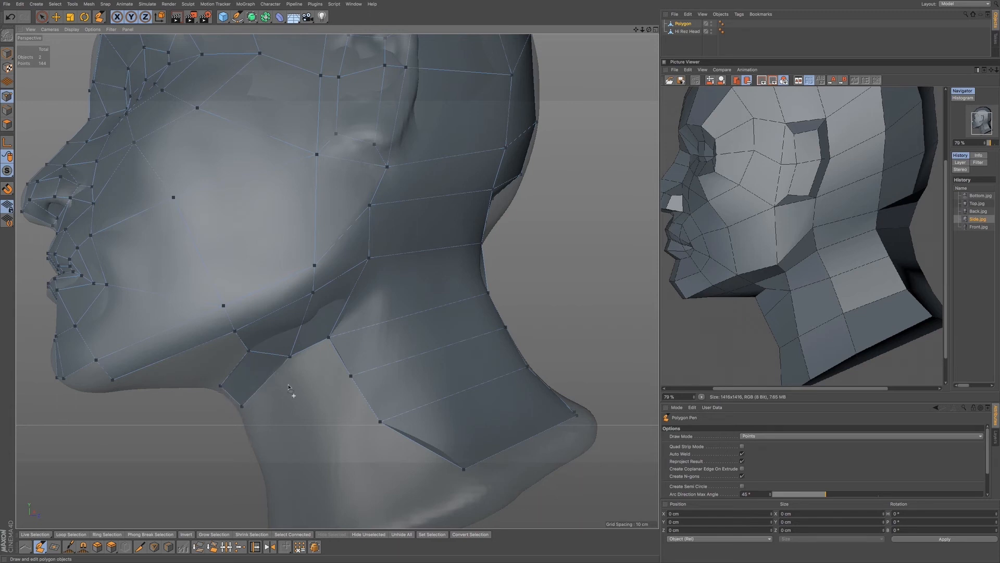
Extrude three polygons down the neck's side, weld them to the existing front border, and move their lower front vertices forwards
ctrl+drag(306, 347, 356, 443)
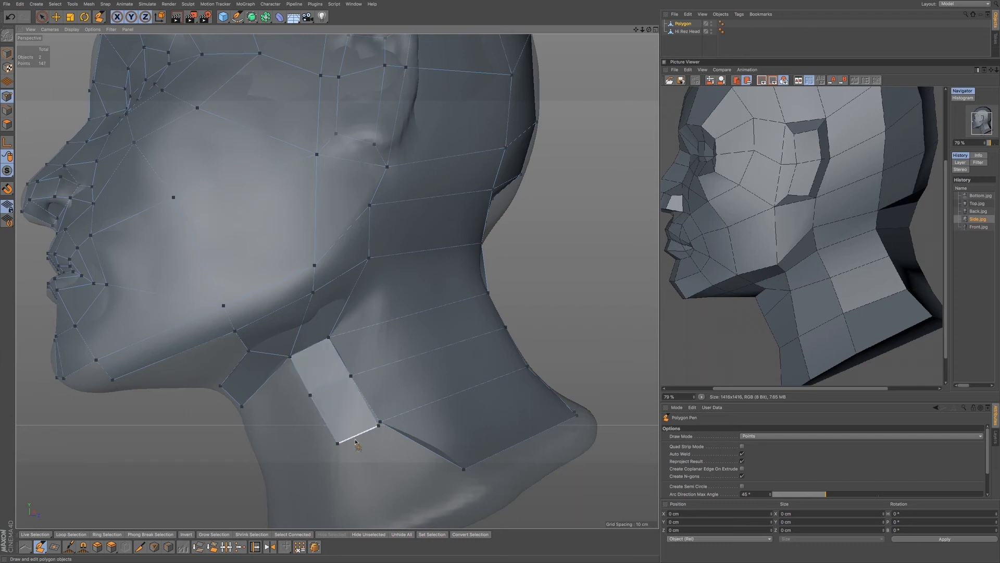
ctrl+drag(375, 431, 464, 470)
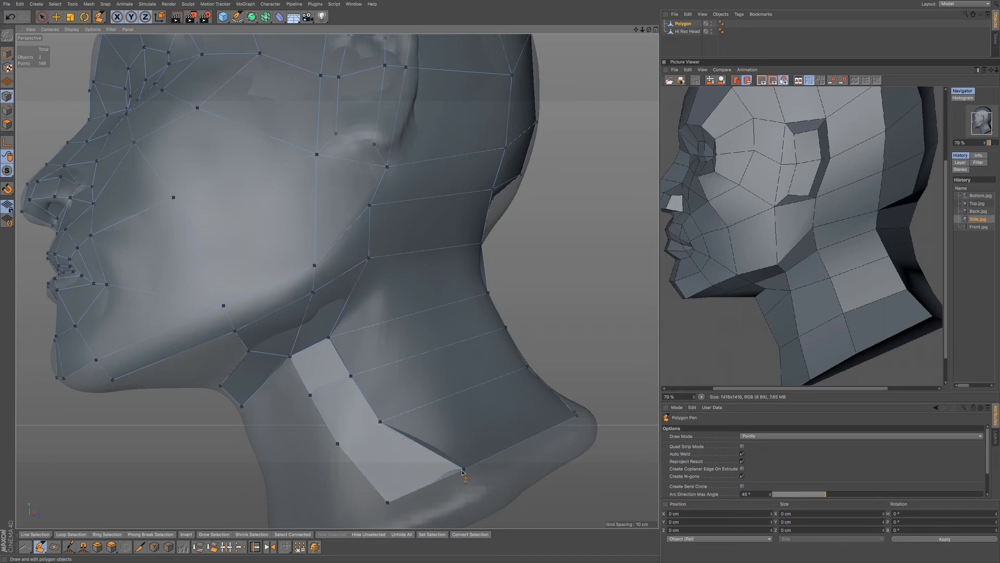
drag(386, 501, 349, 525)
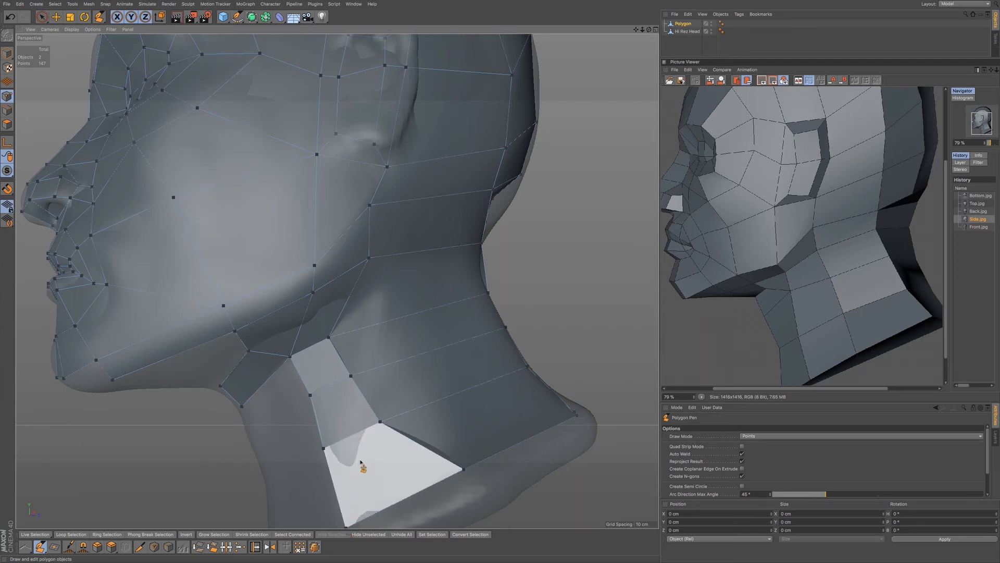
Show the Front.jpg reference, extrude the neck side's two lower front edges to the throat's centreline, and align the new vertices along it
alt+drag(362, 458, 414, 413)
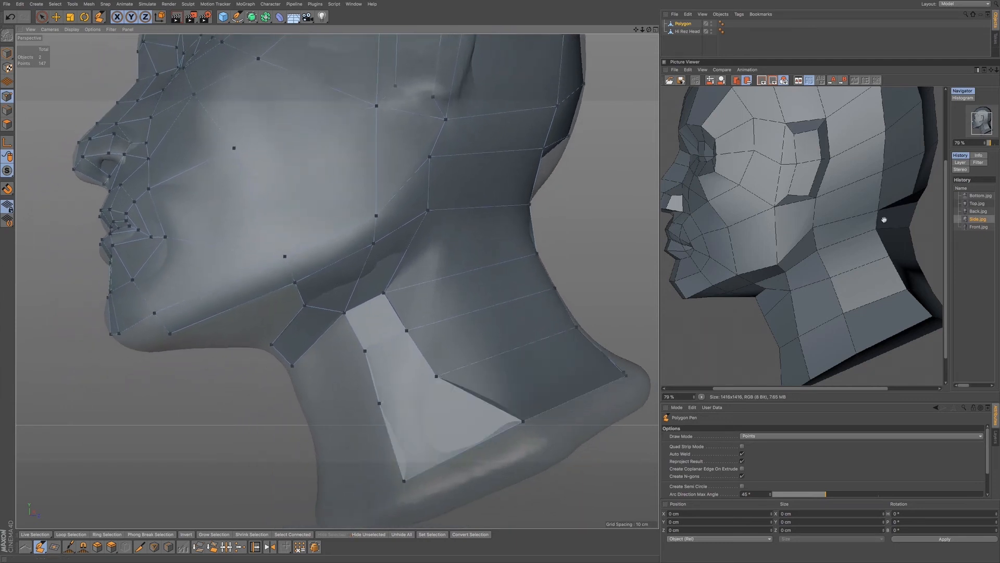
click(978, 227)
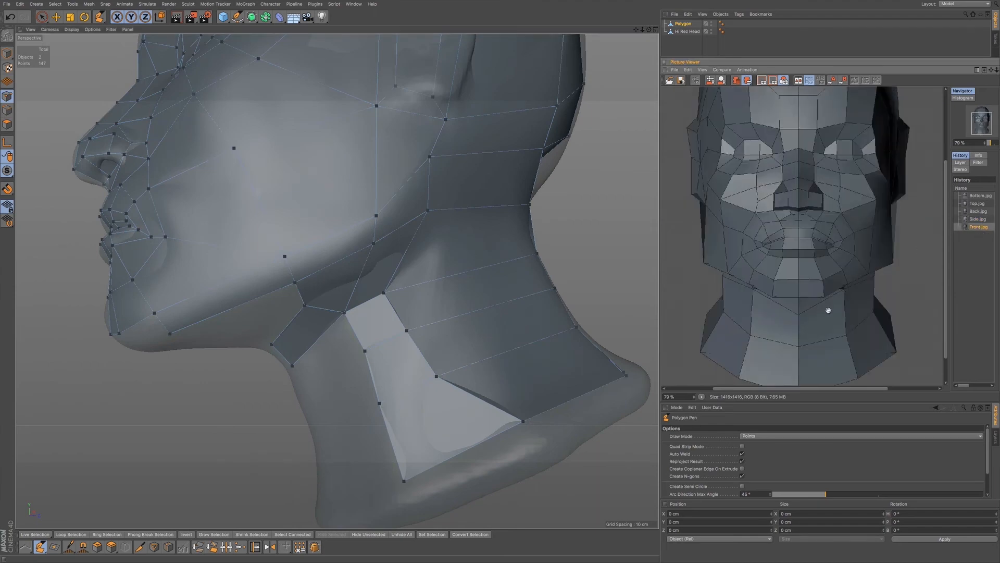
alt+drag(315, 329, 417, 336)
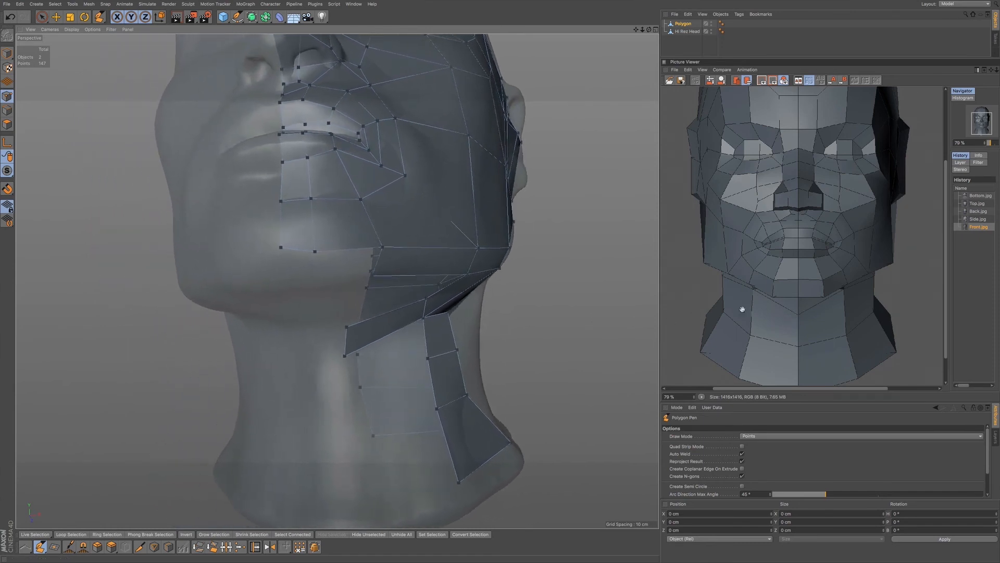
alt+middle_drag(427, 414, 419, 362)
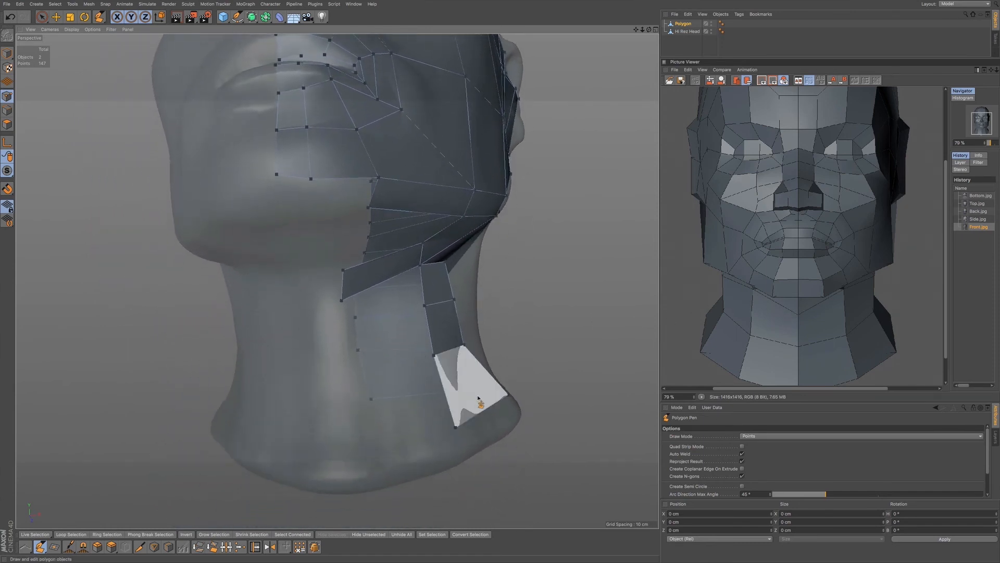
ctrl+drag(444, 391, 341, 428)
drag(341, 469, 336, 469)
ctrl+drag(431, 339, 336, 375)
drag(331, 339, 344, 332)
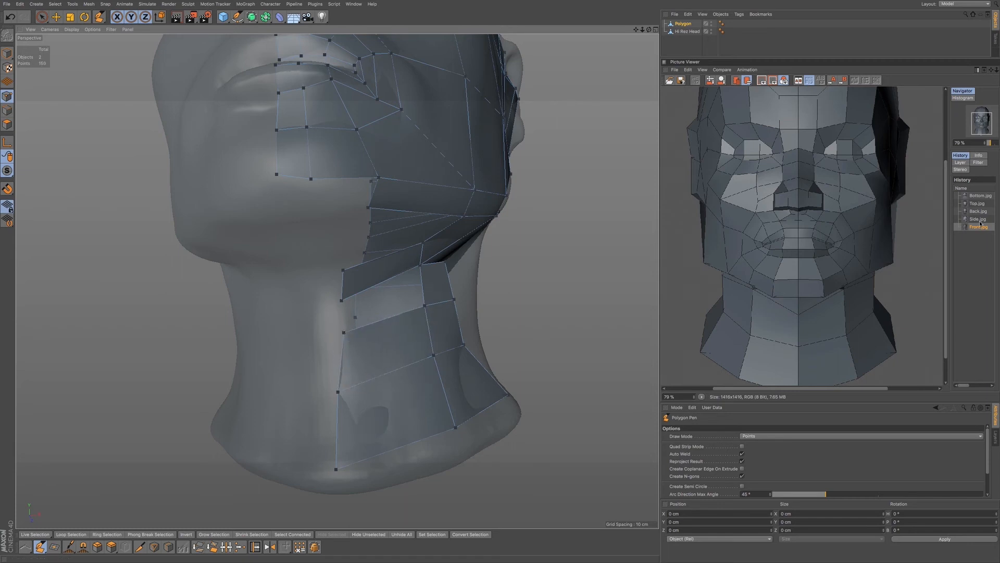
Show the Bottom.jpg reference, extrude the chin's lower edge backwards under the jaw, and extend it sideways to weld onto the jawline
click(980, 195)
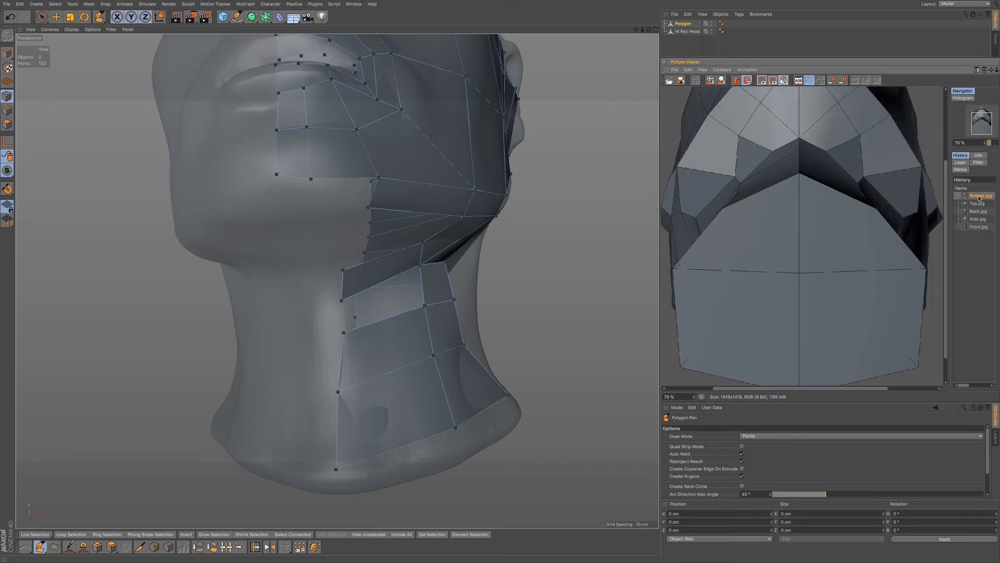
drag(821, 193, 793, 264)
alt+drag(382, 306, 384, 281)
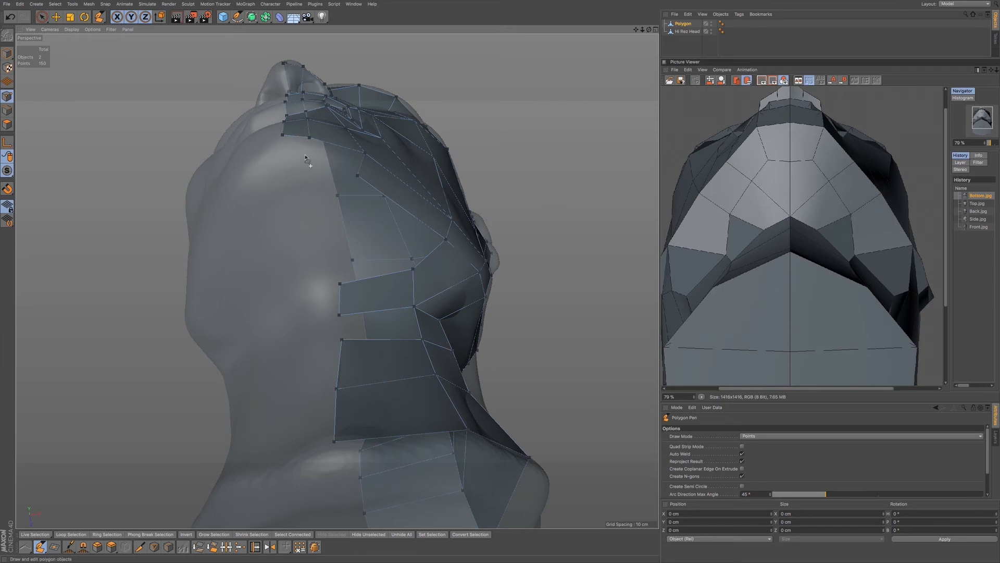
ctrl+drag(297, 138, 293, 184)
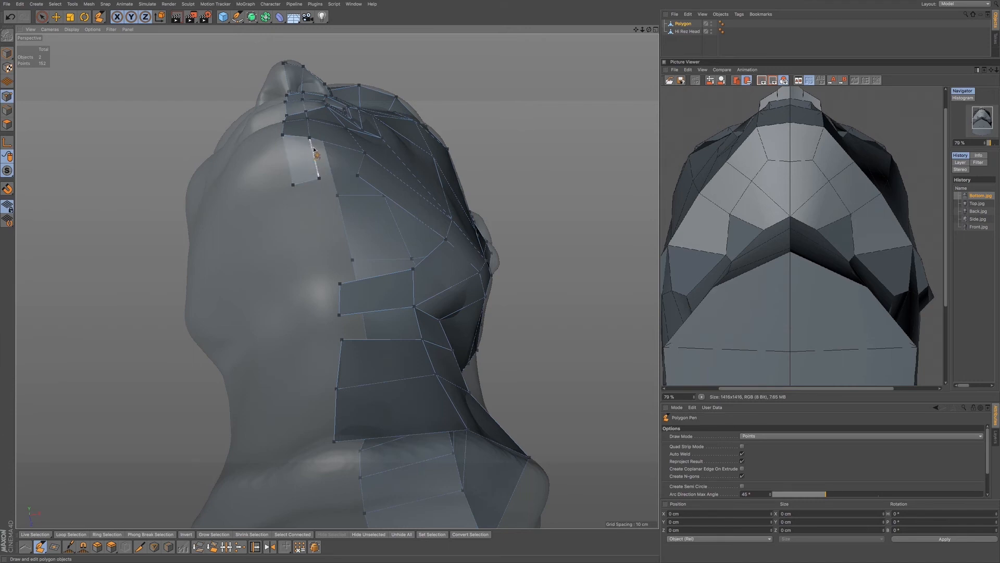
ctrl+drag(319, 152, 349, 162)
drag(344, 152, 353, 151)
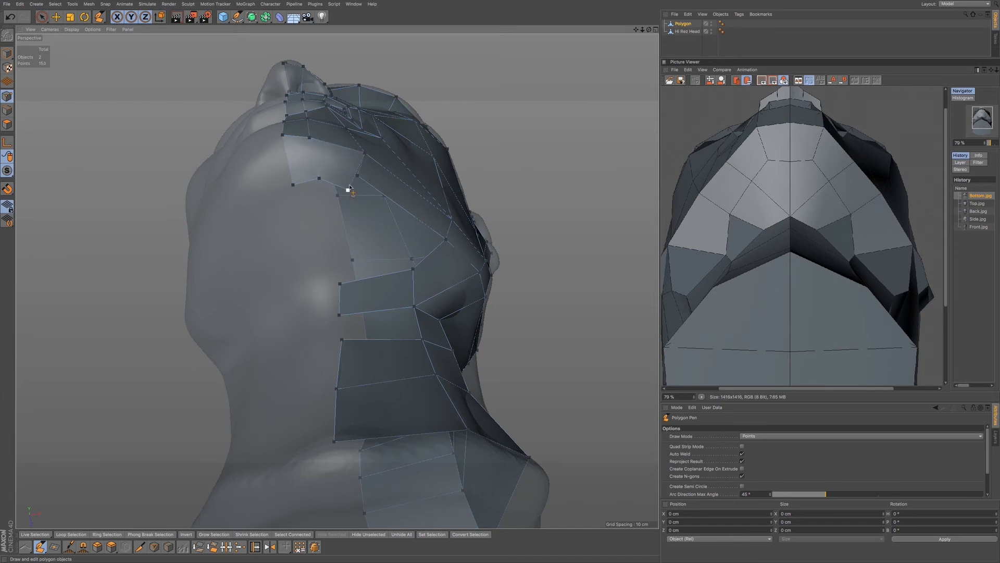
drag(358, 177, 358, 176)
Extrude polygons between the new under-chin polygons and the front of the under-jaw strip to fill the underside of the jaw
ctrl+drag(310, 204, 333, 264)
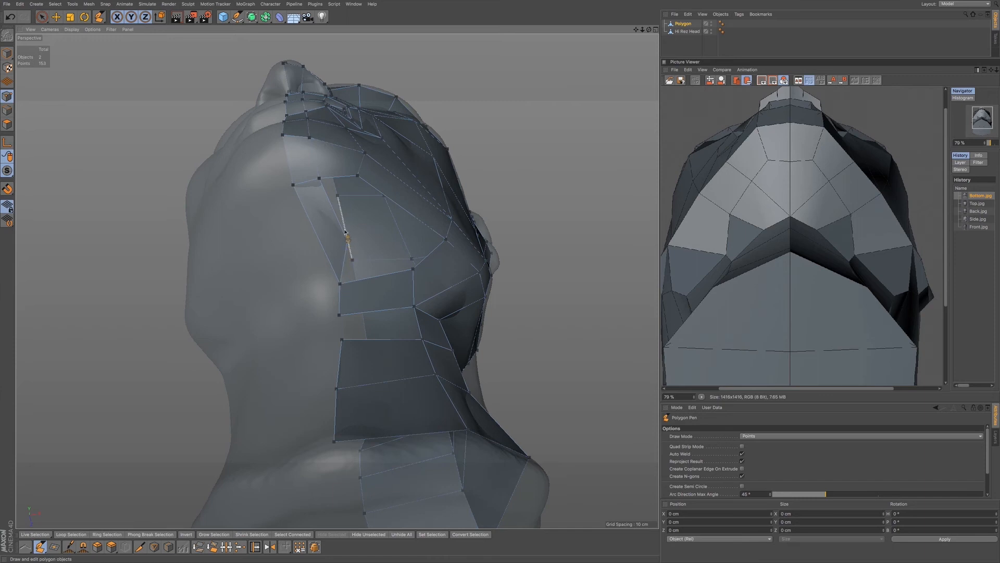
ctrl+drag(353, 246, 402, 233)
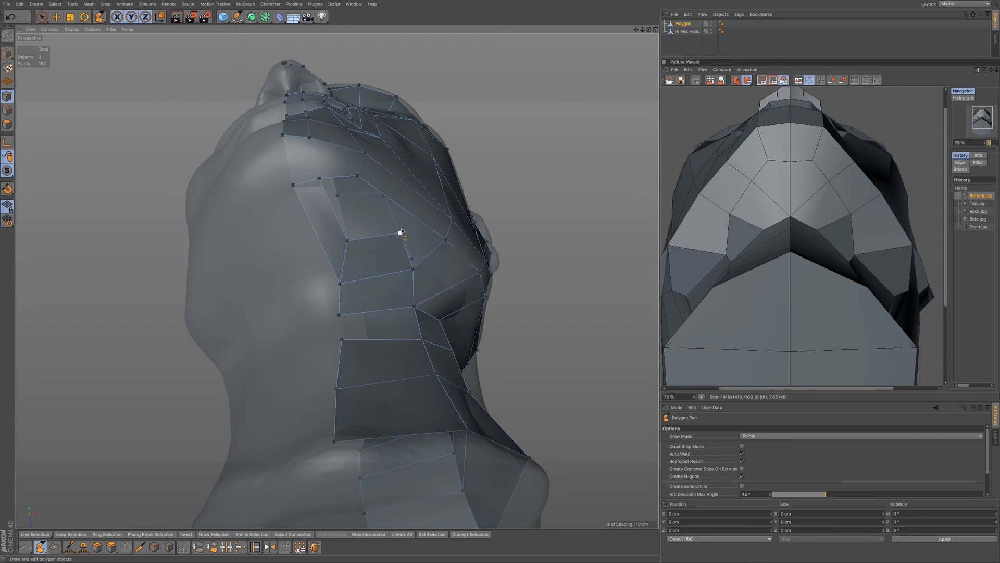
ctrl+drag(327, 199, 363, 194)
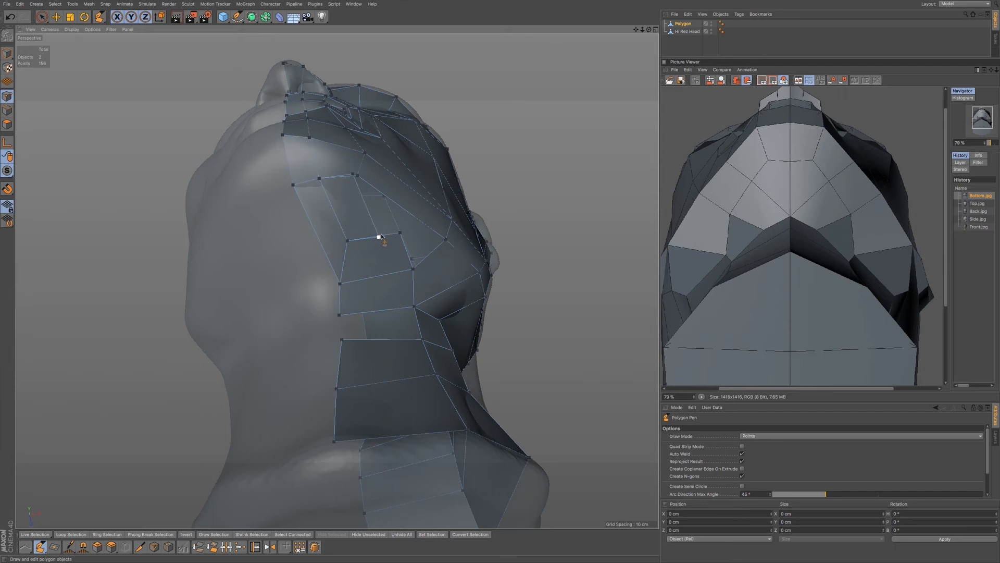
Reposition the under-chin vertex and the strip's centreline vertex, and bridge the under-jaw strip to the upper throat polygon
drag(319, 179, 335, 180)
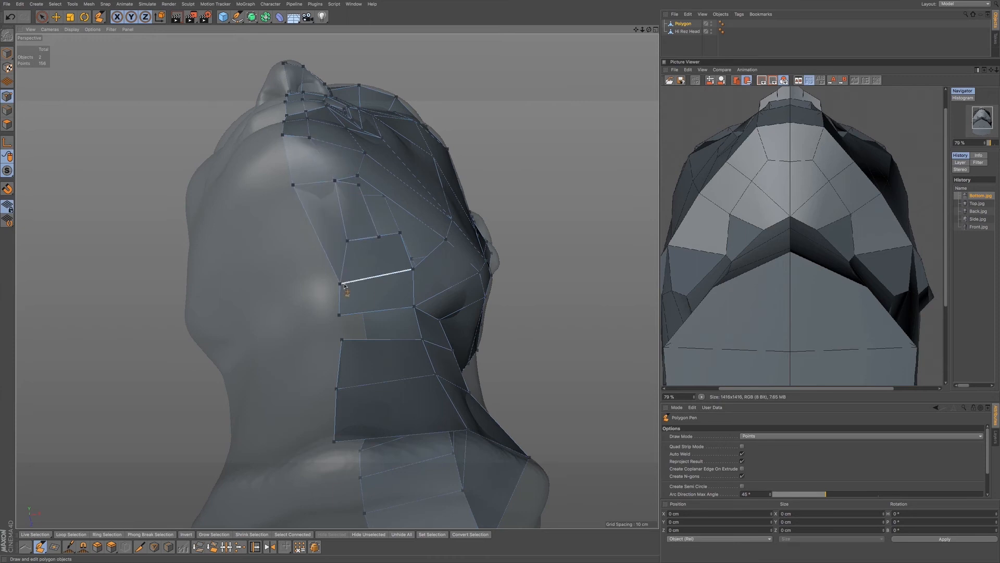
drag(340, 283, 327, 282)
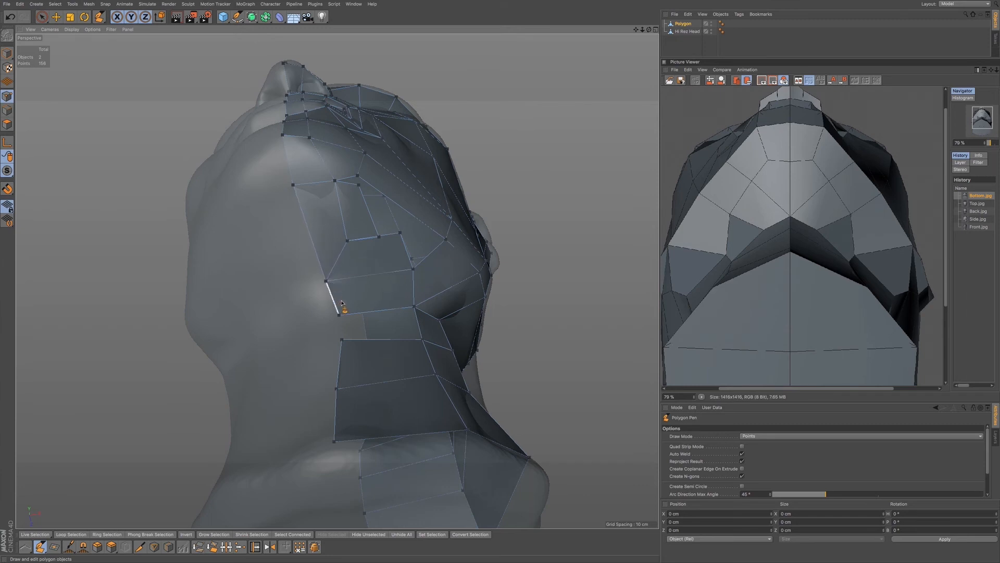
ctrl+drag(370, 316, 379, 342)
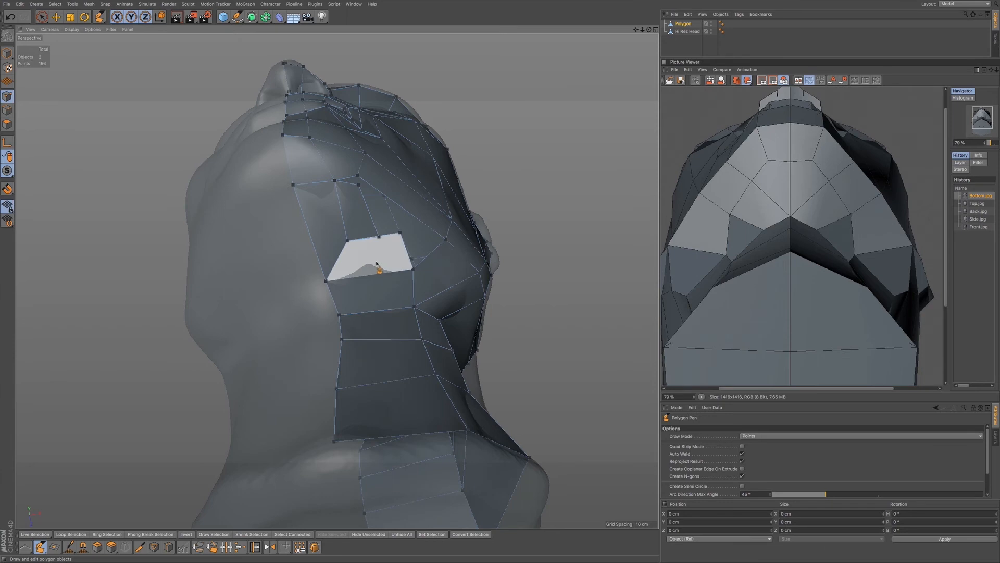
Weld the loose vertices of the under-chin polygons to their neighbours to close the remaining gaps beneath the jaw
alt+drag(376, 264, 337, 293)
mouse_move(315, 231)
alt+mouse_down()
mouse_move(327, 239)
mouse_move(347, 220)
mouse_move(325, 215)
alt+mouse_up()
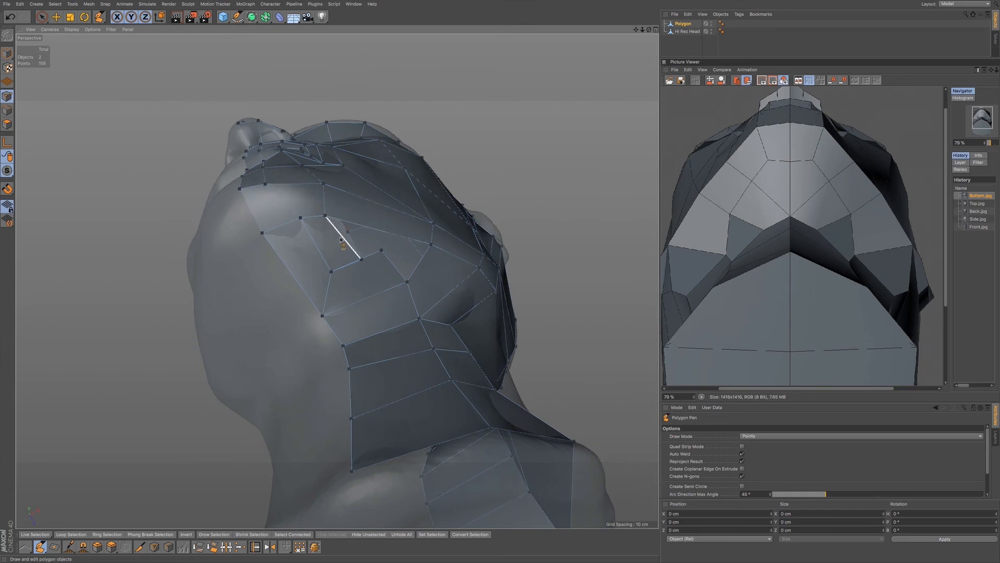
drag(361, 259, 399, 259)
key(ctrl+z)
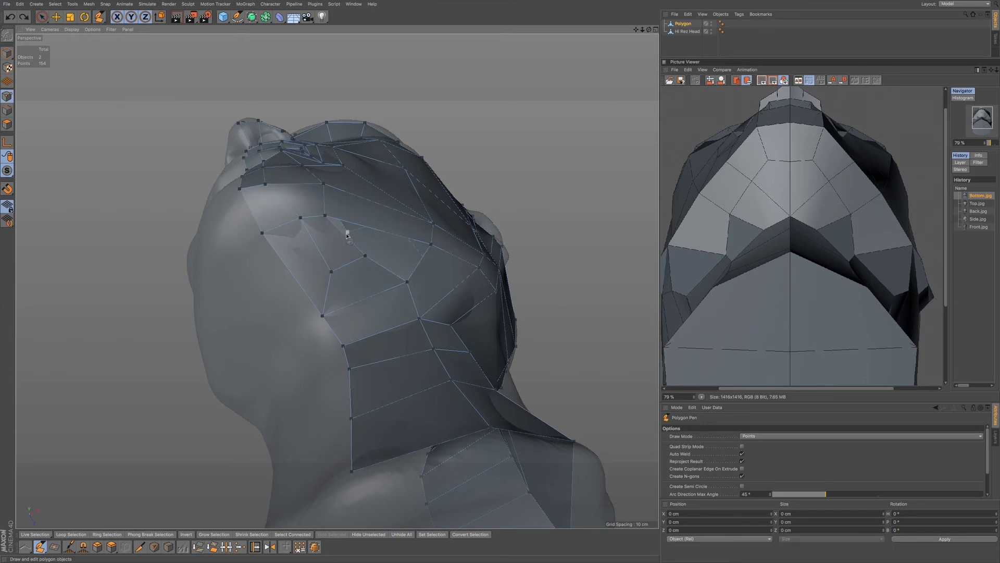
alt+drag(386, 265, 387, 299)
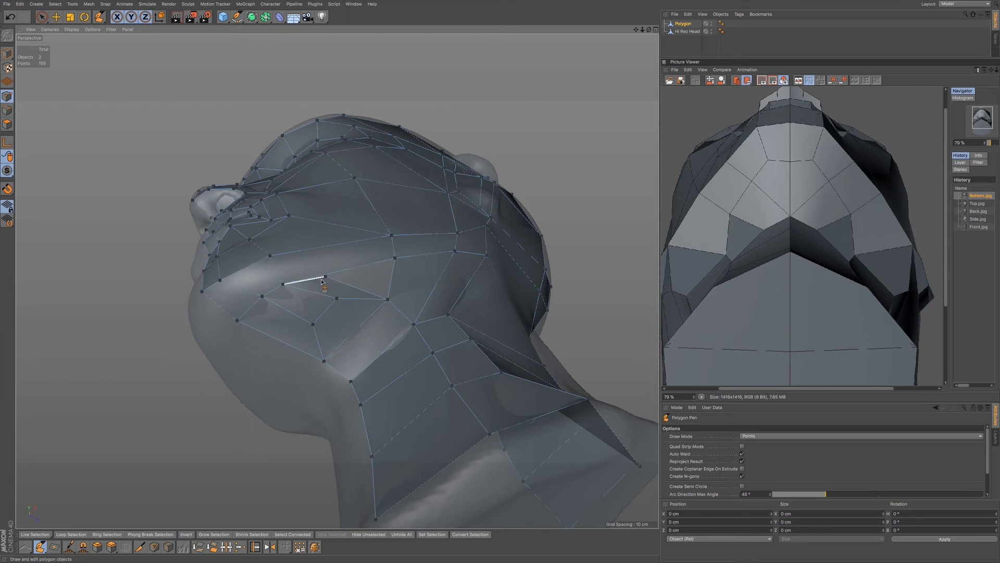
drag(325, 276, 403, 256)
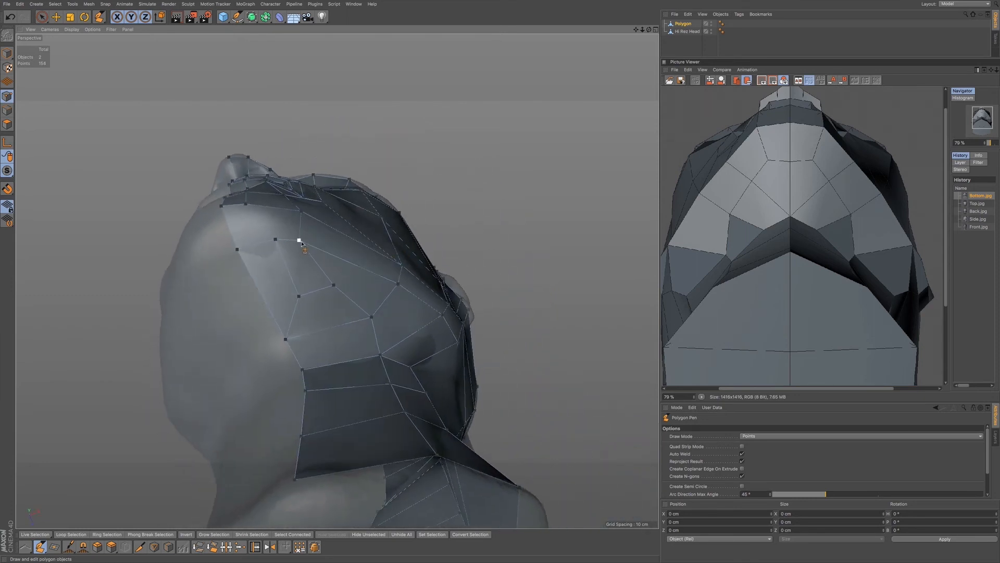
alt+drag(380, 296, 416, 260)
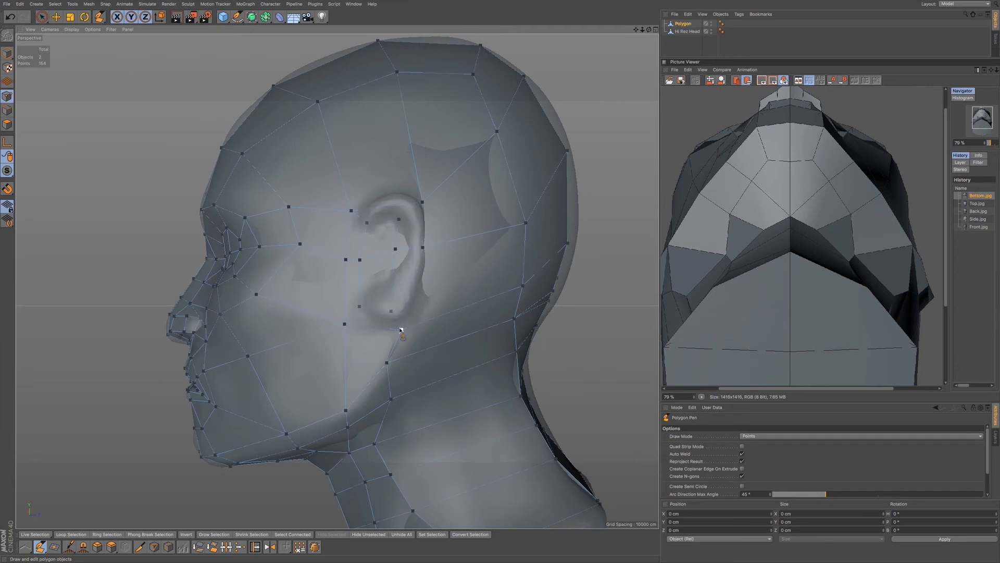
Examine the low-poly mesh around the neck, jaw, ear and face from several angles for gaps and misplaced vertices
drag(394, 314, 521, 244)
mouse_move(337, 282)
alt+mouse_down()
mouse_move(385, 304)
mouse_move(399, 267)
mouse_move(451, 276)
mouse_move(398, 293)
mouse_move(408, 303)
mouse_move(401, 221)
mouse_move(365, 315)
mouse_move(402, 290)
mouse_move(486, 286)
mouse_move(412, 321)
alt+mouse_up()
click(346, 271)
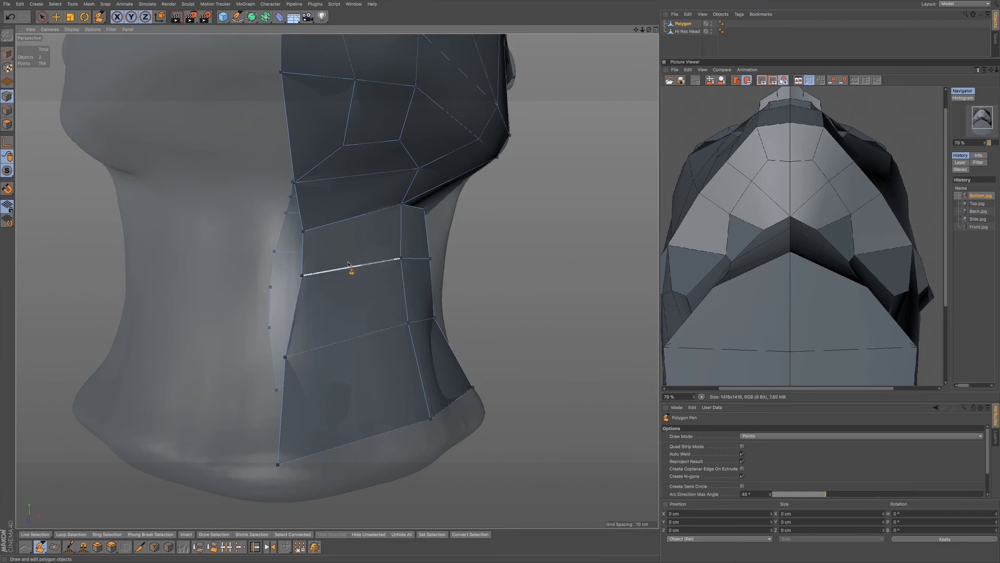
alt+drag(360, 268, 353, 284)
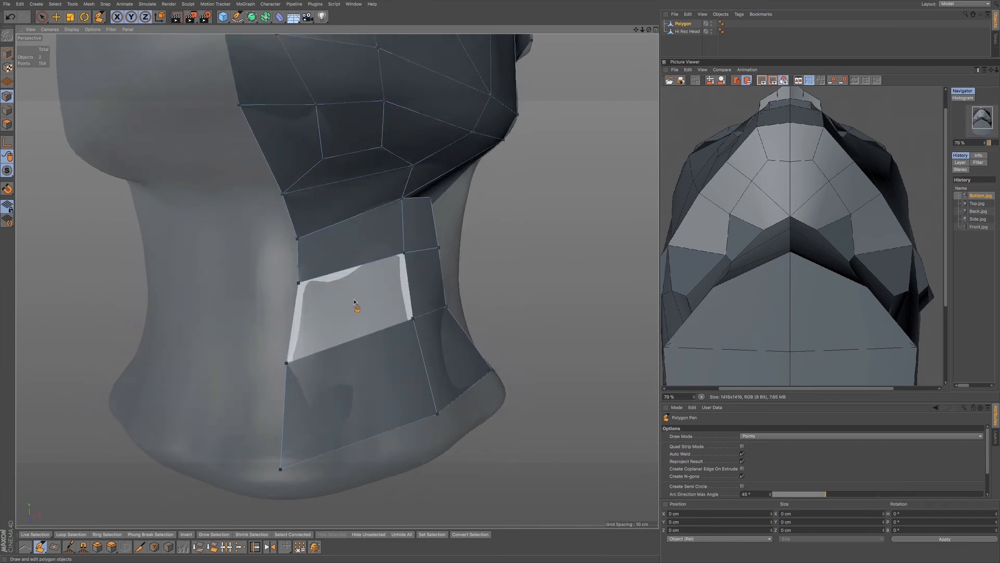
scroll(354, 302, down, 10)
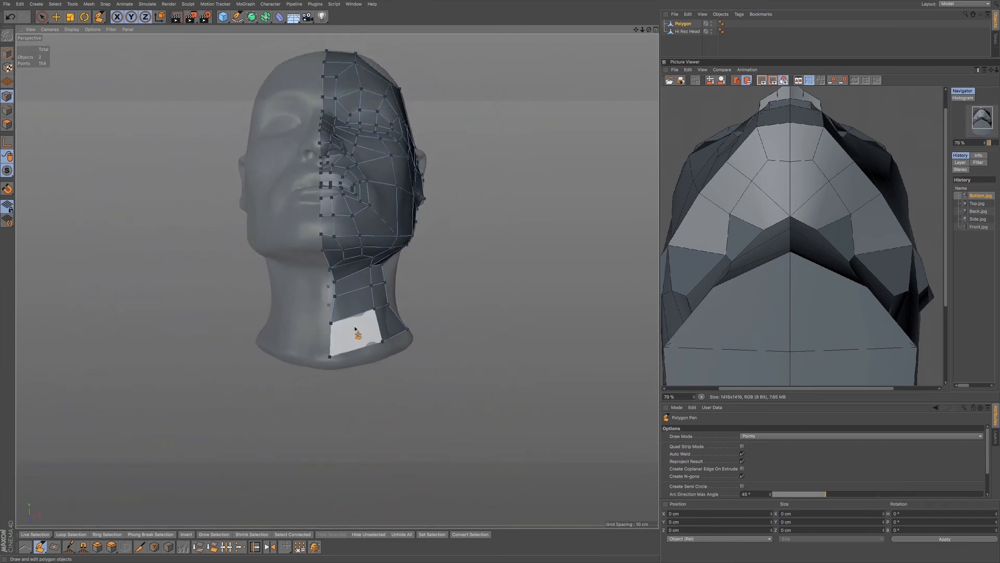
alt+drag(360, 324, 329, 341)
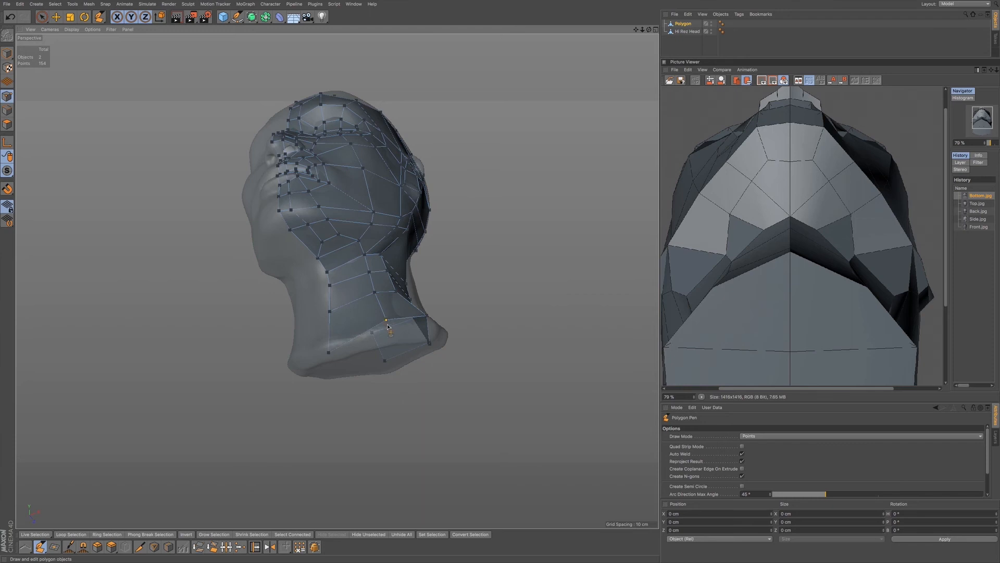
mouse_move(388, 325)
alt+mouse_down()
mouse_move(434, 310)
mouse_move(399, 332)
alt+mouse_up()
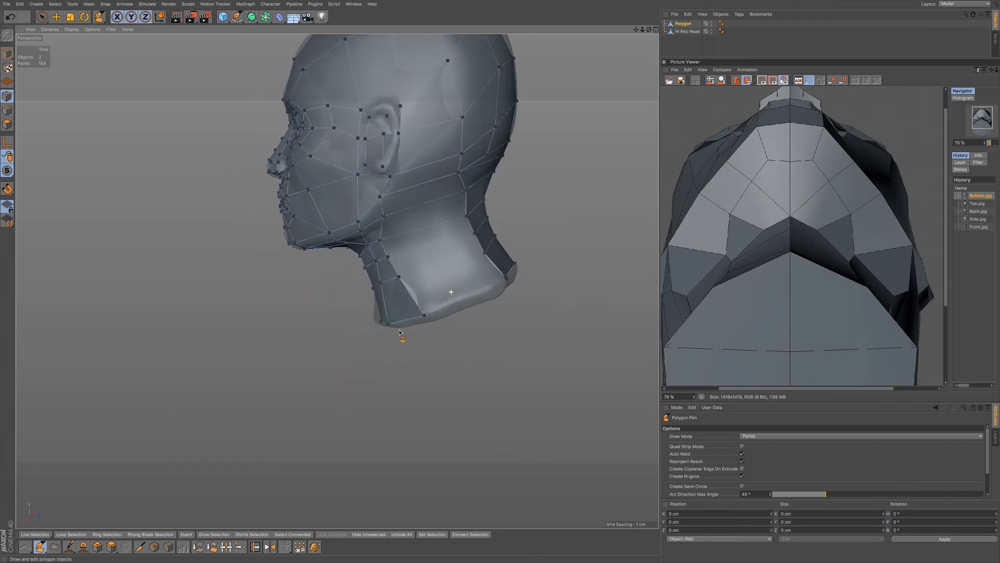
alt+drag(503, 282, 428, 322)
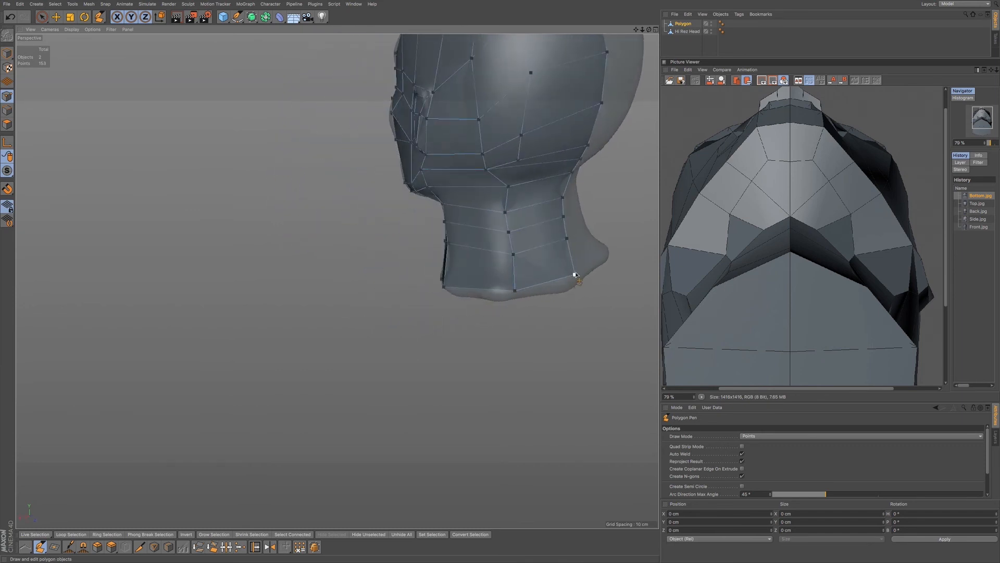
alt+drag(549, 284, 530, 246)
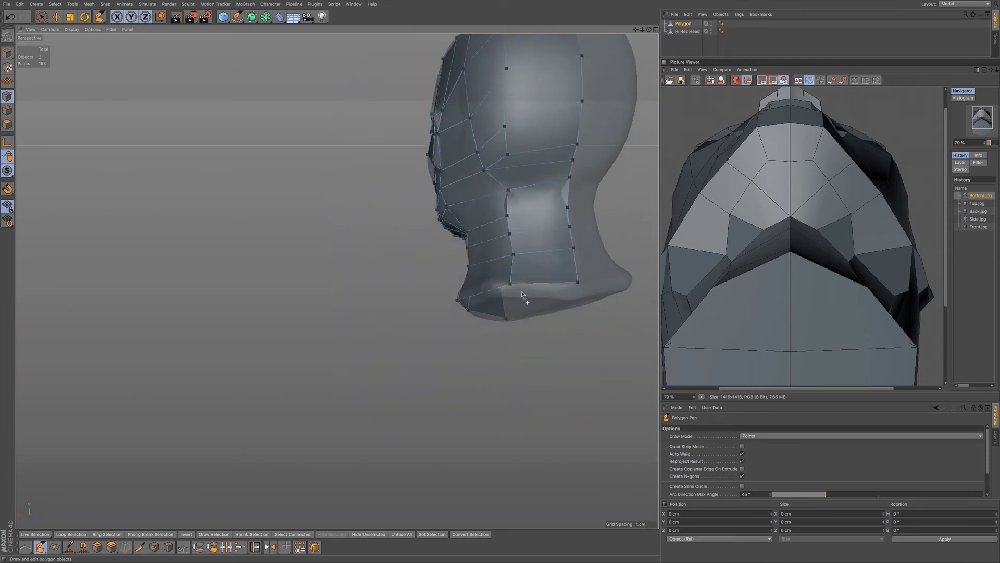
mouse_move(511, 285)
alt+mouse_down()
mouse_move(335, 282)
mouse_move(597, 267)
mouse_move(511, 276)
alt+mouse_up()
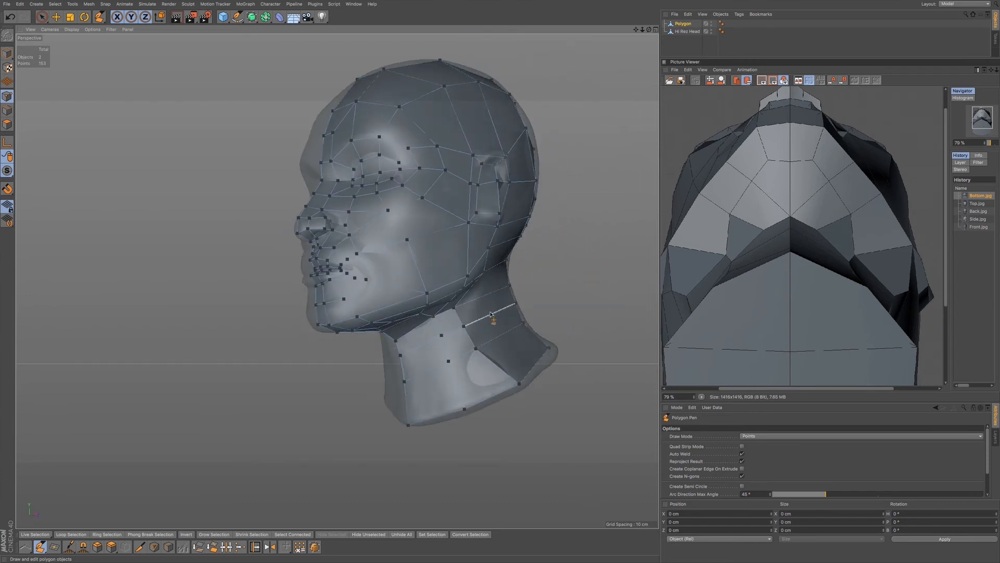
mouse_move(501, 335)
alt+mouse_down()
mouse_move(511, 335)
mouse_move(513, 360)
mouse_move(482, 350)
mouse_move(485, 331)
mouse_move(502, 323)
mouse_move(458, 346)
mouse_move(480, 357)
mouse_move(517, 329)
alt+mouse_up()
alt+drag(442, 397, 463, 386)
alt+drag(431, 324, 466, 355)
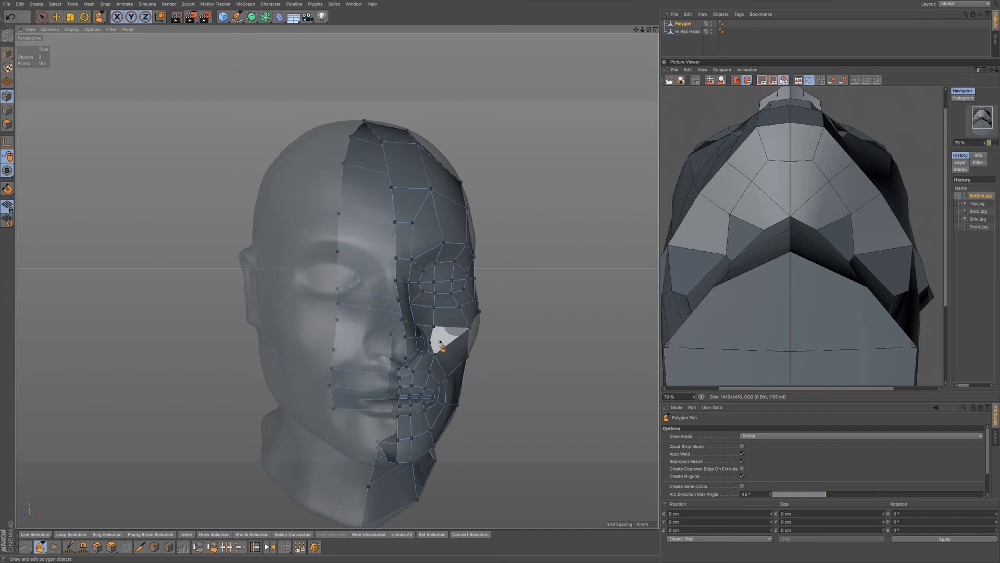
scroll(448, 333, up, 5)
alt+drag(453, 328, 490, 315)
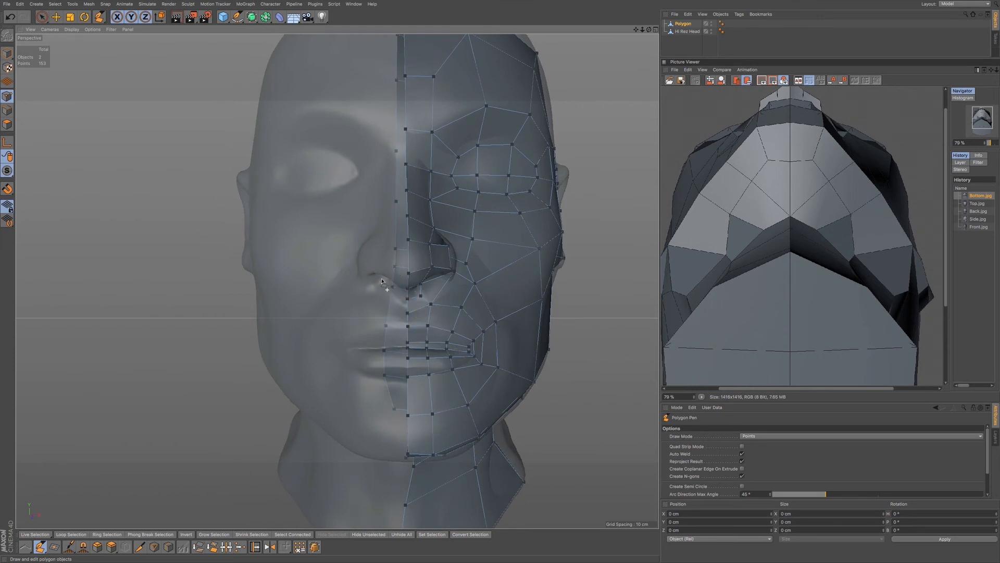
Try to select the neck's front centreline border using Loop Selection with Stop at Boundary Edges enabled, and undo the selection
key(u)
key(l)
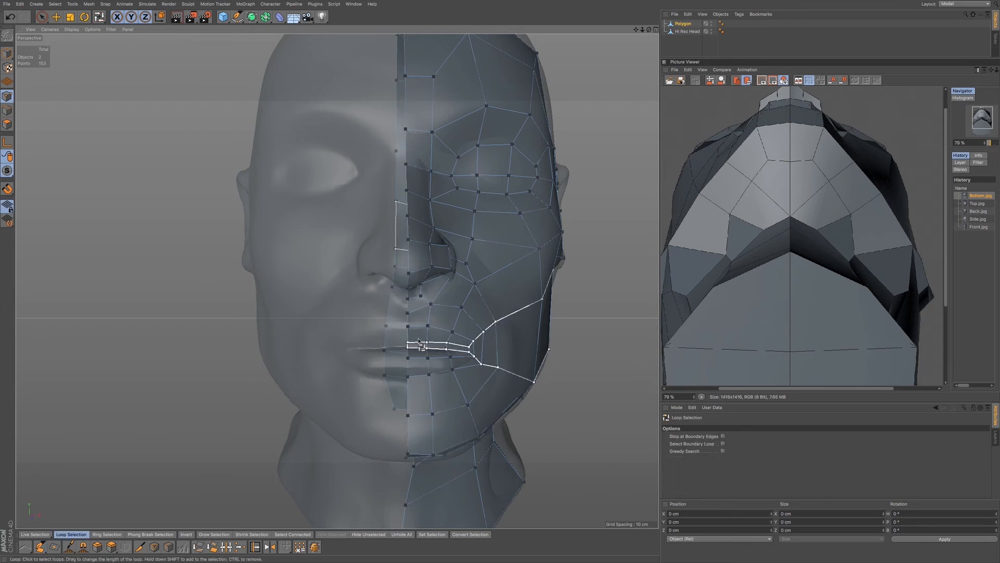
alt+drag(410, 270, 427, 396)
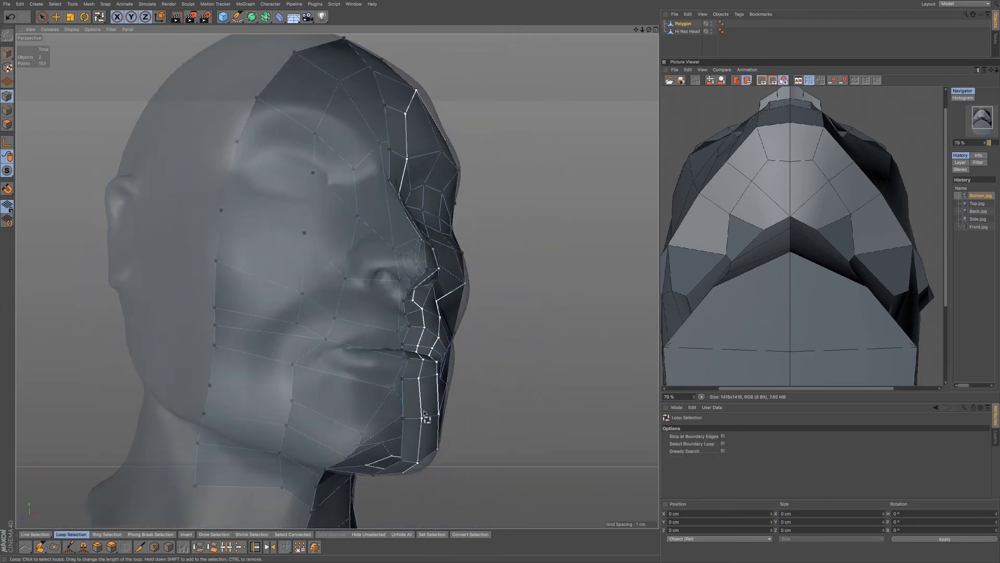
alt+drag(396, 471, 453, 311)
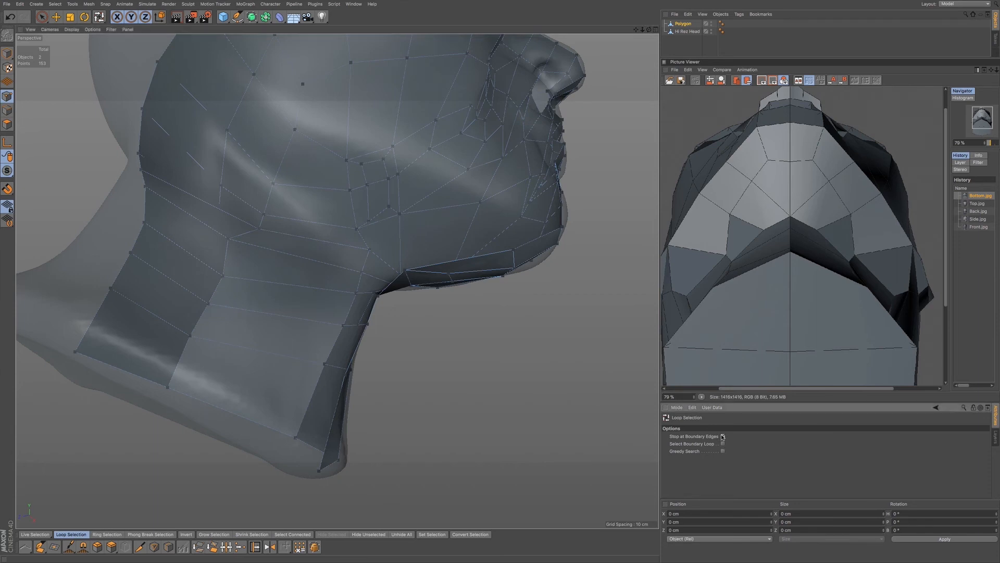
click(333, 416)
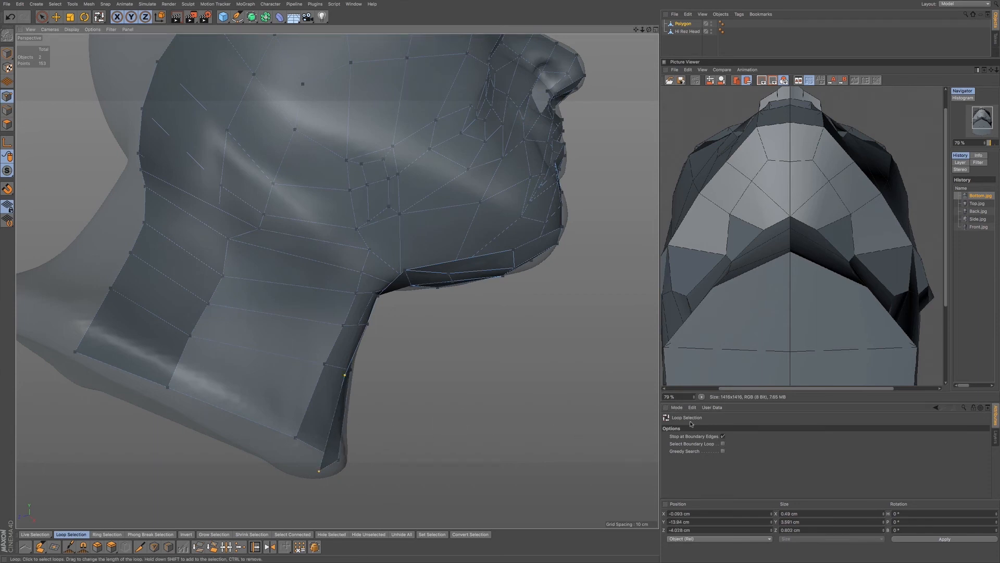
key(ctrl+z)
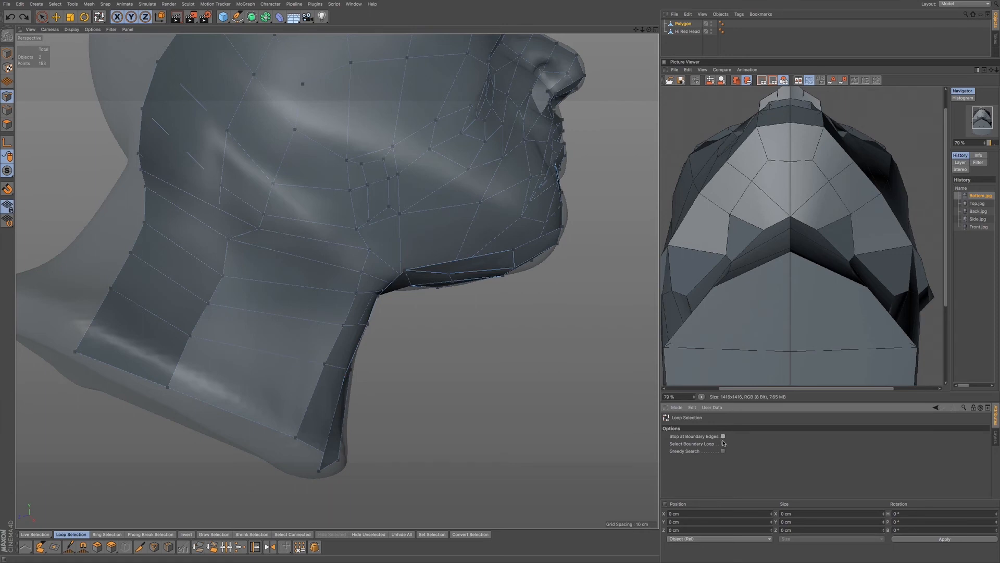
Select the half mesh's complete open border using Loop Selection with Select Boundary Loop enabled, and check it around the head
click(333, 405)
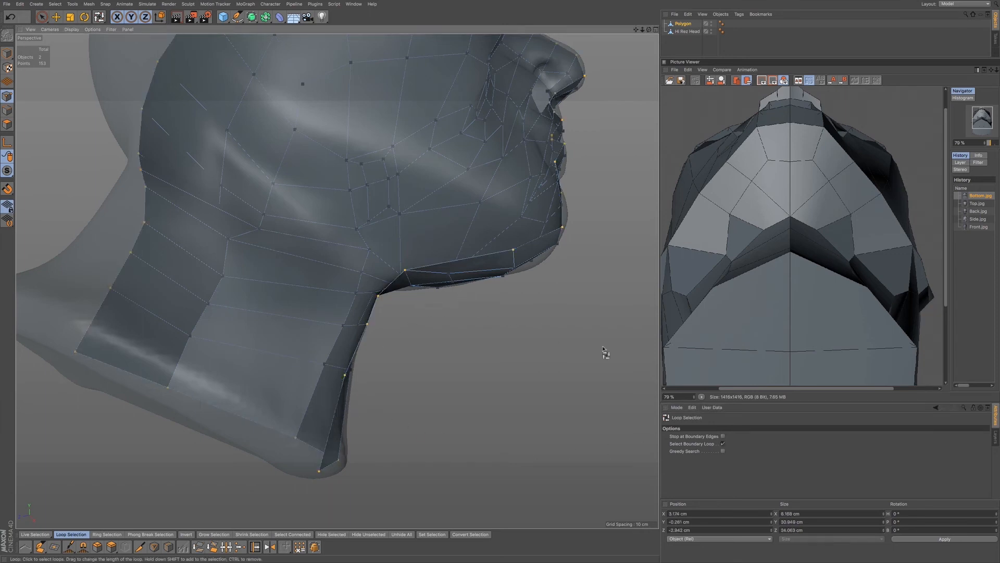
alt+drag(496, 245, 392, 389)
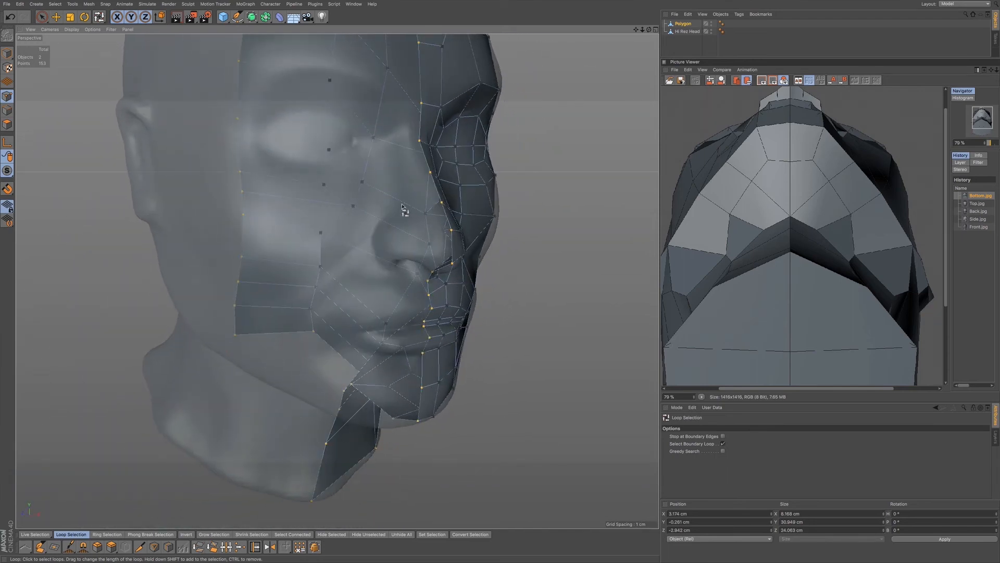
alt+drag(446, 270, 509, 275)
scroll(458, 268, down, 5)
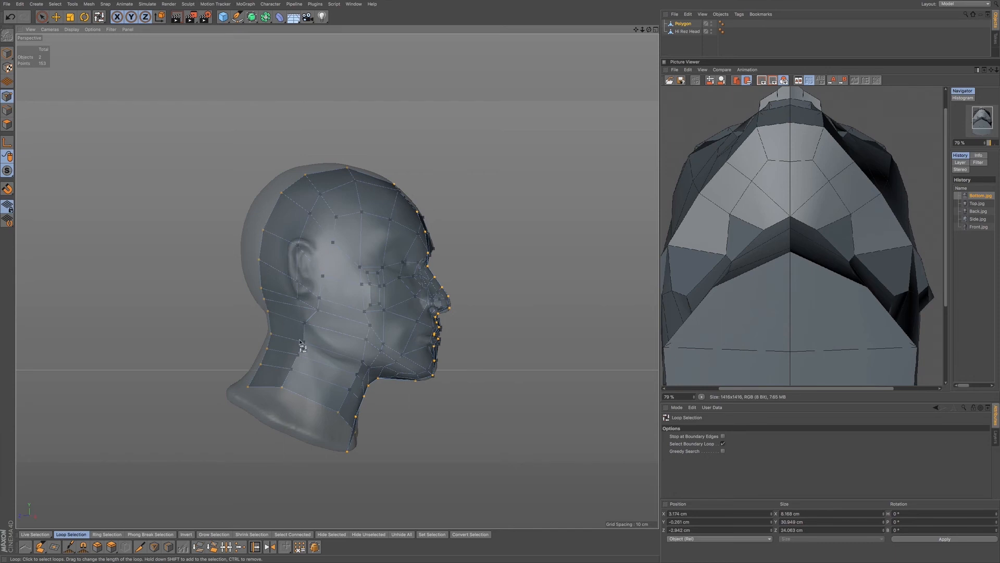
alt+drag(377, 432, 302, 438)
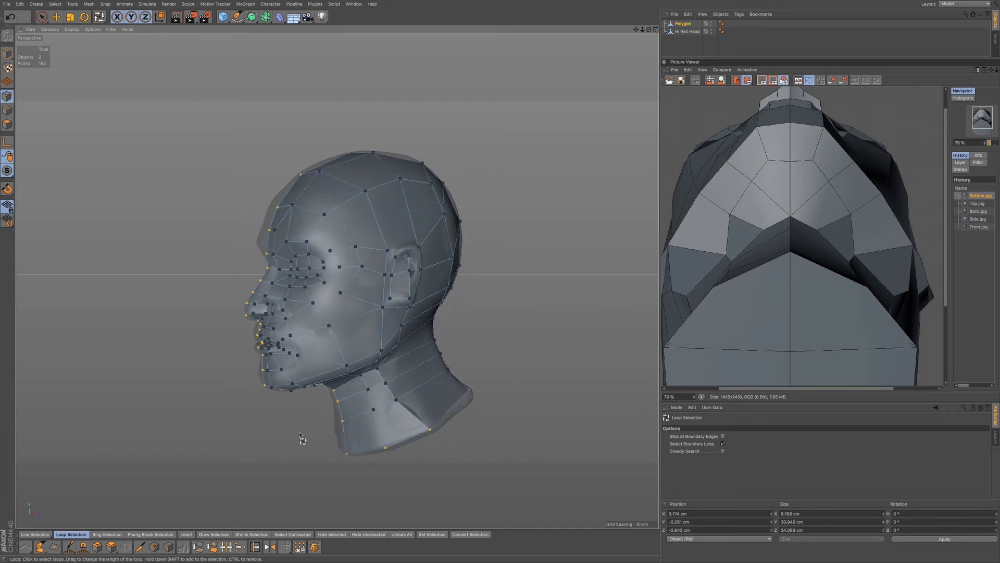
click(429, 418)
alt+drag(429, 418, 377, 458)
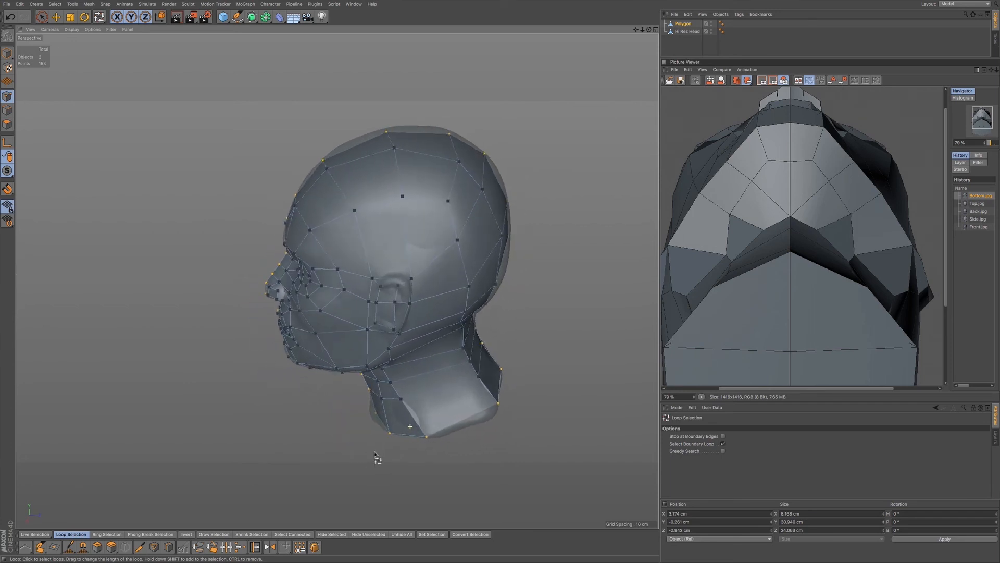
Remove the neck-base points lying away from the centreline from the point selection using Live Selection
click(42, 16)
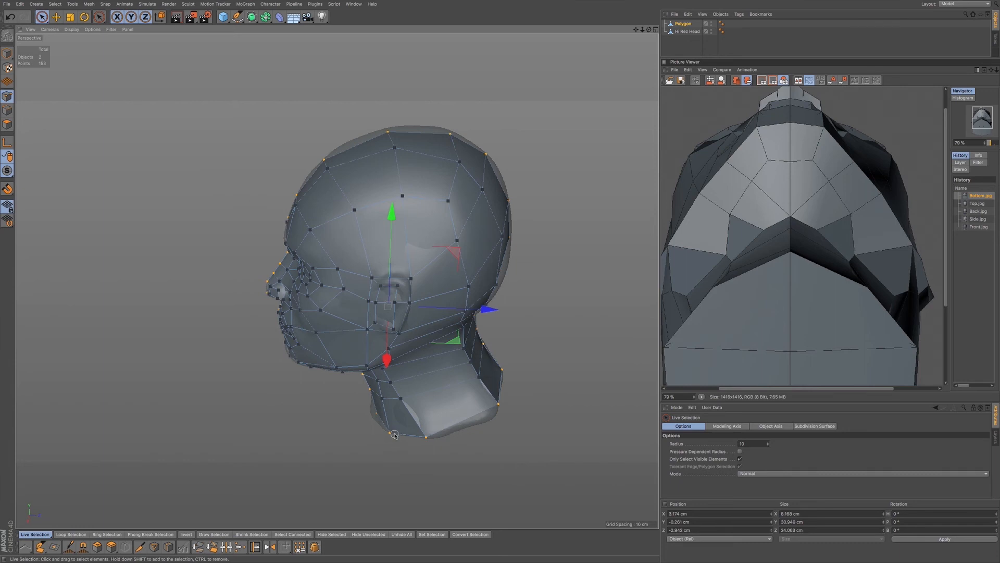
ctrl+click(507, 401)
alt+drag(450, 404, 443, 427)
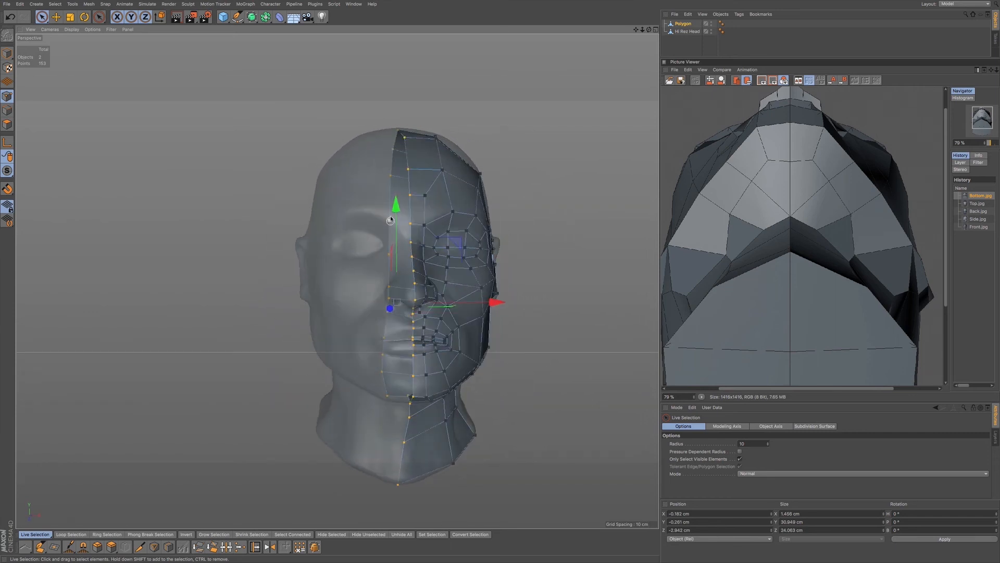
alt+drag(417, 369, 435, 375)
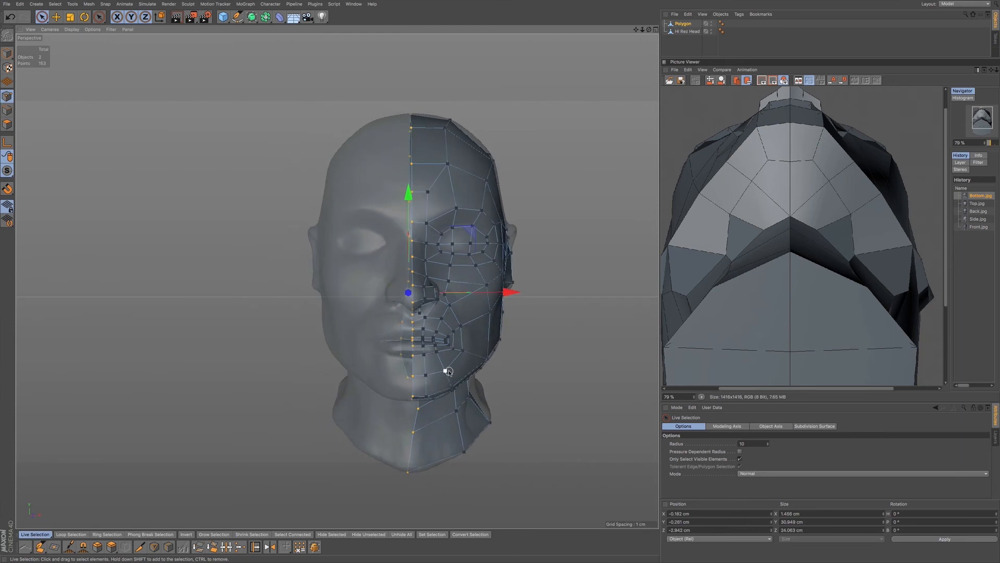
Align the selected centreline points by setting their world X value to 0 cm with Set Point Value
key(m)
key(u)
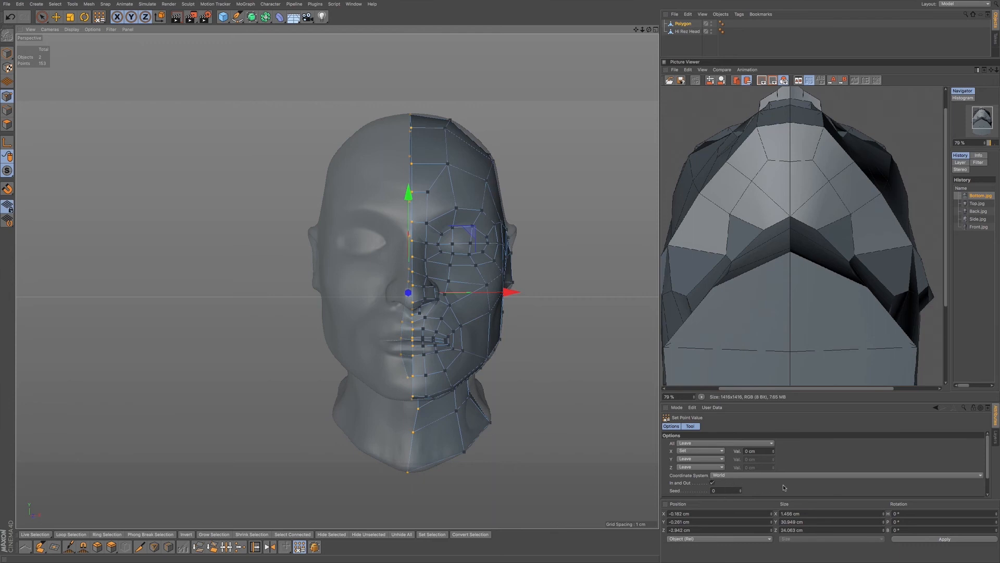
scroll(987, 472, down, 2)
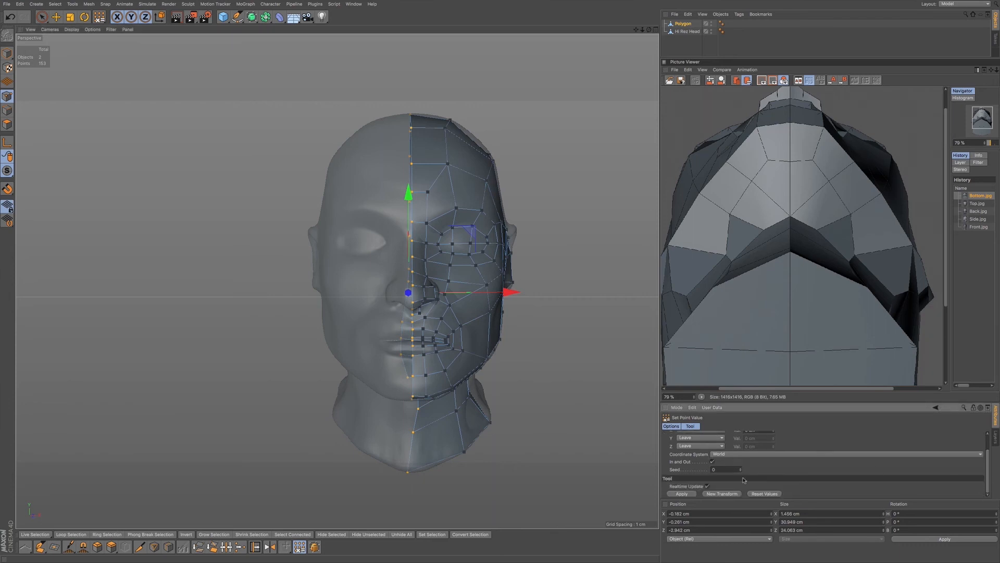
click(677, 493)
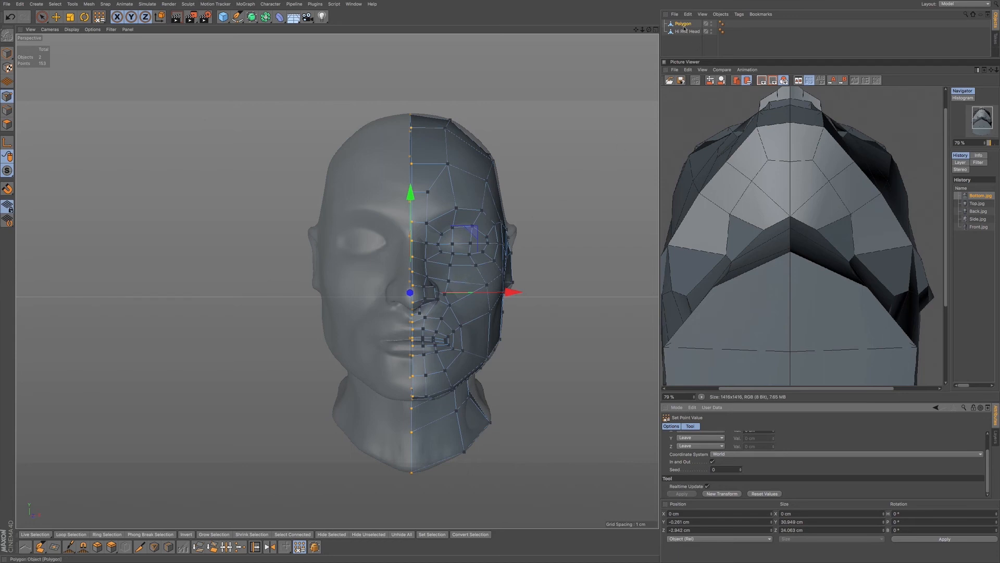
Hide the Hi Rez Head and mirror the low-poly half by placing the Polygon object under a Symmetry generator
click(711, 31)
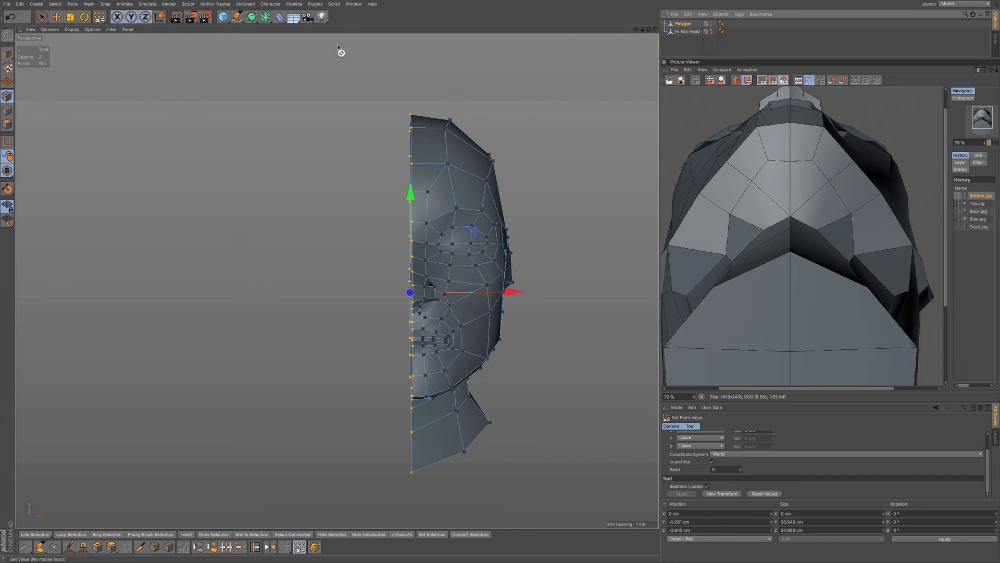
click(265, 17)
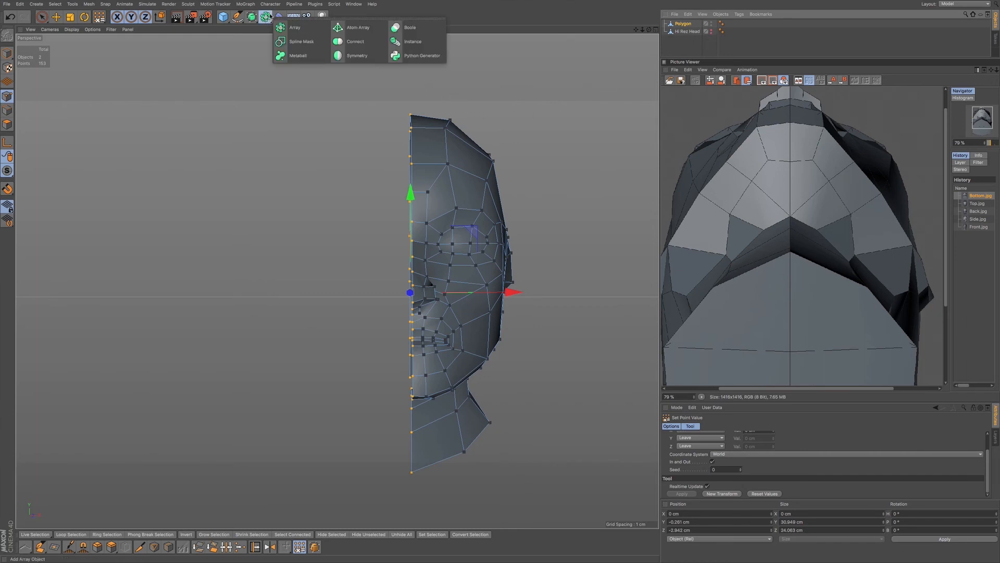
click(347, 53)
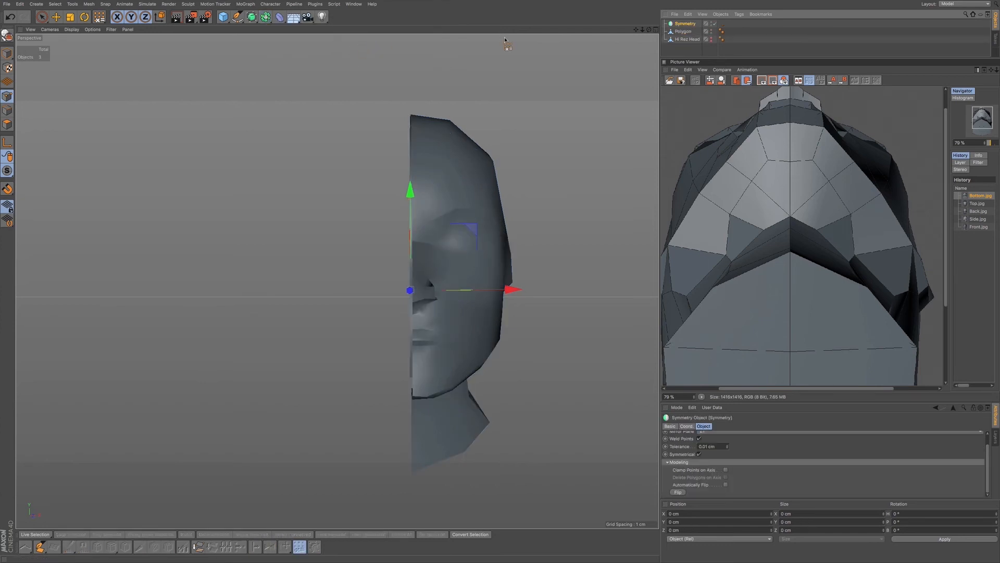
click(682, 32)
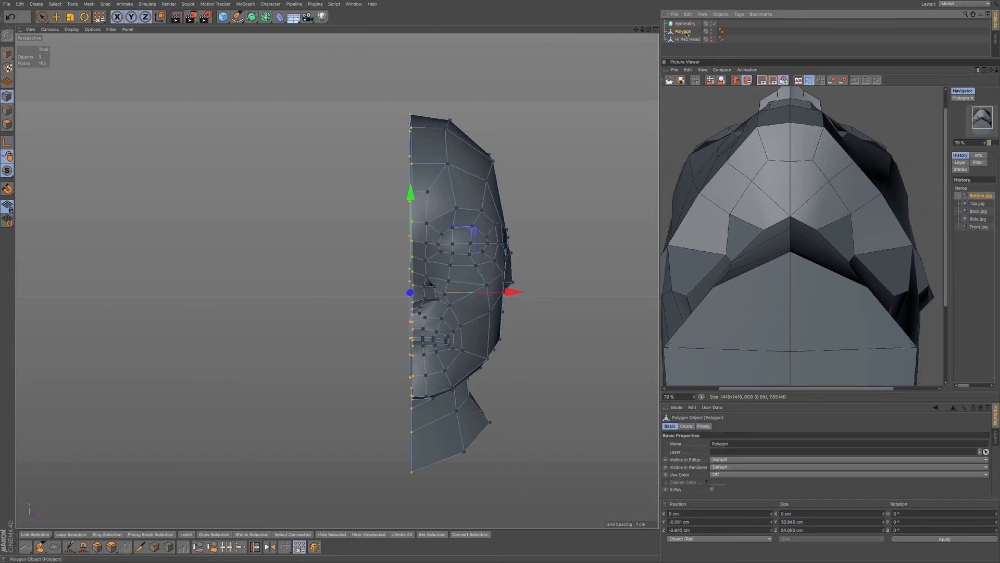
drag(687, 24, 688, 22)
drag(686, 32, 688, 32)
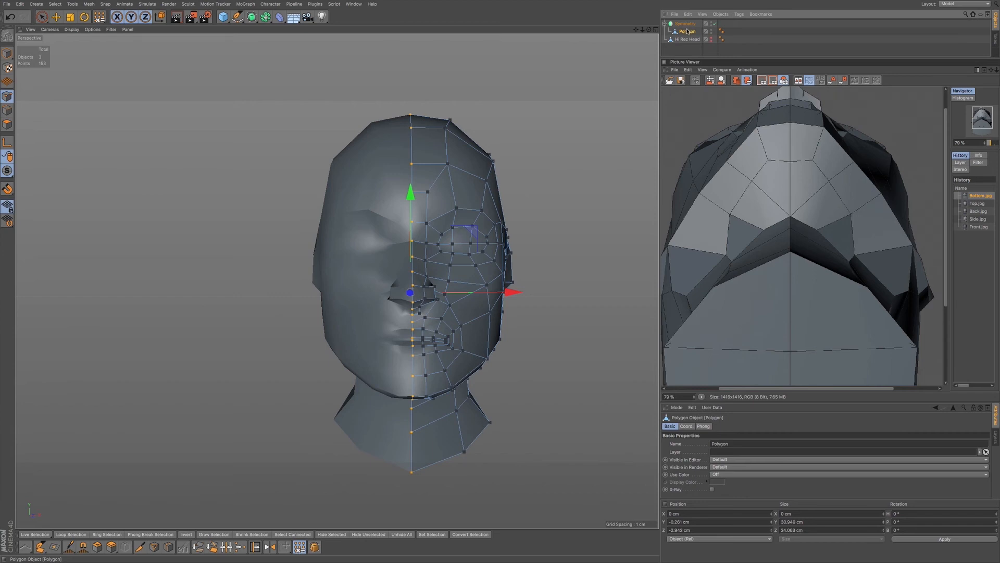
Switch to model mode and display the mirrored head with Gouraud shading and polygon lines
click(11, 53)
click(8, 53)
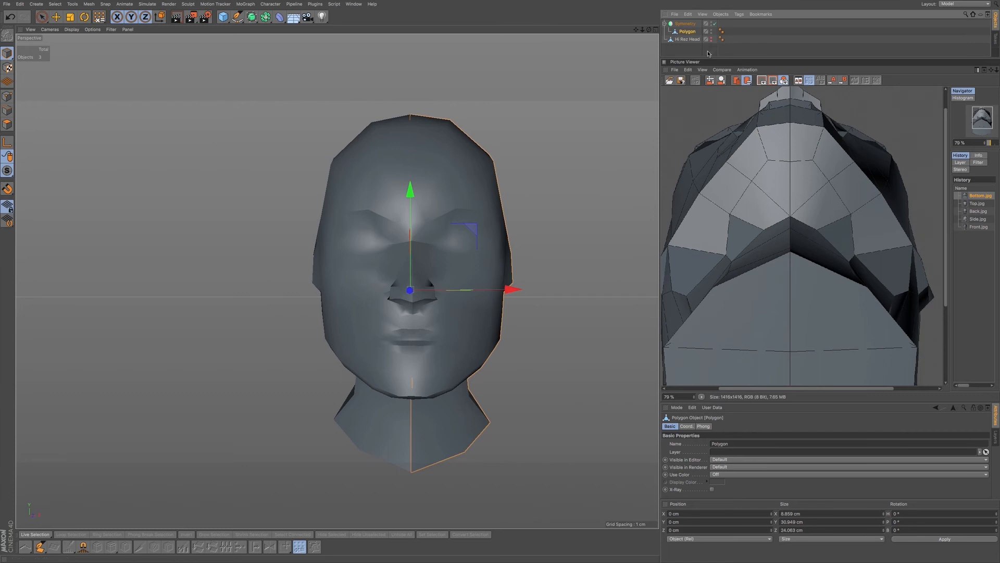
key(n)
key(b)
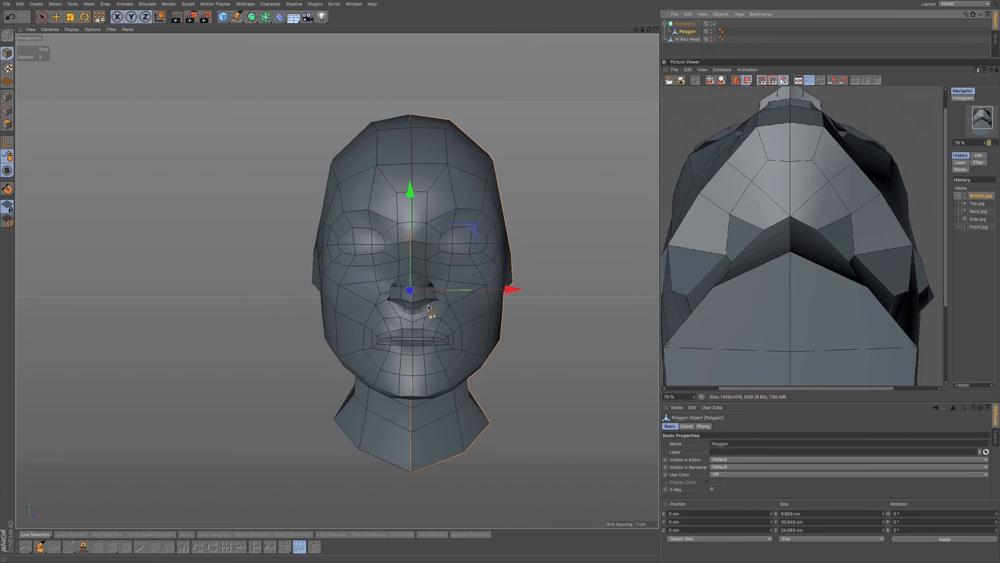
mouse_move(427, 298)
alt+mouse_down()
mouse_move(469, 295)
mouse_move(364, 297)
mouse_move(481, 288)
mouse_move(547, 257)
mouse_move(518, 261)
mouse_move(434, 311)
alt+mouse_up()
alt+drag(449, 273, 444, 247)
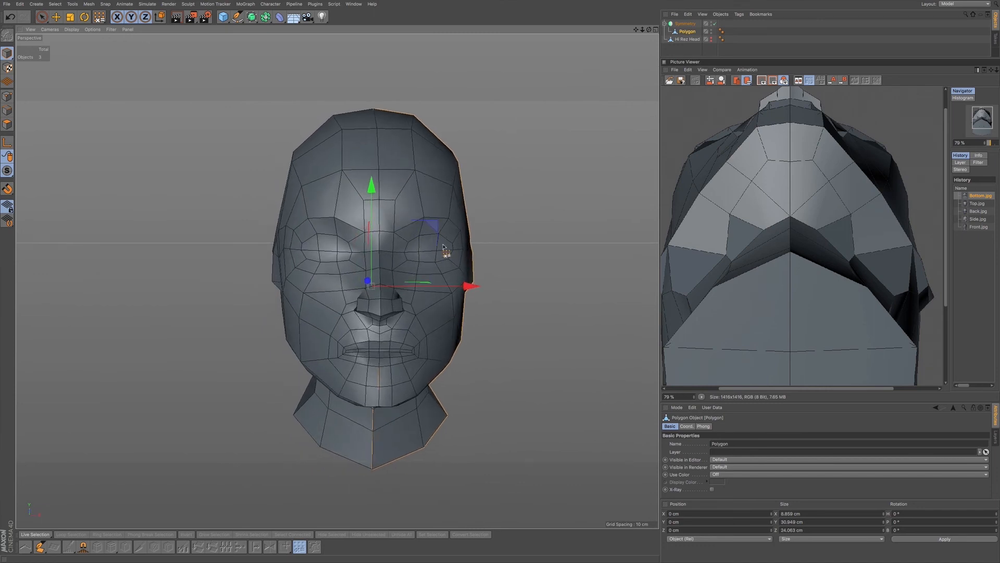
Make the Symmetry generator editable and select the full-head Polygon object inside the converted group
click(684, 24)
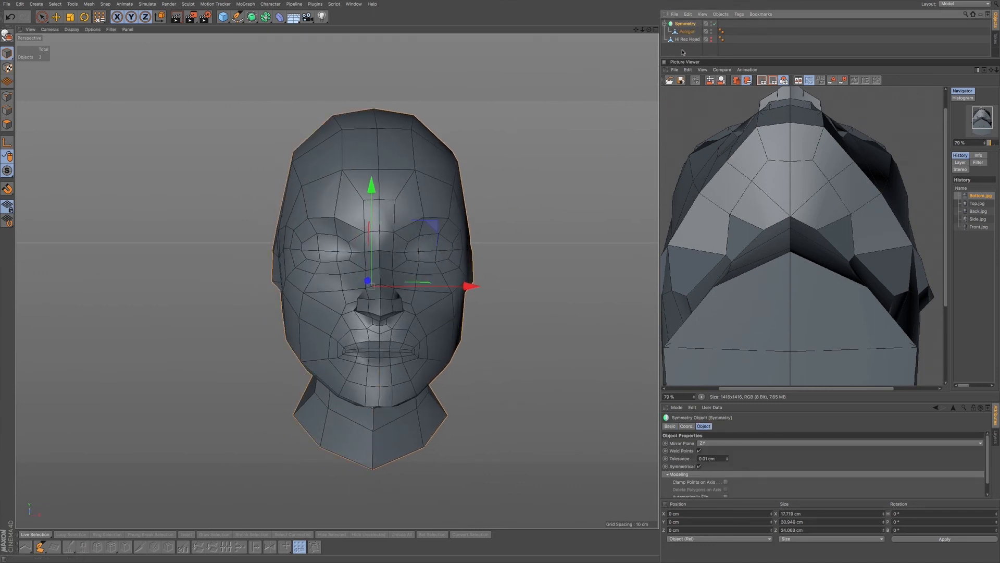
click(10, 38)
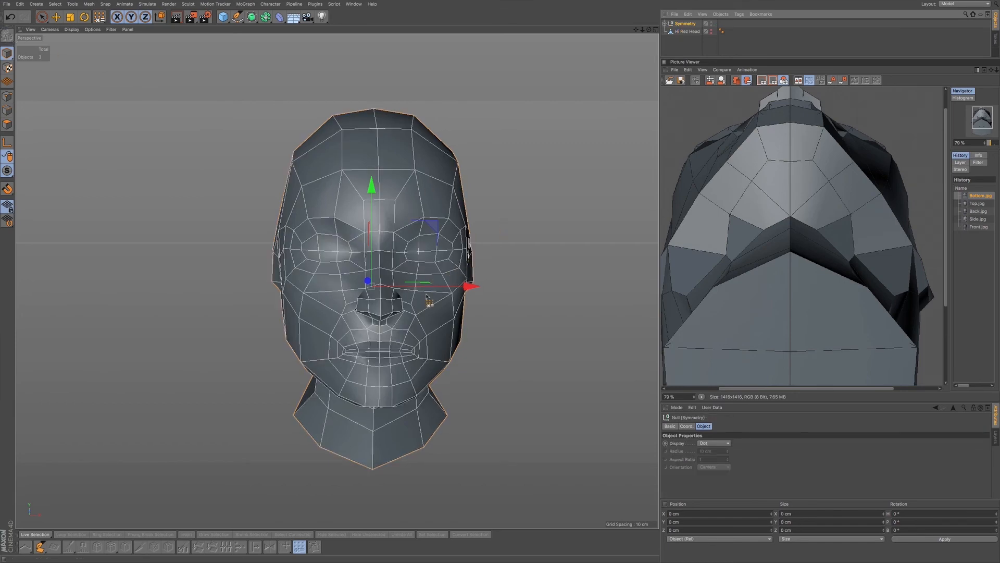
mouse_move(425, 316)
alt+mouse_down()
mouse_move(413, 299)
mouse_move(425, 274)
mouse_move(423, 297)
alt+mouse_up()
click(666, 24)
click(687, 31)
Inspect the full head from several sides and cap the open base of the neck with Close Polygon Hole
alt+drag(438, 241, 436, 268)
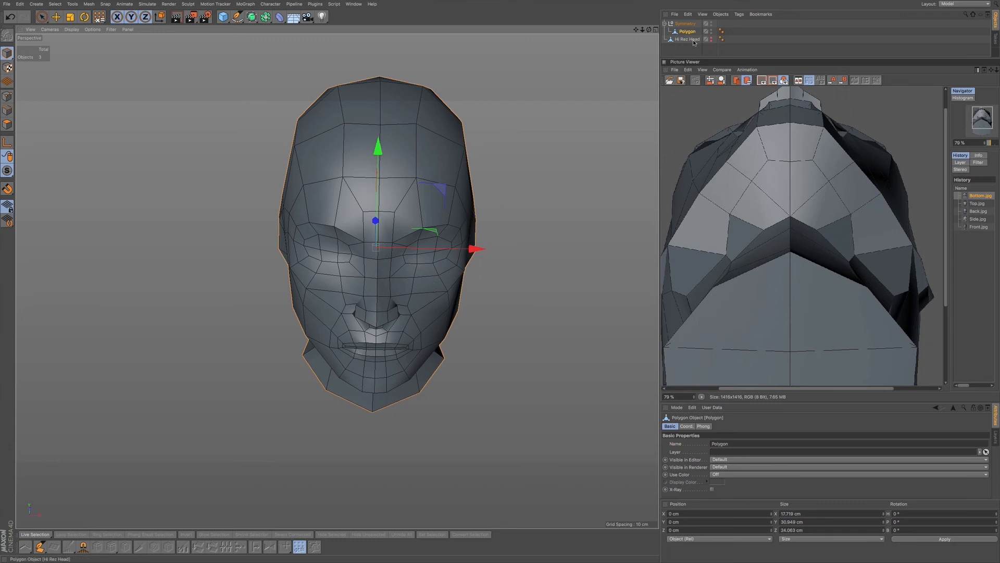
alt+drag(424, 279, 423, 277)
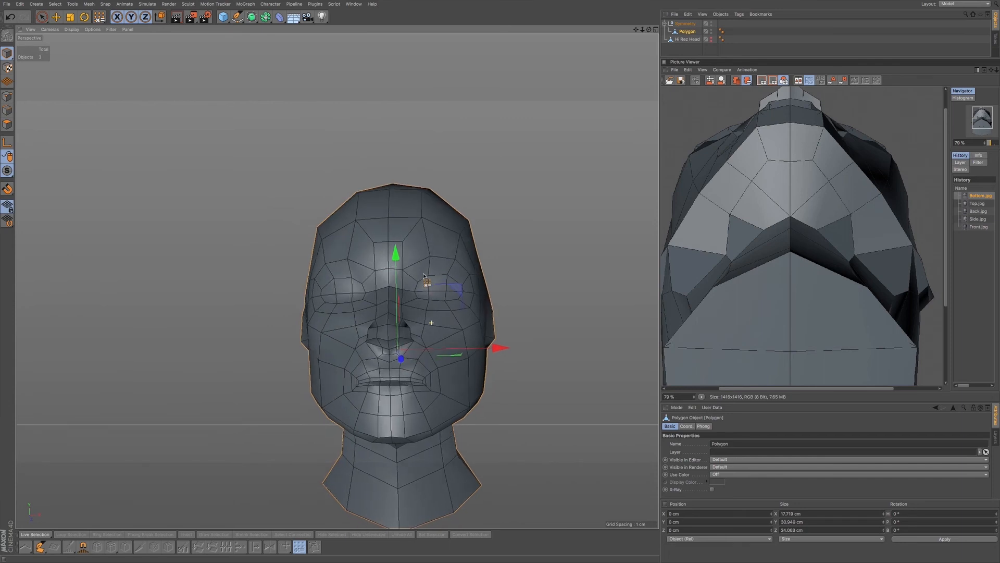
alt+drag(447, 322, 414, 332)
alt+drag(440, 294, 431, 327)
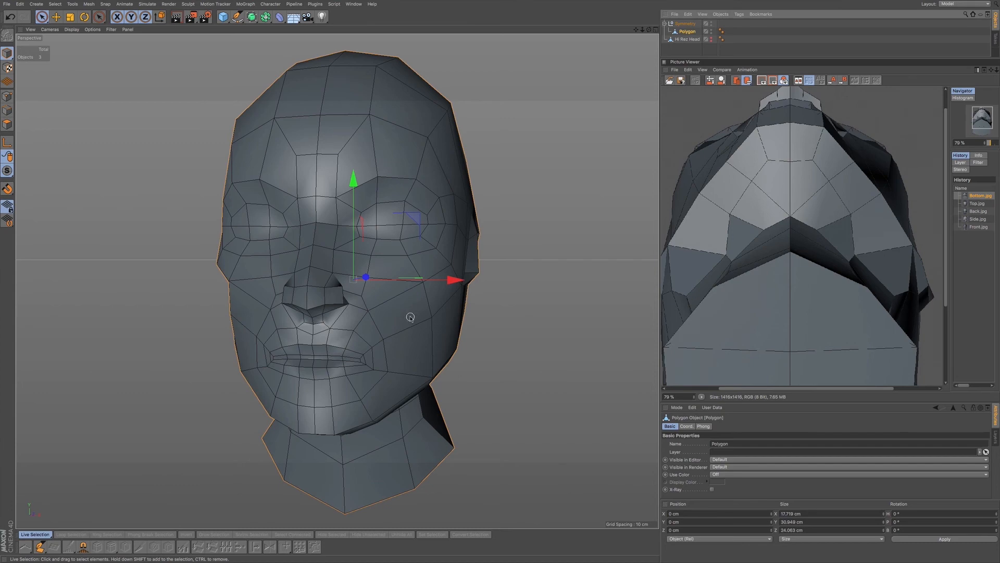
alt+drag(396, 337, 404, 292)
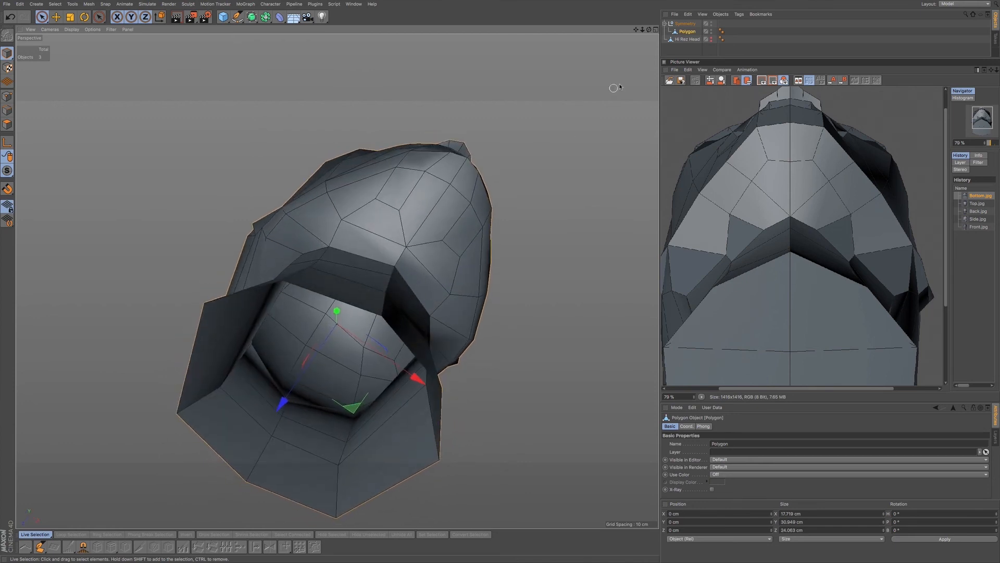
click(693, 34)
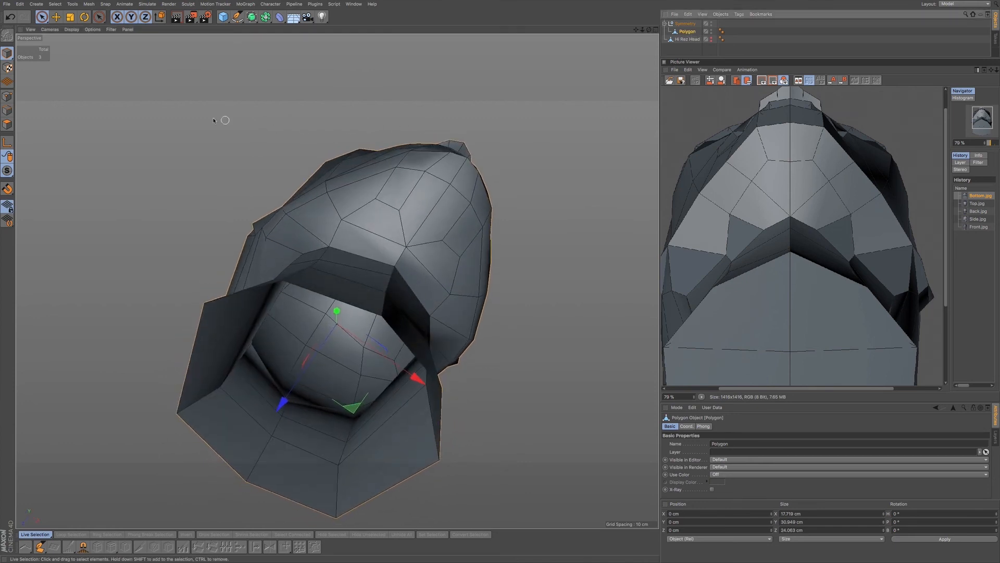
click(7, 124)
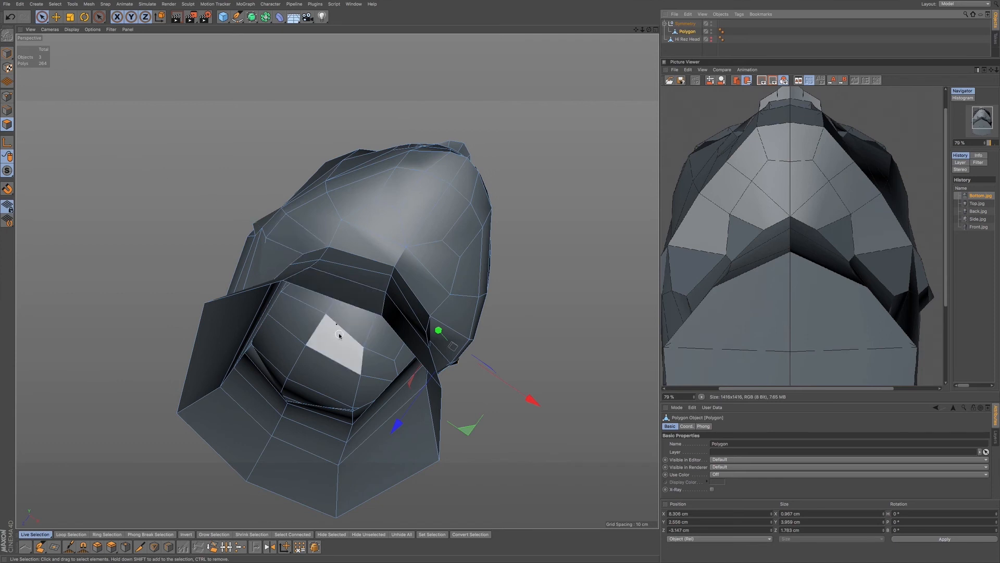
key(m)
key(d)
click(362, 310)
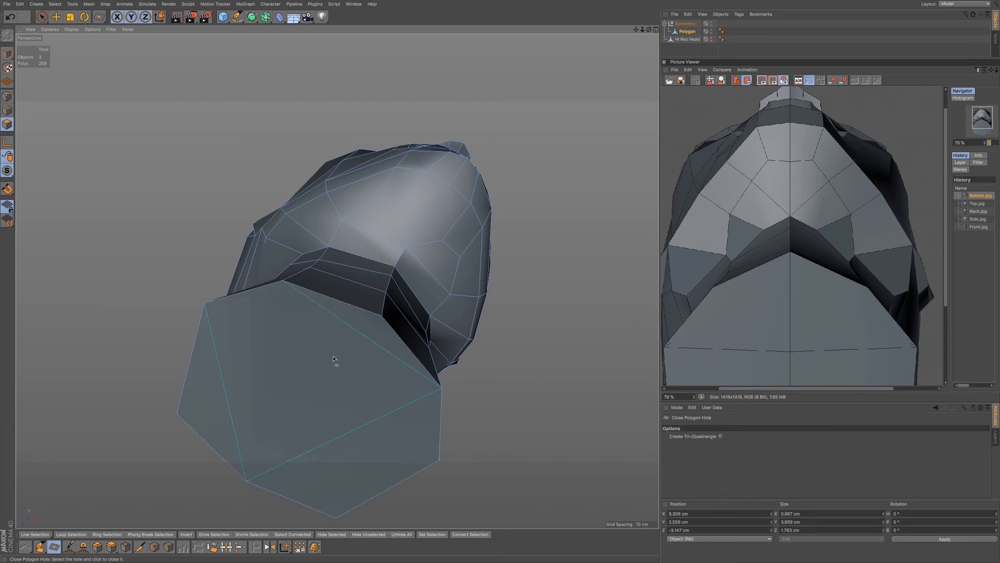
Divide the neck's bottom cap into smaller polygons with Line Cut edges between its corner vertices
key(k)
key(k)
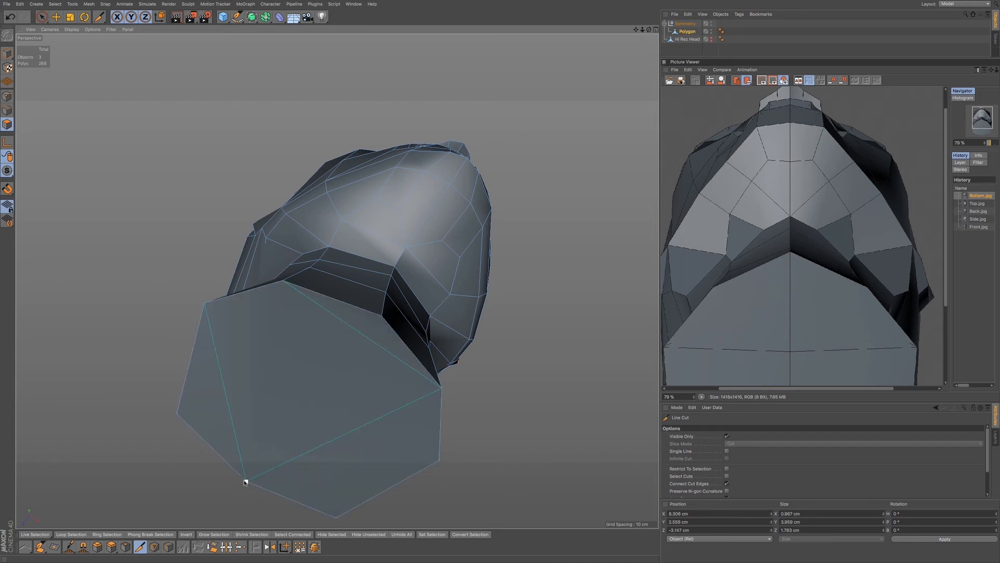
mouse_move(246, 481)
mouse_down()
mouse_move(312, 384)
mouse_move(382, 316)
mouse_up()
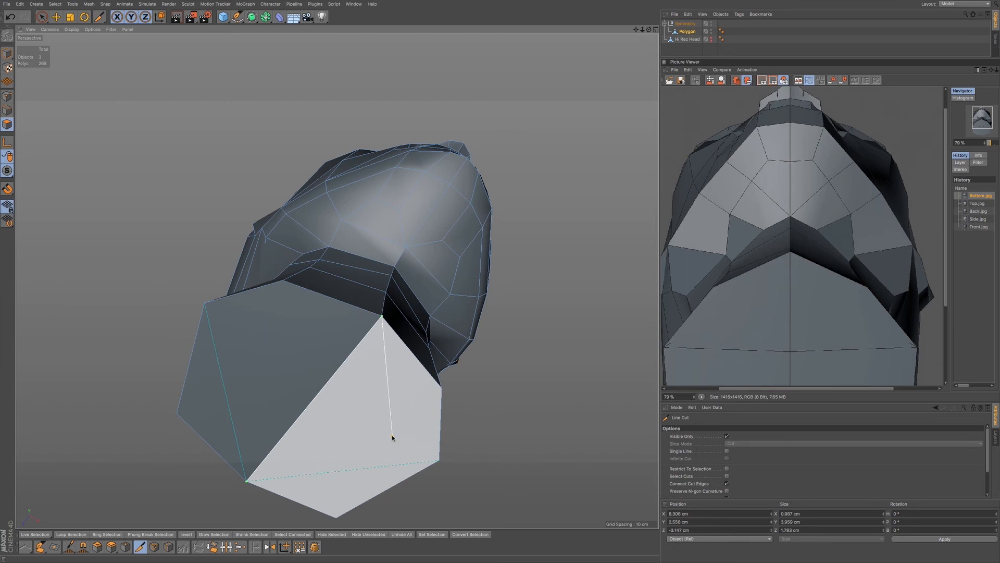
drag(429, 457, 438, 461)
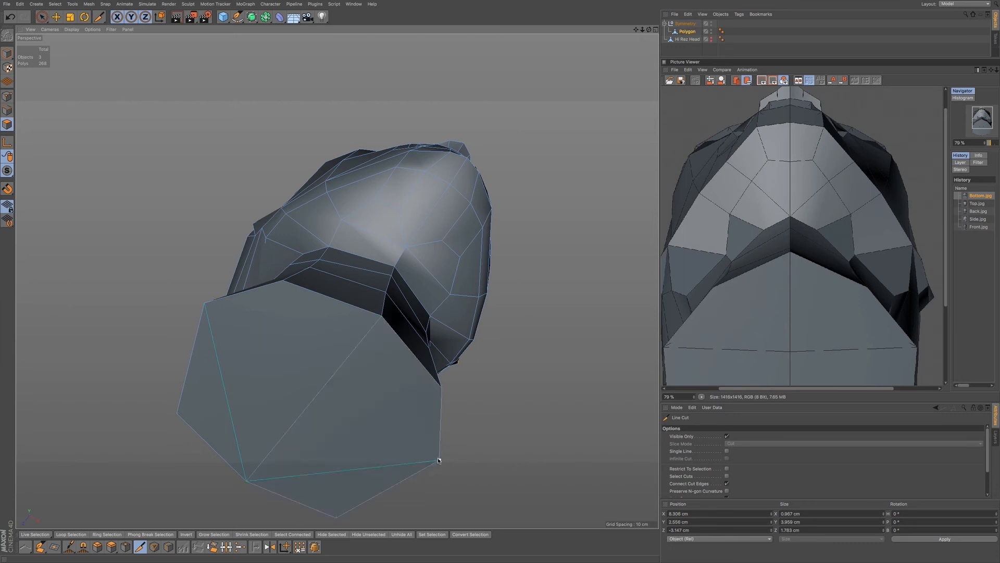
click(204, 304)
key(Escape)
Return to Live Selection in model mode and view the low-poly head from the front
alt+drag(365, 277, 378, 253)
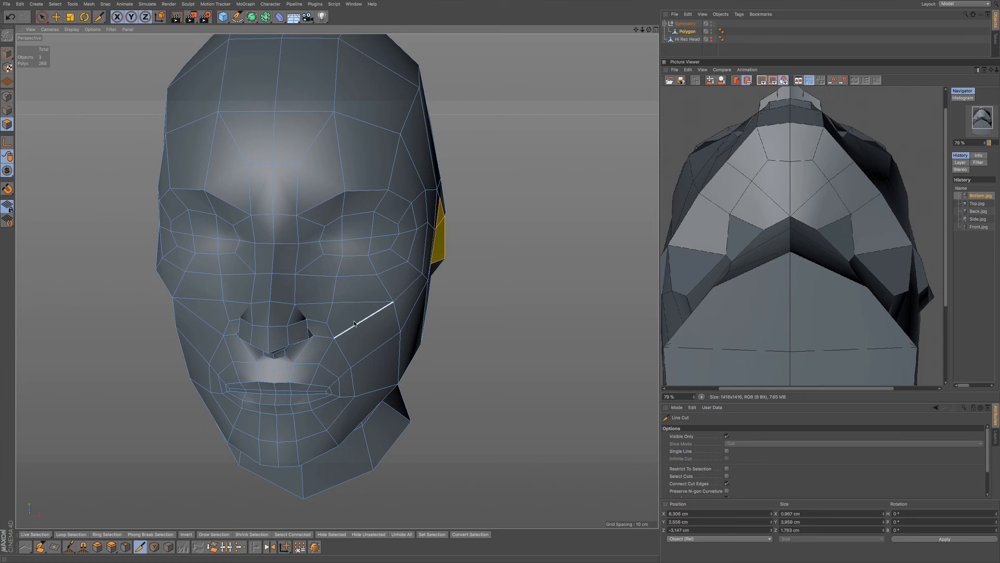
click(42, 17)
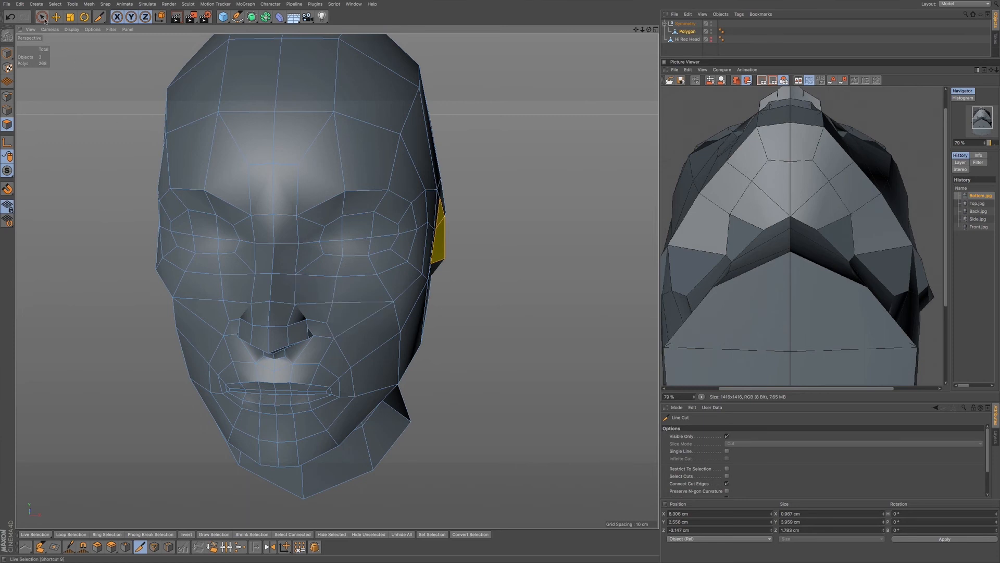
click(7, 52)
mouse_move(342, 284)
alt+mouse_down()
mouse_move(365, 307)
mouse_move(354, 278)
alt+mouse_up()
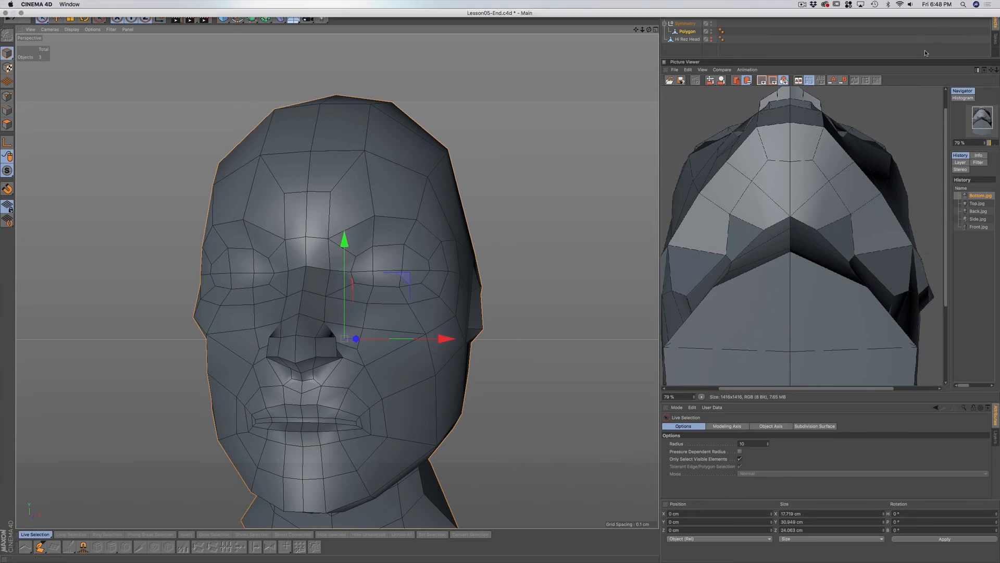
Switch to the Sculpt layout and return to the Model layout, viewing the low-poly head at an angle
click(967, 4)
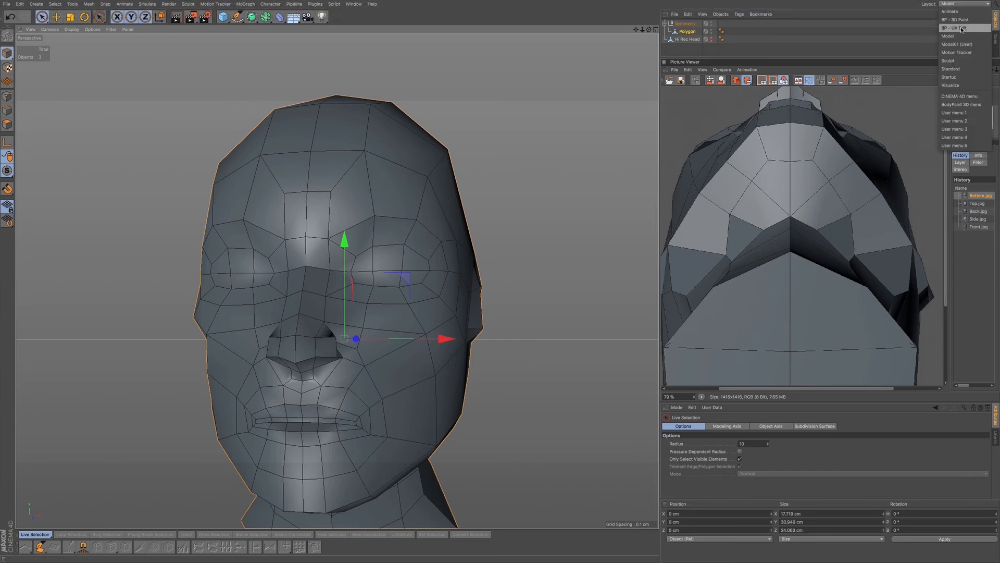
click(957, 60)
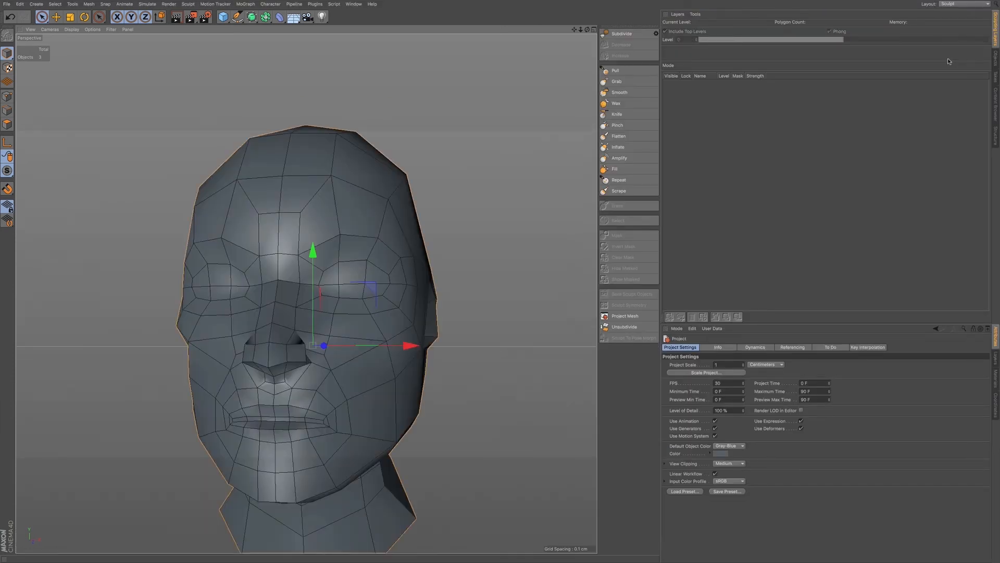
click(968, 6)
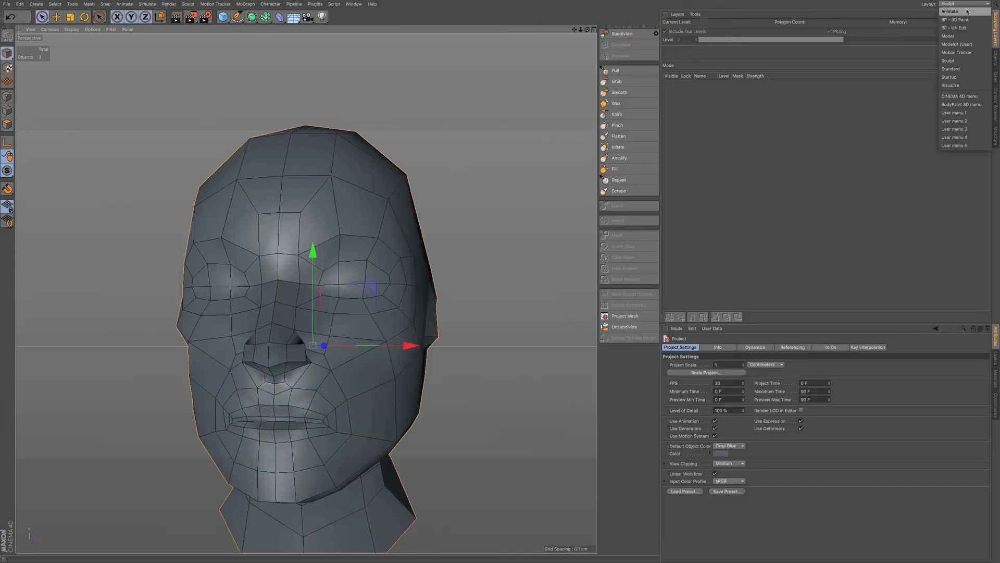
click(957, 36)
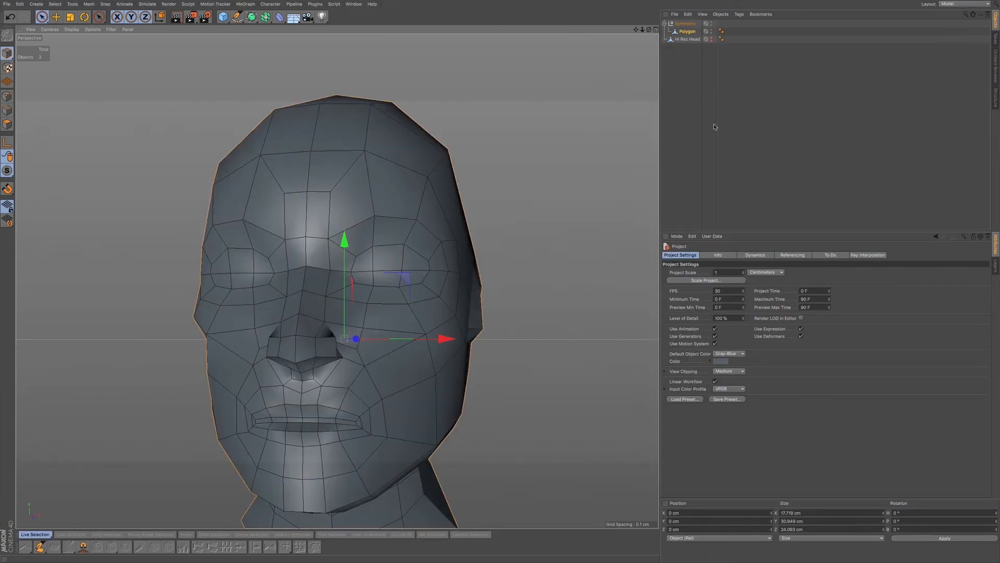
alt+middle_drag(385, 284, 403, 265)
alt+drag(409, 263, 397, 290)
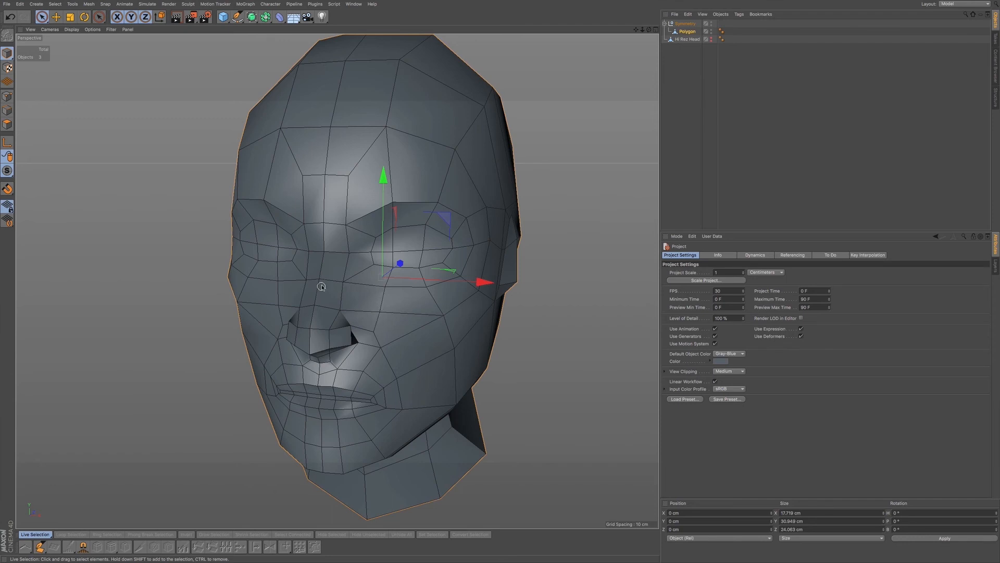
Review the available export formats and the list of interface layouts without choosing any
click(8, 4)
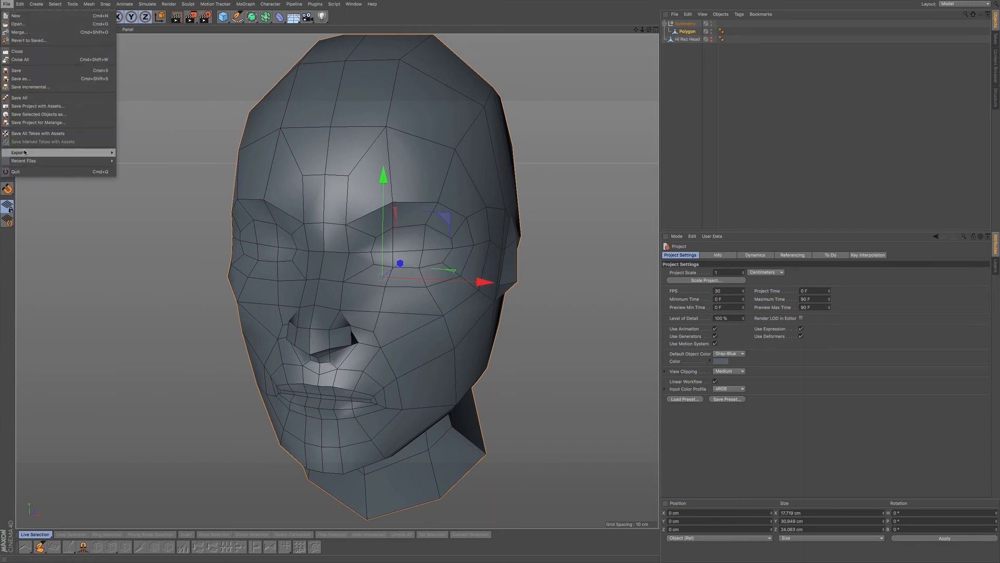
click(40, 152)
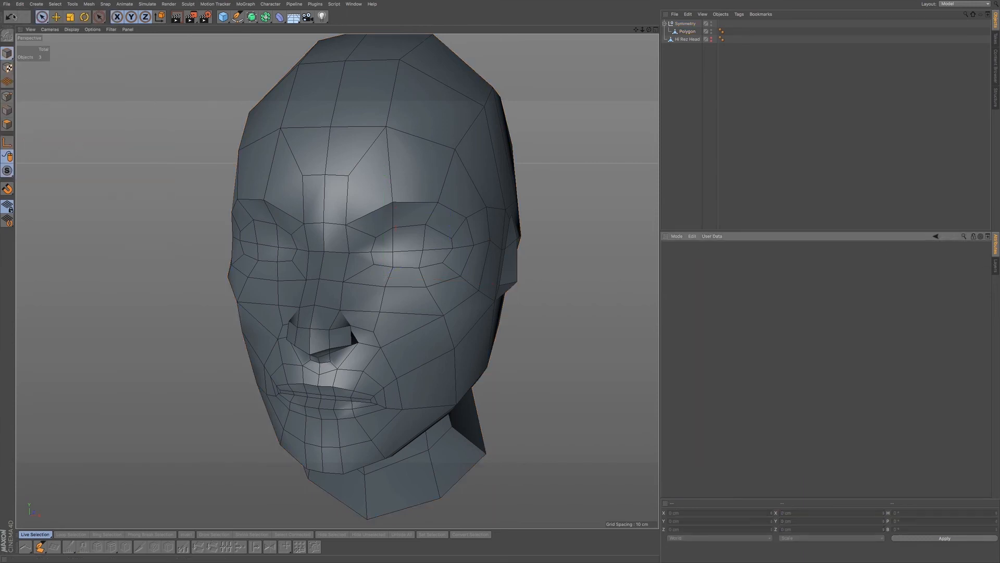
click(7, 5)
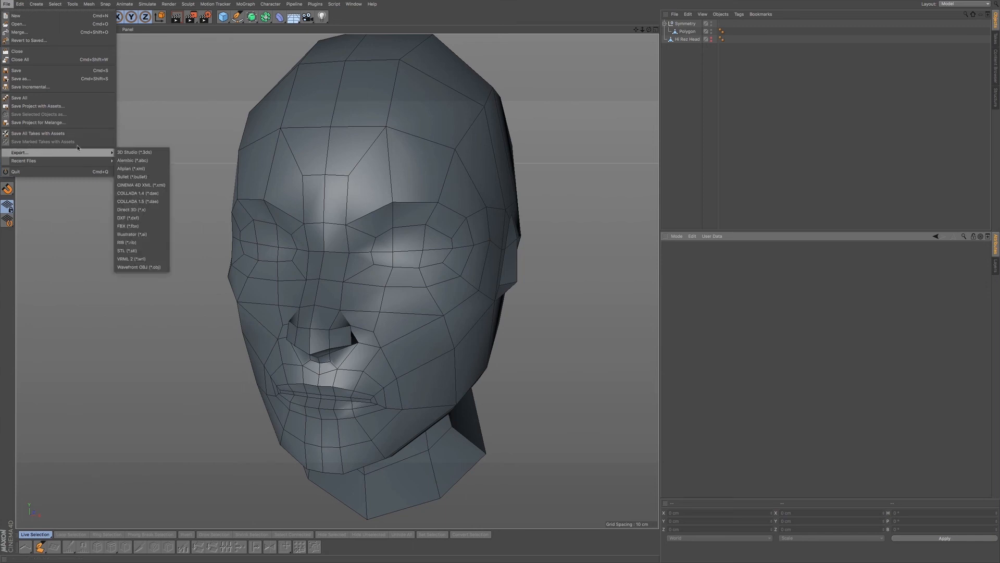
mouse_move(108, 153)
click(153, 304)
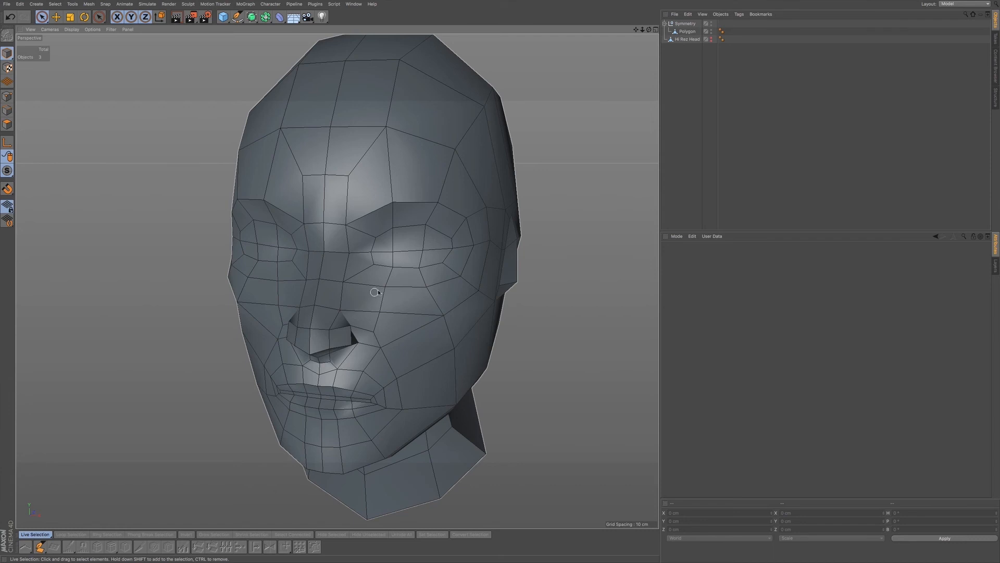
alt+drag(356, 302, 393, 284)
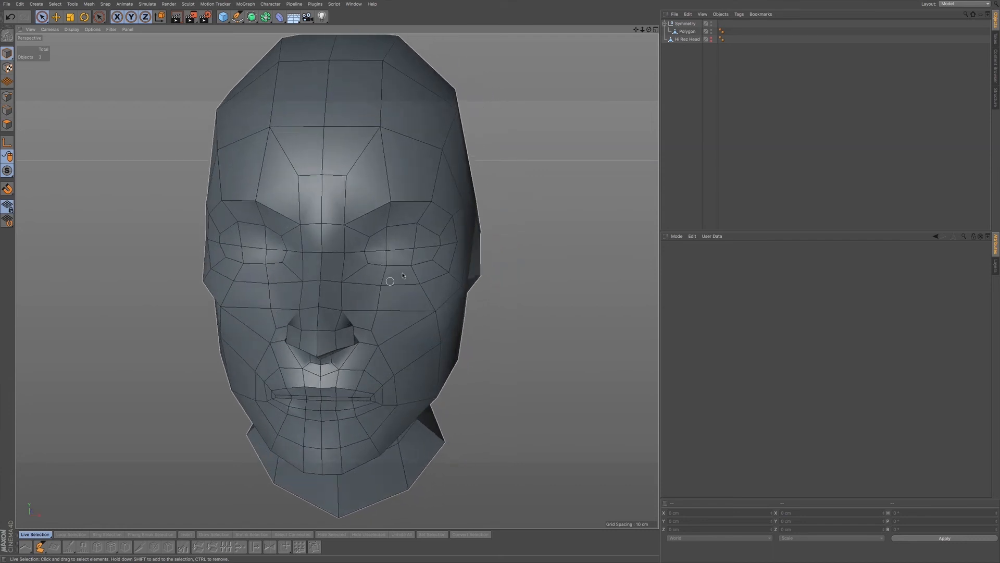
click(965, 4)
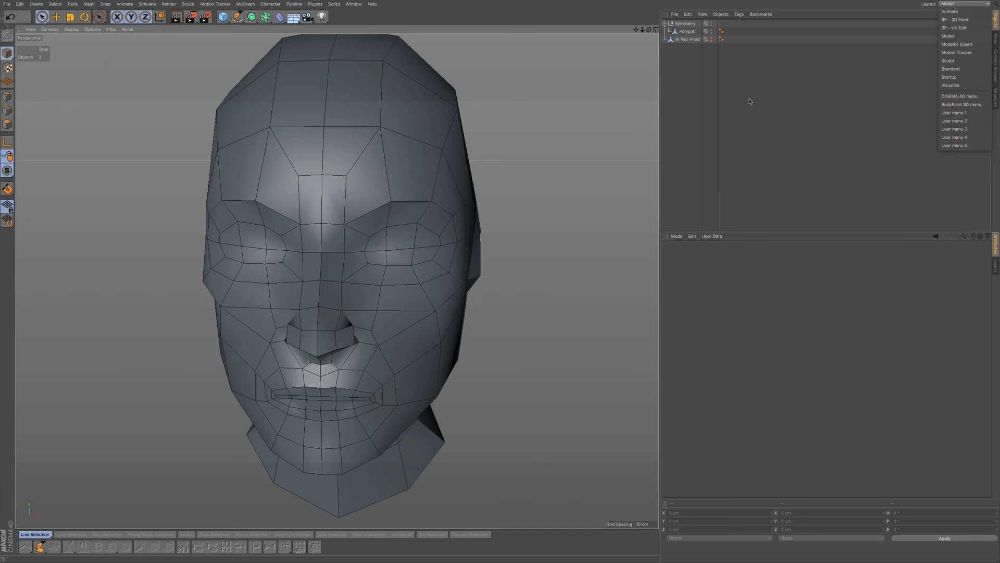
click(539, 184)
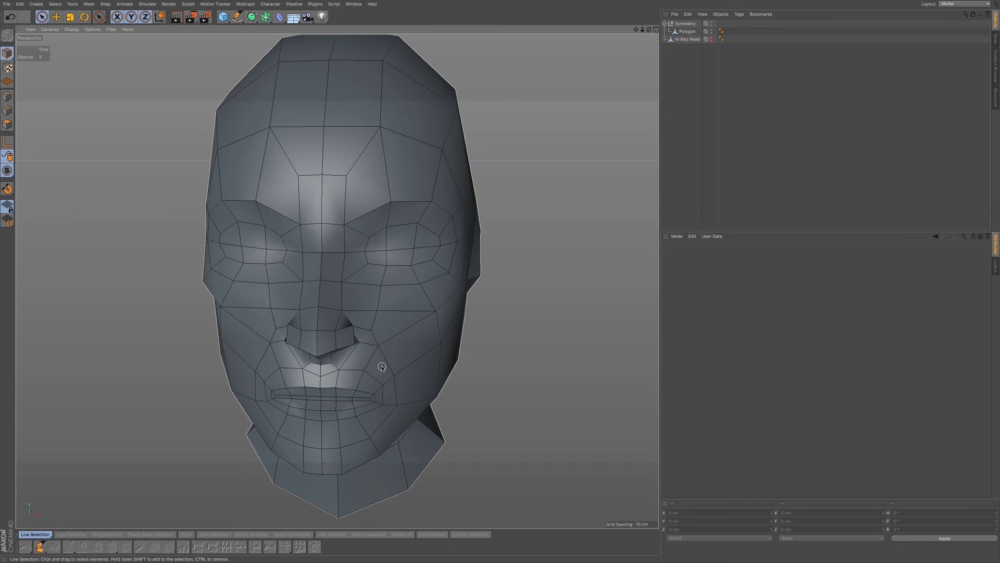
alt+drag(399, 335, 361, 360)
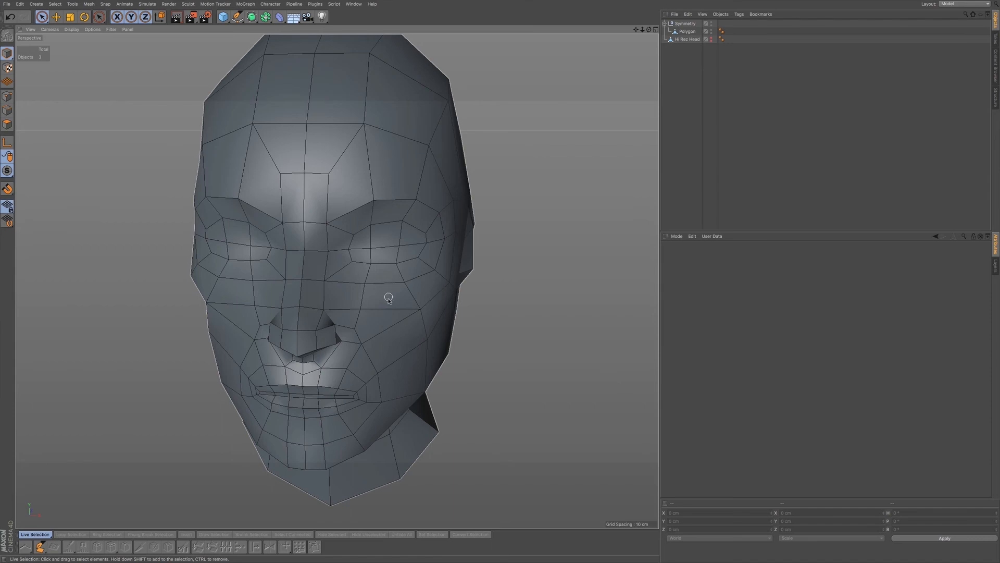
Select the head mesh in polygon mode and delete the lower middle polygon of the eye area on the +X side
scroll(388, 297, up, 6)
alt+middle_drag(433, 245, 393, 390)
alt+drag(415, 324, 422, 305)
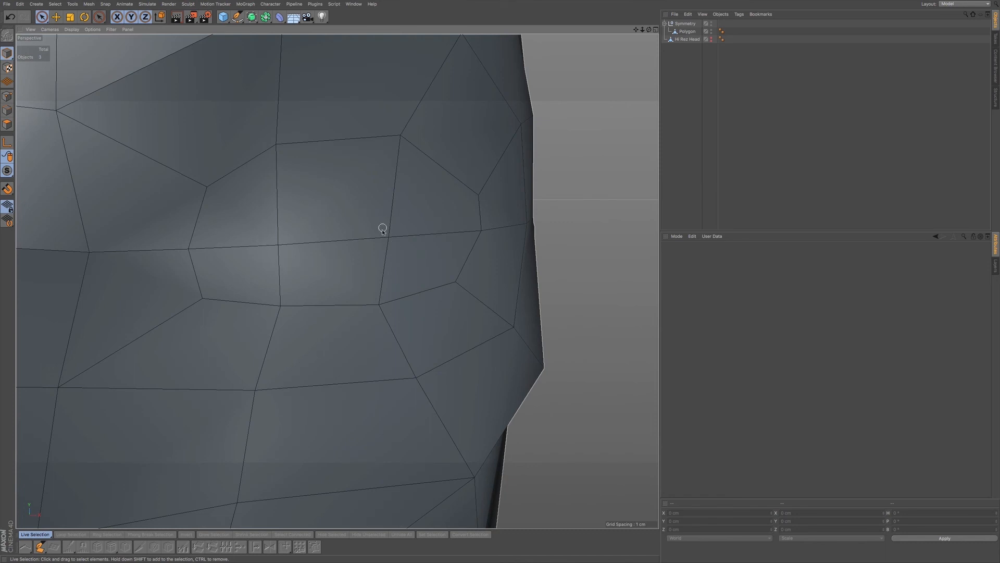
click(357, 260)
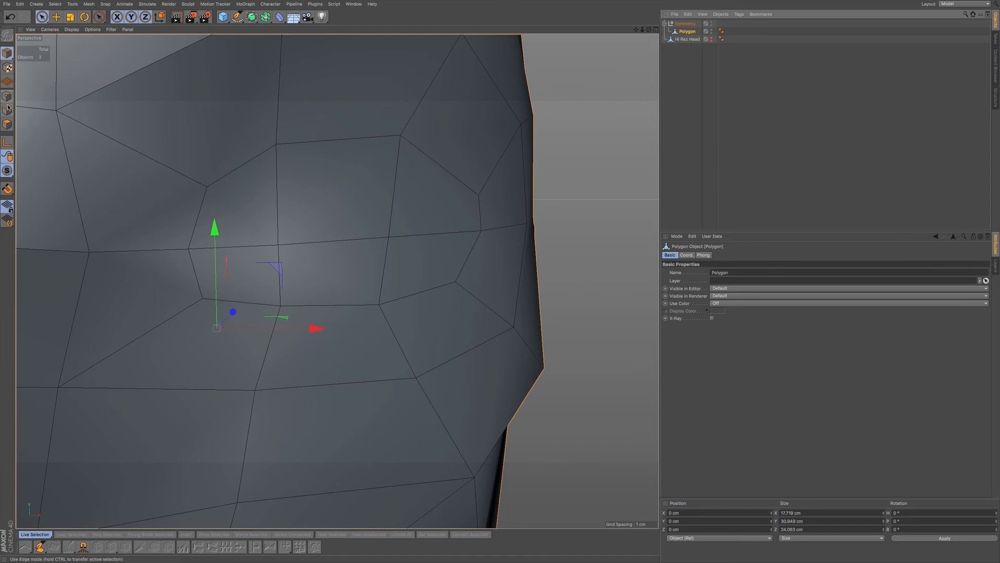
click(7, 124)
click(294, 204)
click(332, 263)
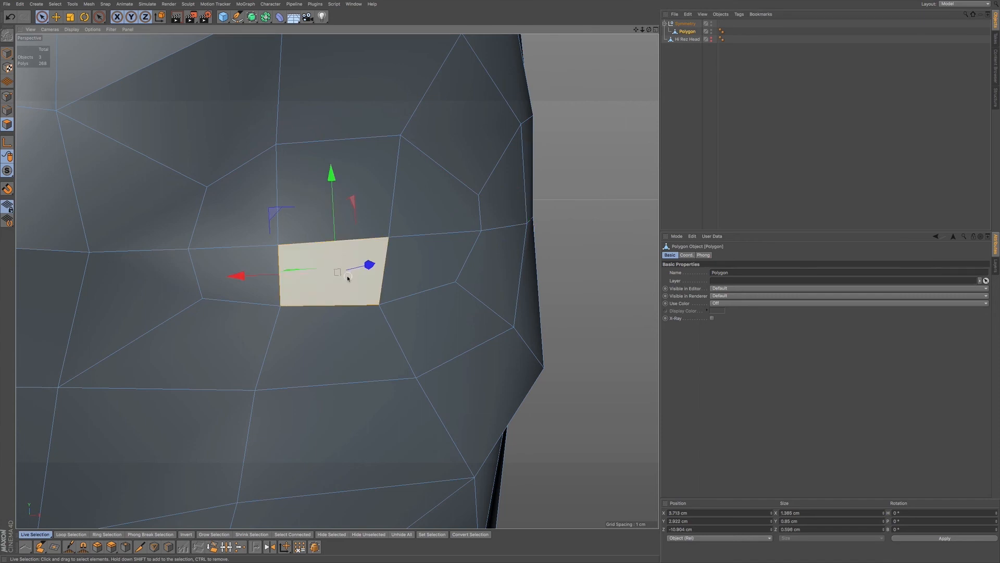
key(Delete)
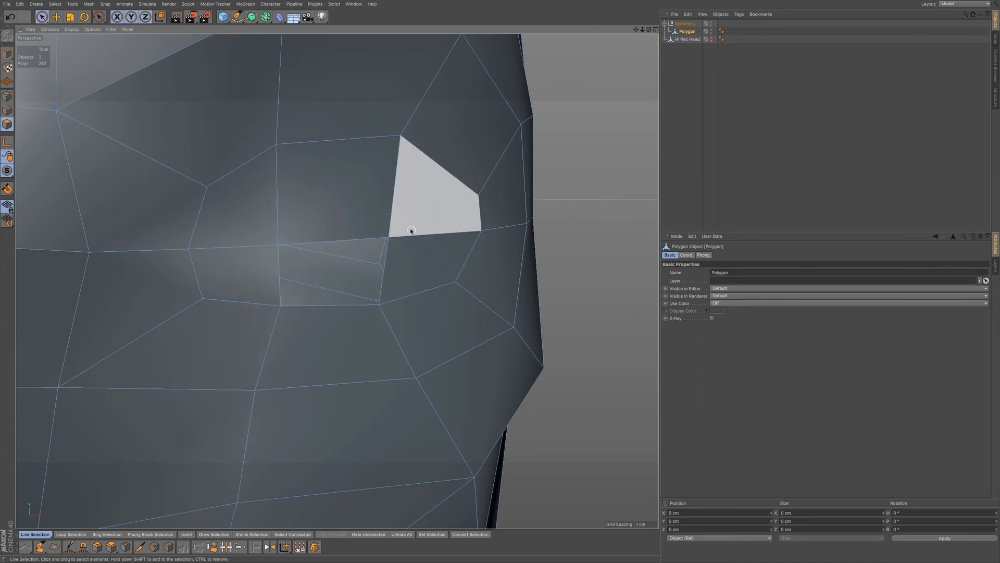
Delete the remaining polygons inside the eye loop to open the full eye hole
click(414, 258)
key(Delete)
click(410, 222)
click(370, 216)
key(Delete)
click(268, 231)
shift+click(264, 259)
key(Delete)
click(263, 263)
key(Delete)
click(411, 205)
key(Delete)
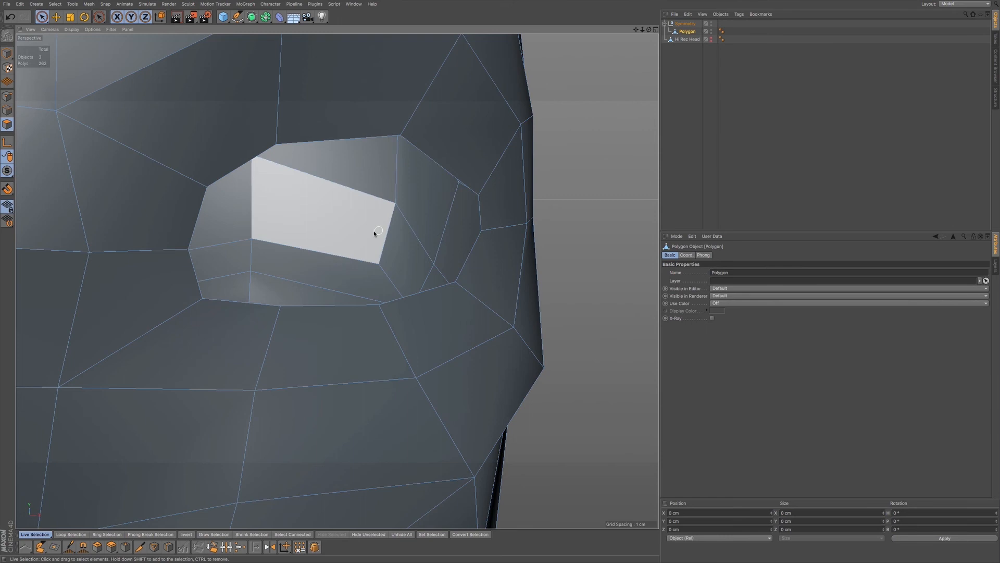
With the Polygon Pen, extrude the upper and lower edges beside the eye's inner corner inward and join their ends at the corner
click(40, 546)
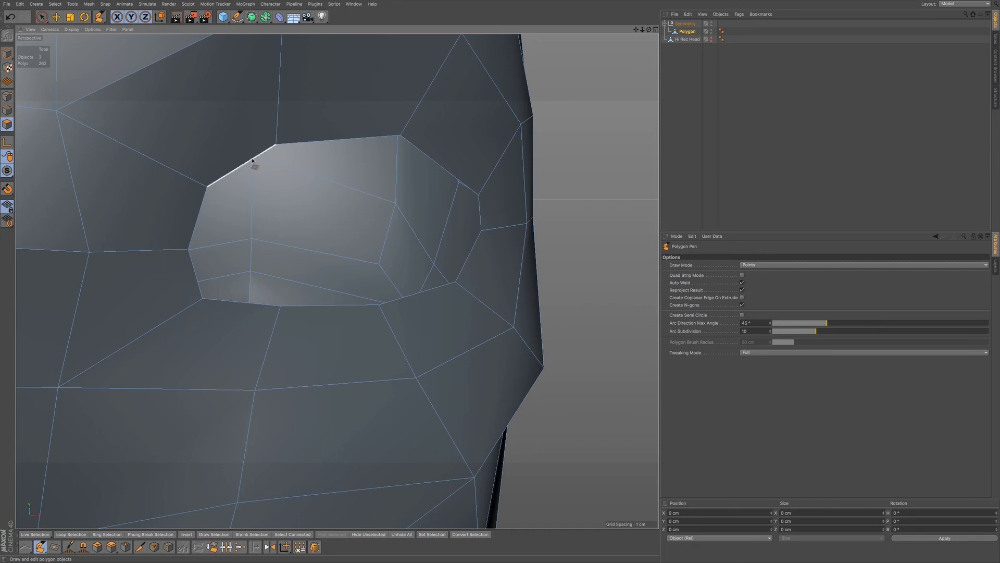
key(Delete)
key(ctrl+z)
ctrl+drag(225, 173, 271, 232)
ctrl+drag(235, 301, 190, 250)
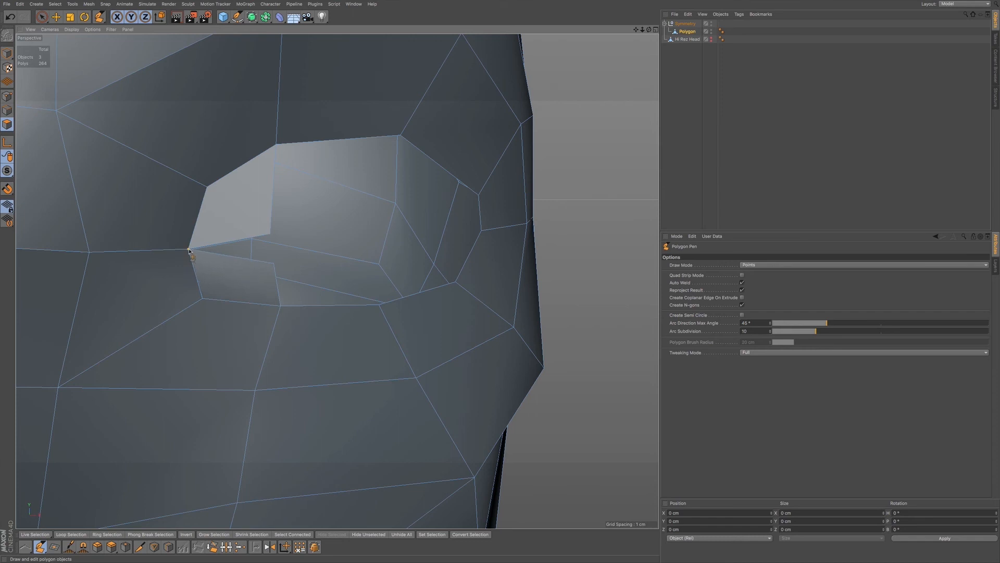
click(311, 306)
key(ctrl+z)
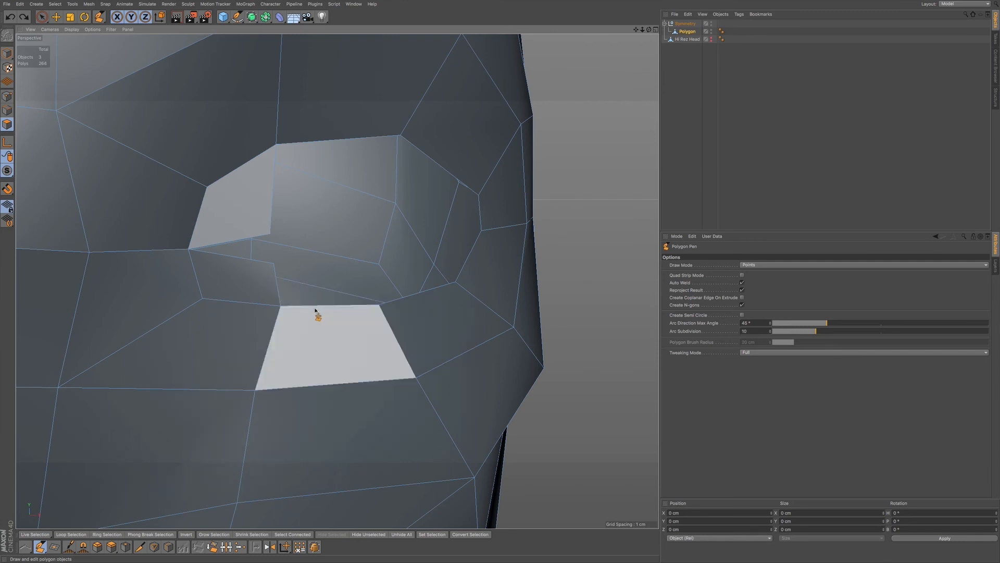
In point mode, extrude the remaining lower edges of the eye hole upward for the lower lid and weld its end to the outer corner
click(7, 96)
ctrl+drag(308, 305, 313, 264)
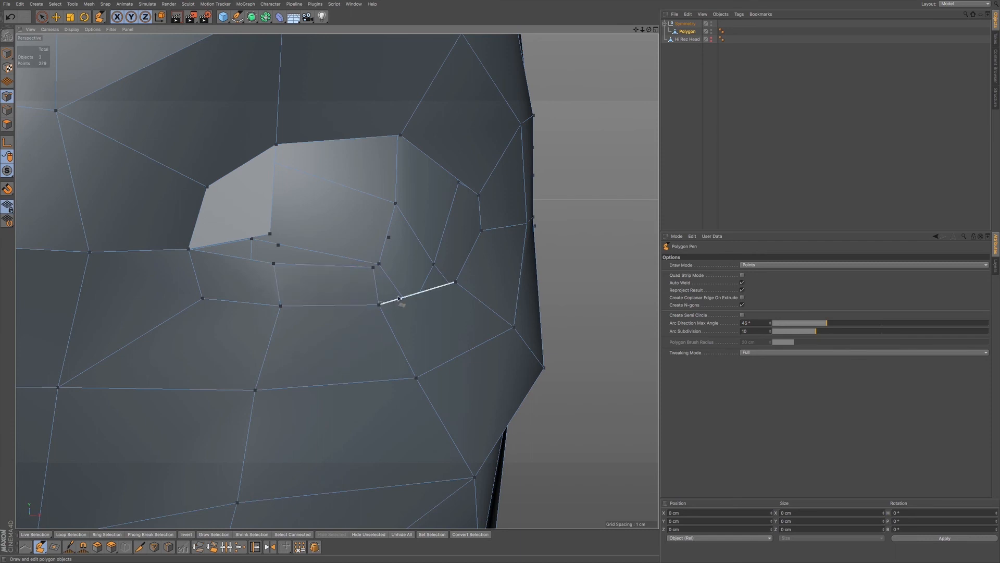
ctrl+drag(397, 304, 390, 267)
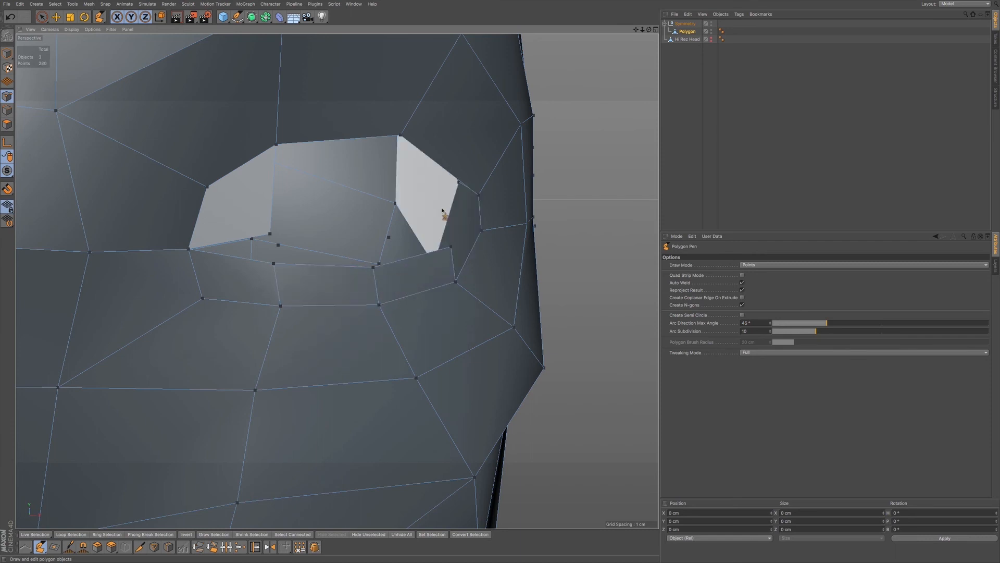
click(459, 249)
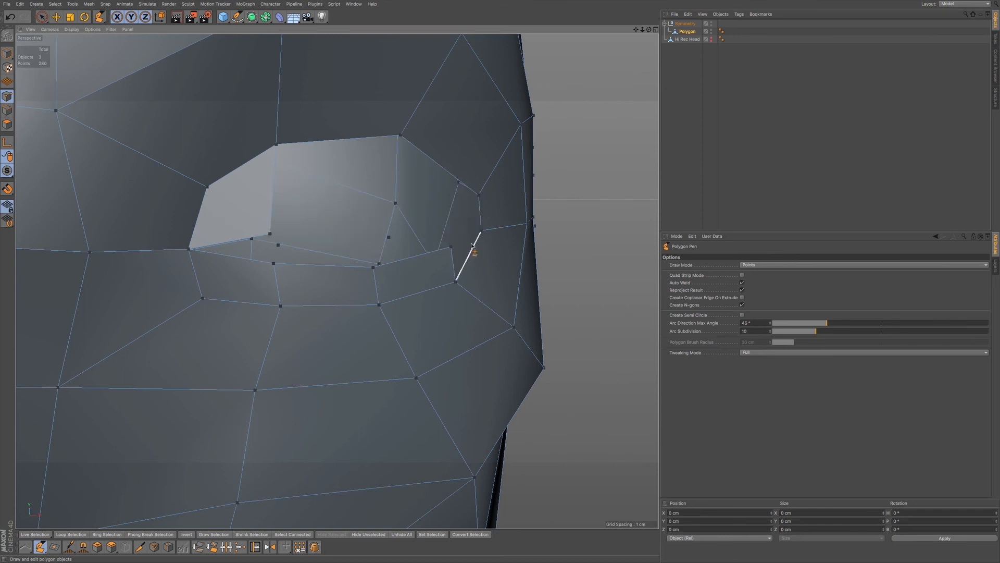
drag(451, 247, 482, 230)
Extrude the outer upper edge of the eye hole downward for the upper lid and try extending the middle section
ctrl+drag(420, 150, 388, 241)
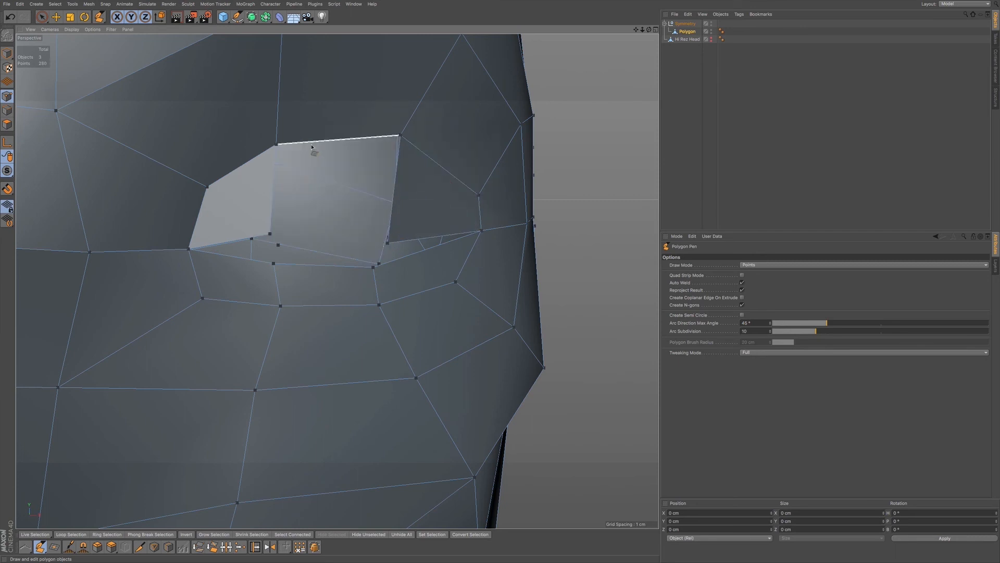
ctrl+drag(315, 142, 280, 244)
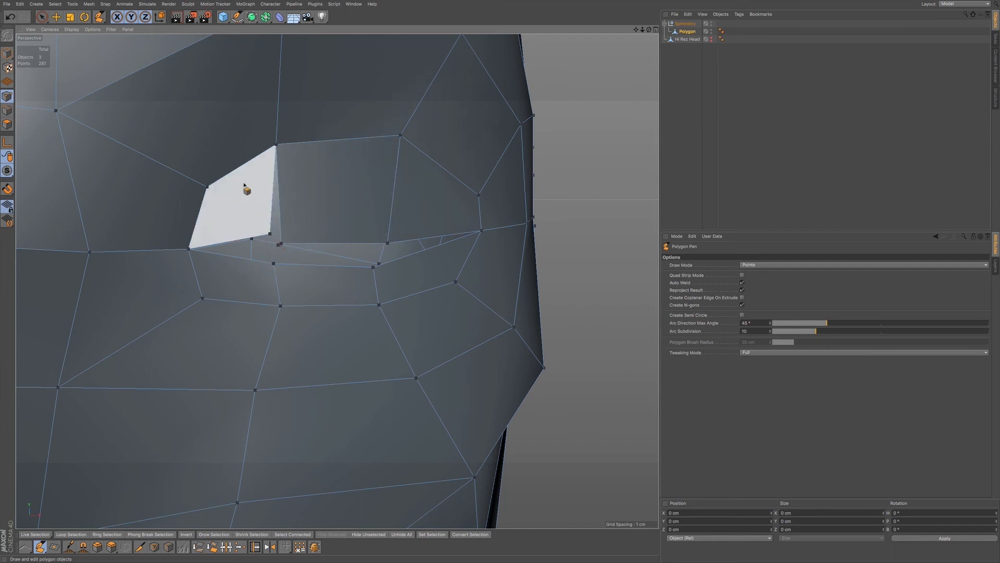
click(260, 205)
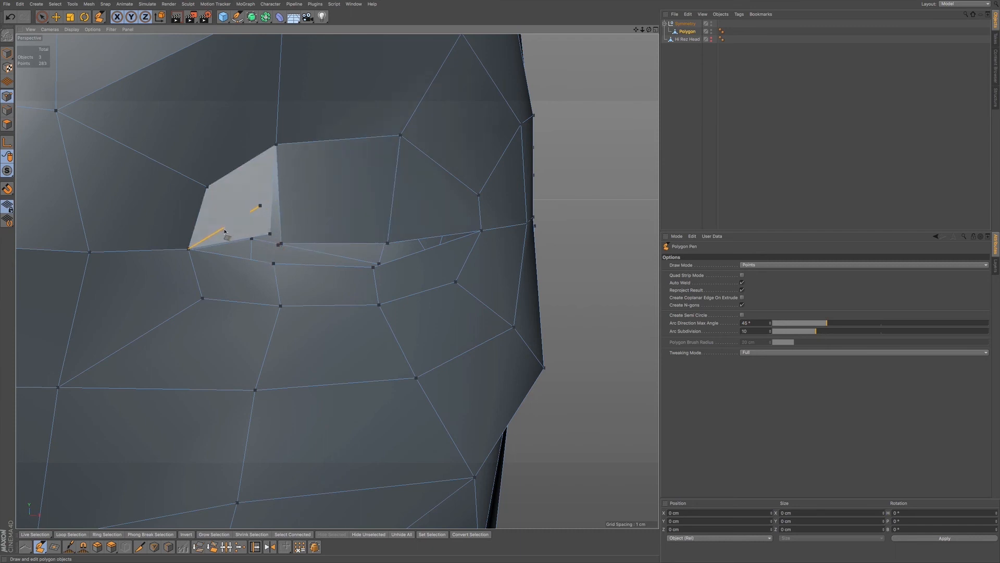
key(ctrl+z)
Extrude the middle upper edge of the eye hole downward and weld it to the neighbouring inner and outer upper lid sections
mouse_move(297, 253)
alt+mouse_down()
mouse_move(286, 256)
mouse_move(302, 261)
alt+mouse_up()
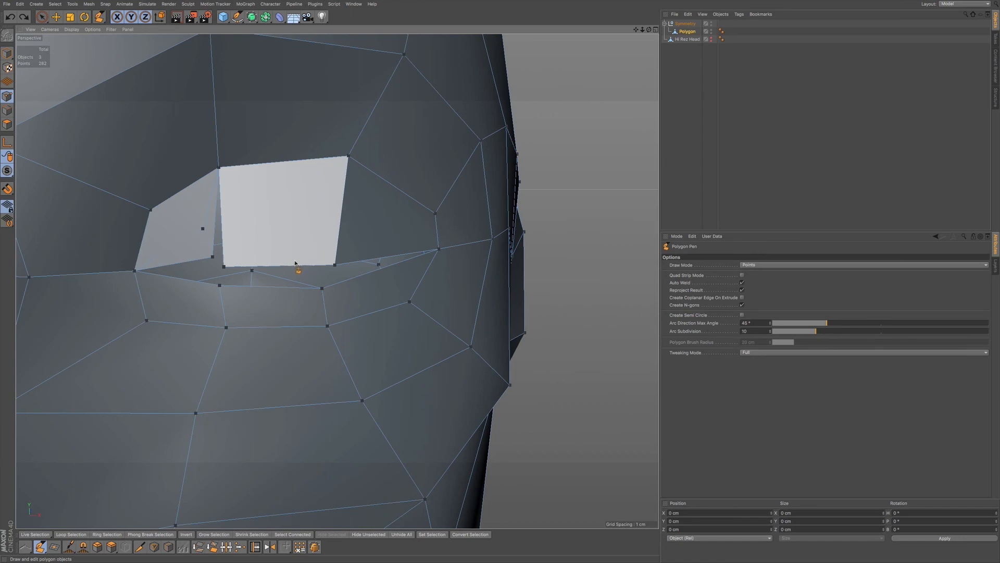
scroll(295, 263, up, 5)
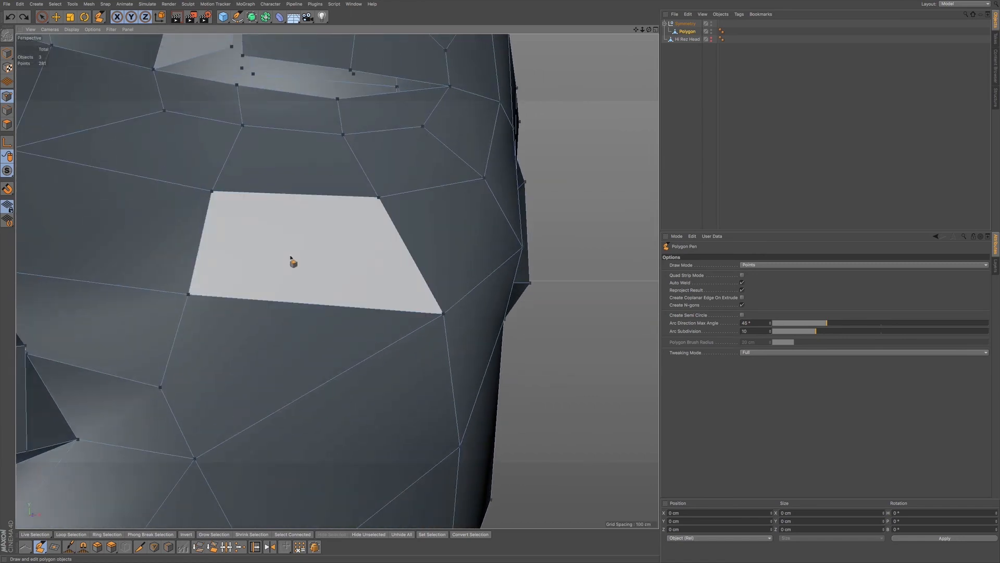
alt+drag(266, 175, 290, 263)
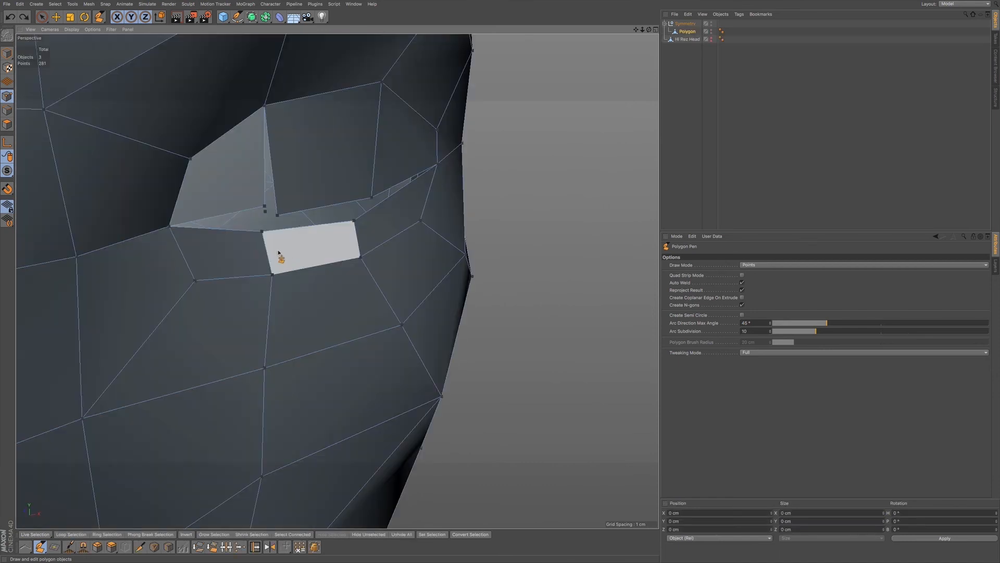
alt+drag(277, 254, 266, 196)
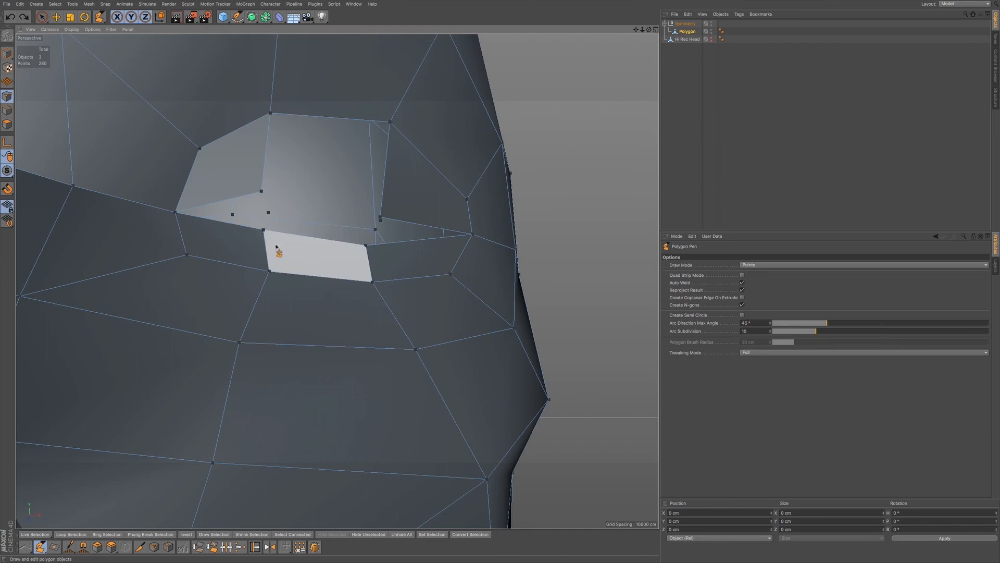
alt+drag(287, 259, 264, 303)
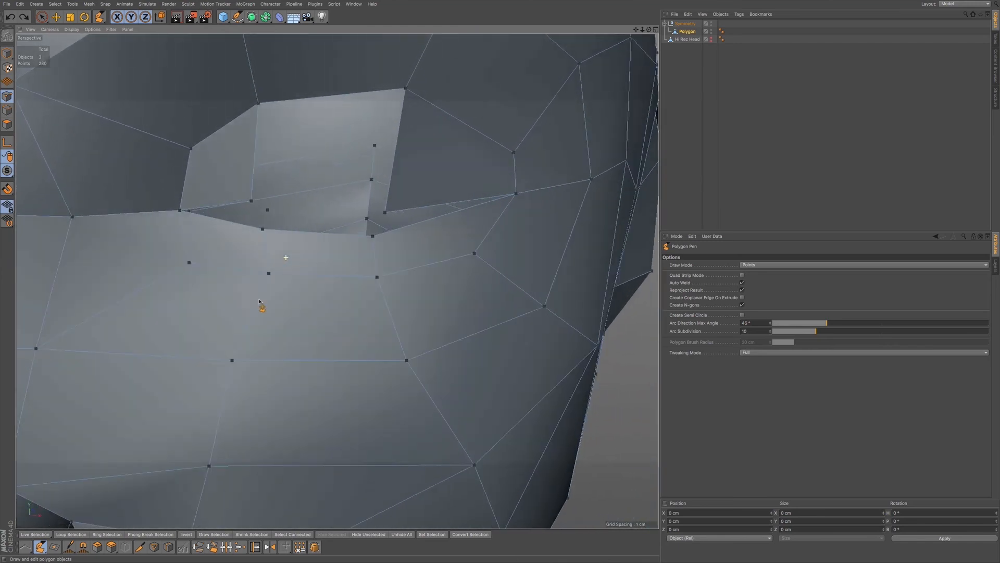
alt+drag(264, 232, 301, 259)
ctrl+drag(308, 99, 259, 204)
alt+drag(327, 185, 267, 181)
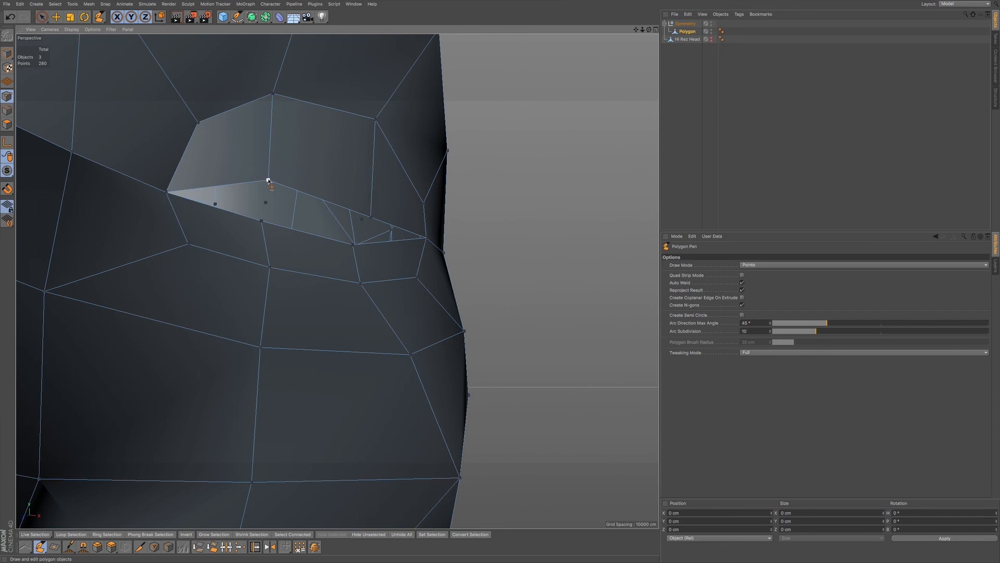
Extrude the upper eyelid's rim edges inward in point mode to give the lid thickness, joining the new sections at their ends
ctrl+drag(249, 184, 258, 195)
drag(175, 201, 183, 196)
ctrl+drag(285, 184, 287, 214)
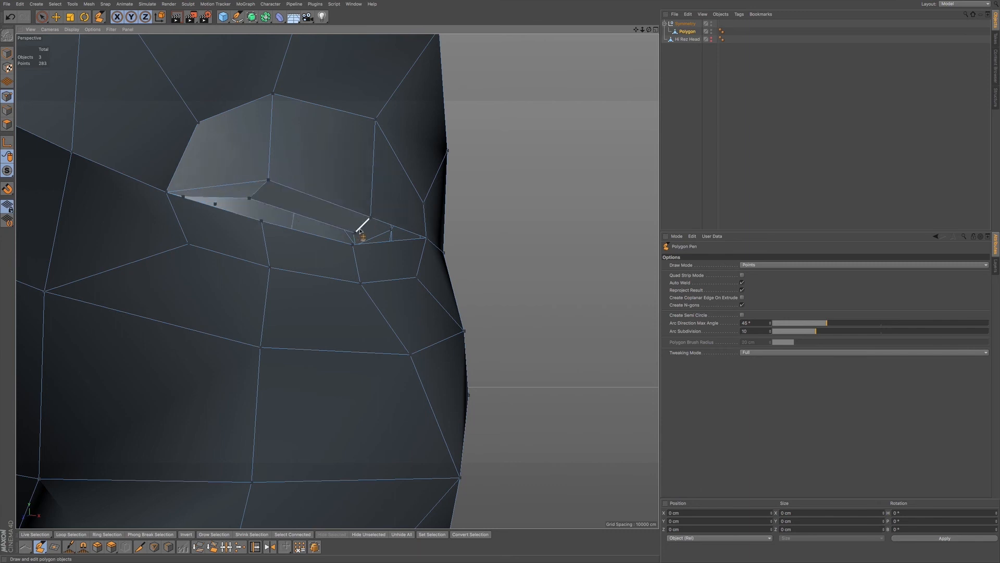
scroll(358, 229, up, 6)
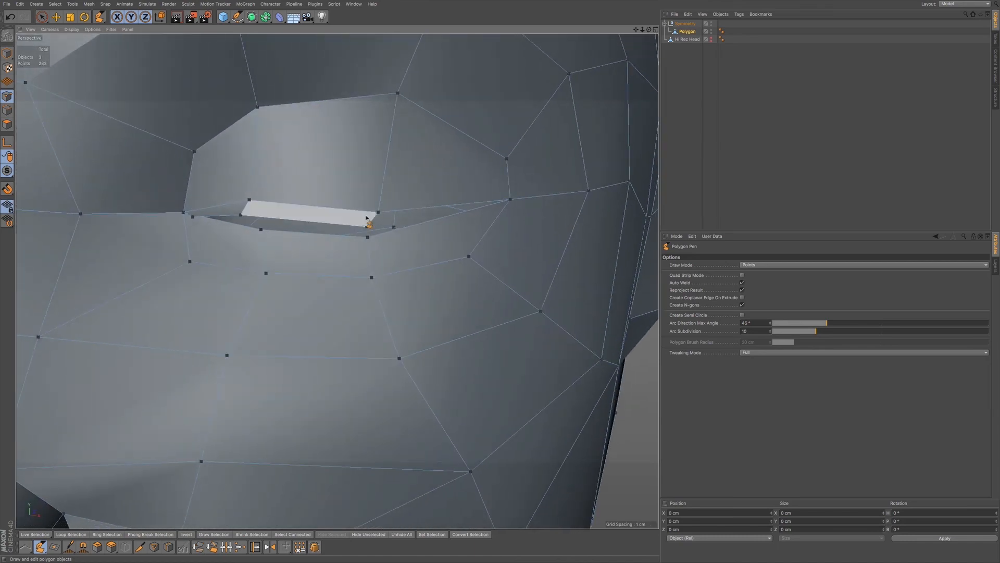
ctrl+drag(387, 214, 399, 213)
key(ctrl+z)
Reposition the inner-row points of the upper eyelid's rim, including the one at the eye's corner
alt+drag(438, 242, 550, 240)
alt+drag(528, 208, 588, 228)
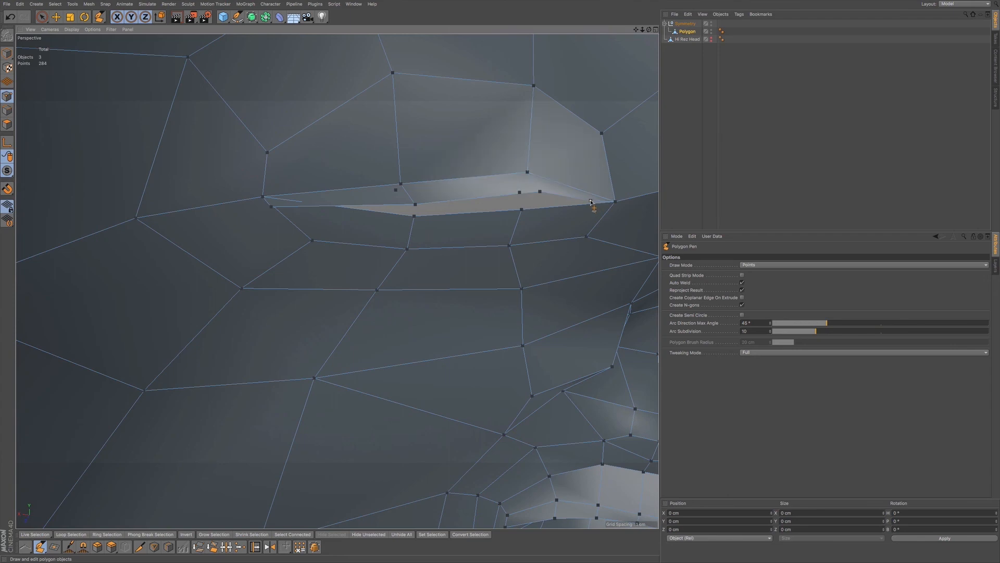
alt+drag(589, 213, 529, 216)
drag(592, 201, 537, 182)
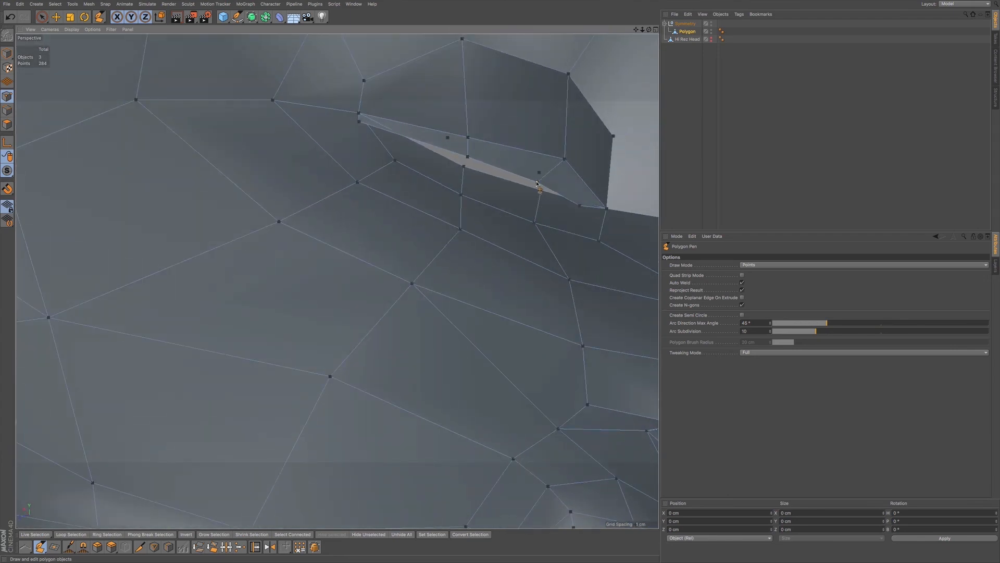
drag(468, 157, 445, 149)
drag(359, 122, 347, 120)
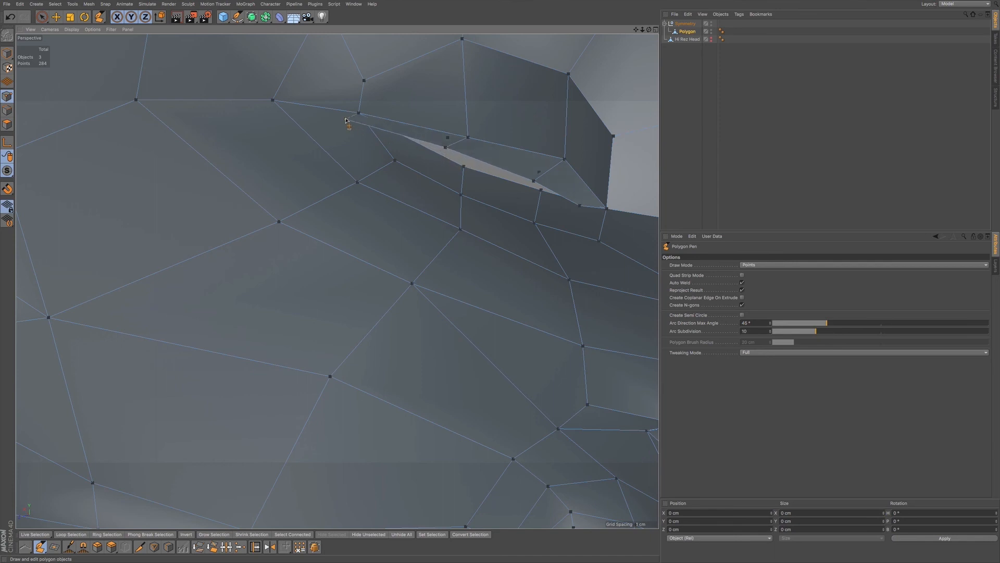
Extrude the lower eyelid's rim edges inward, section by section, to form a thickness row running into the eye's corner
alt+drag(446, 147, 398, 167)
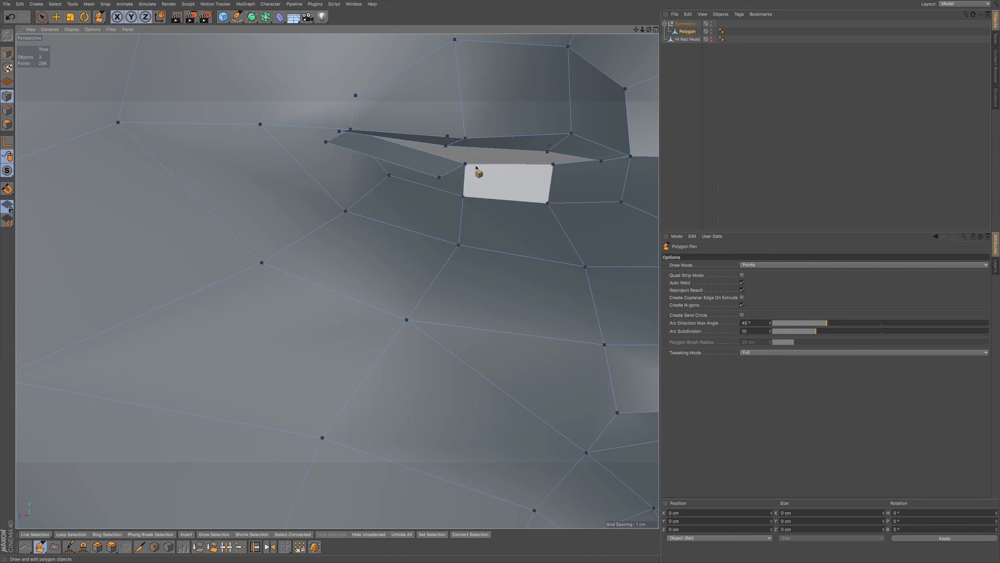
ctrl+drag(476, 168, 473, 172)
key(ctrl+z)
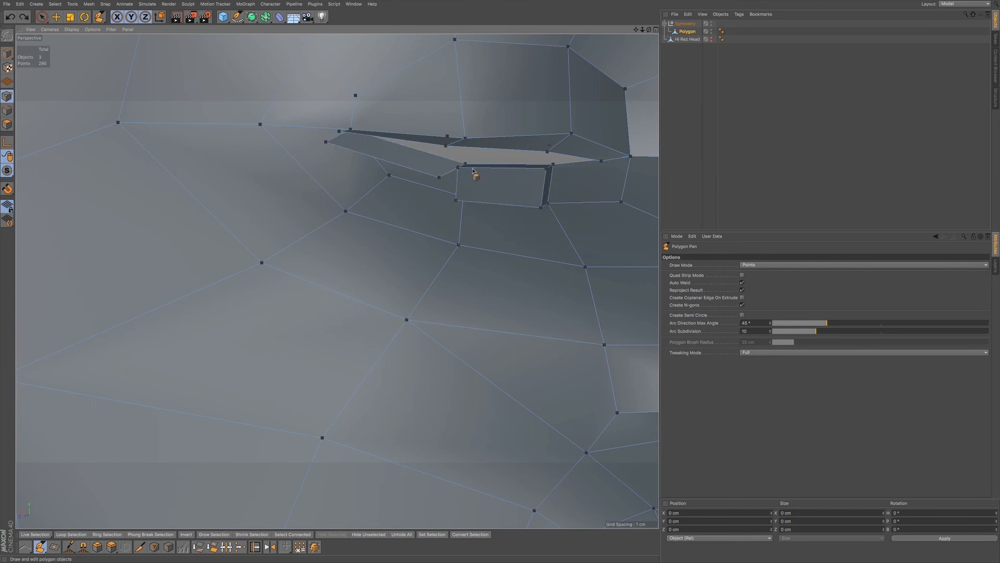
alt+drag(493, 167, 465, 180)
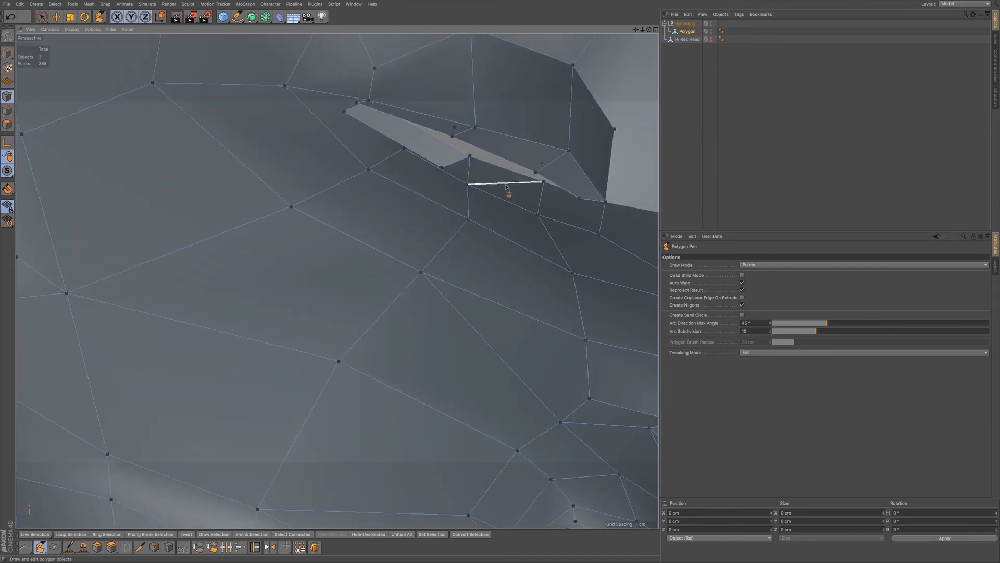
mouse_move(547, 205)
alt+mouse_down()
mouse_move(585, 212)
mouse_move(542, 212)
alt+mouse_up()
key(ctrl+z)
ctrl+drag(489, 184, 487, 198)
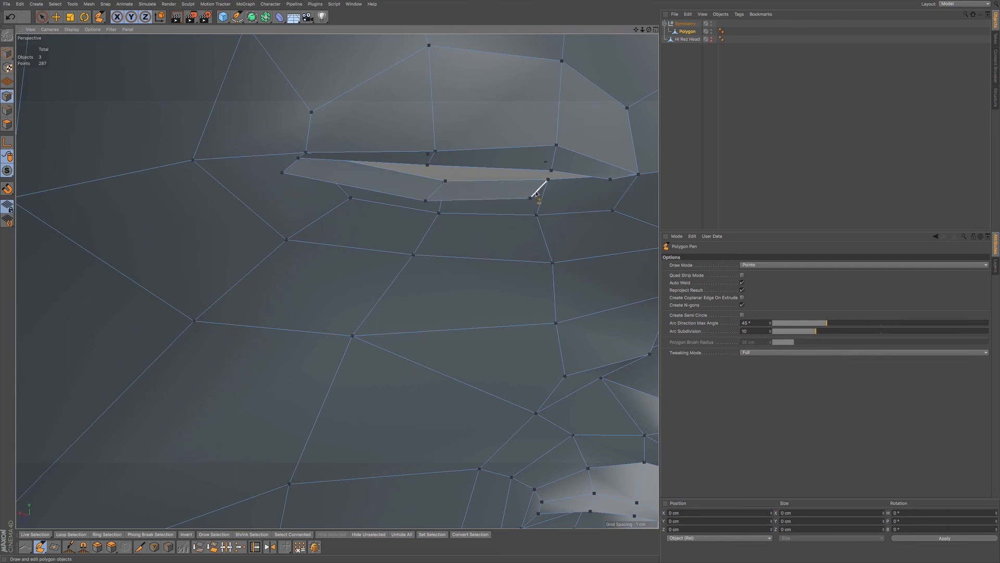
ctrl+drag(562, 184, 568, 200)
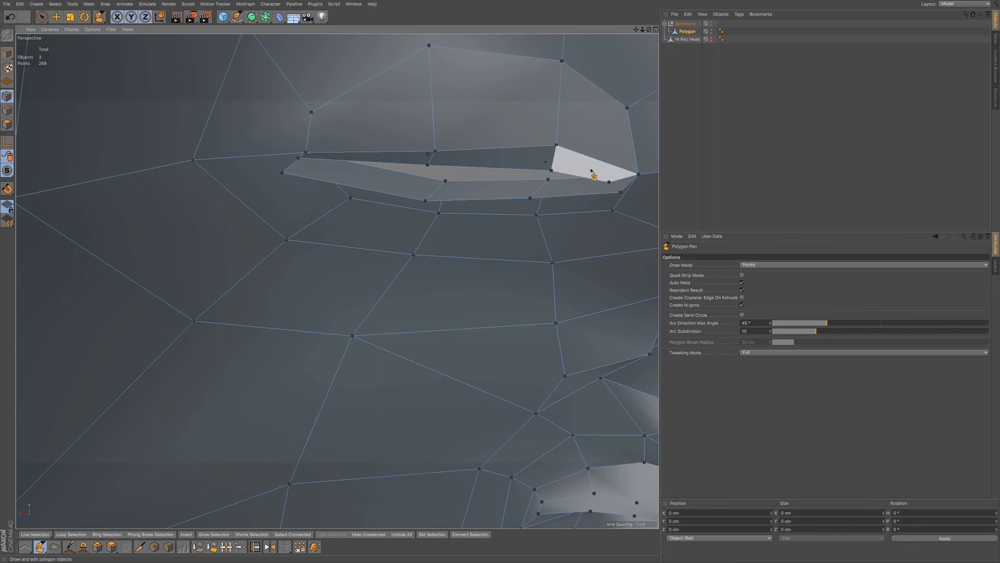
Join the lower eyelid's rim points to the upper eyelid's rim and the eye's corner, closing the slit between the lids
alt+drag(591, 171, 569, 170)
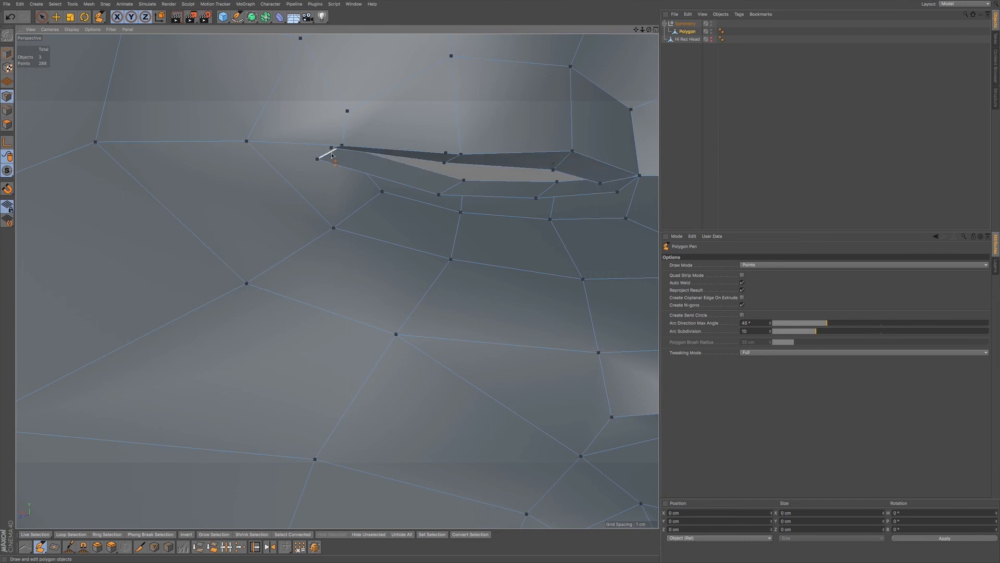
ctrl+drag(346, 153, 339, 162)
ctrl+drag(462, 165, 563, 194)
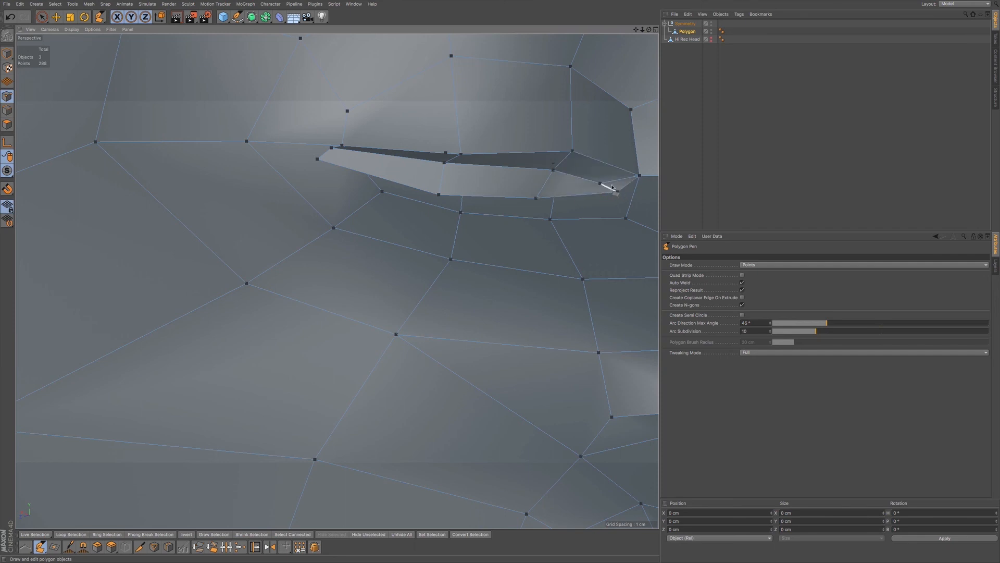
alt+drag(495, 179, 547, 192)
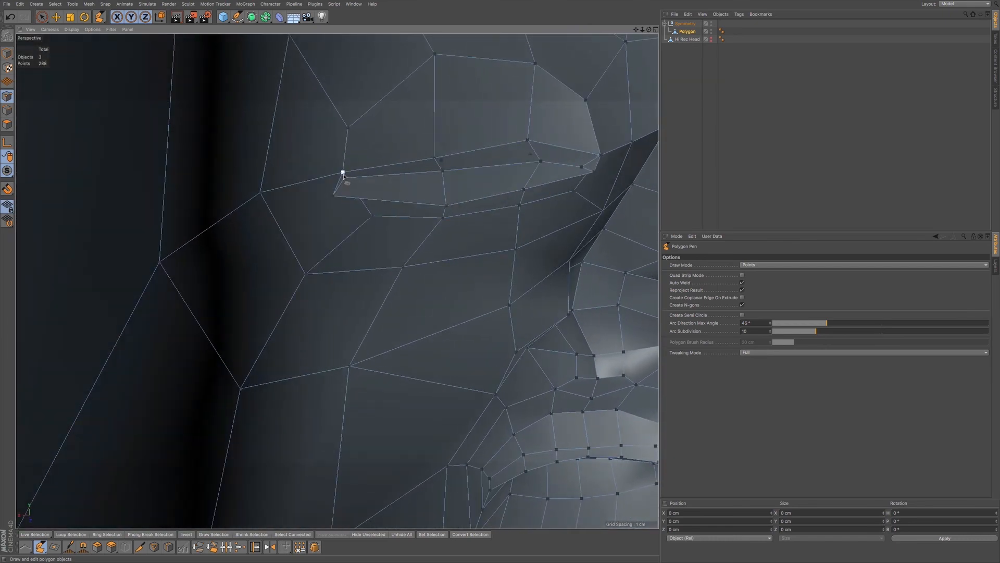
drag(339, 184, 344, 176)
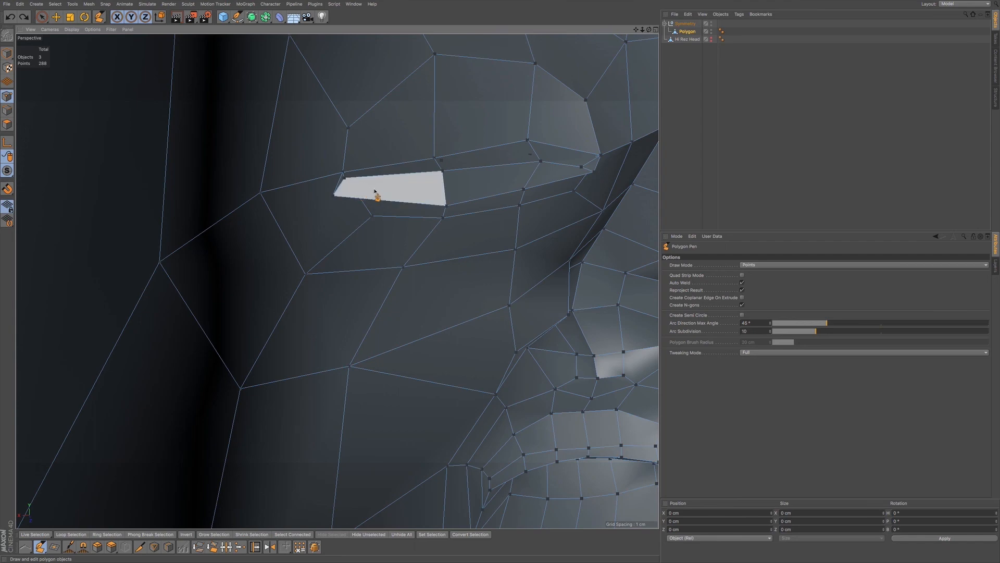
mouse_move(354, 185)
alt+mouse_down()
mouse_move(438, 205)
mouse_move(365, 198)
mouse_move(370, 193)
mouse_move(345, 179)
alt+mouse_up()
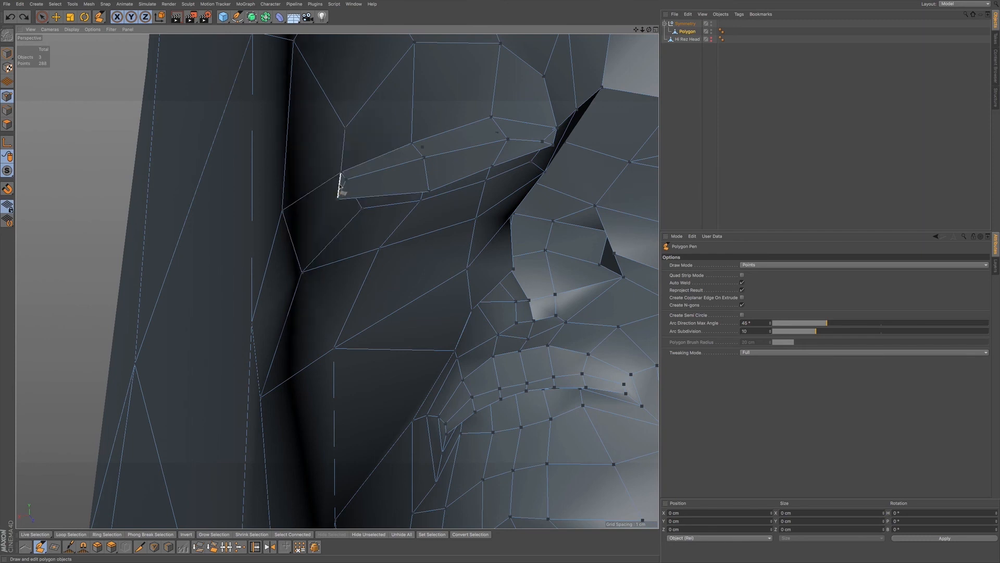
ctrl+drag(343, 183, 507, 183)
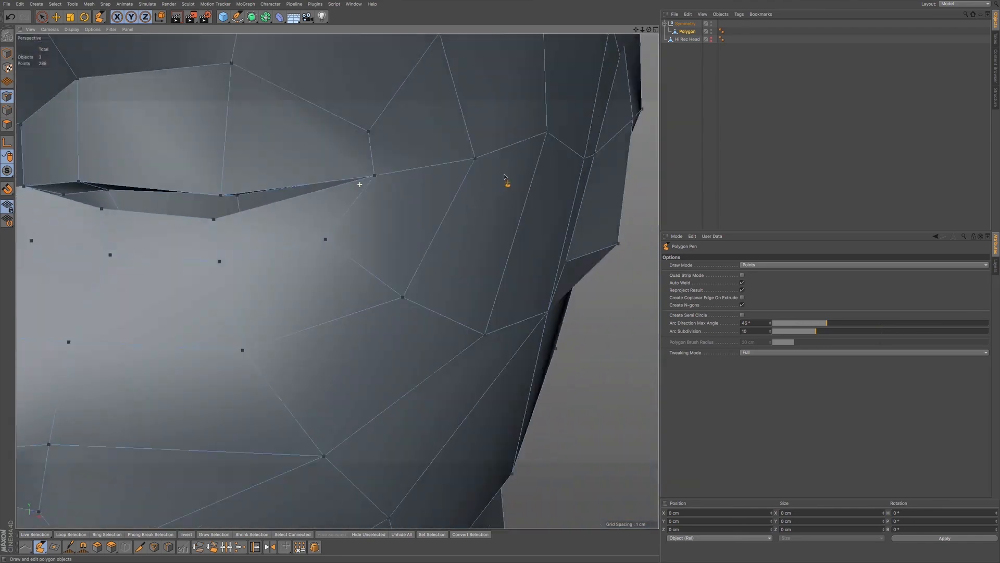
alt+drag(292, 194, 402, 241)
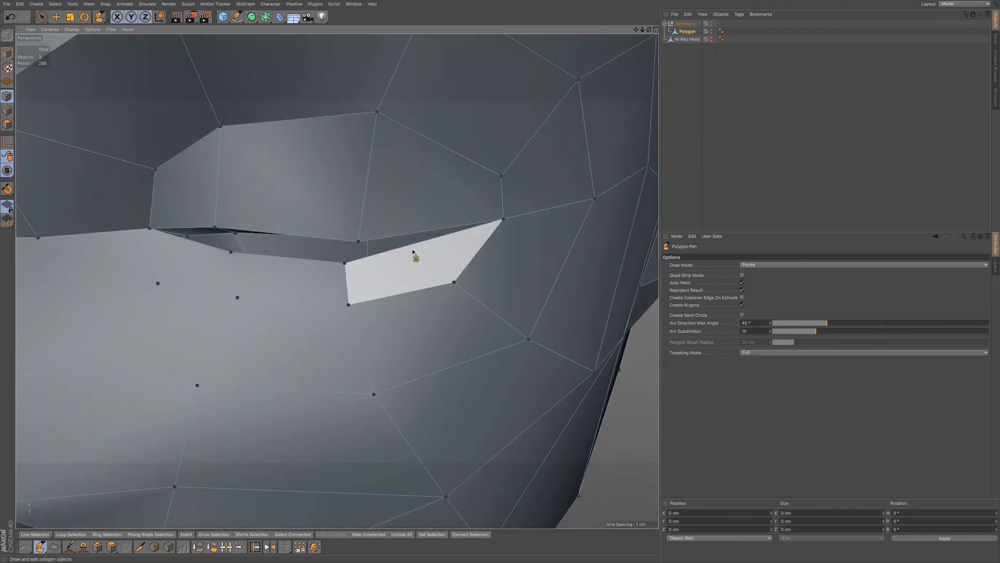
scroll(396, 269, down, 10)
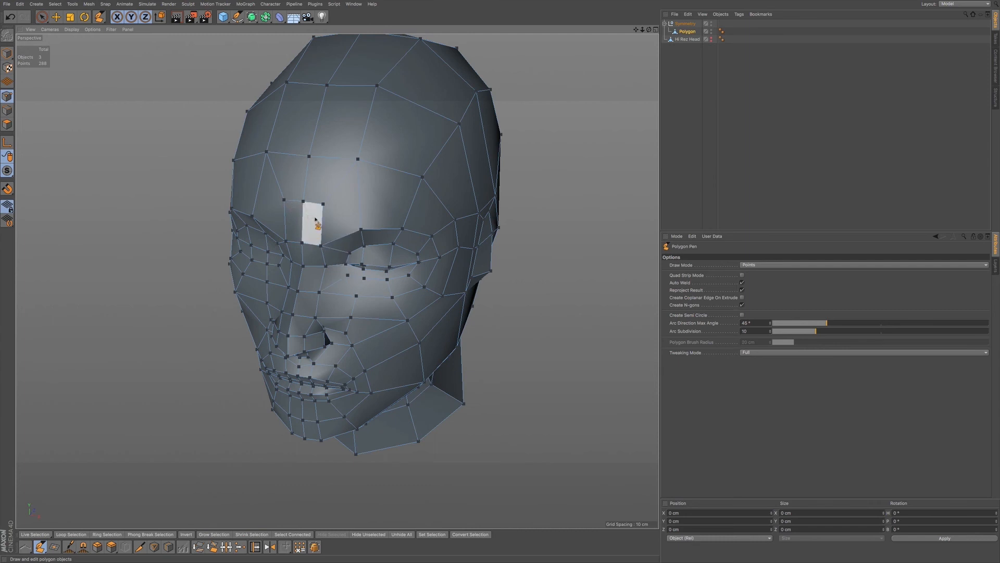
alt+drag(317, 227, 358, 189)
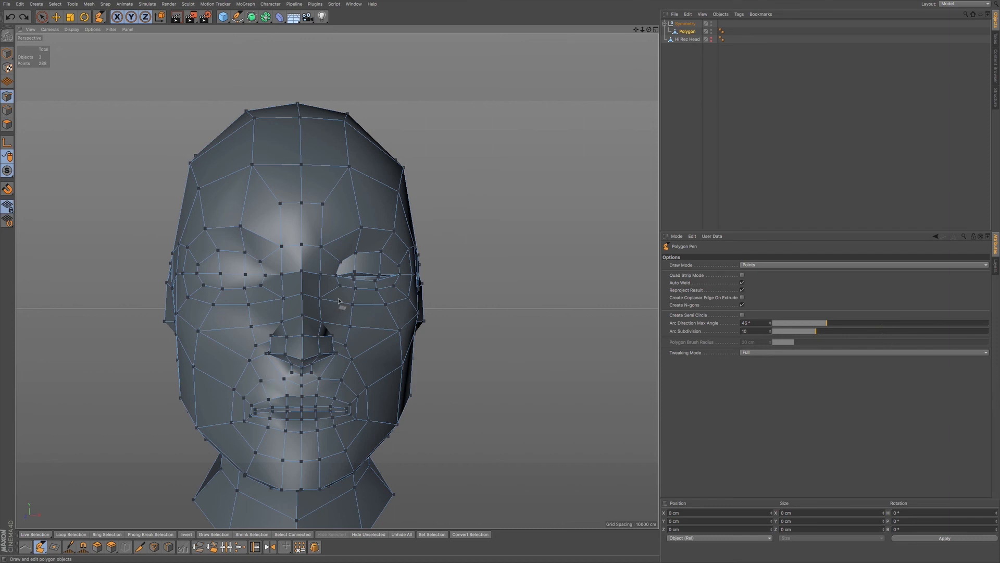
Undo the eyelid extrusions and the eye opening, back to the closed eye surface
key(ctrl+z)
key(ctrl+z)
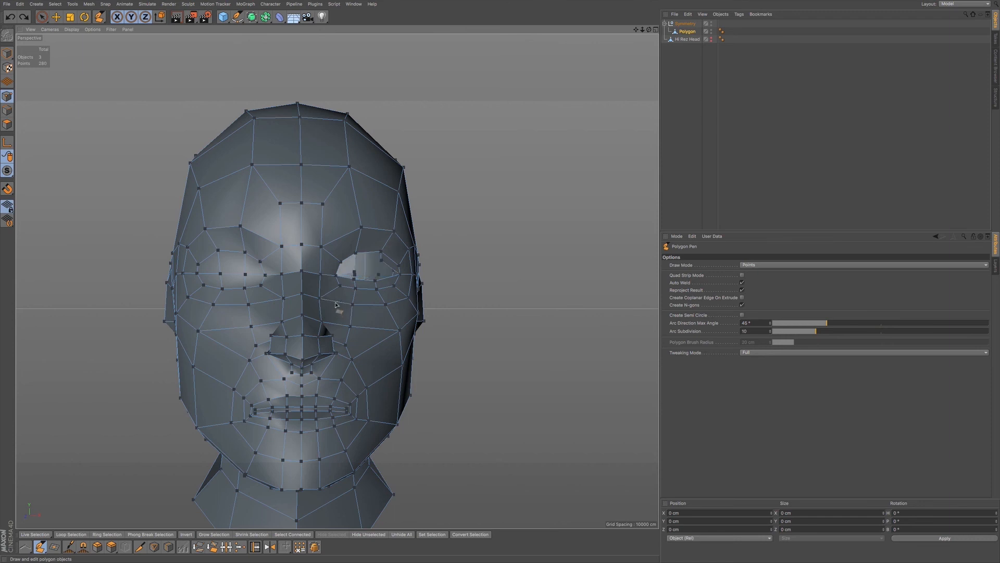
key(ctrl+z)
key(ctrl+z)
key(ctrl+z)
key(ctrl+z)
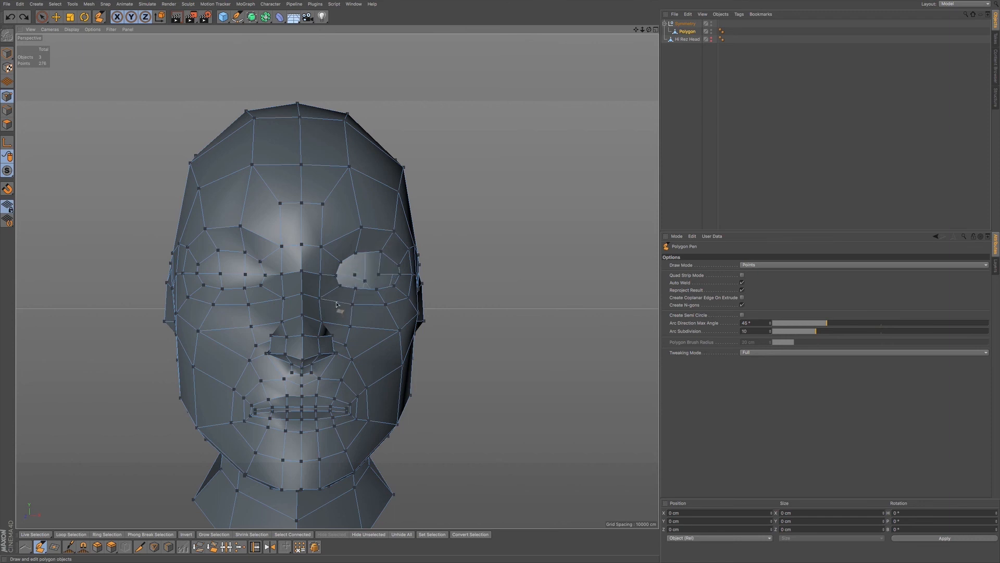
key(ctrl+z)
key(ctrl+z)
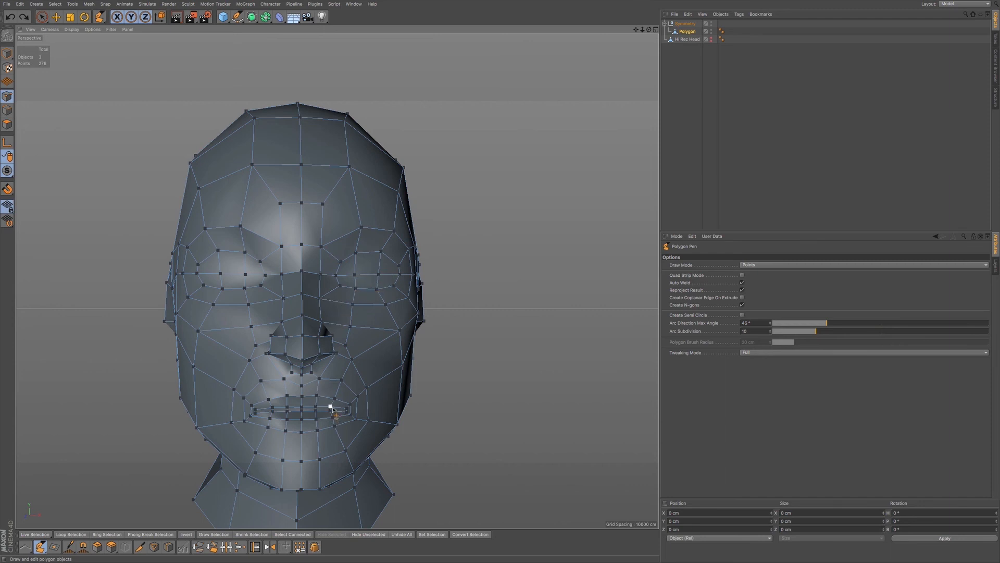
Select the polygon strip between the lips in polygon mode, extrude it inward twice and scale up the innermost polygons
scroll(338, 410, up, 10)
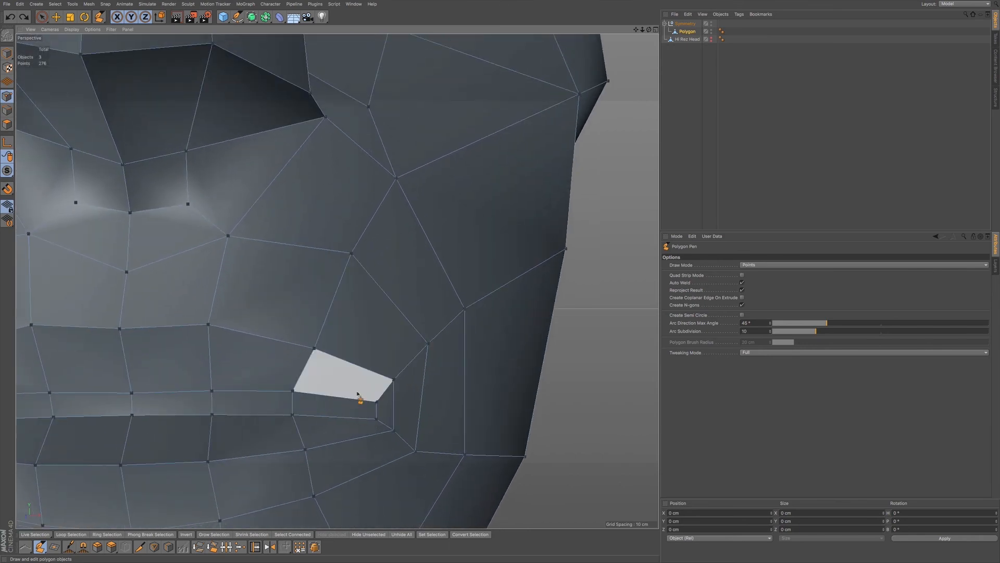
alt+drag(357, 395, 431, 343)
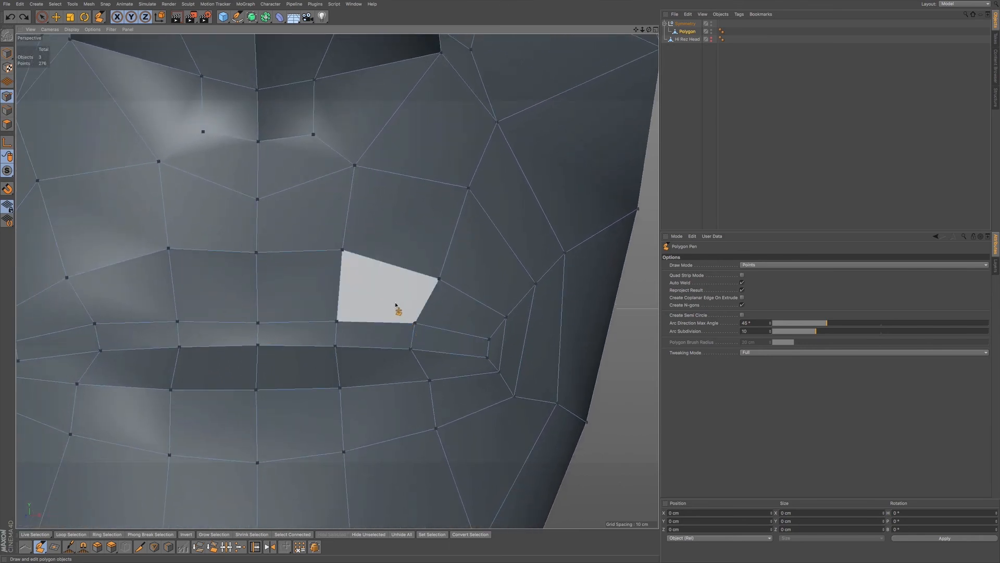
key(0)
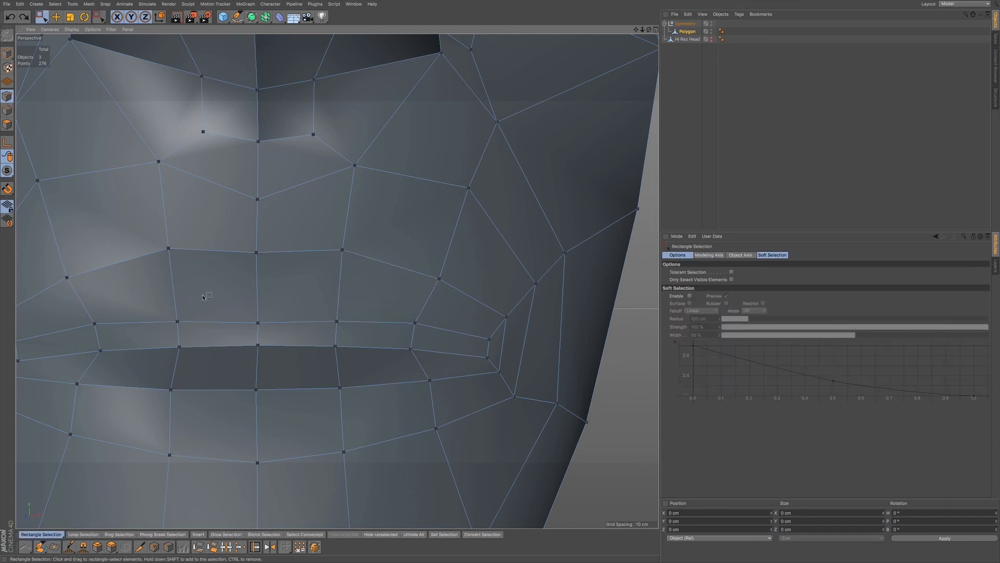
key(Return)
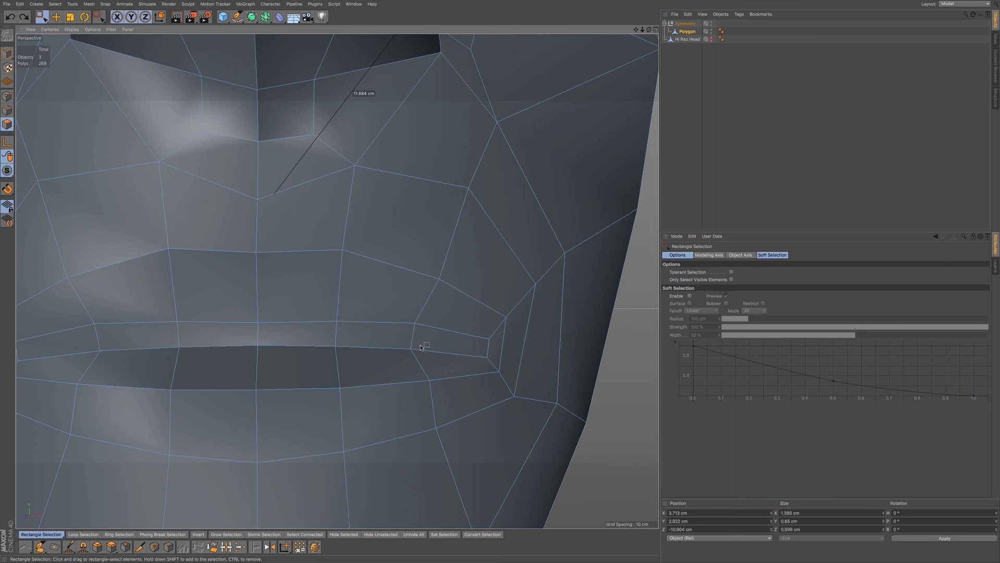
key(9)
mouse_move(432, 343)
mouse_down()
mouse_move(320, 335)
mouse_move(93, 342)
mouse_move(129, 327)
mouse_move(313, 313)
mouse_up()
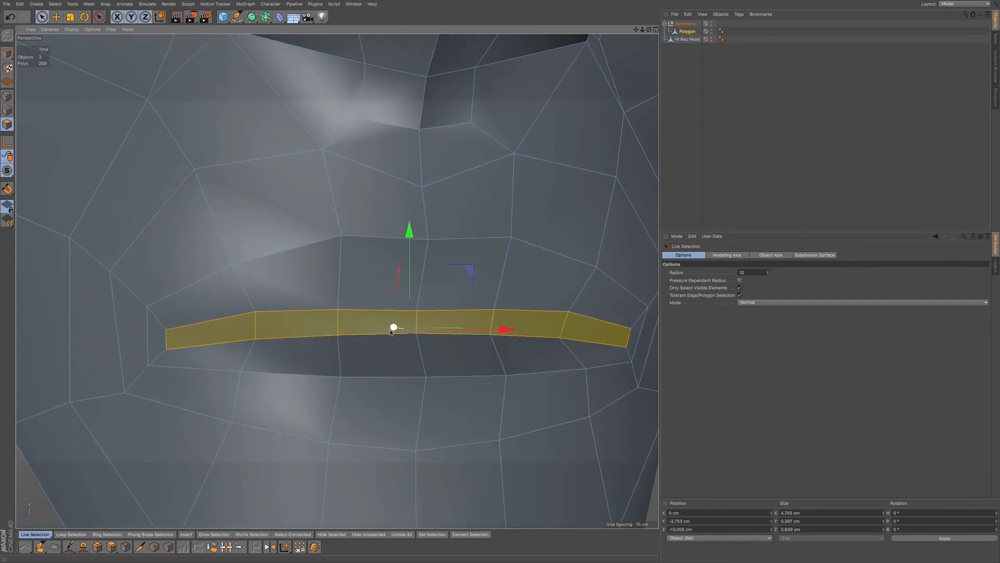
drag(393, 326, 372, 323)
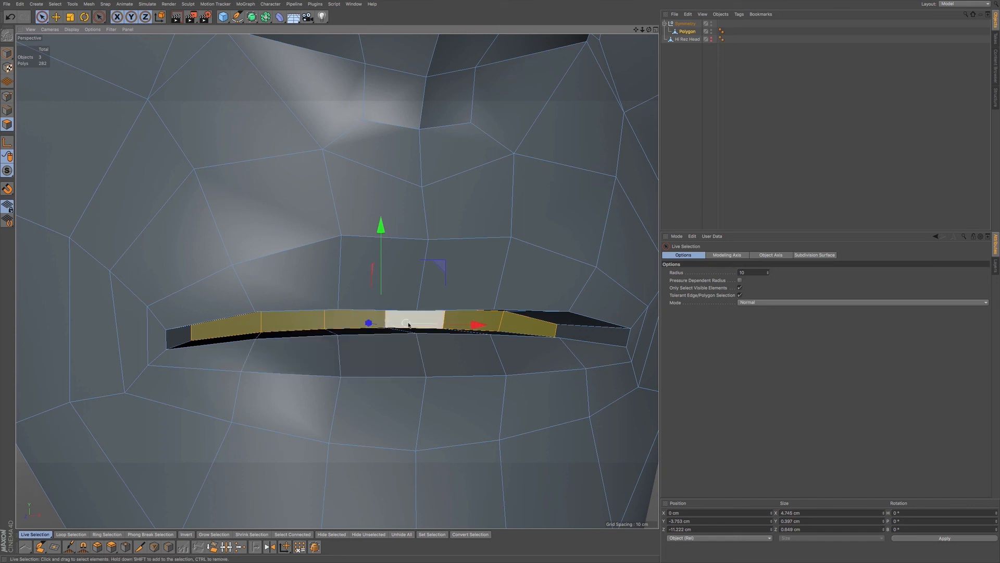
ctrl+drag(368, 323, 579, 394)
key(t)
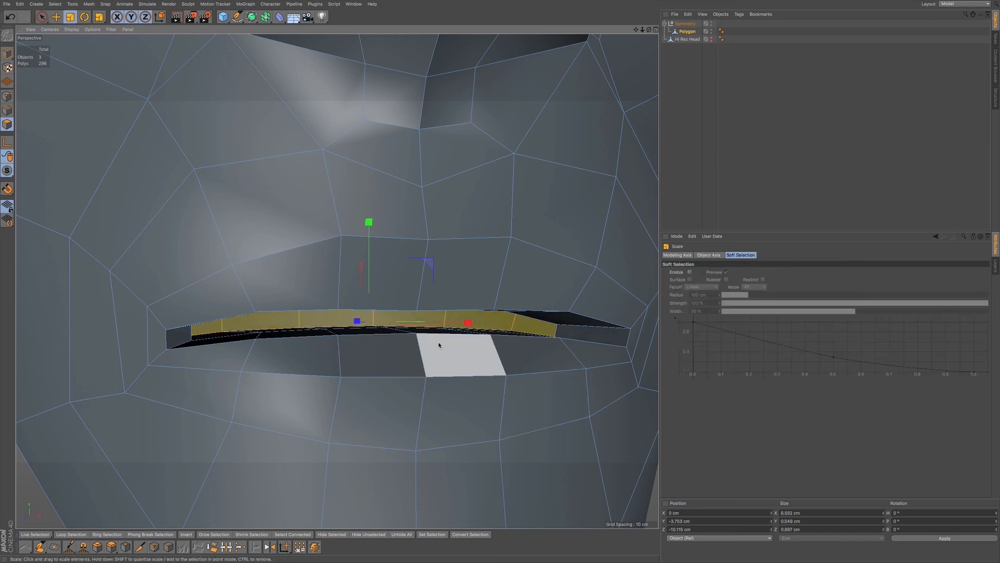
alt+middle_drag(464, 373, 459, 374)
scroll(459, 375, down, 10)
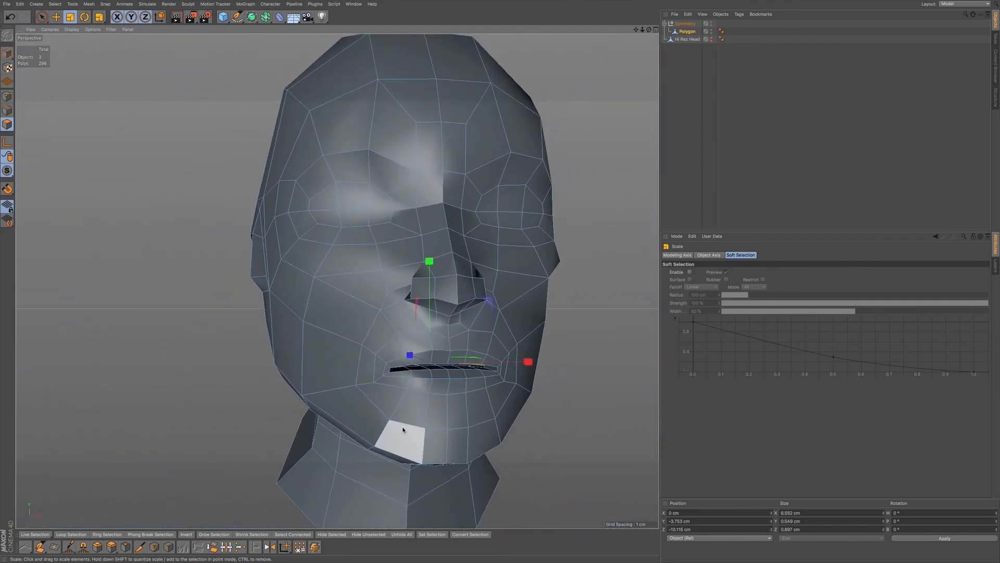
Undo the mouth extrusion and clear the polygon selection on the lips
key(ctrl+z)
key(ctrl+z)
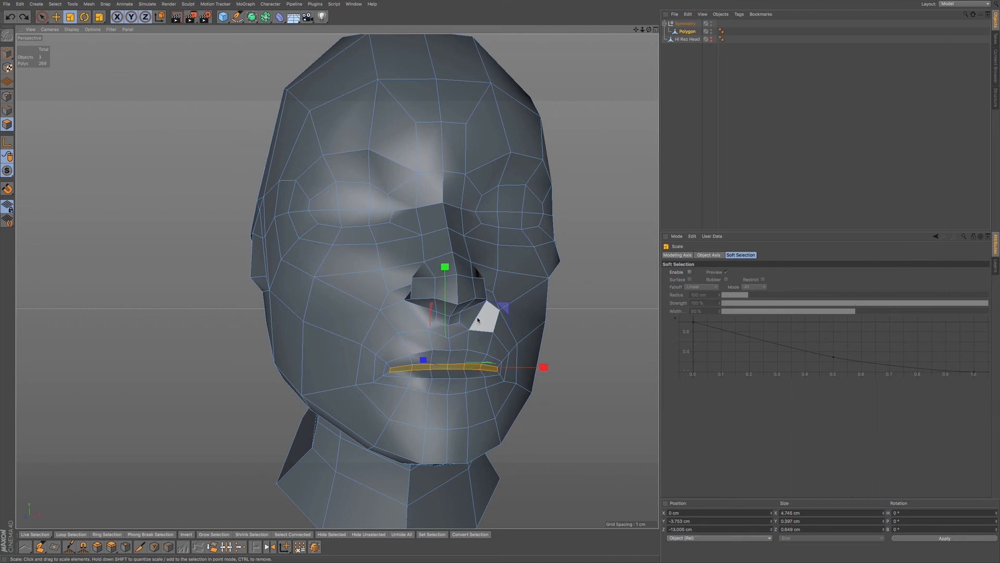
key(0)
click(584, 320)
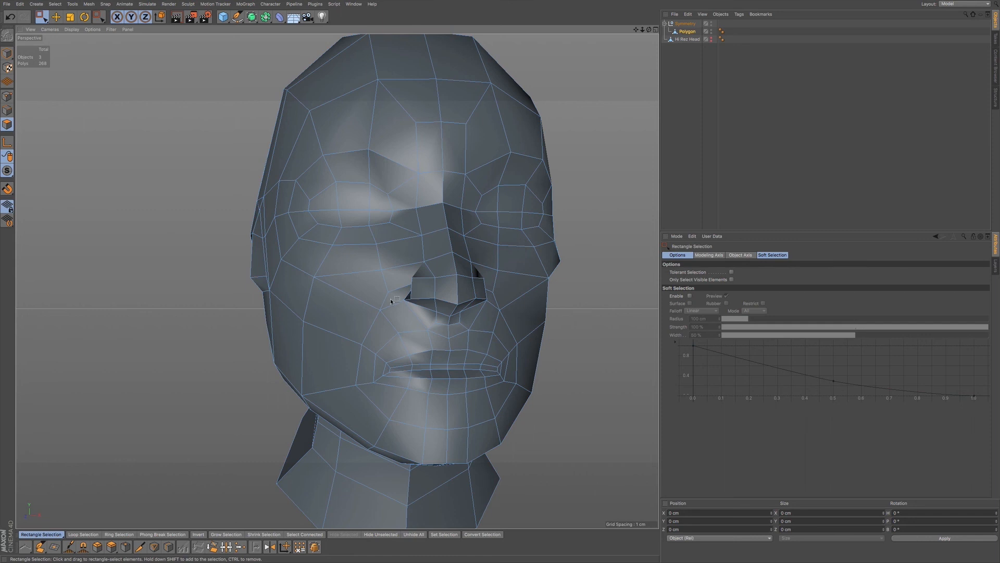
Inspect the nose, mouth and overall head mesh from the side and three-quarter views
alt+drag(420, 305, 335, 281)
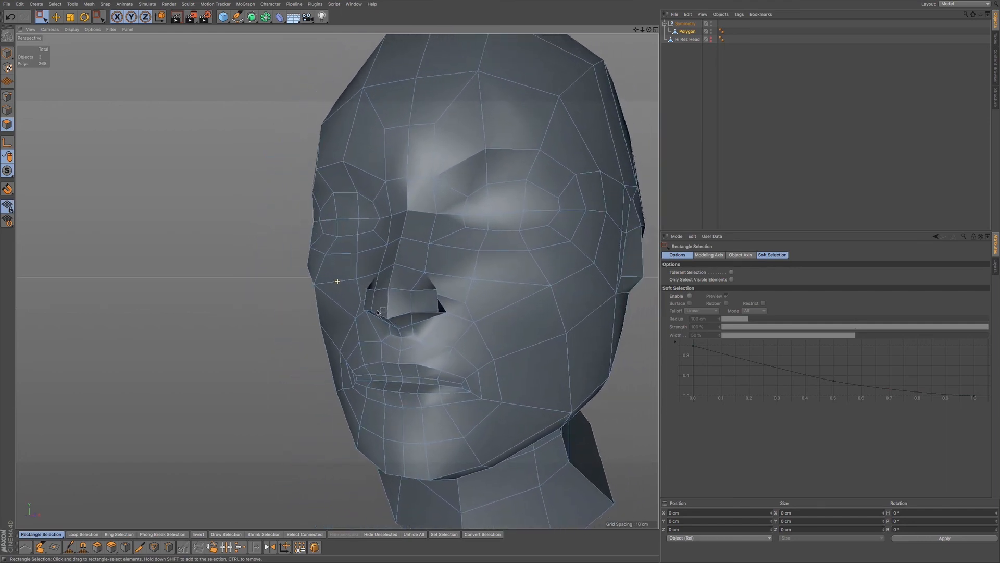
scroll(373, 318, up, 5)
scroll(373, 319, down, 3)
alt+drag(374, 318, 345, 361)
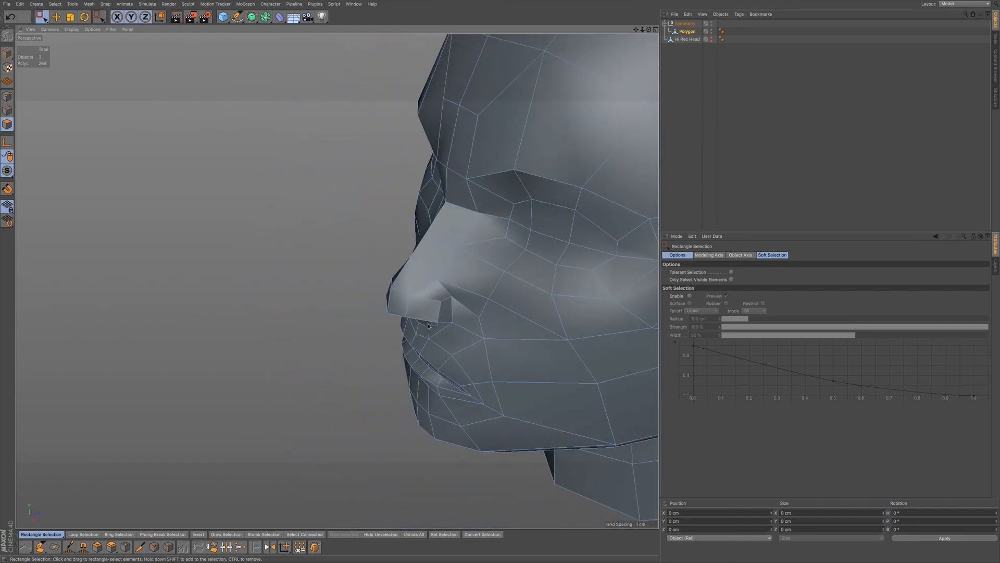
scroll(412, 314, up, 4)
scroll(411, 312, down, 4)
alt+drag(412, 312, 456, 306)
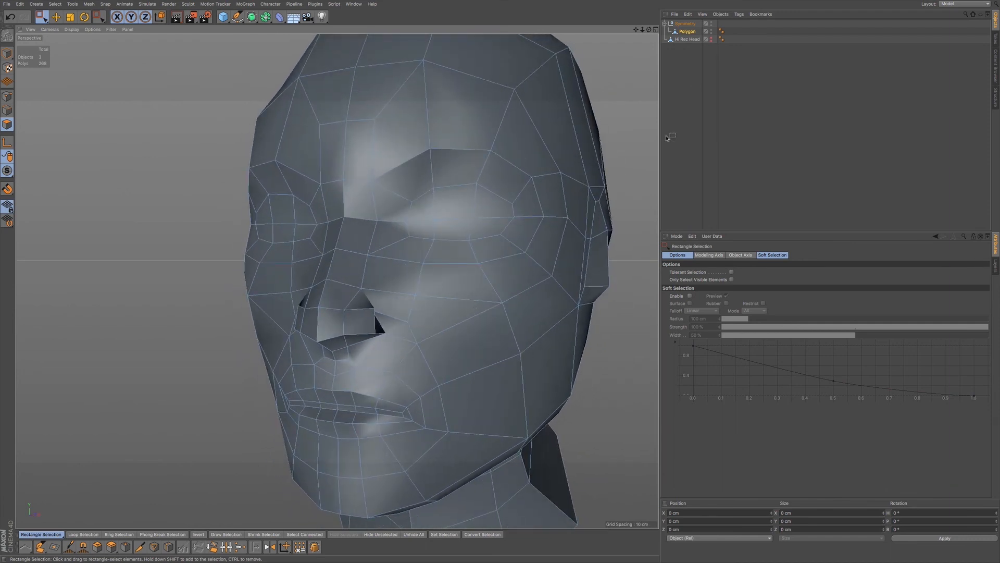
Set up the Brush on the Polygon mesh with Smooth mode, Surface enabled, 10% strength and a 3 cm radius
click(689, 32)
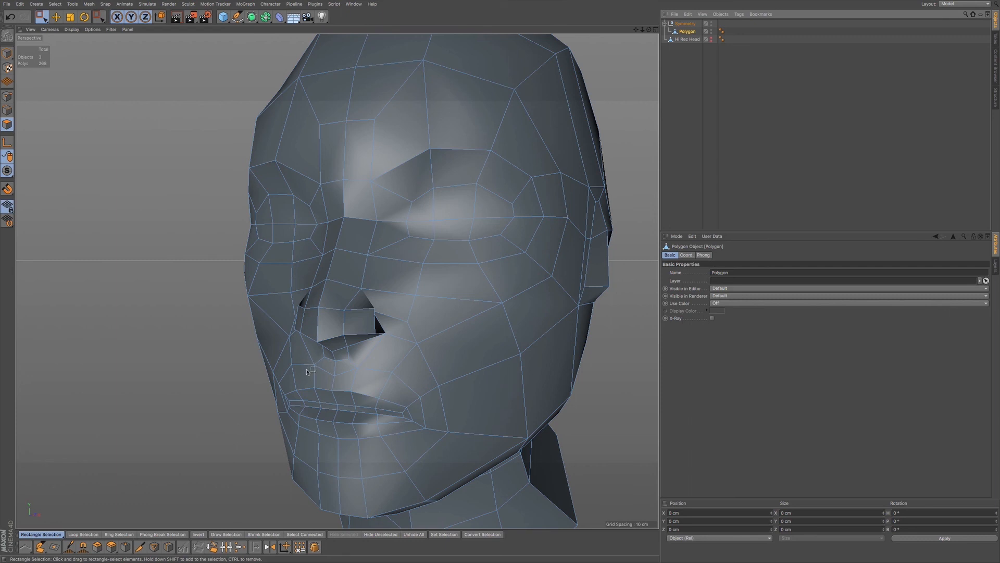
key(m)
key(c)
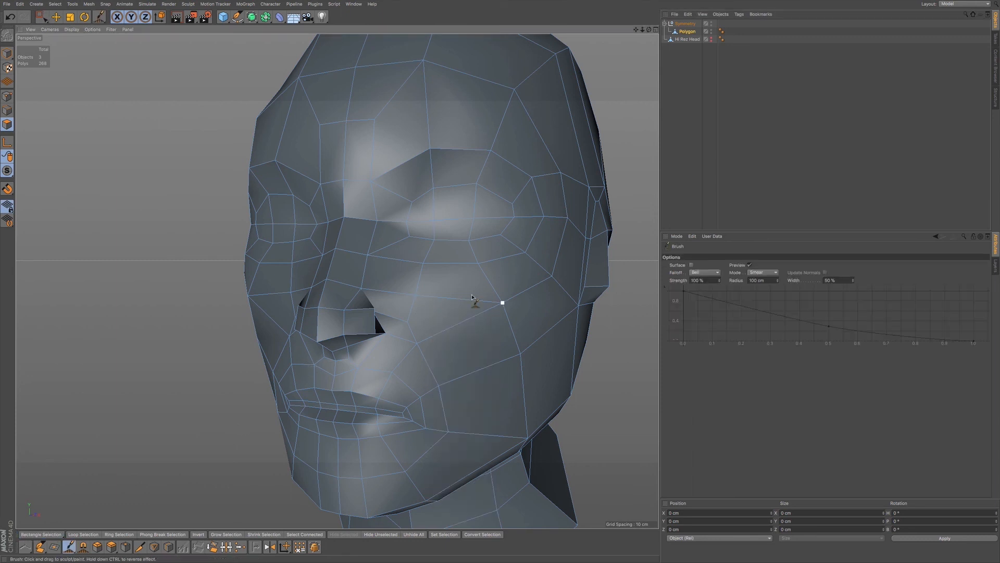
click(759, 275)
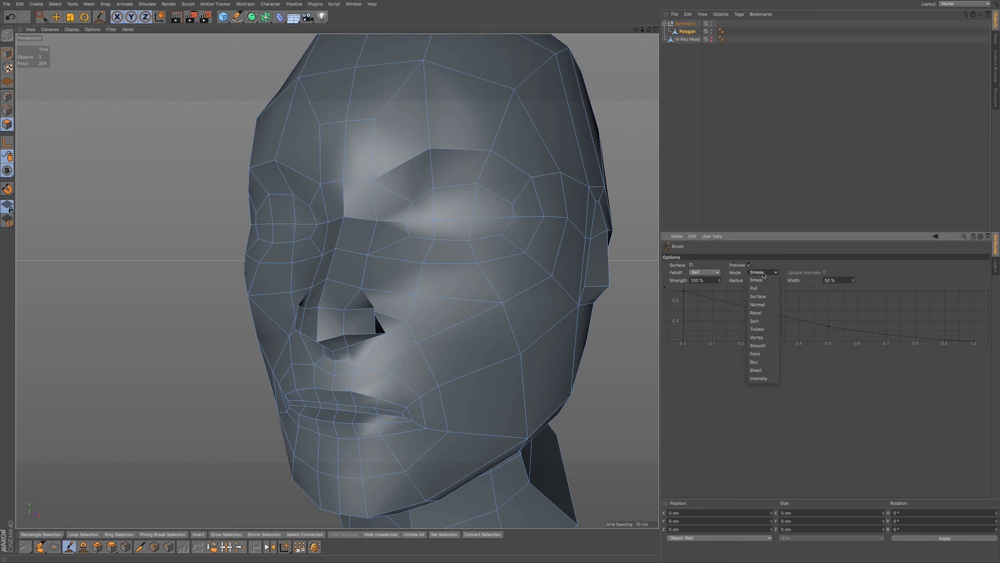
click(768, 345)
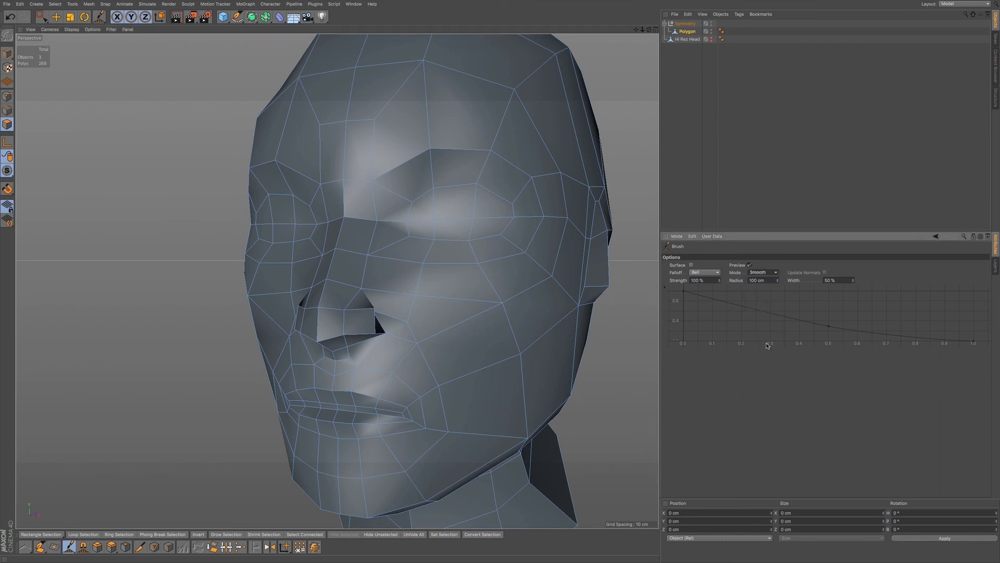
click(691, 265)
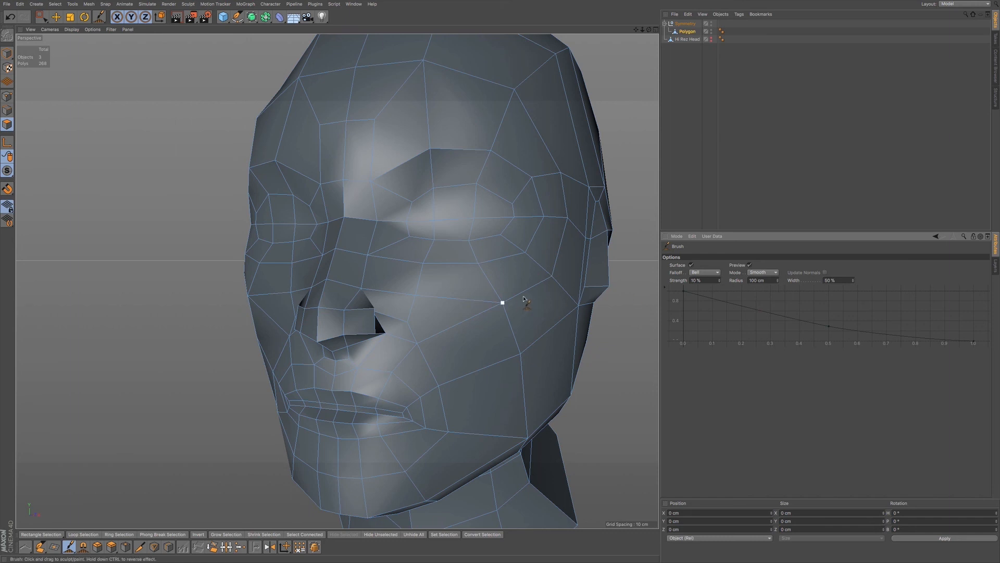
middle_drag(523, 298, 512, 303)
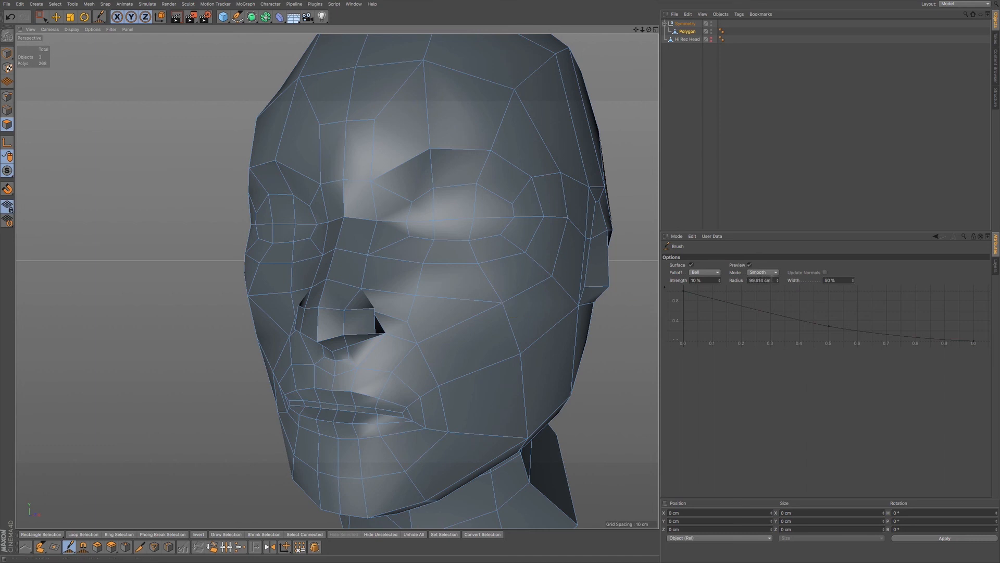
click(777, 282)
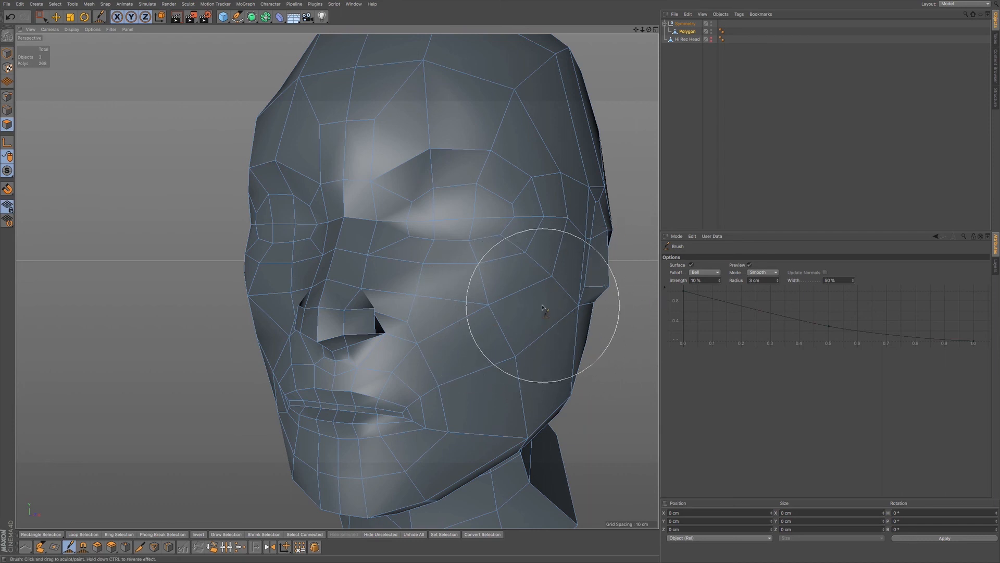
Smooth the points on the cheek and the side of the head near the ear with the brush in point mode
alt+drag(496, 312, 437, 317)
click(4, 98)
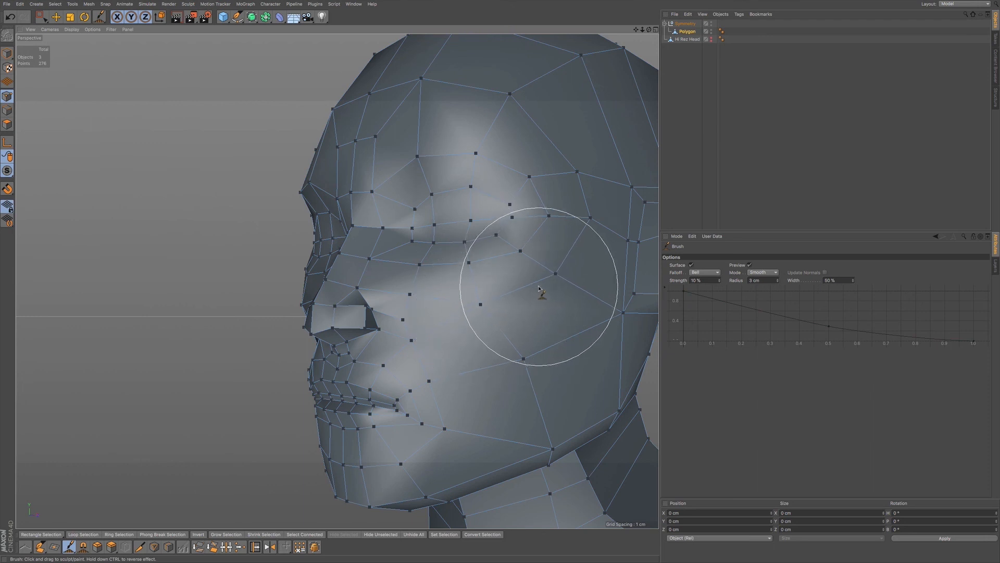
drag(562, 281, 544, 246)
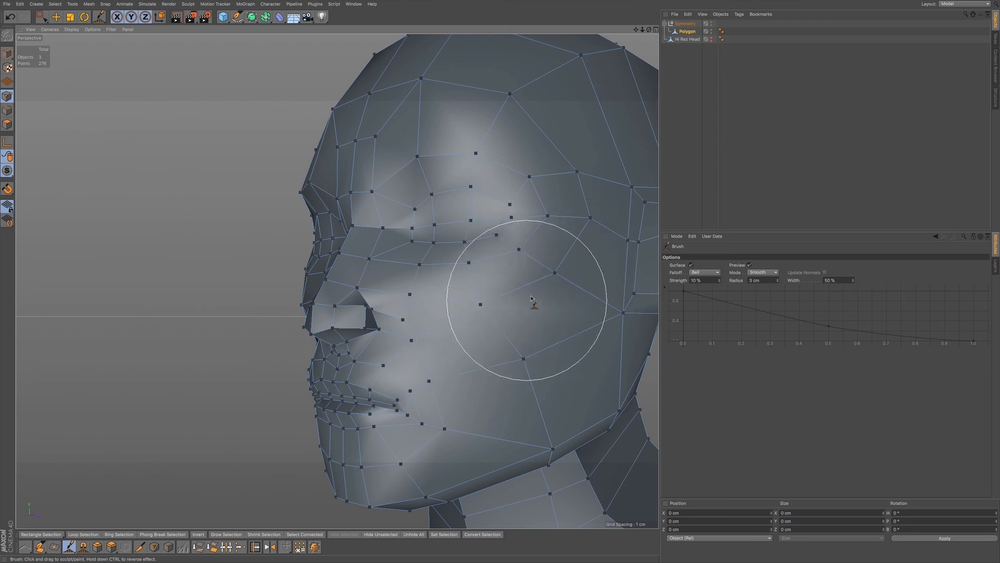
alt+middle_drag(544, 271, 540, 274)
alt+drag(540, 273, 418, 326)
alt+middle_drag(460, 302, 380, 335)
mouse_move(513, 259)
mouse_down()
mouse_move(480, 346)
mouse_move(486, 384)
mouse_move(500, 385)
mouse_move(518, 333)
mouse_move(515, 305)
mouse_move(498, 298)
mouse_move(519, 319)
mouse_move(488, 300)
mouse_up()
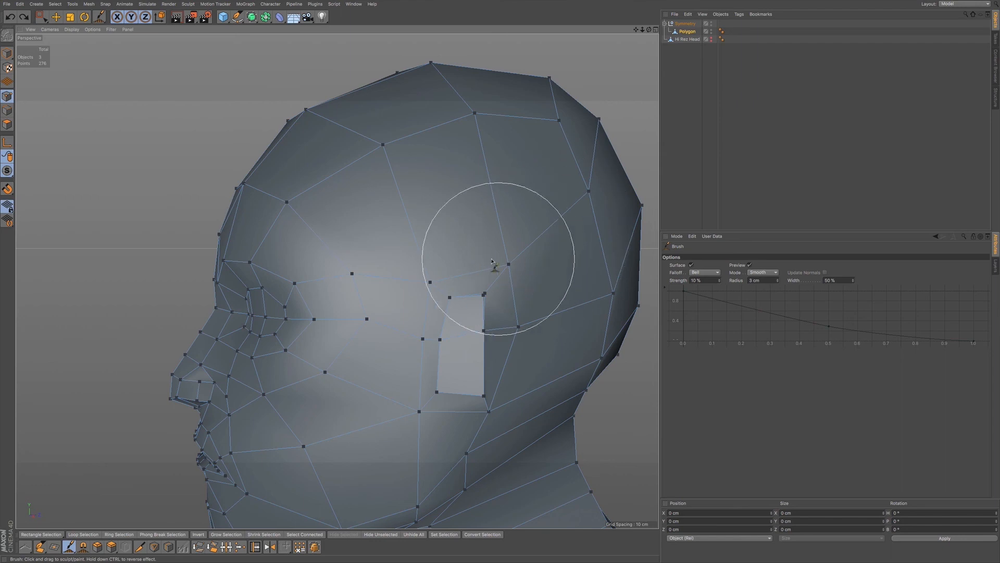
Lower the brush strength to 5% and smooth the points around the temple, cheek and nose
alt+drag(384, 314, 471, 319)
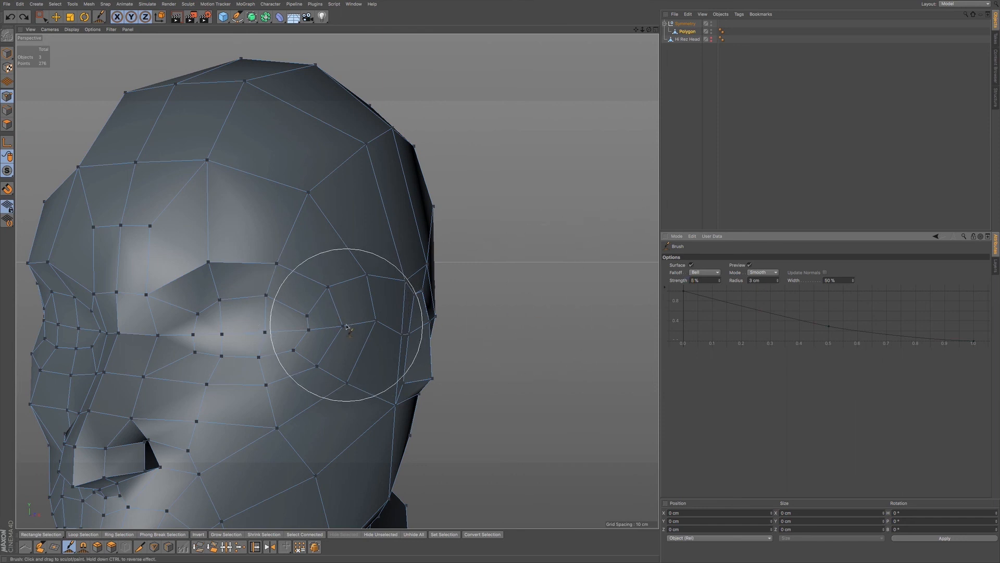
mouse_move(324, 373)
mouse_down()
mouse_move(241, 448)
mouse_move(163, 456)
mouse_move(152, 443)
mouse_up()
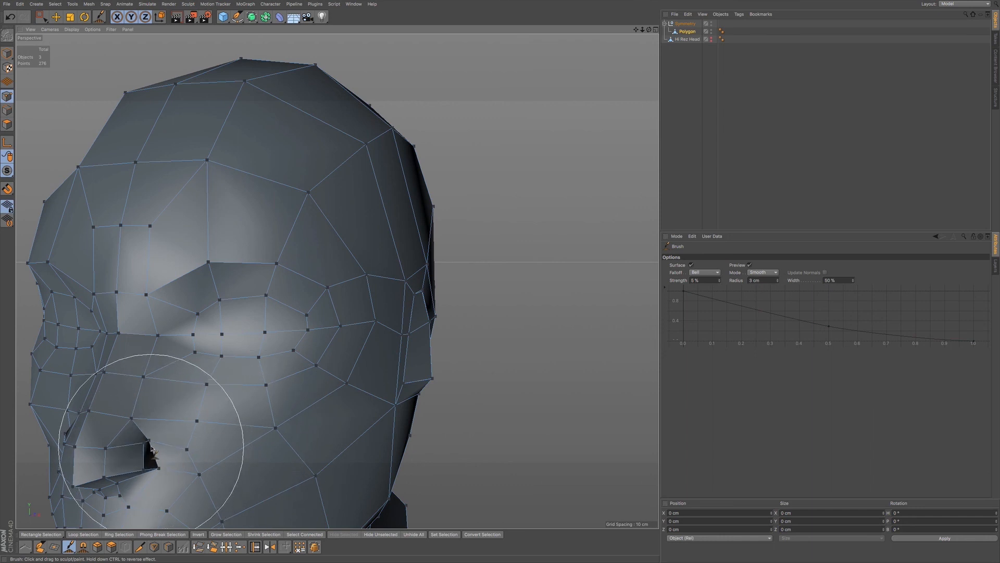
mouse_move(288, 224)
mouse_down()
mouse_move(290, 190)
mouse_move(198, 202)
mouse_move(160, 235)
mouse_move(240, 198)
mouse_move(364, 370)
mouse_move(364, 388)
mouse_move(288, 408)
mouse_move(300, 428)
mouse_move(313, 380)
mouse_move(368, 375)
mouse_move(339, 350)
mouse_move(327, 364)
mouse_move(357, 377)
mouse_move(352, 401)
mouse_move(407, 370)
mouse_move(333, 409)
mouse_up()
Clear the object selection and reselect the Polygon mesh with the Live Selection tool active
key(ctrl+shift+a)
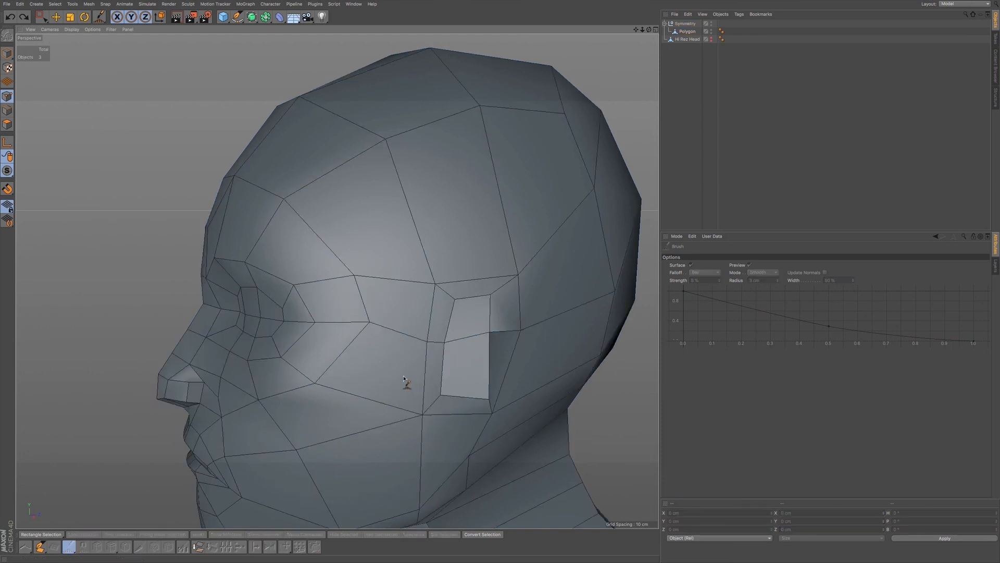
drag(41, 17, 69, 26)
click(688, 31)
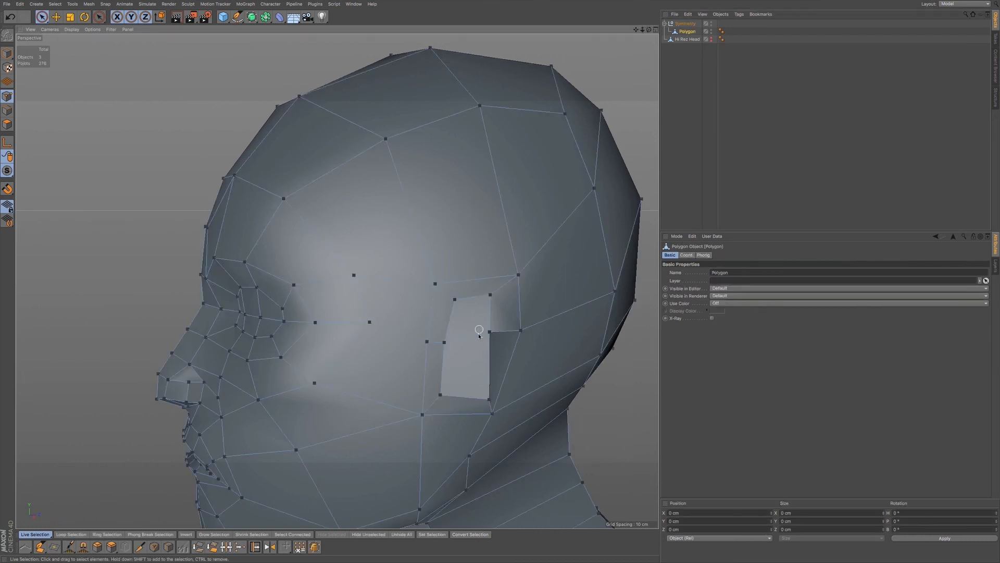
Try to move the ear's side polygons in polygon mode, and undo the move
click(7, 124)
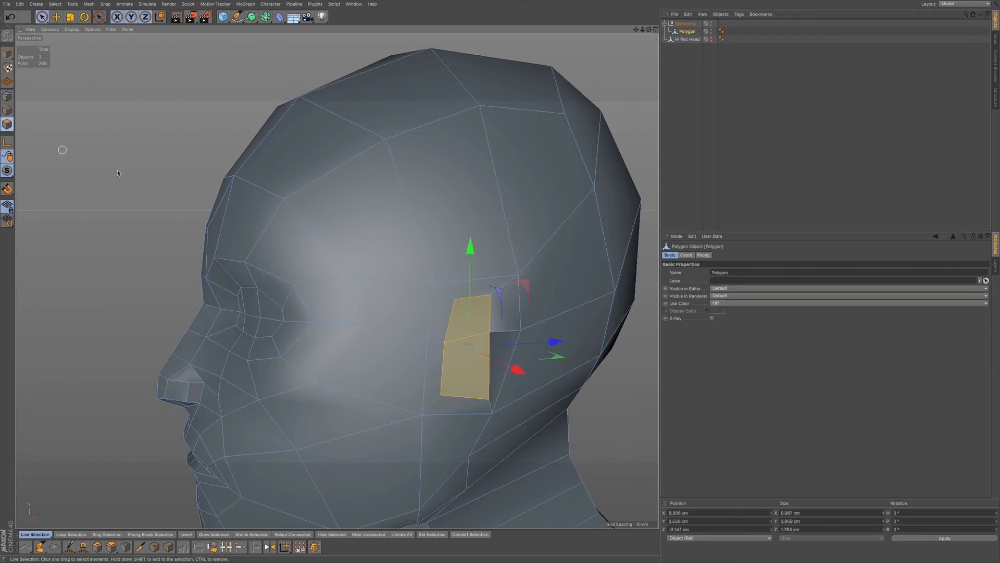
mouse_move(517, 370)
mouse_down()
mouse_move(564, 397)
mouse_move(525, 386)
mouse_move(537, 367)
mouse_up()
key(ctrl+z)
Weld the overlapping points at the ear's upper back corner in point mode
click(7, 96)
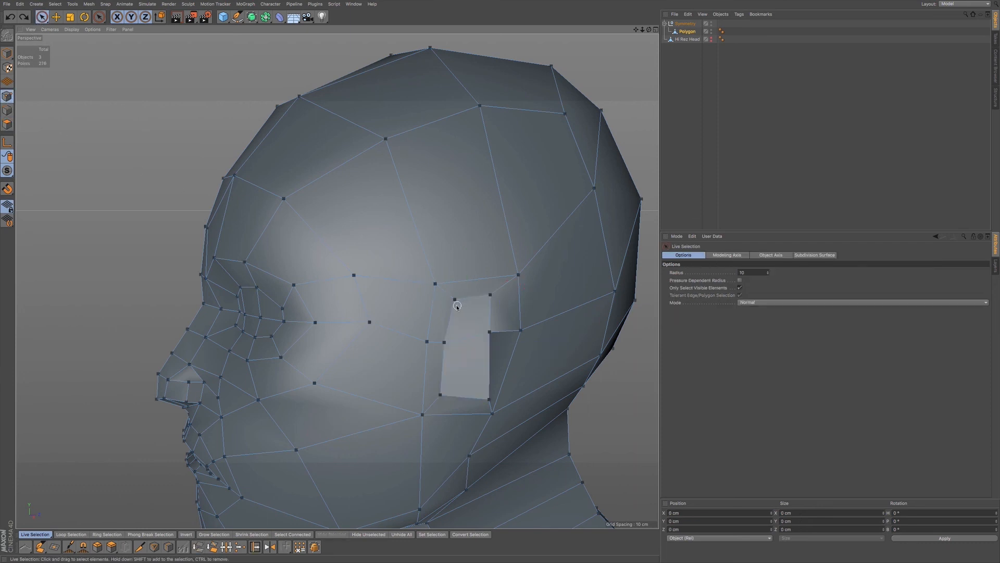
click(495, 293)
scroll(497, 310, up, 8)
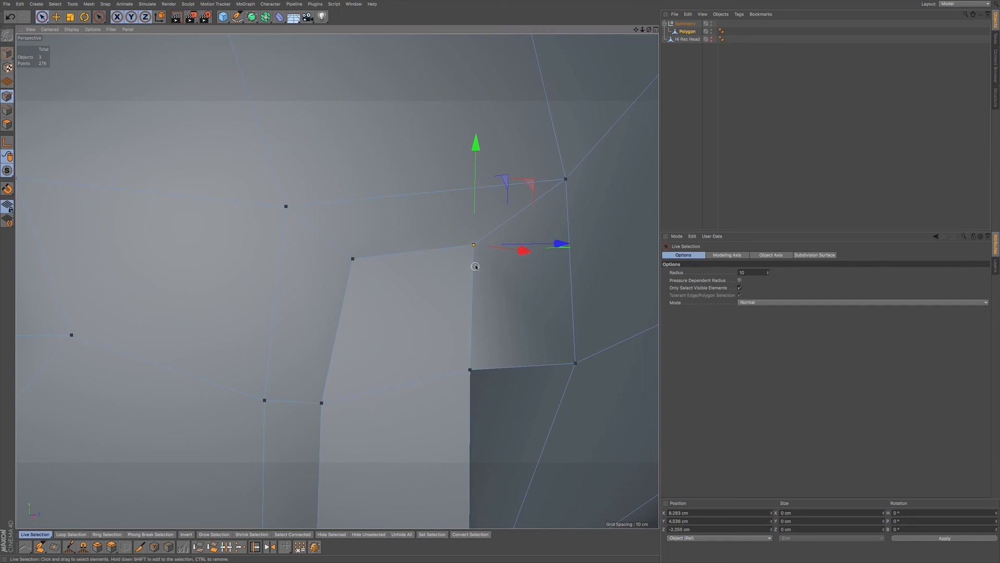
click(41, 16)
click(79, 37)
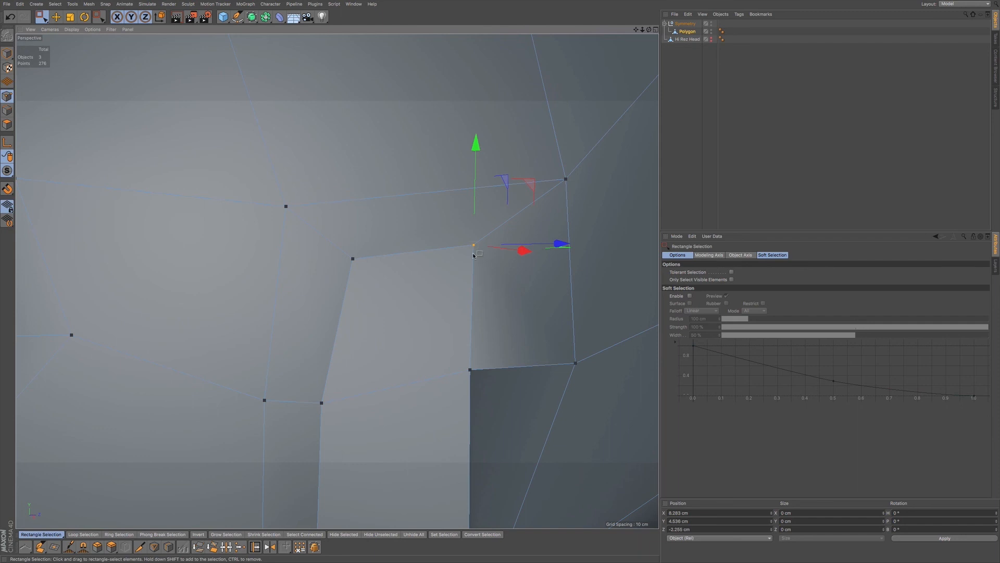
key(m)
key(q)
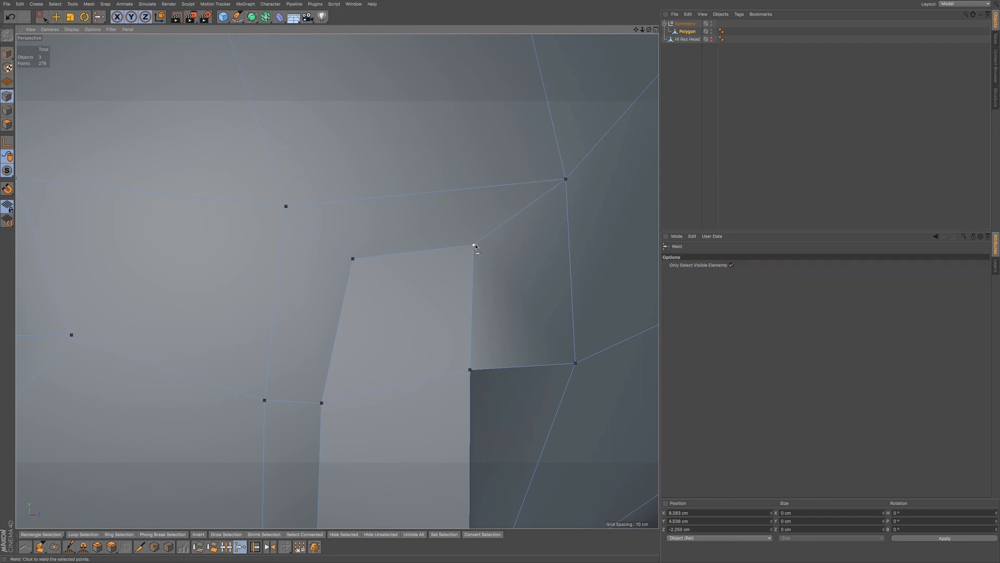
click(389, 249)
Select the overlapping points at the ear's upper front corner with Rectangle Selection and weld them
key(9)
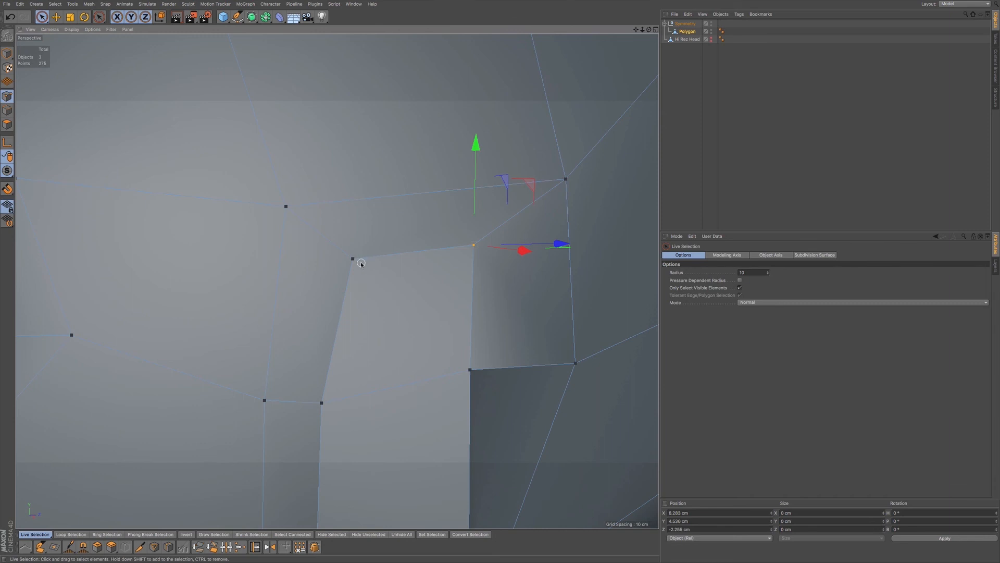
key(0)
drag(367, 271, 346, 246)
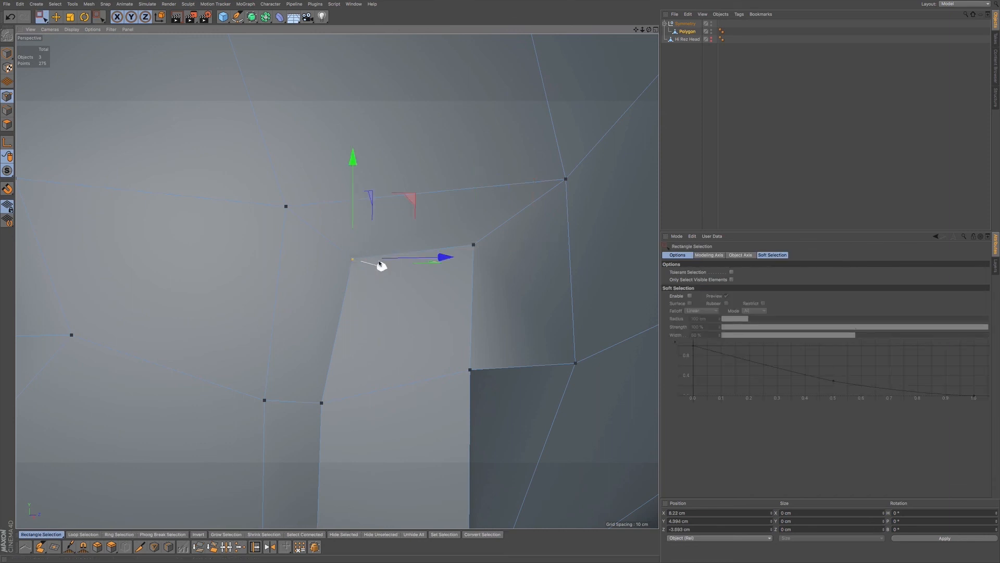
key(m)
key(q)
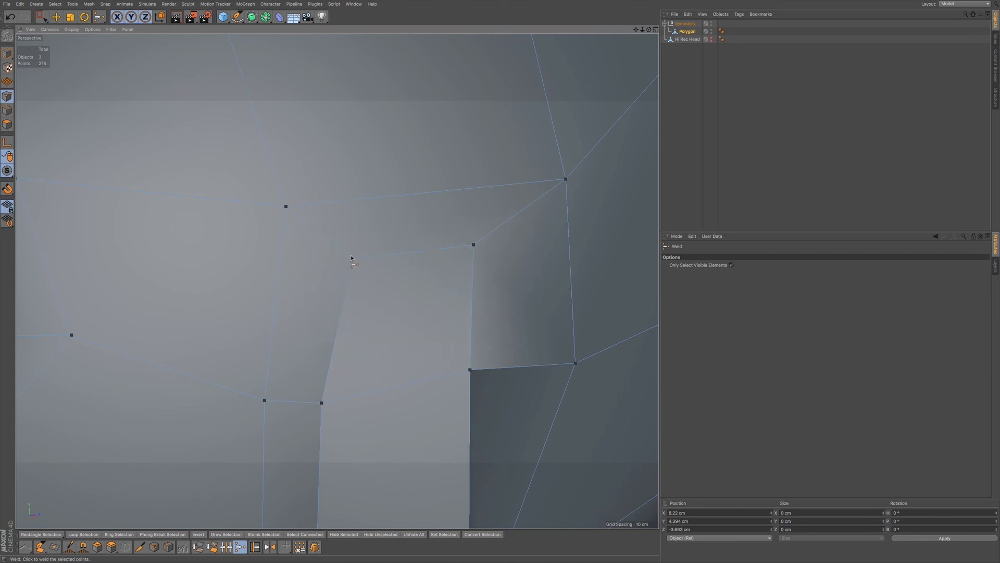
Weld the overlapping points halfway down the ear's front edge and those halfway down its back edge
key(0)
drag(331, 410, 320, 395)
key(m)
key(q)
key(0)
drag(482, 382, 467, 366)
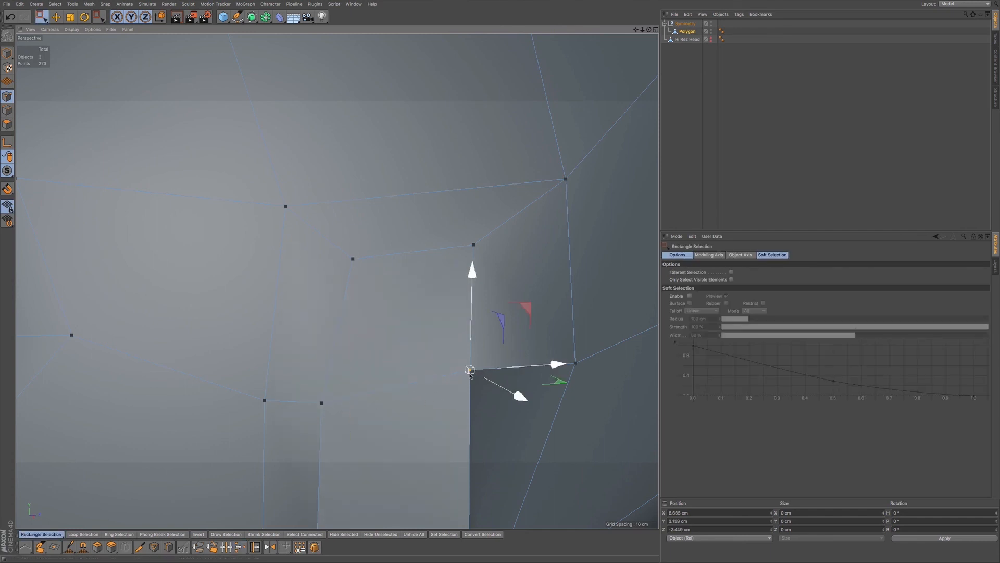
key(m)
key(q)
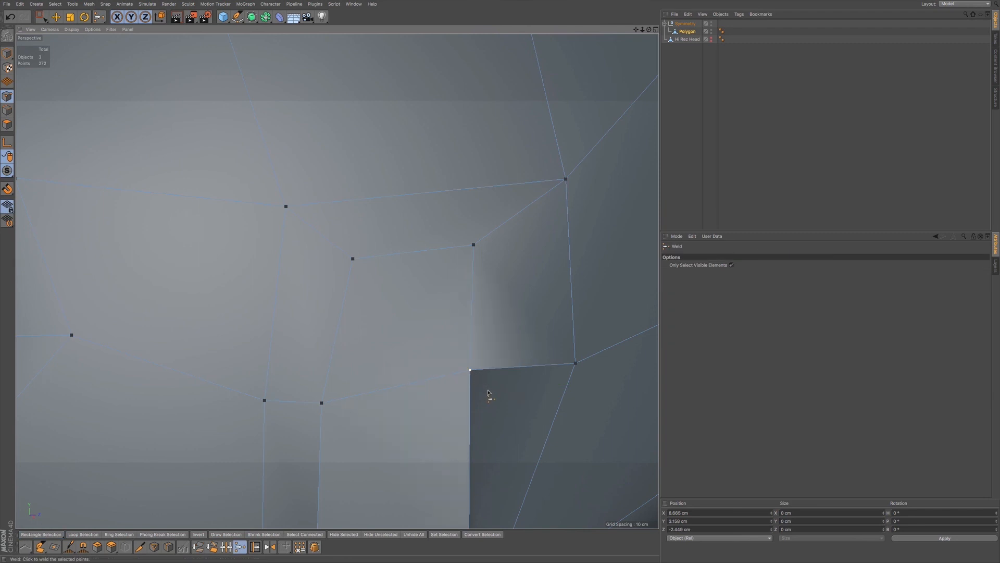
Try to weld the overlapping points at the ear's lower back and lower front corners
scroll(489, 392, up, 5)
key(space)
click(490, 421)
key(space)
click(488, 424)
key(space)
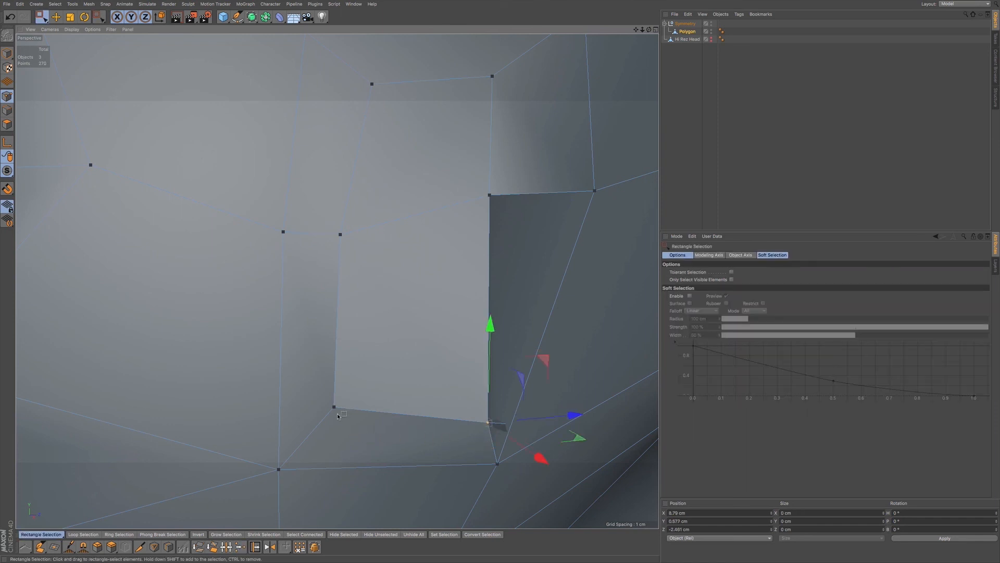
click(334, 408)
key(space)
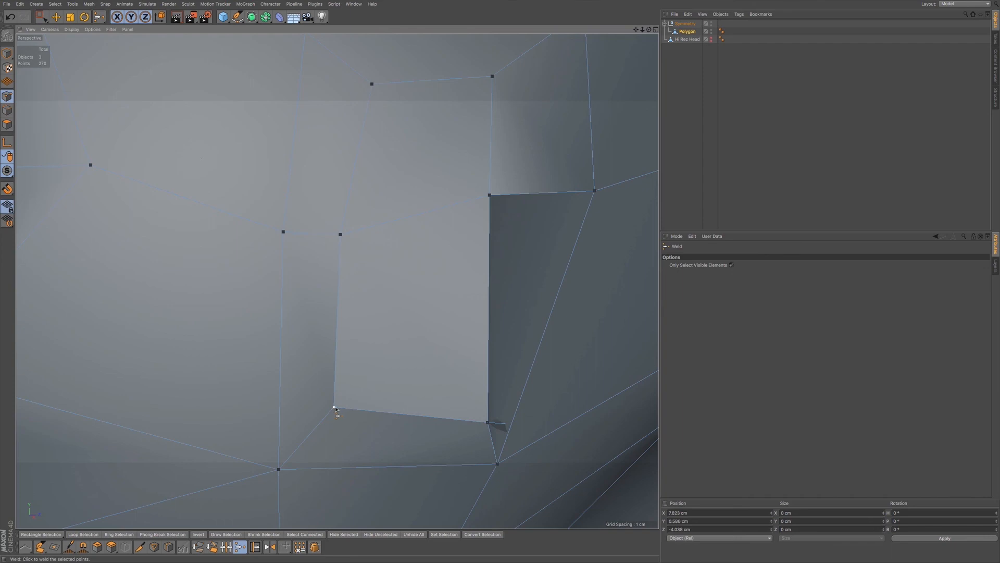
click(408, 416)
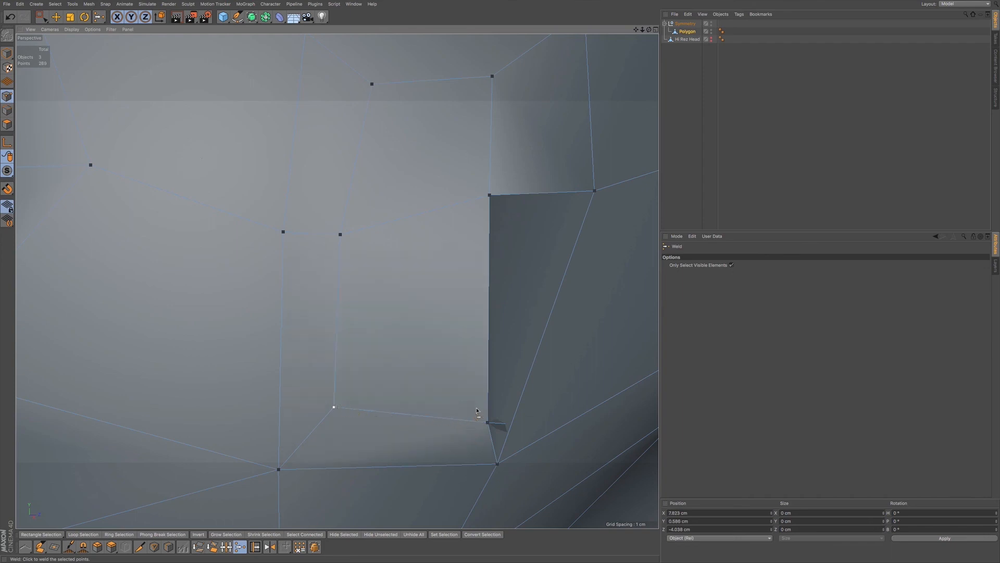
Check the ear from behind and undo the welds at its lower corners
scroll(476, 411, down, 3)
mouse_move(475, 410)
alt+mouse_down()
mouse_move(339, 393)
mouse_move(277, 429)
mouse_move(257, 429)
mouse_move(369, 405)
mouse_move(393, 364)
mouse_move(396, 266)
mouse_move(398, 323)
mouse_move(385, 347)
mouse_move(405, 272)
mouse_move(400, 285)
alt+mouse_up()
alt+drag(367, 319, 461, 285)
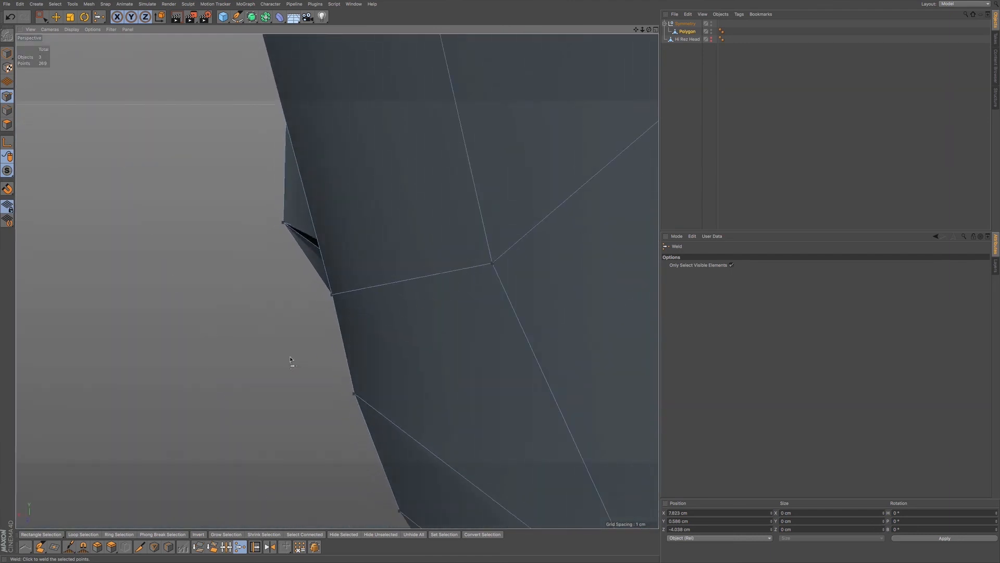
alt+drag(285, 375, 374, 429)
scroll(399, 347, down, 10)
alt+drag(466, 363, 471, 300)
click(378, 407)
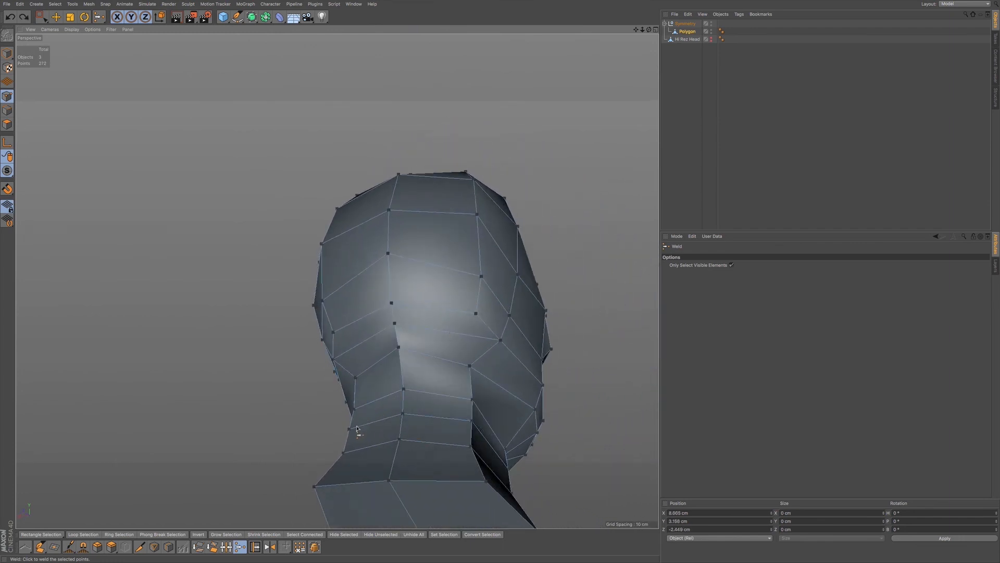
Switch to Live Selection for a close-up of the ear's back edge and lower back corner
alt+drag(375, 350, 451, 365)
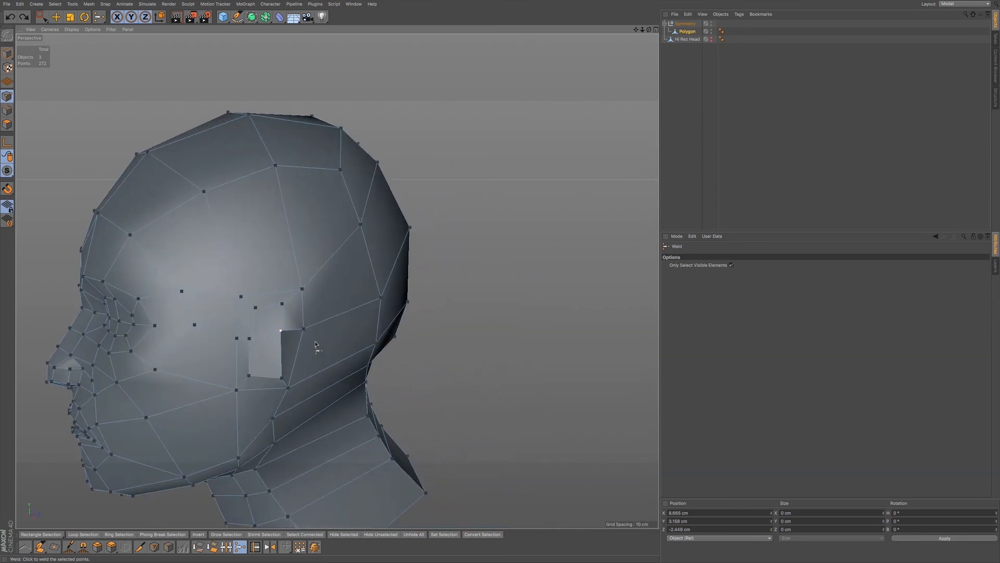
mouse_move(287, 344)
alt+mouse_down()
mouse_move(337, 282)
mouse_move(297, 348)
alt+mouse_up()
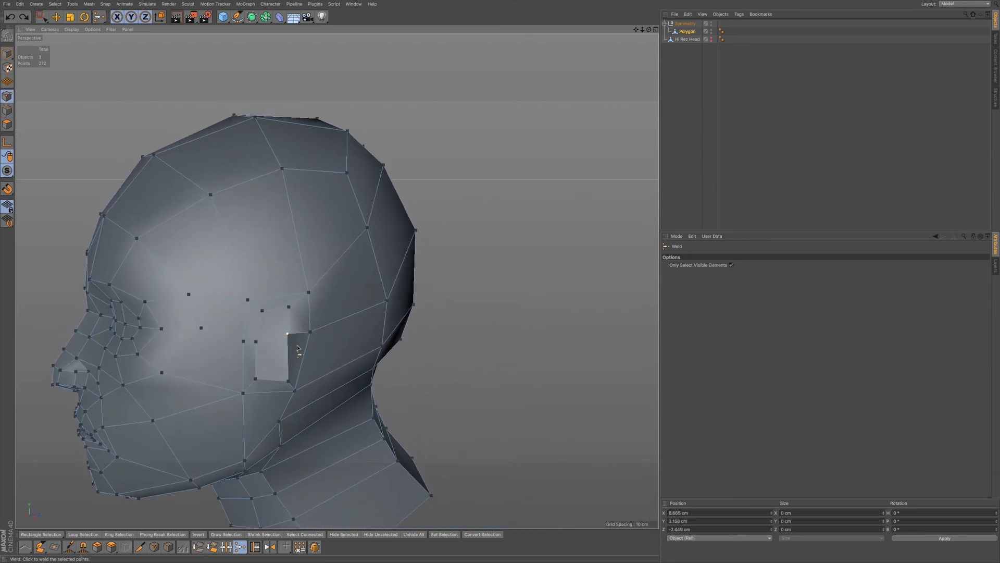
scroll(299, 358, up, 8)
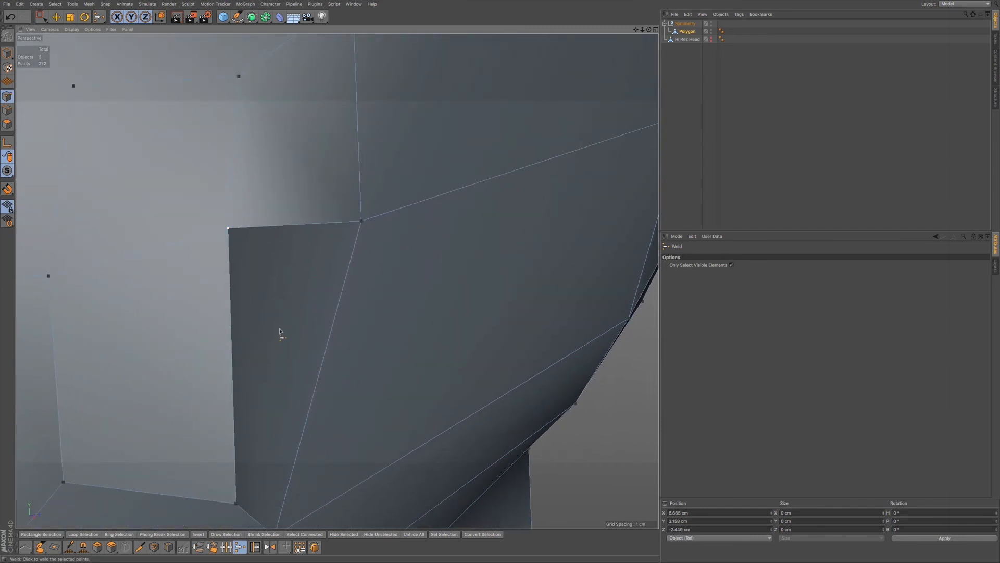
click(42, 17)
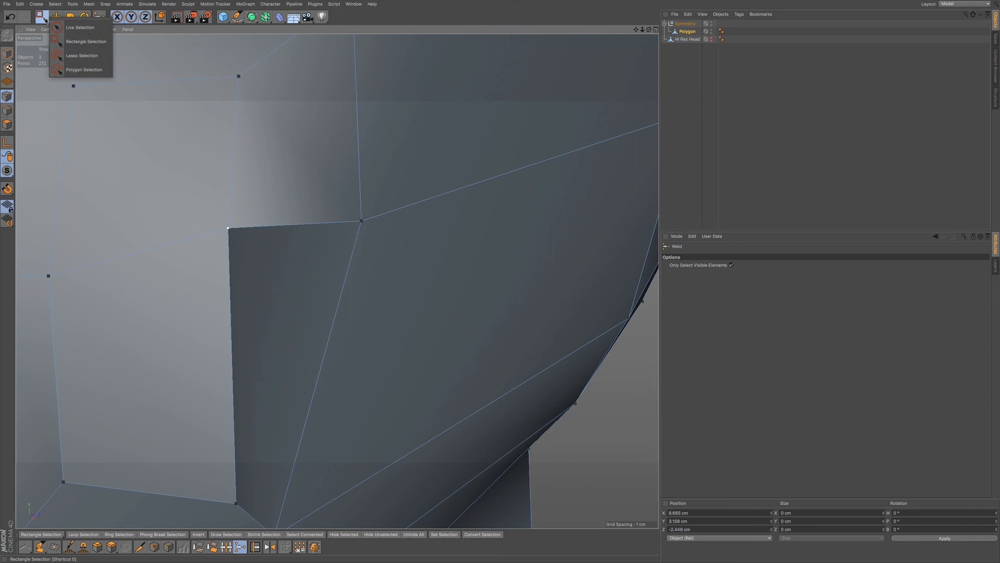
click(55, 22)
mouse_move(300, 284)
alt+right_down()
mouse_move(305, 252)
mouse_move(304, 287)
alt+right_up()
alt+middle_drag(308, 306, 322, 228)
mouse_move(297, 309)
alt+mouse_down()
mouse_move(250, 306)
mouse_move(313, 310)
alt+mouse_up()
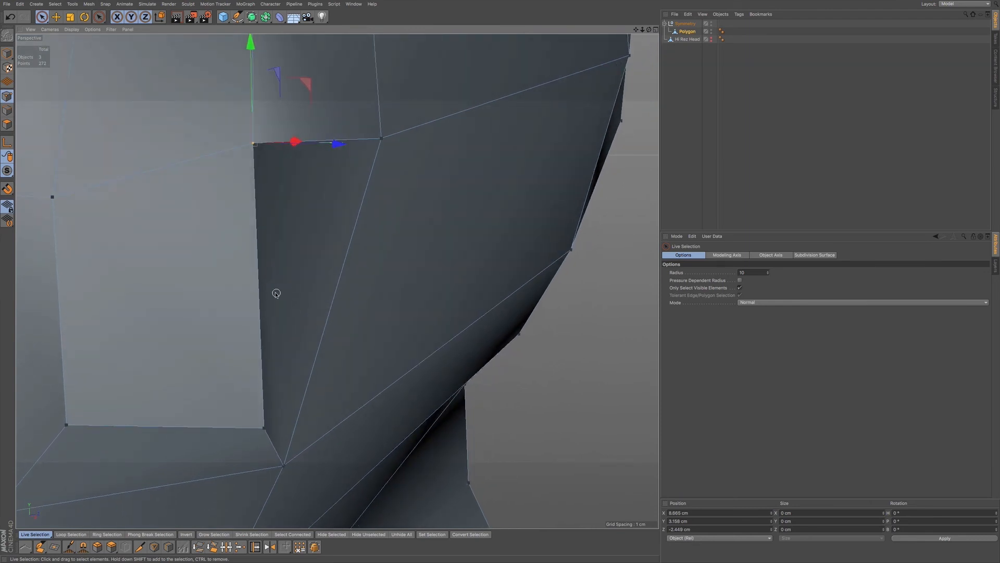
key(m)
key(q)
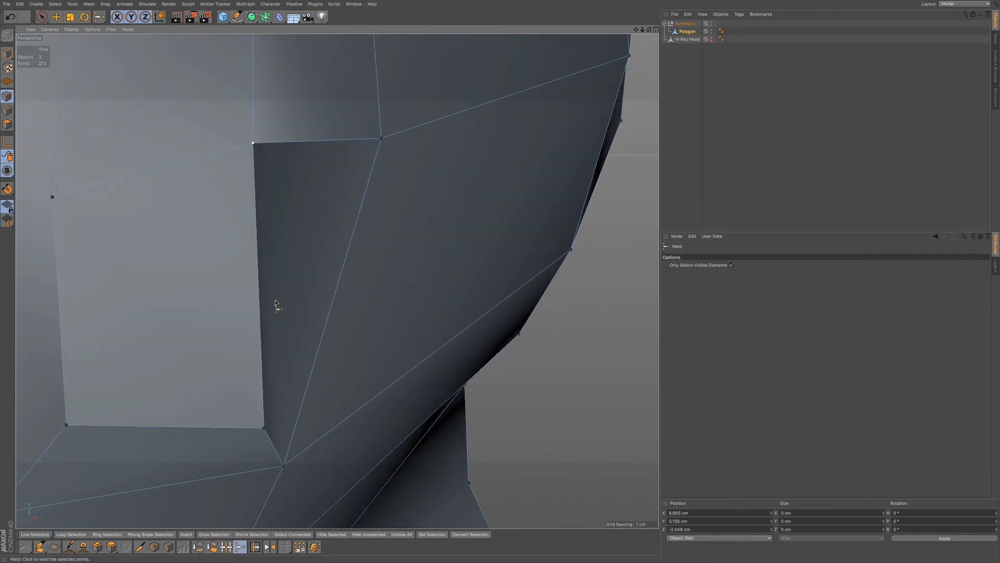
key(space)
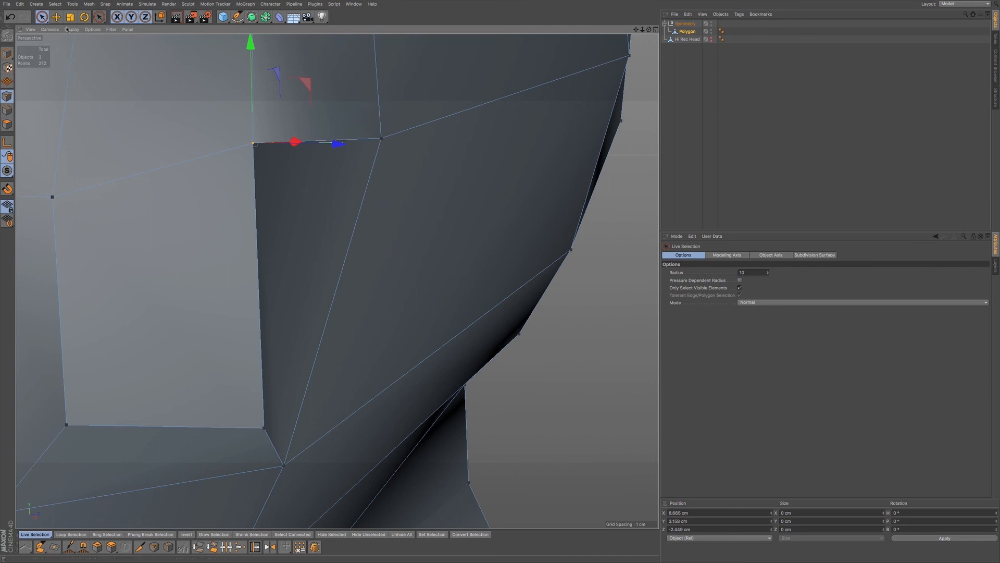
click(42, 17)
click(73, 41)
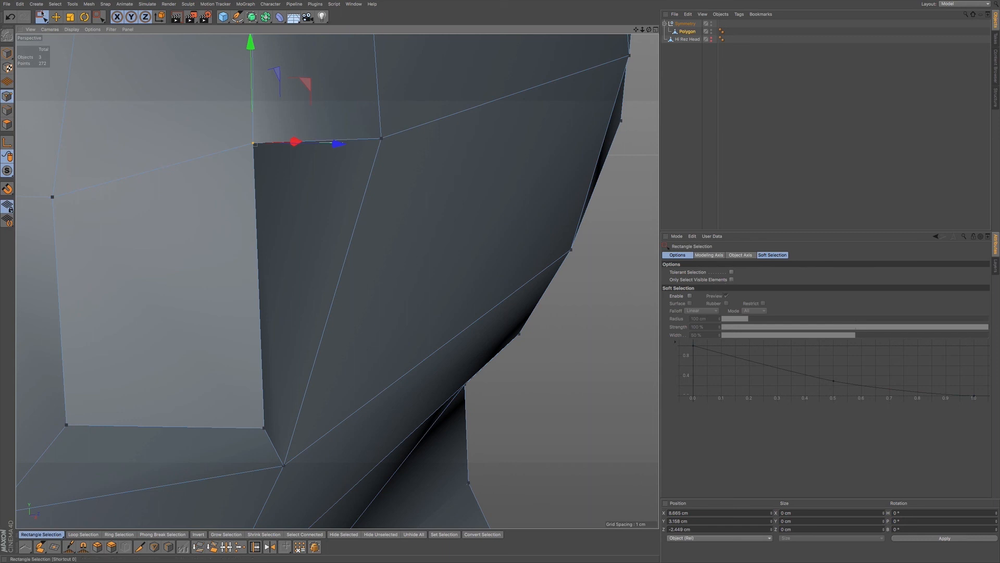
click(42, 16)
click(73, 27)
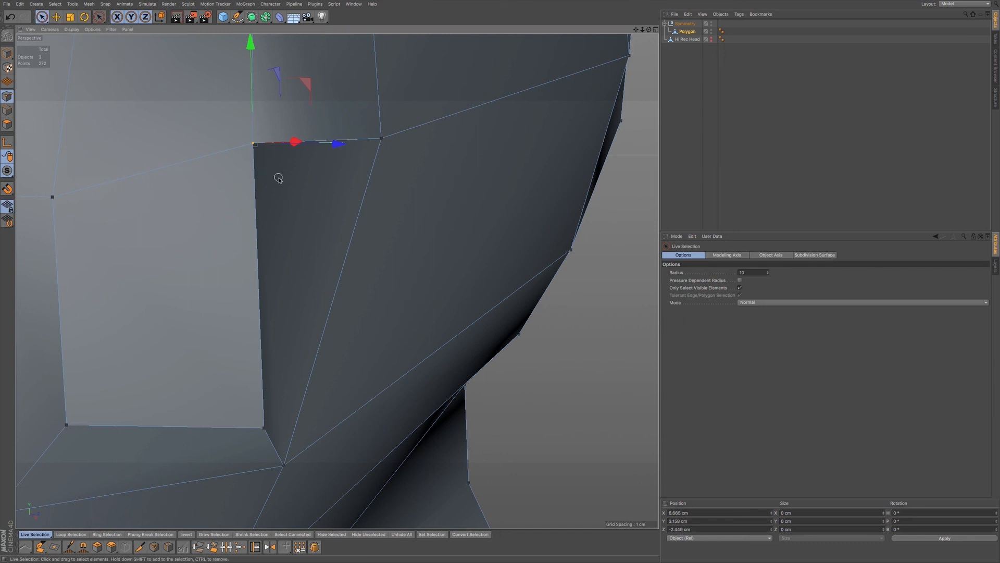
Nudge the point on the ear's back edge along X, and pull apart and weld the overlapping points at its lower back corner
alt+drag(287, 202, 234, 197)
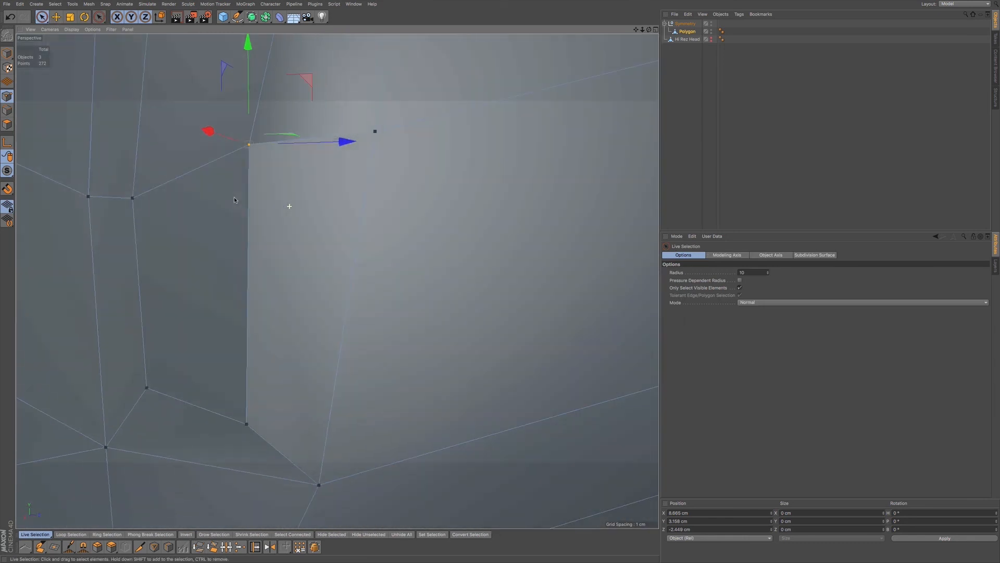
drag(210, 130, 214, 133)
click(254, 417)
mouse_move(206, 455)
mouse_down()
mouse_move(190, 470)
mouse_move(241, 440)
mouse_up()
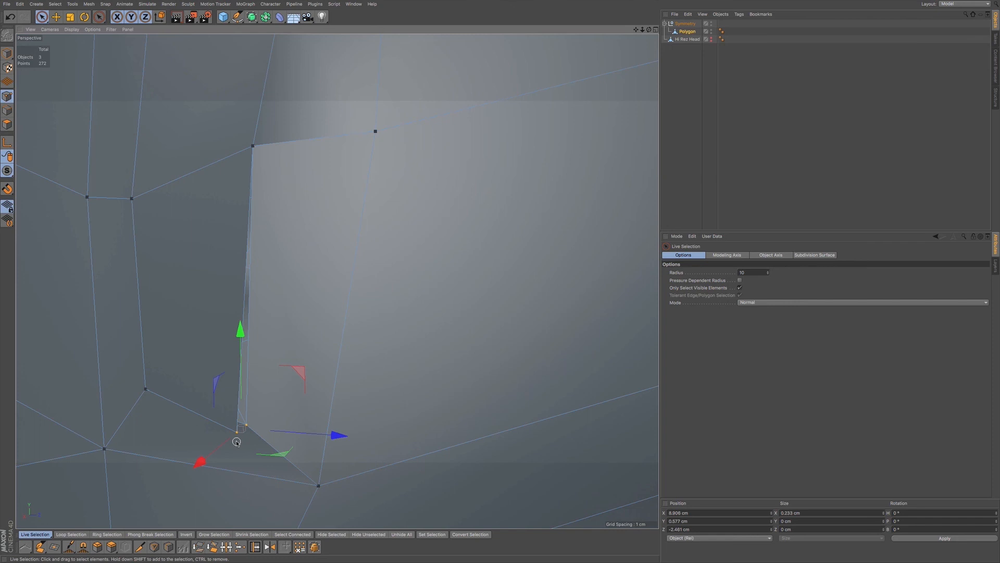
right_click(238, 438)
click(246, 438)
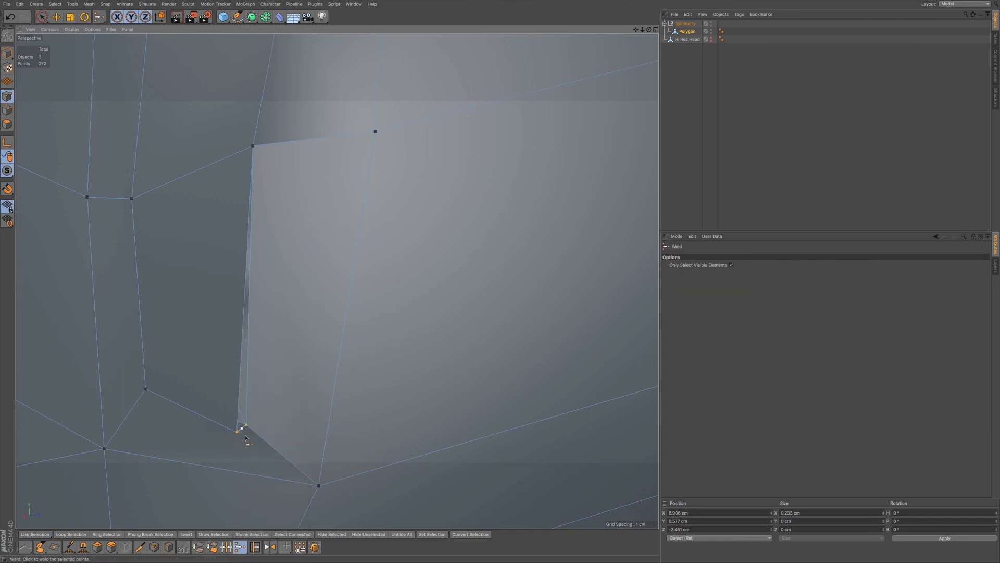
click(247, 426)
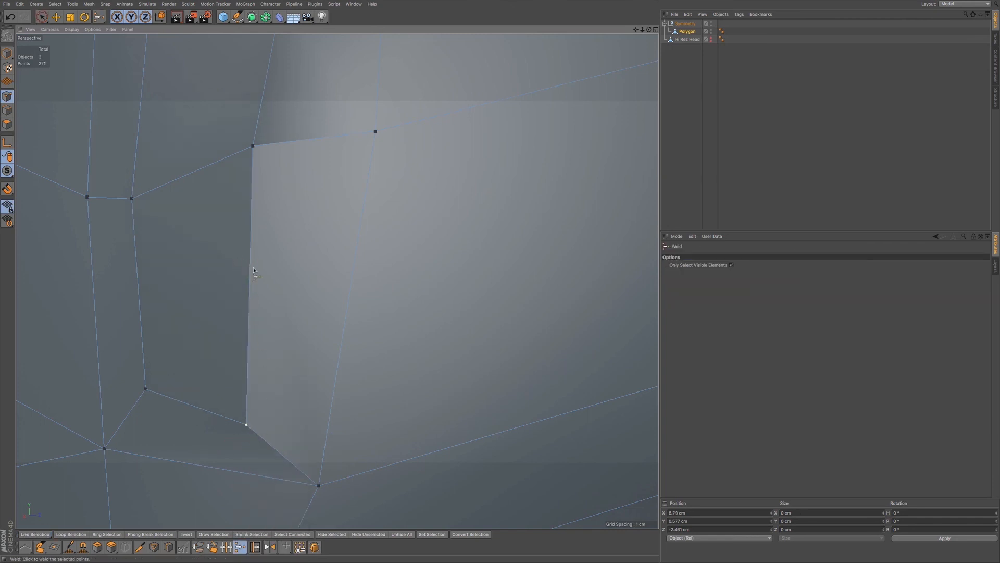
With Live Selection, pull the overlapping points at the ear's lower front corner slightly apart along X and weld them together
alt+drag(255, 323, 255, 281)
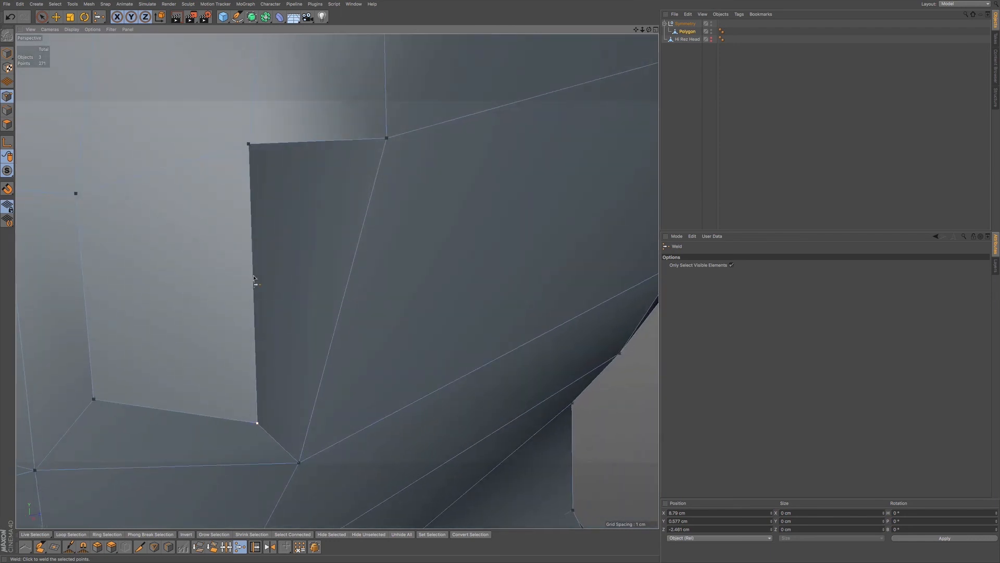
click(43, 19)
click(59, 27)
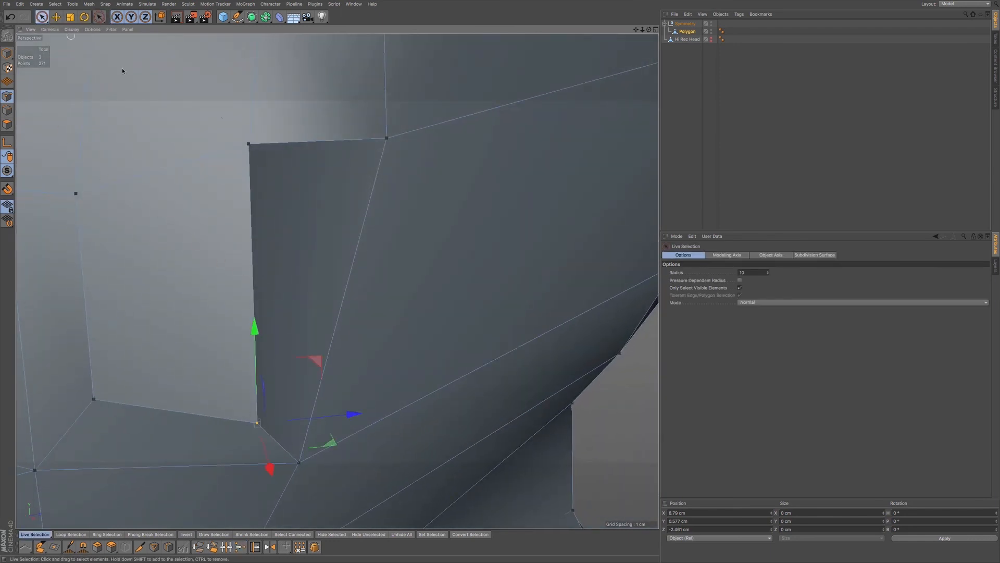
click(96, 400)
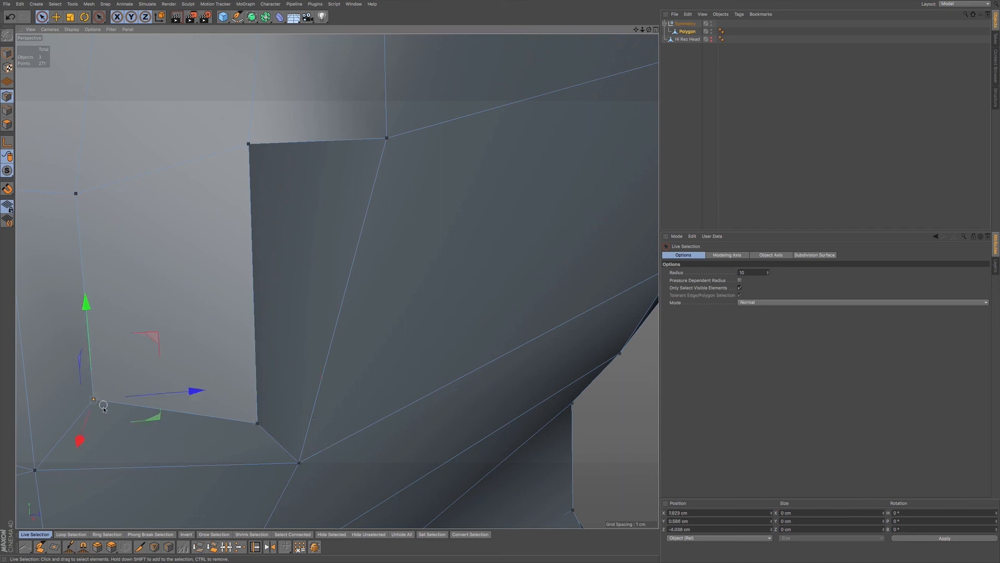
mouse_move(79, 441)
mouse_down()
mouse_move(87, 416)
mouse_move(78, 444)
mouse_up()
click(96, 416)
click(93, 400)
key(m)
key(q)
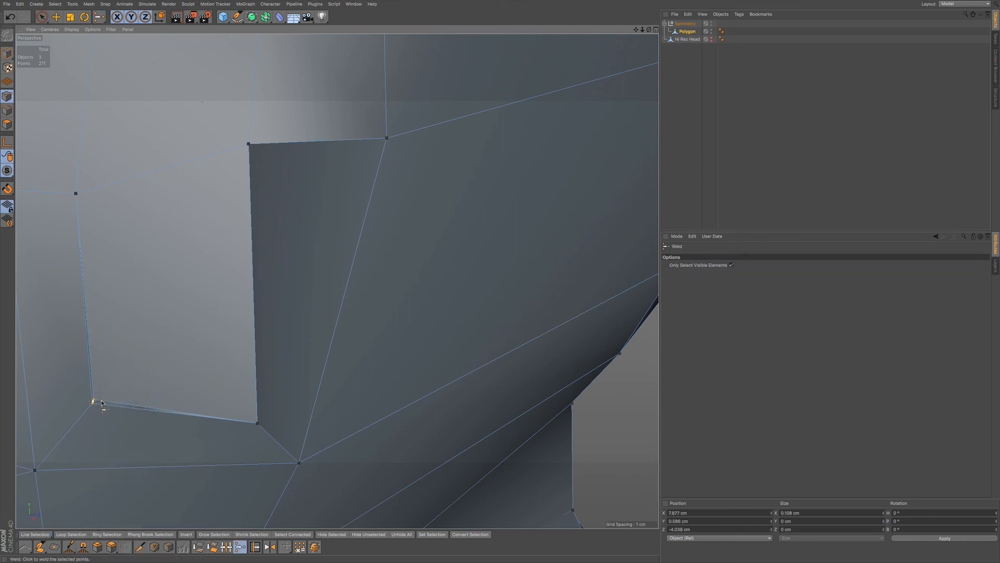
click(93, 402)
Switch to polygon mode, select all polygons of the head with Live Selection active, and clear the selection again
alt+drag(125, 384, 210, 308)
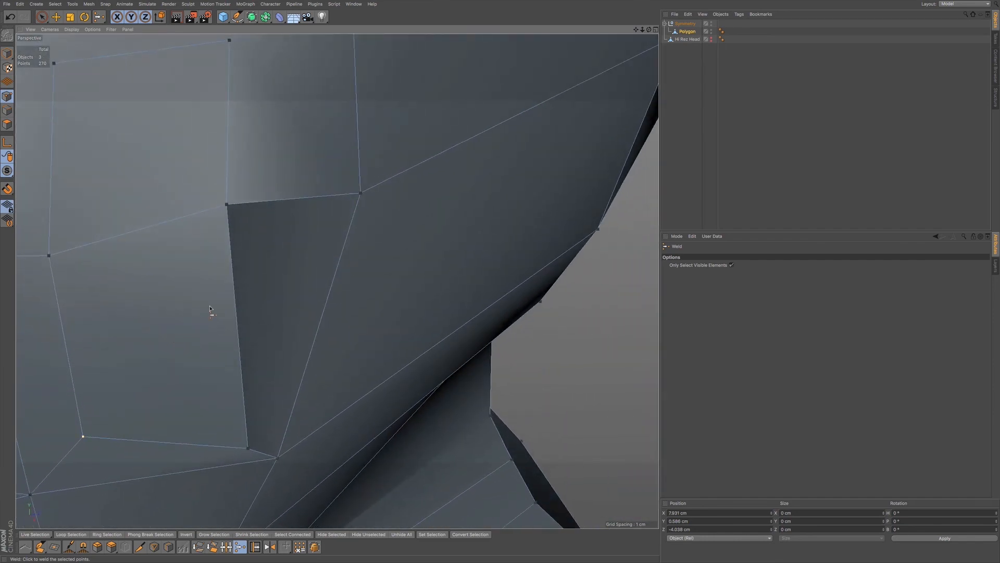
scroll(198, 344, down, 10)
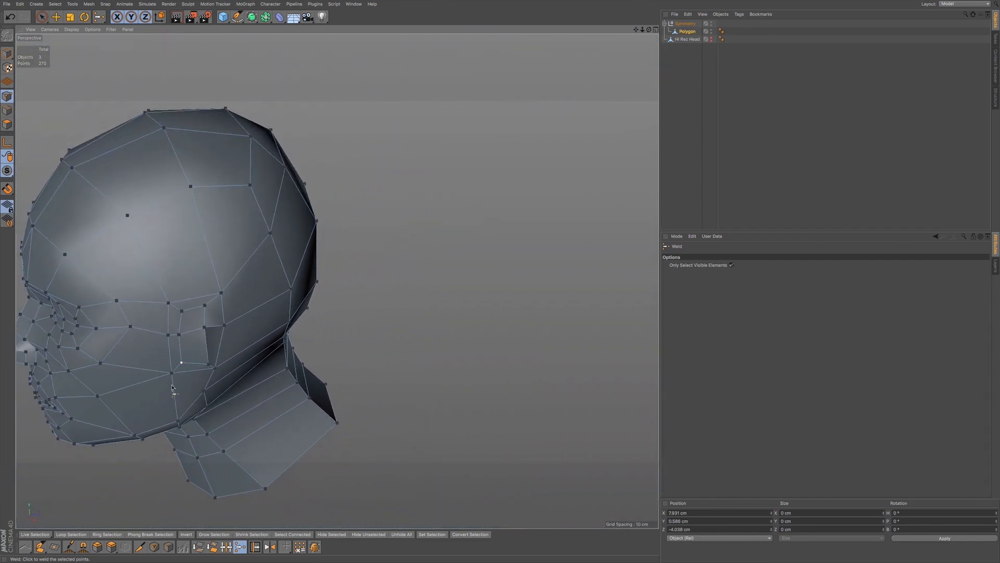
scroll(178, 350, up, 5)
alt+drag(179, 321, 146, 211)
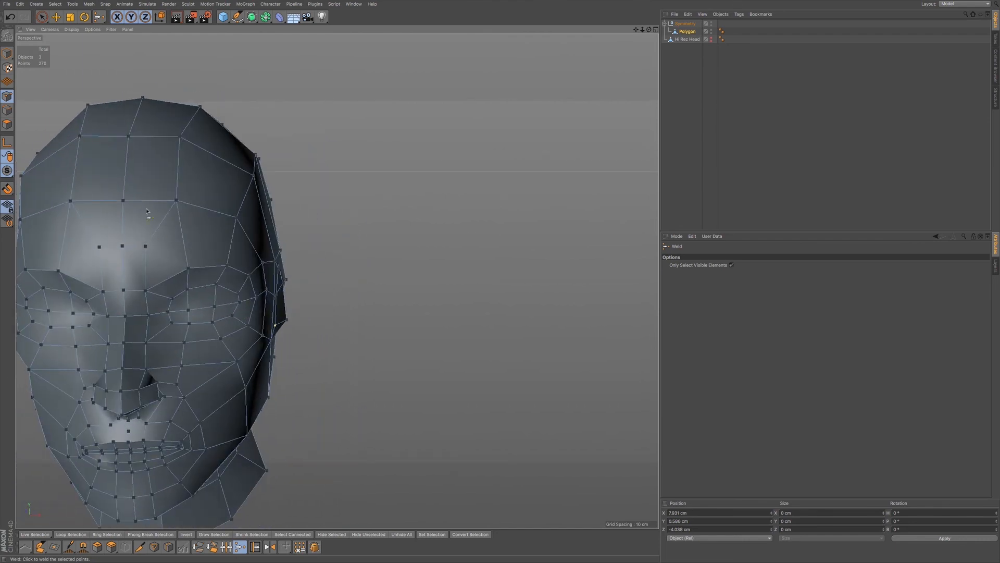
click(42, 17)
click(7, 124)
click(113, 170)
alt+middle_drag(135, 185, 373, 219)
key(ctrl+a)
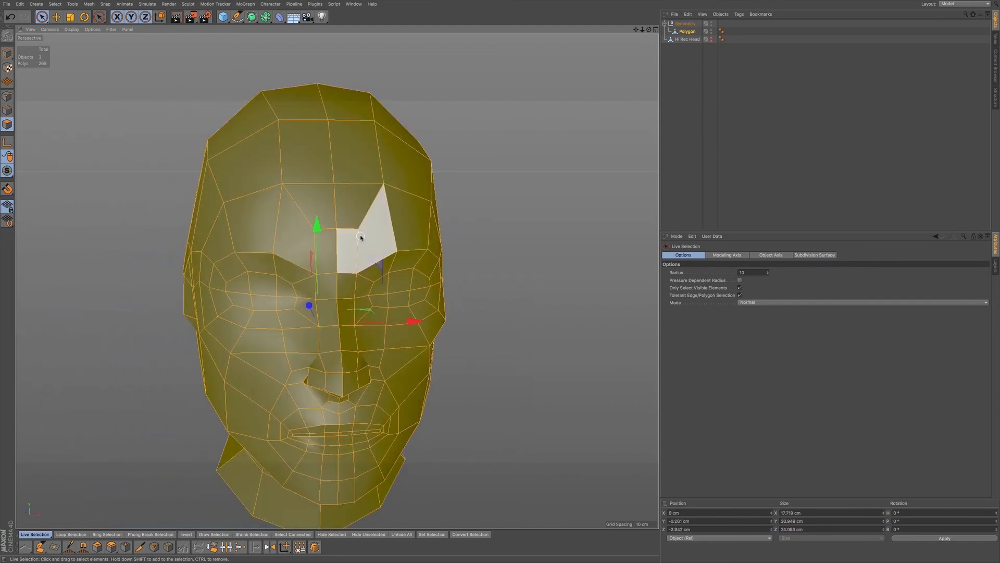
alt+drag(360, 316, 372, 295)
click(469, 275)
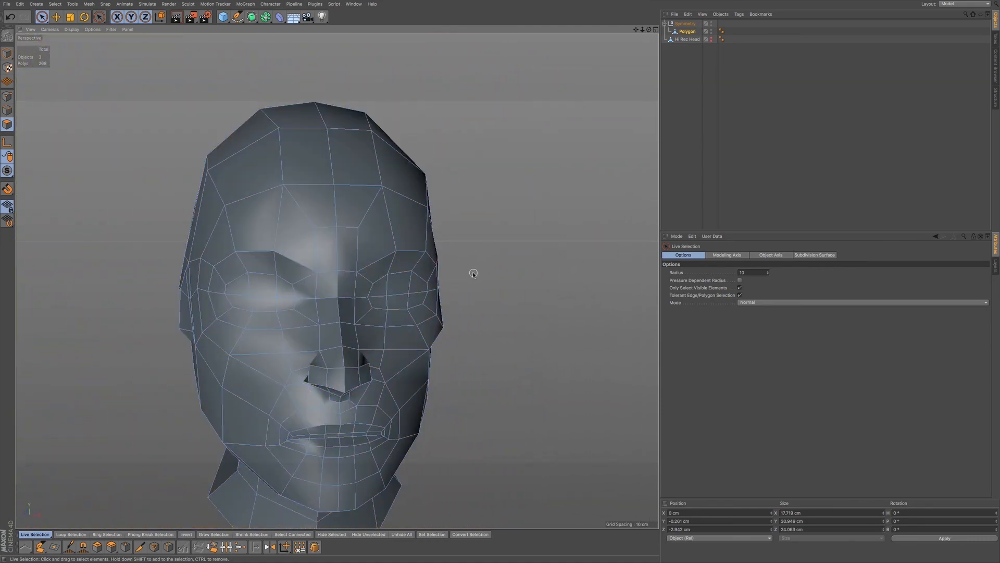
Enable Mesh Check in the Mesh Checking section of the Modeling settings
click(677, 237)
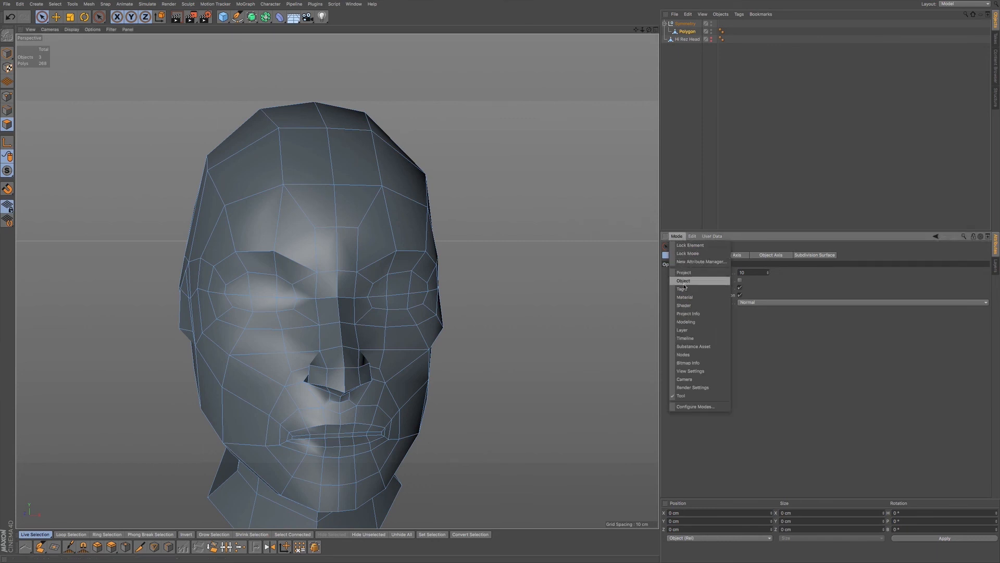
click(699, 324)
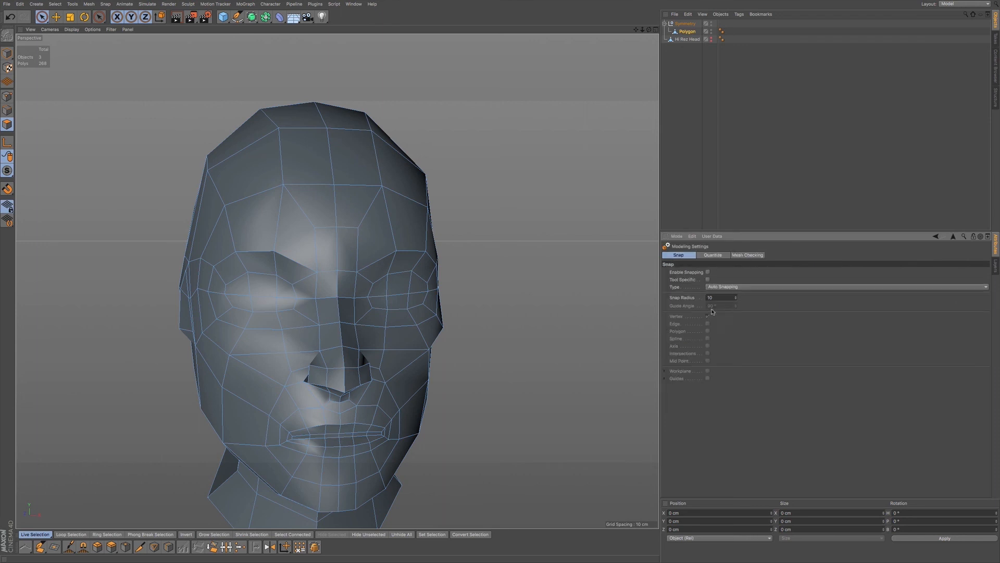
click(755, 256)
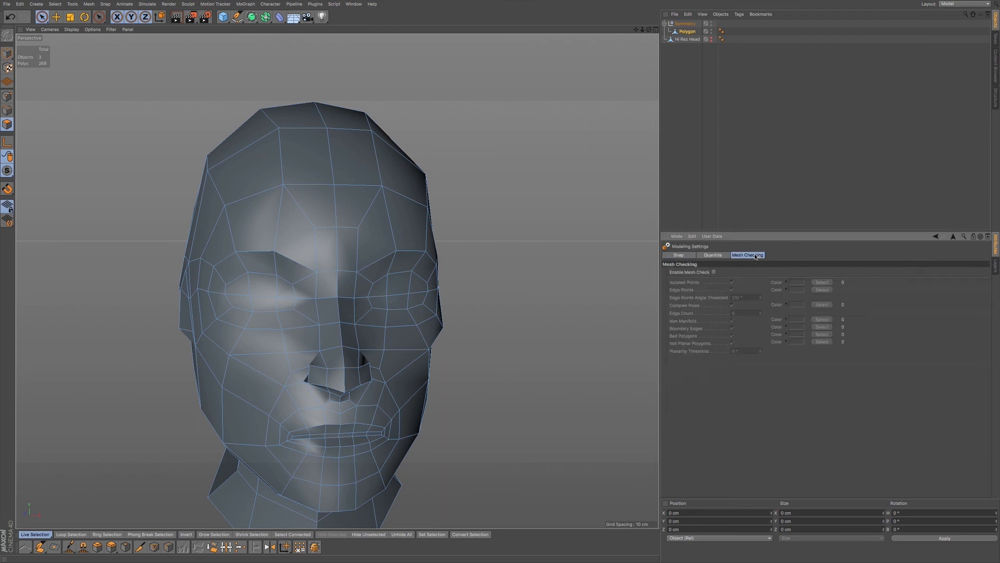
click(713, 272)
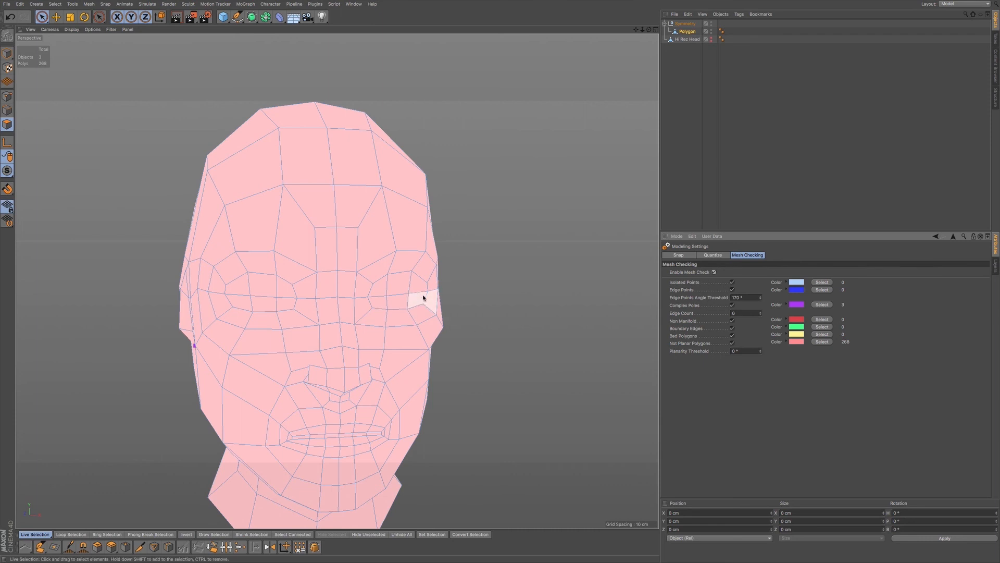
Examine the mesh-check highlights, especially the complex poles, on both sides of the head, from below and from the front
alt+drag(365, 343, 468, 330)
alt+middle_drag(358, 374, 402, 346)
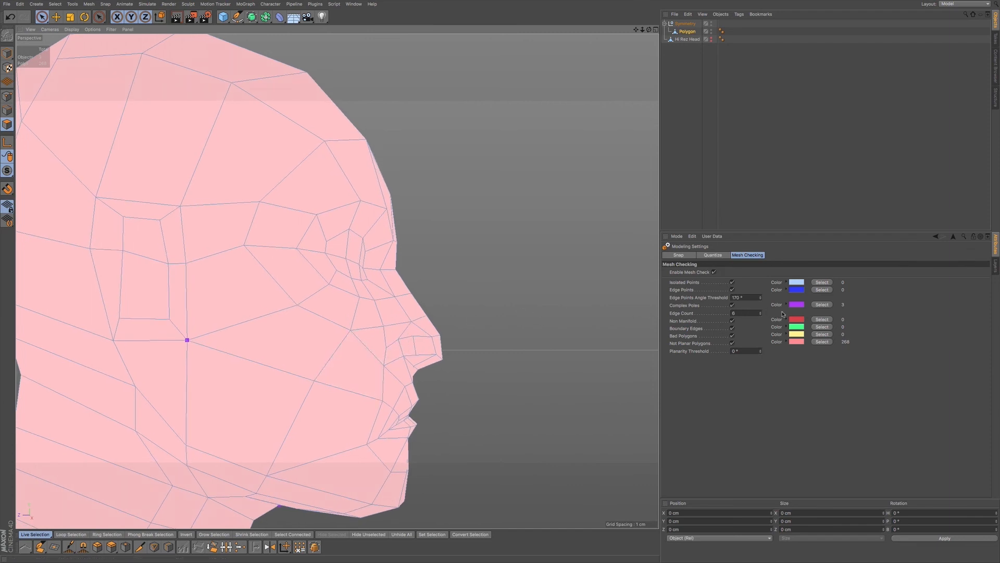
mouse_move(208, 342)
alt+middle_down()
mouse_move(226, 353)
mouse_move(217, 344)
alt+middle_up()
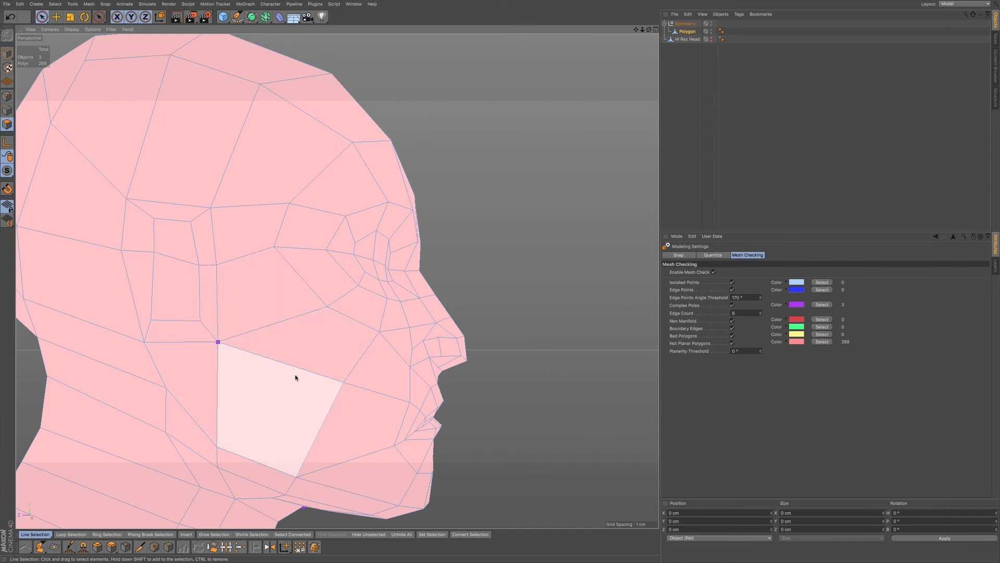
alt+drag(312, 375, 373, 327)
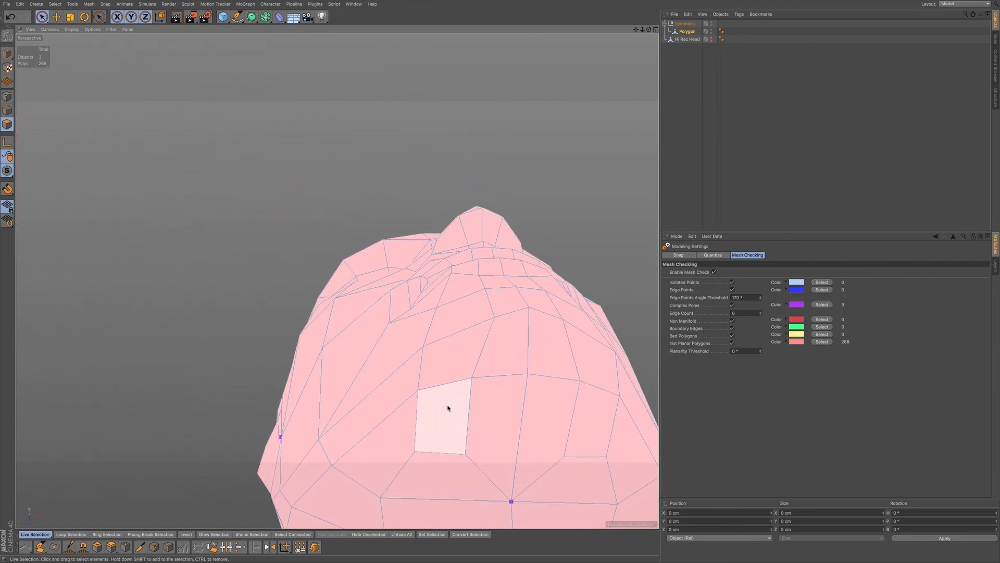
alt+drag(446, 353, 450, 428)
alt+drag(536, 290, 439, 323)
alt+drag(500, 312, 491, 332)
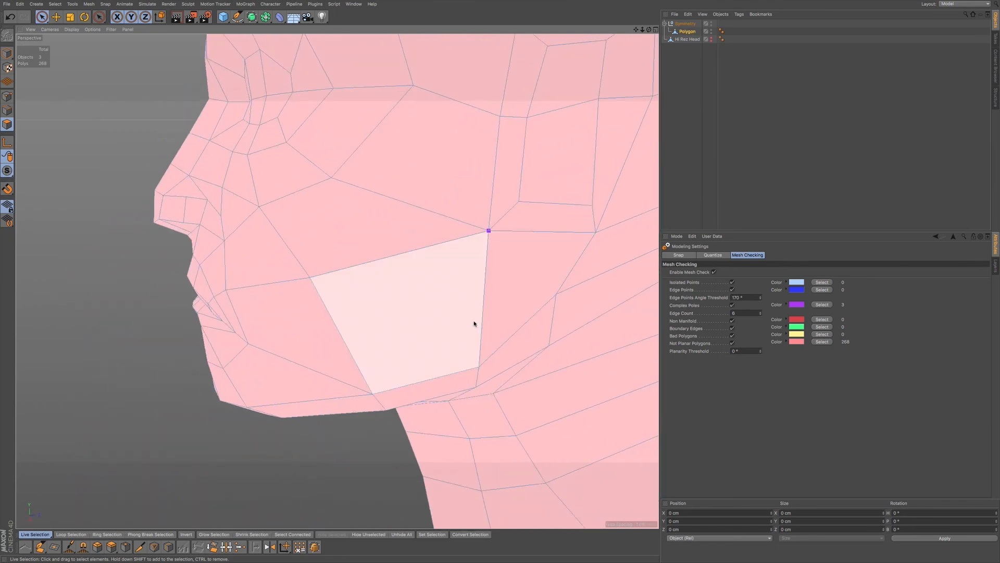
scroll(456, 356, down, 6)
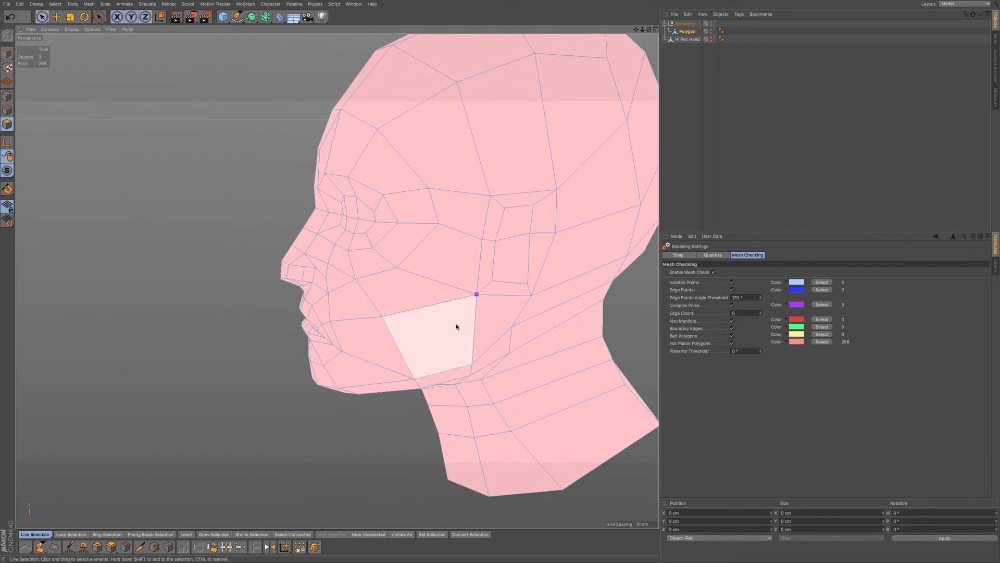
alt+drag(432, 355, 509, 346)
alt+drag(413, 280, 505, 305)
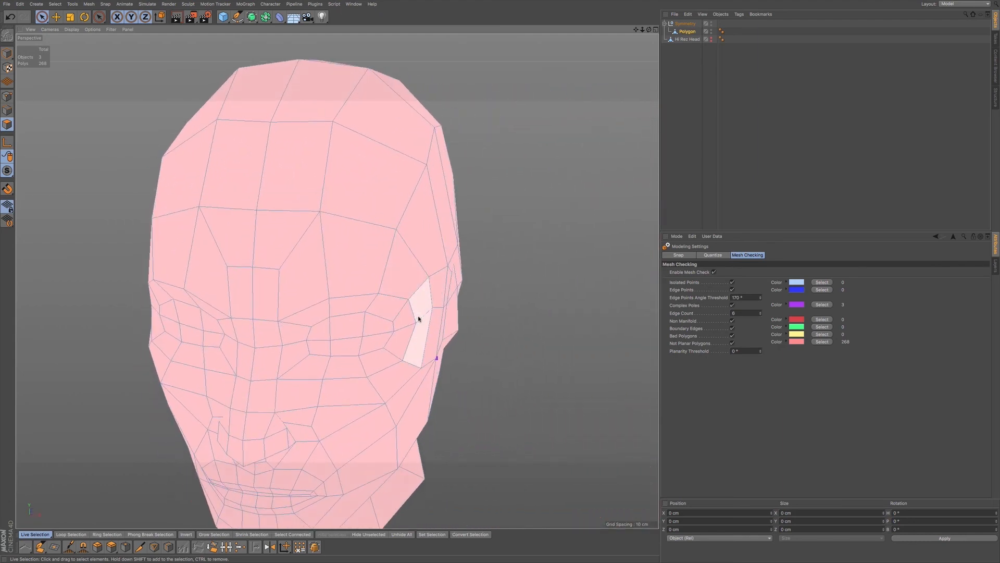
scroll(428, 301, up, 3)
scroll(416, 327, down, 4)
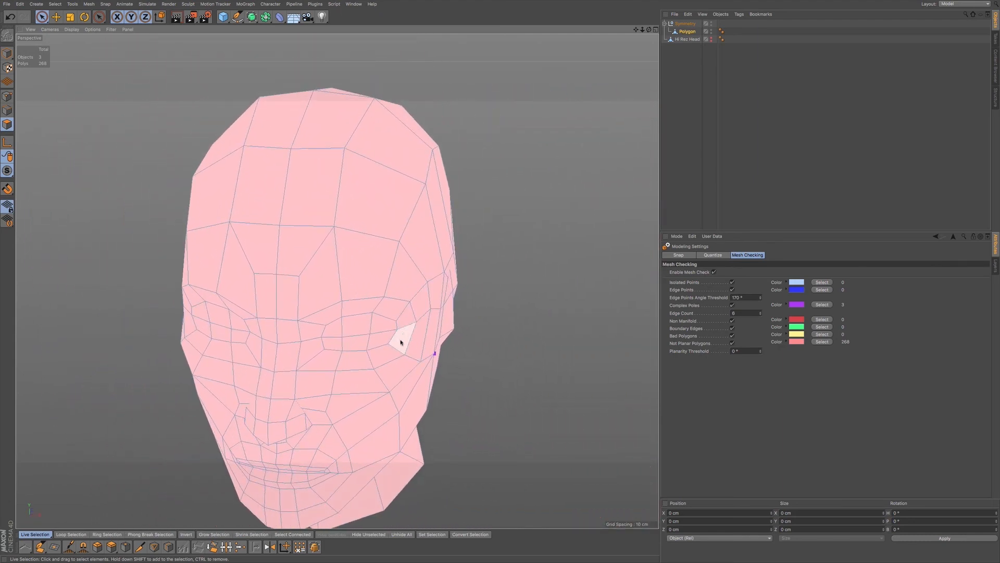
scroll(415, 315, up, 2)
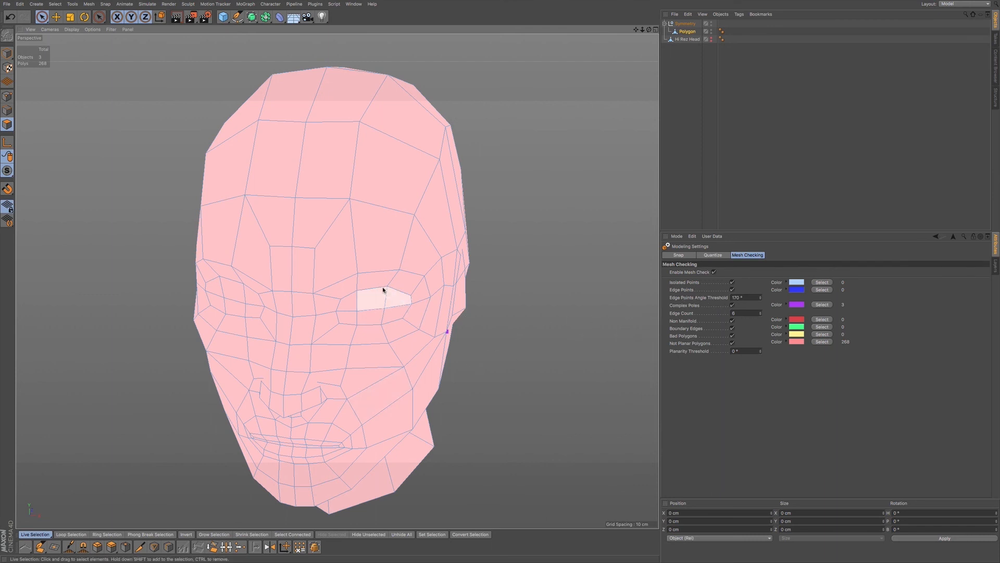
alt+drag(442, 312, 422, 328)
scroll(413, 340, up, 5)
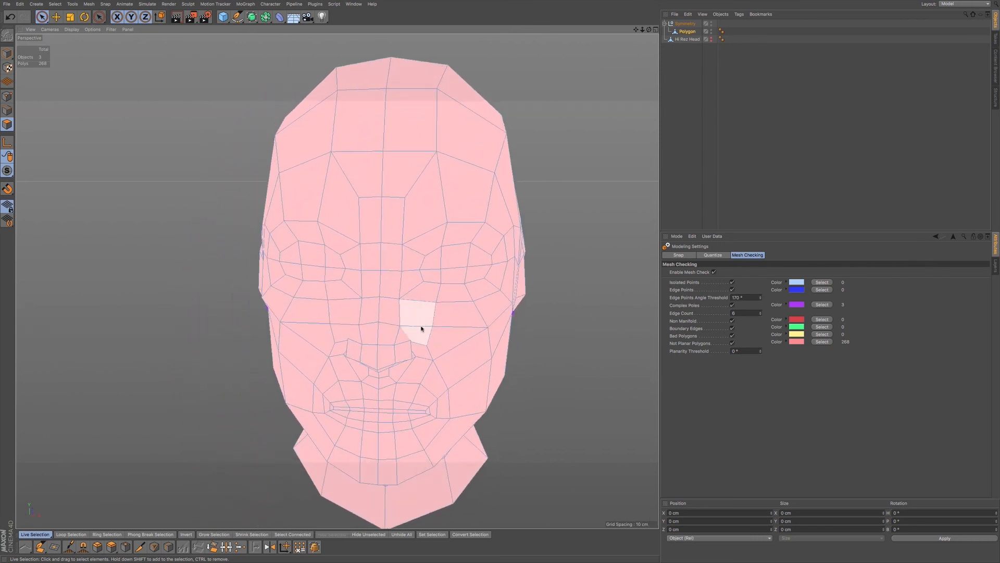
Disable Mesh Check, select a few cheek polygons below the eye with Live Selection, and clear the selection again
click(715, 272)
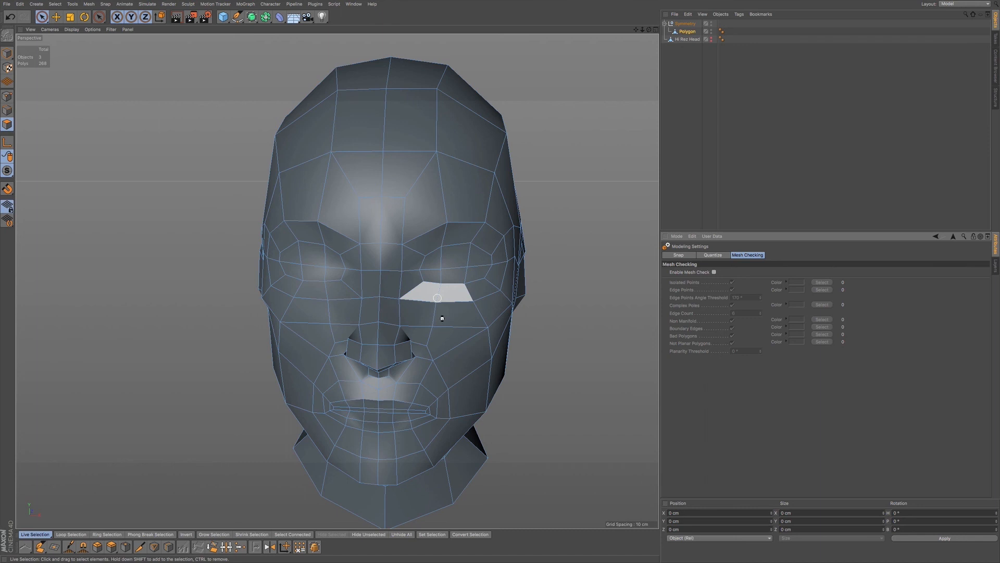
click(449, 303)
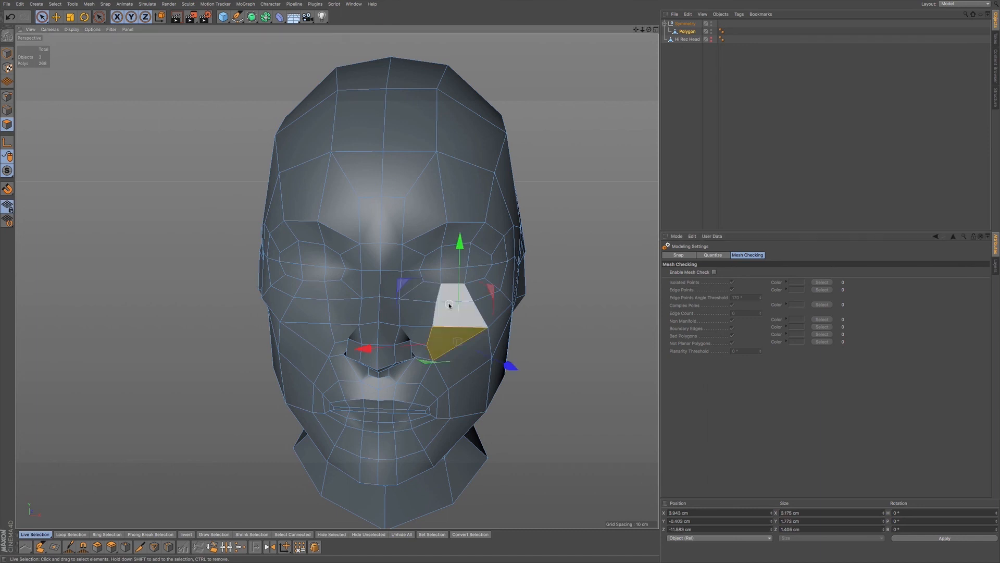
click(553, 276)
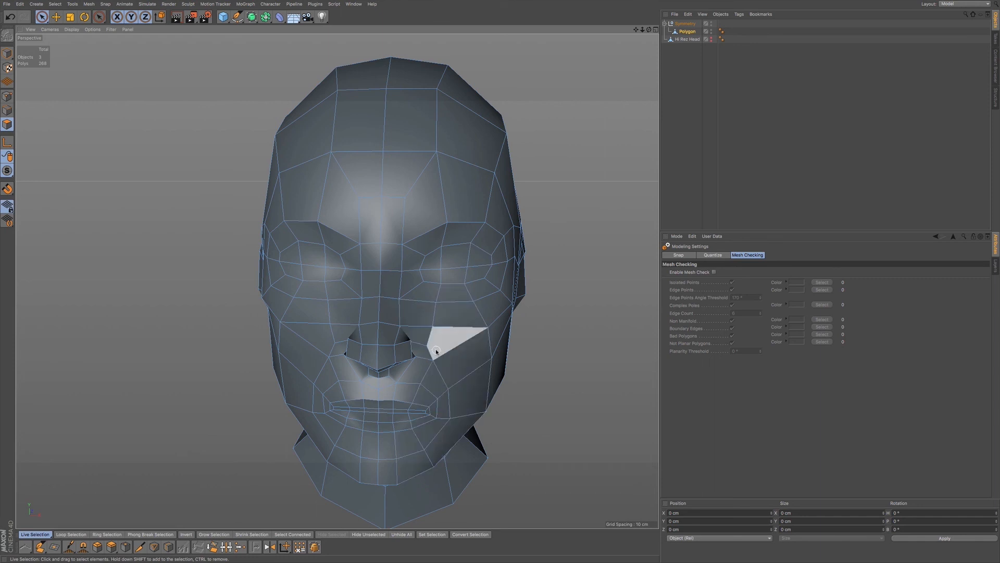
Activate Loop Selection on the Polygon object and turn off the Select Boundary Loop option
right_click(464, 313)
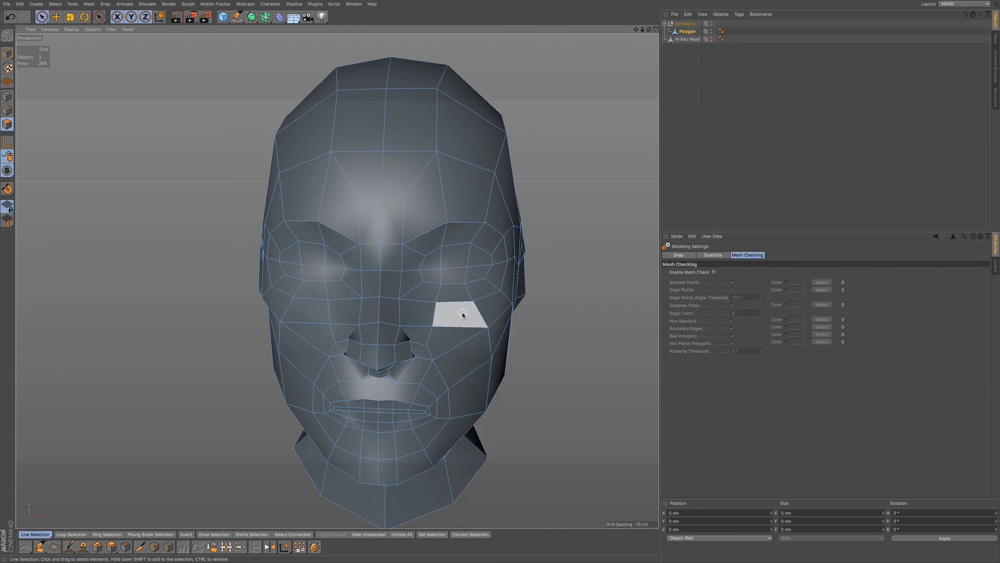
click(474, 337)
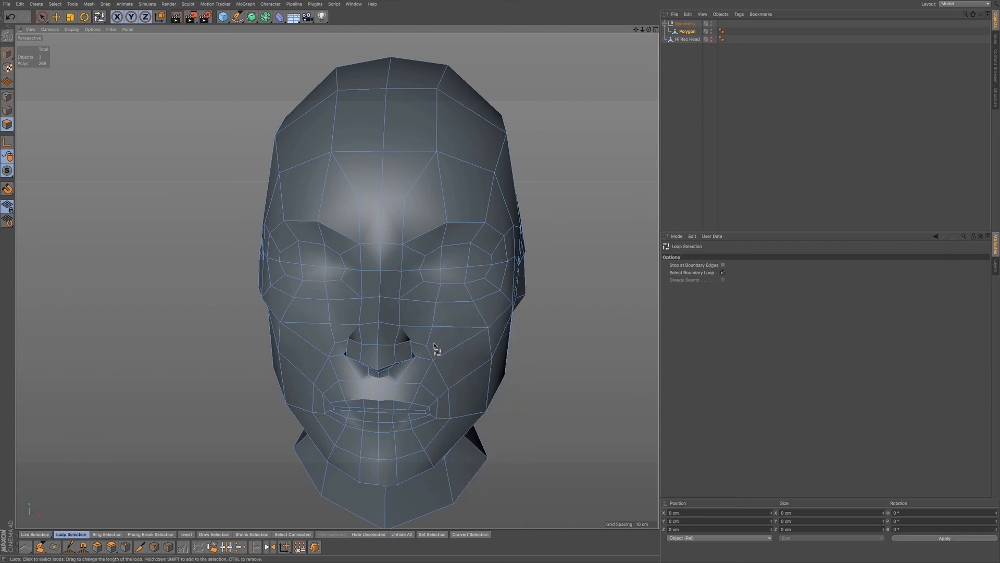
alt+drag(439, 350, 413, 313)
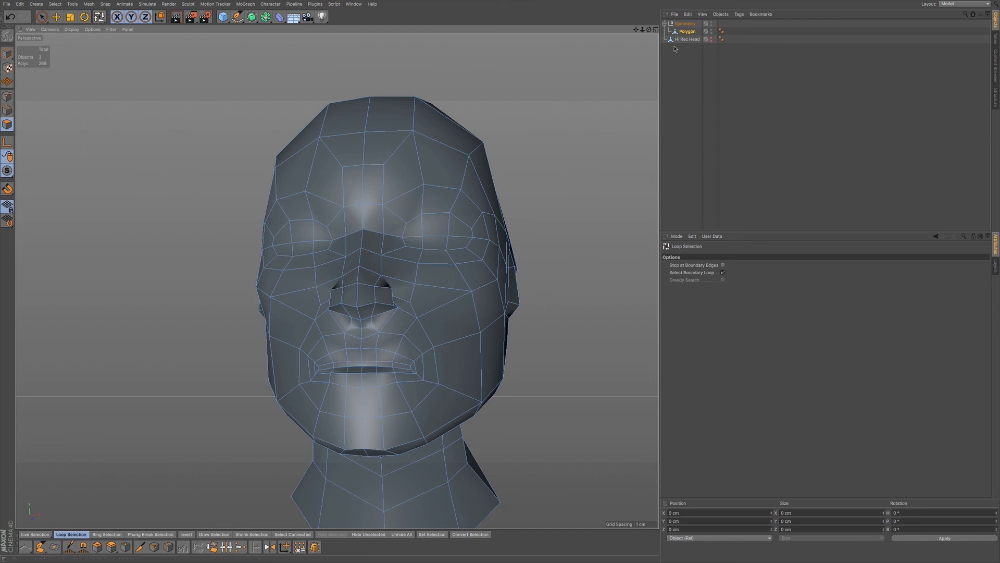
click(688, 32)
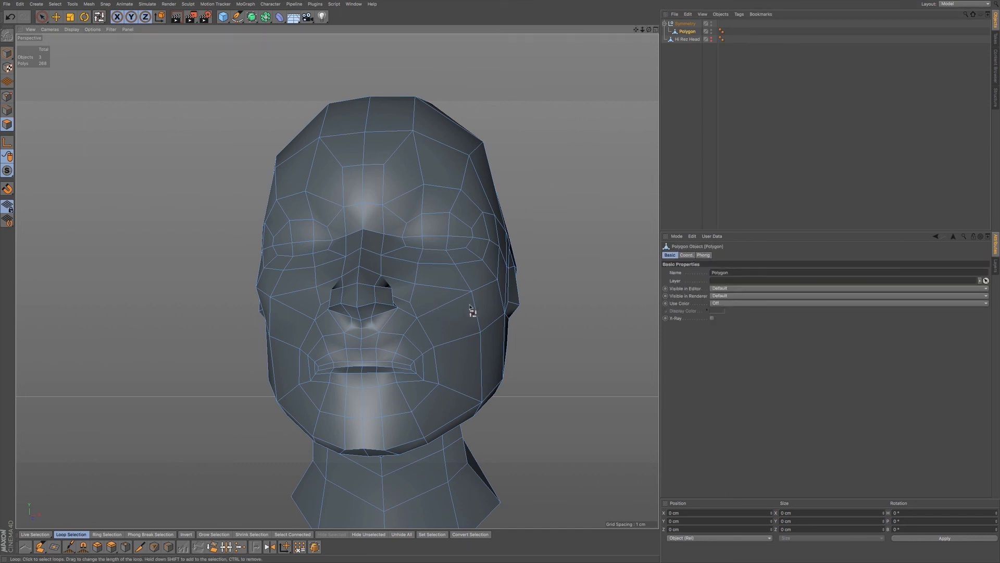
right_click(530, 316)
click(542, 322)
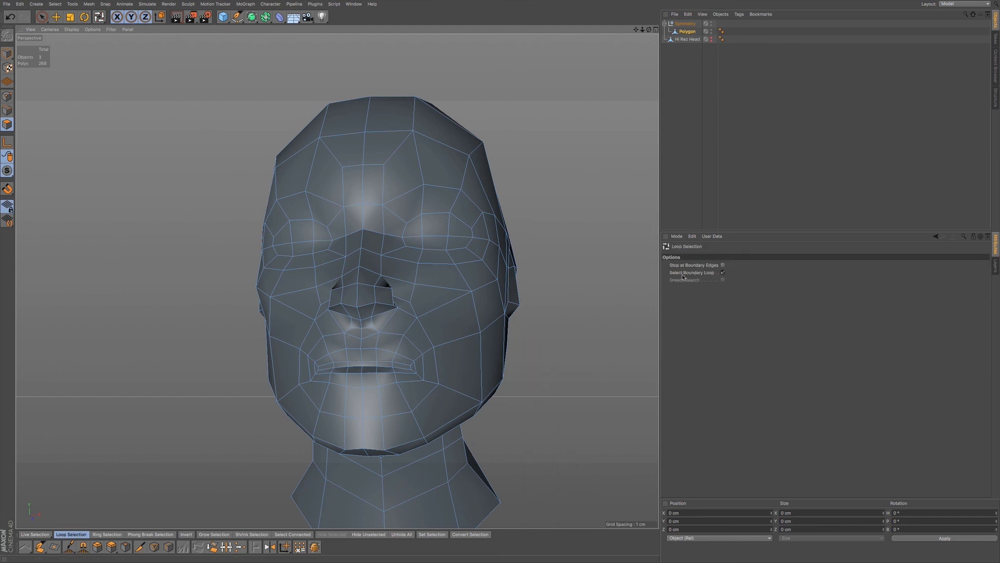
click(721, 273)
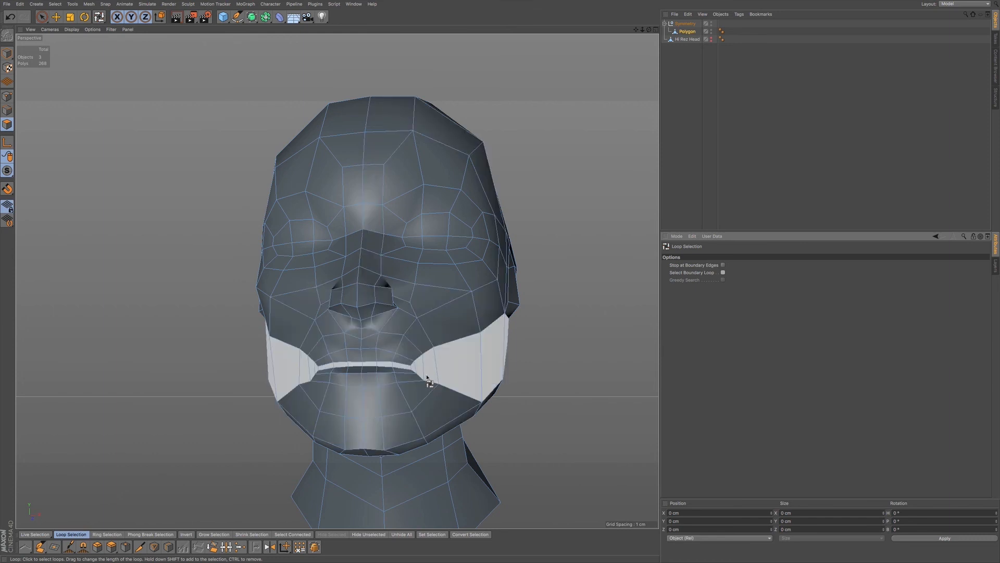
Check the polygon flow around the mouth by loop-selecting the outer ring and the ring bordering the lips, viewing it from the side
click(428, 384)
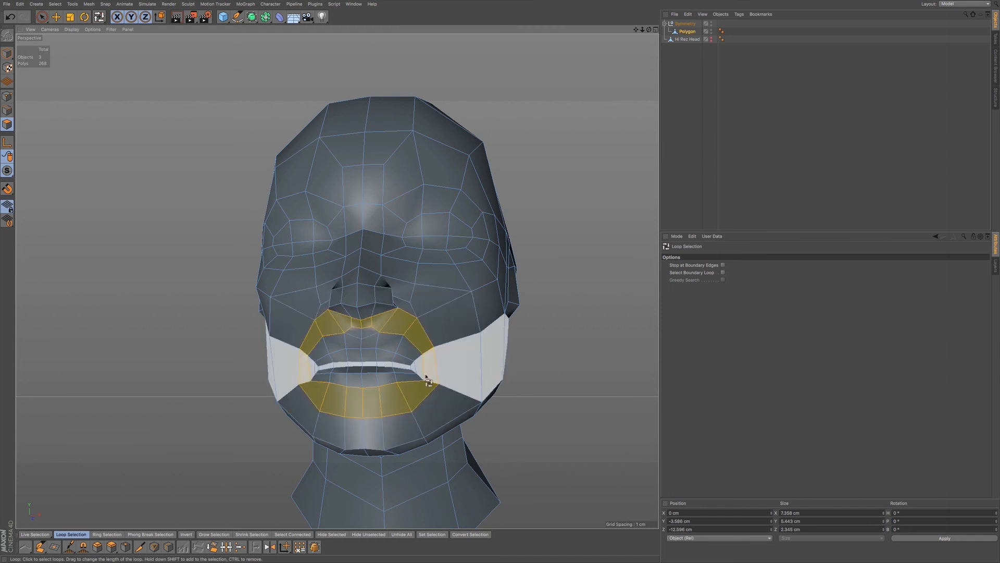
click(421, 382)
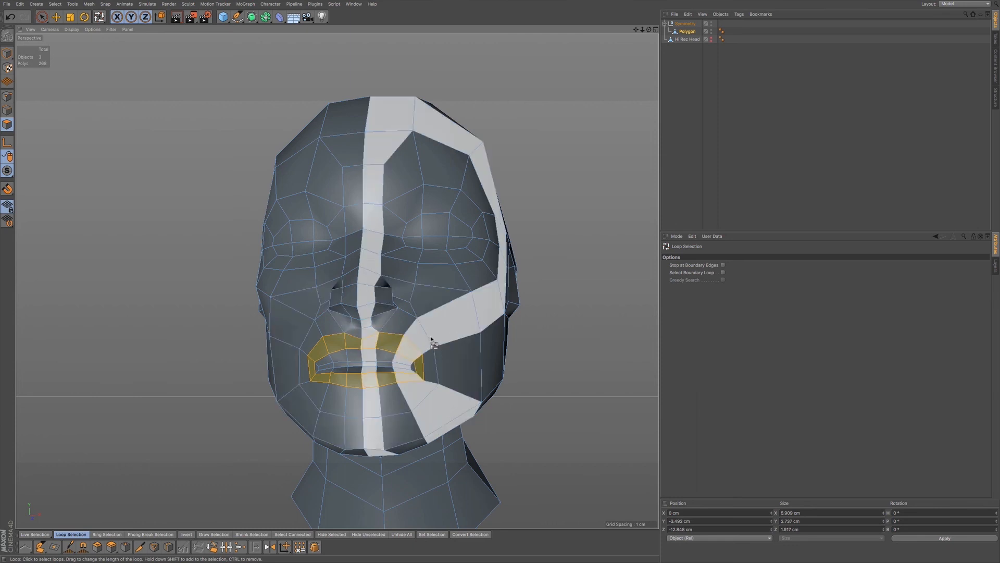
alt+drag(436, 346, 438, 344)
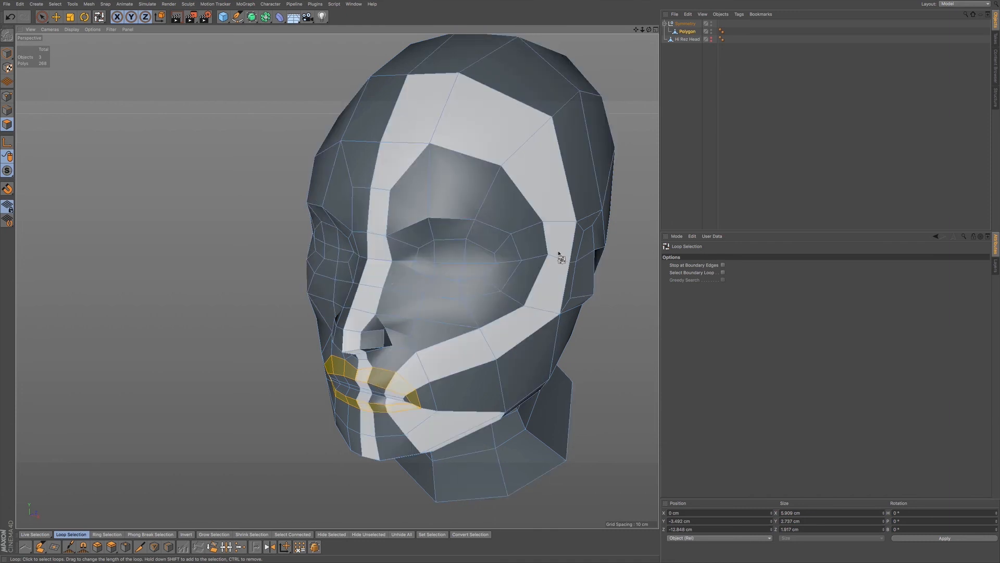
alt+drag(502, 369, 467, 390)
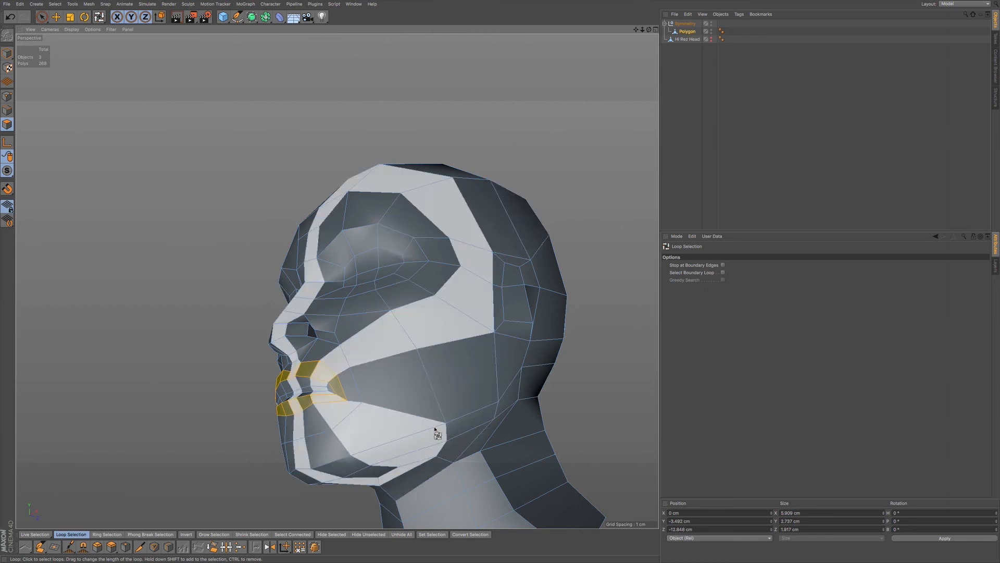
Check the face loops in side view by loop-selecting the cheek, chin and nose loop, the lip ring, and the cheek loop again
click(388, 395)
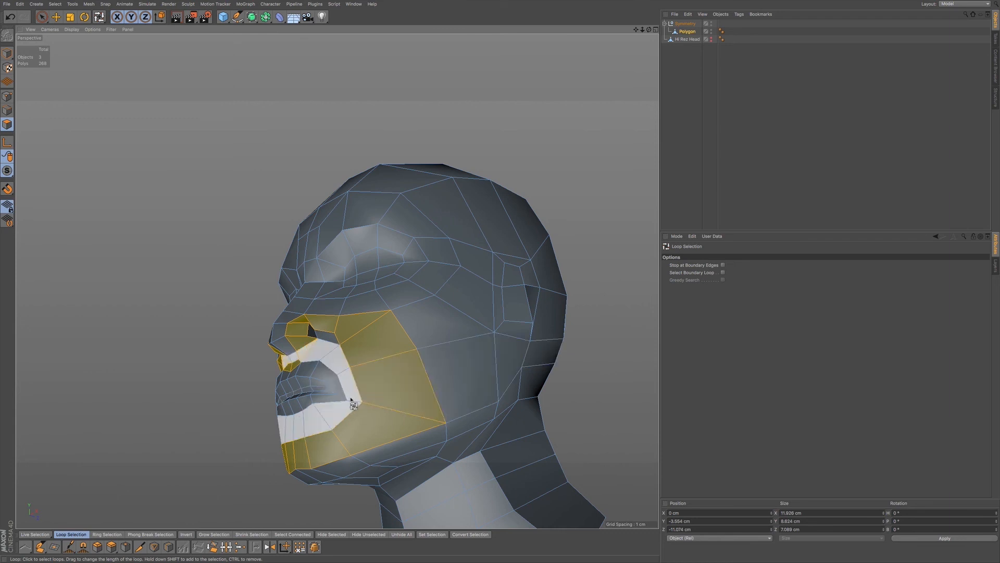
click(345, 395)
click(333, 398)
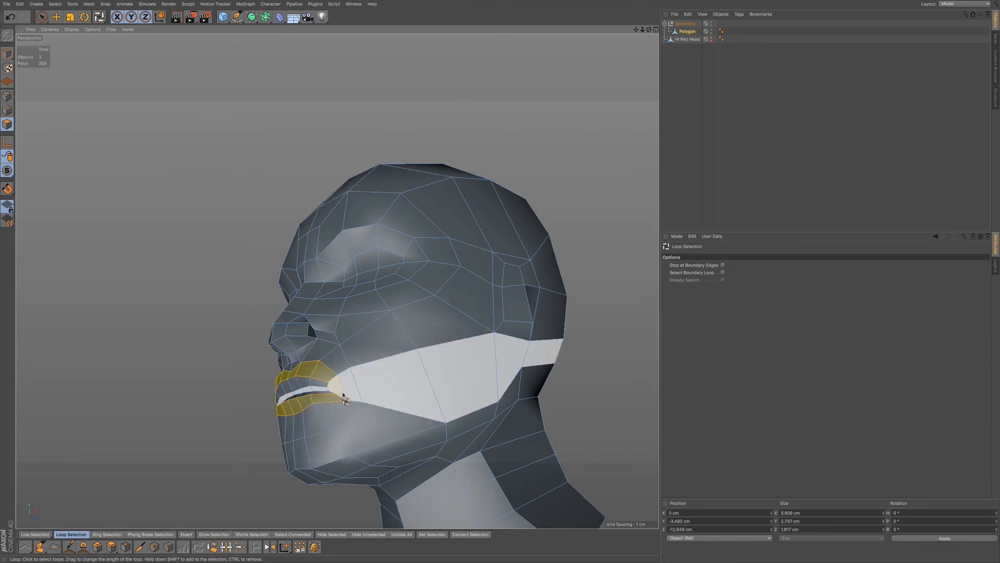
click(373, 410)
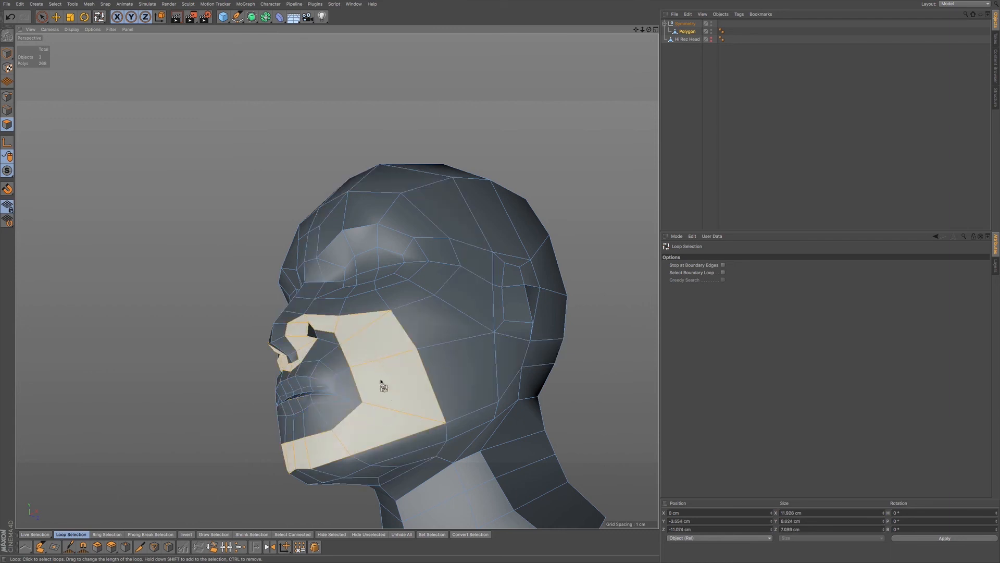